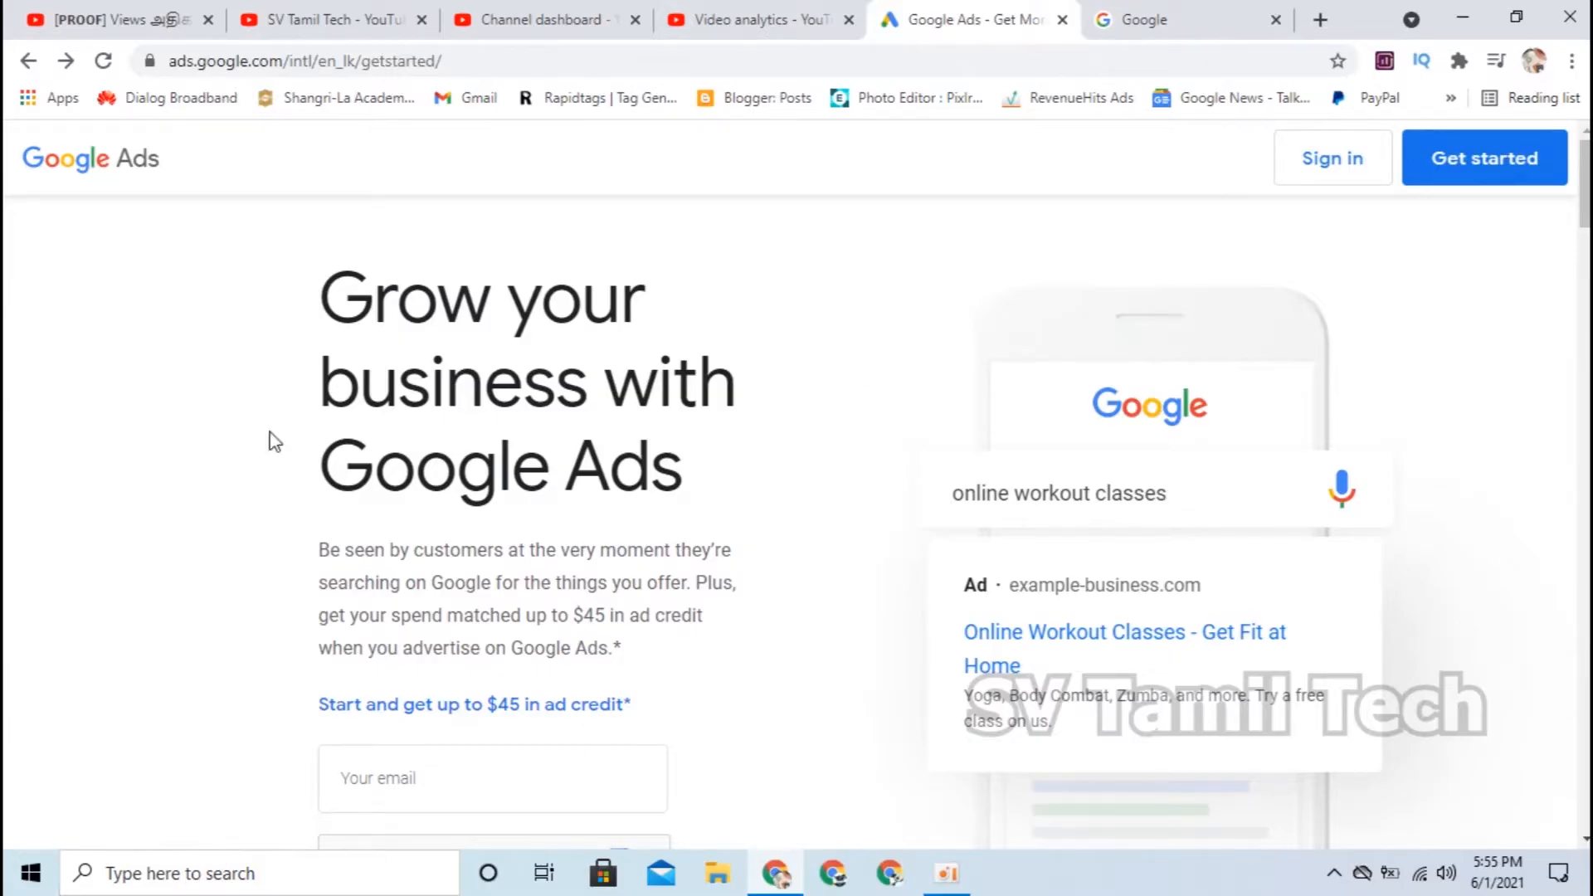
- Read the ad credit offer paragraph on the Google Ads getting-started page and look over the coupon form
scroll(655, 655, down, 5)
scroll(396, 626, up, 5)
scroll(224, 476, down, 3)
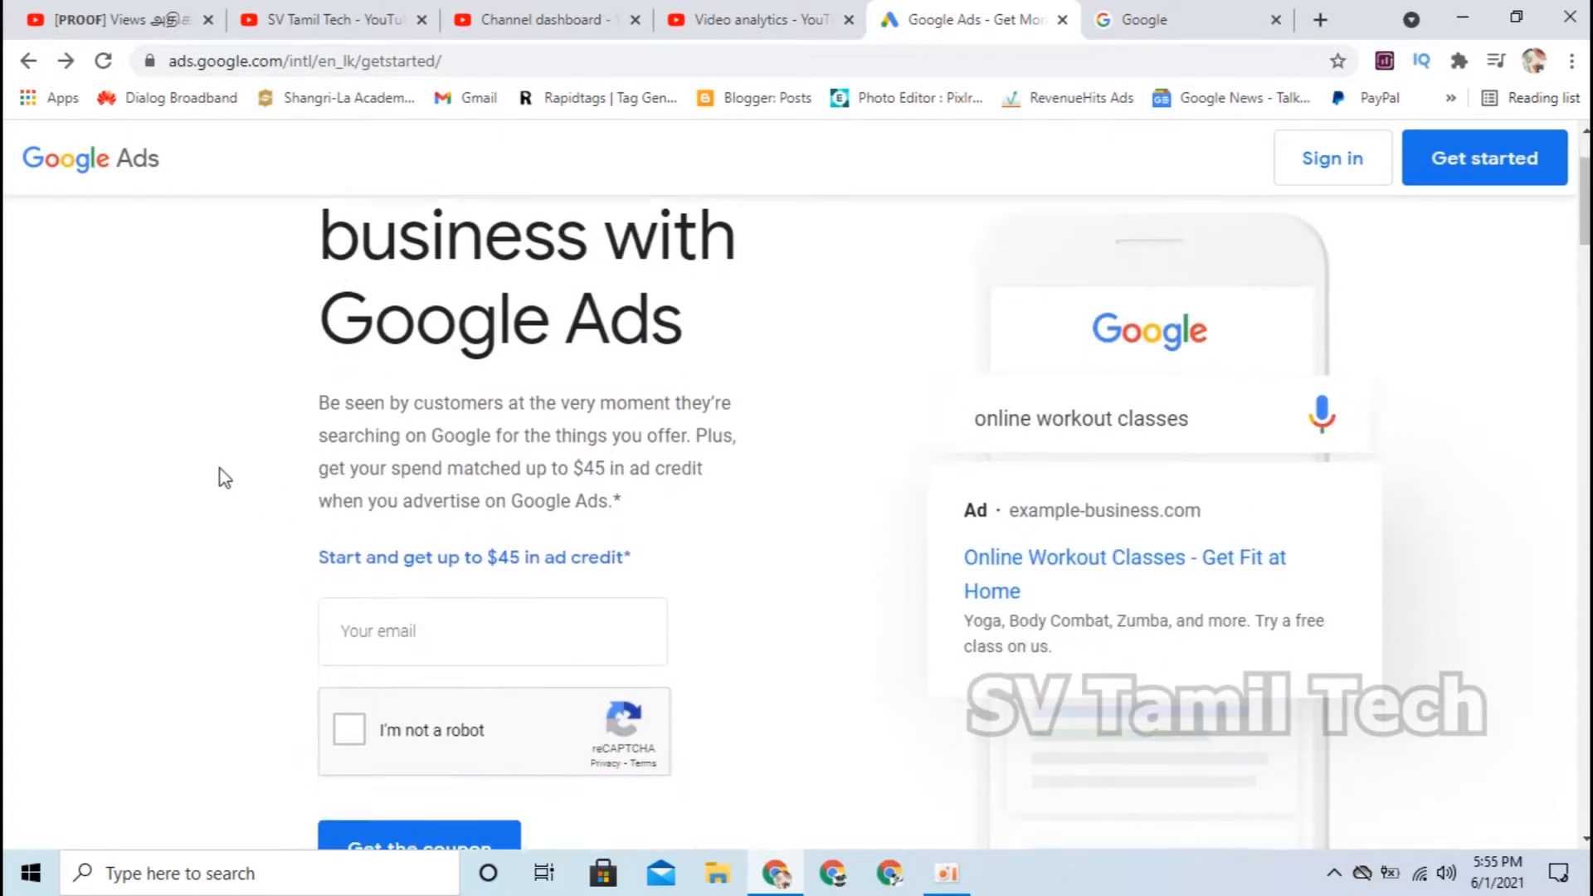
drag(579, 384, 612, 384)
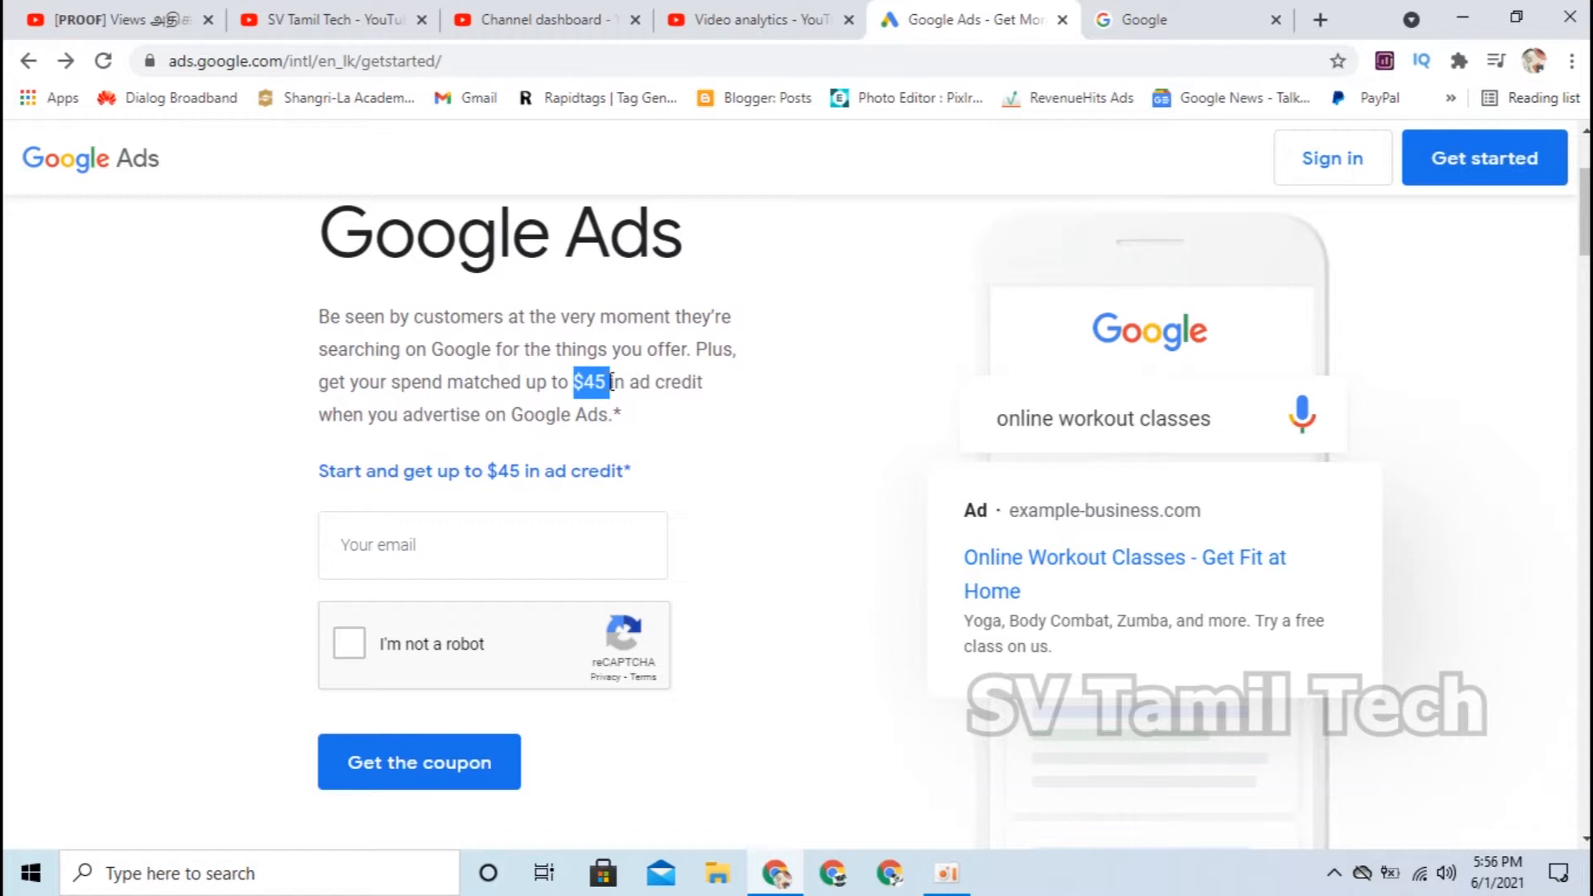
click(704, 409)
drag(655, 417, 320, 290)
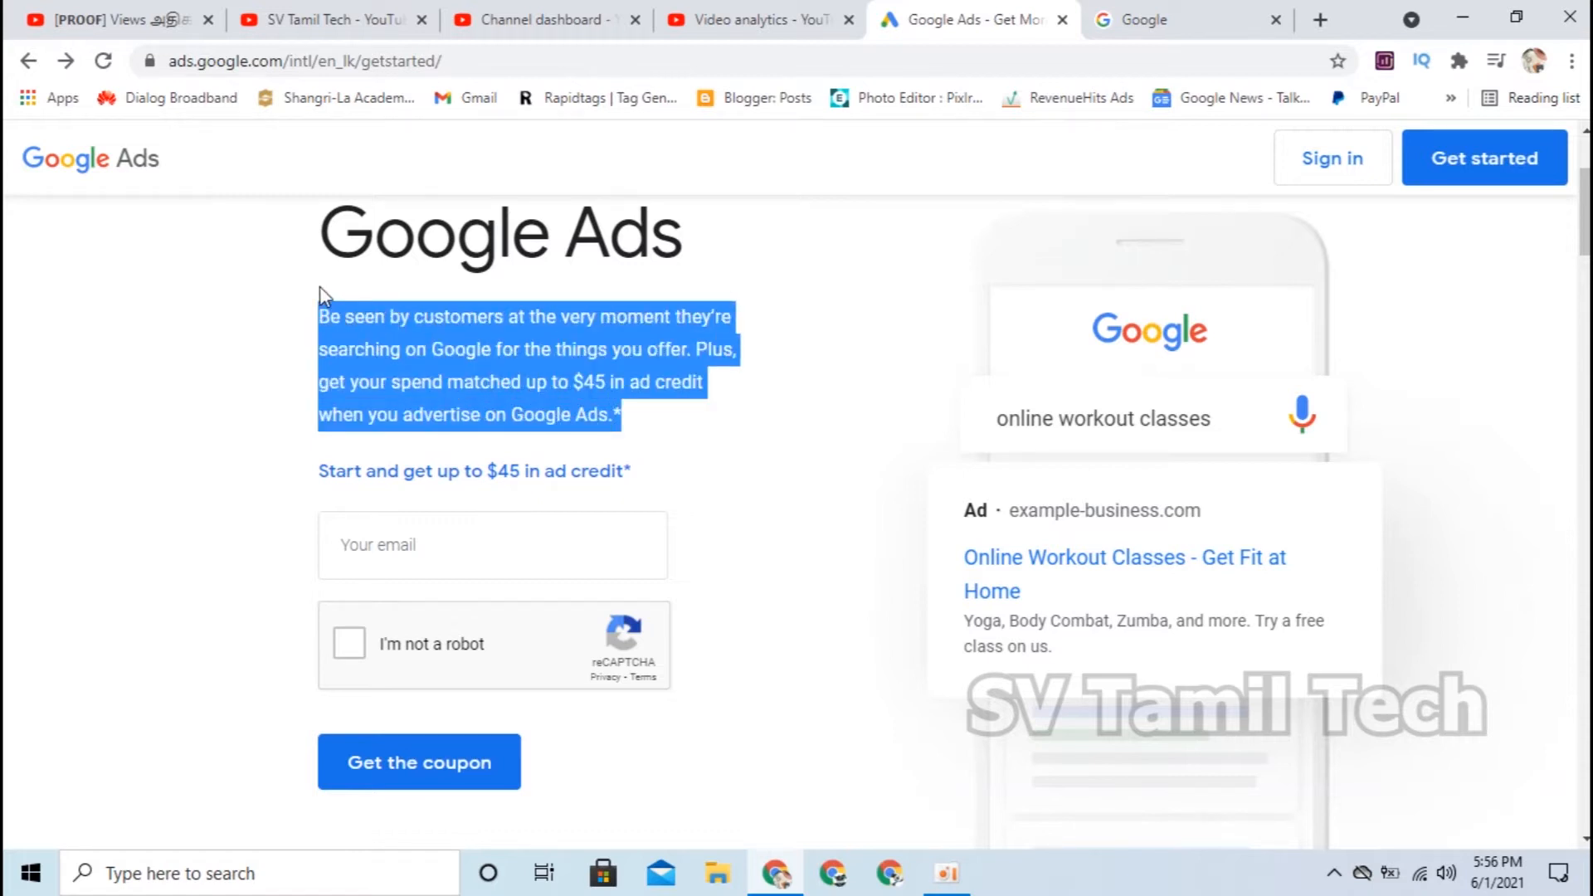
click(584, 393)
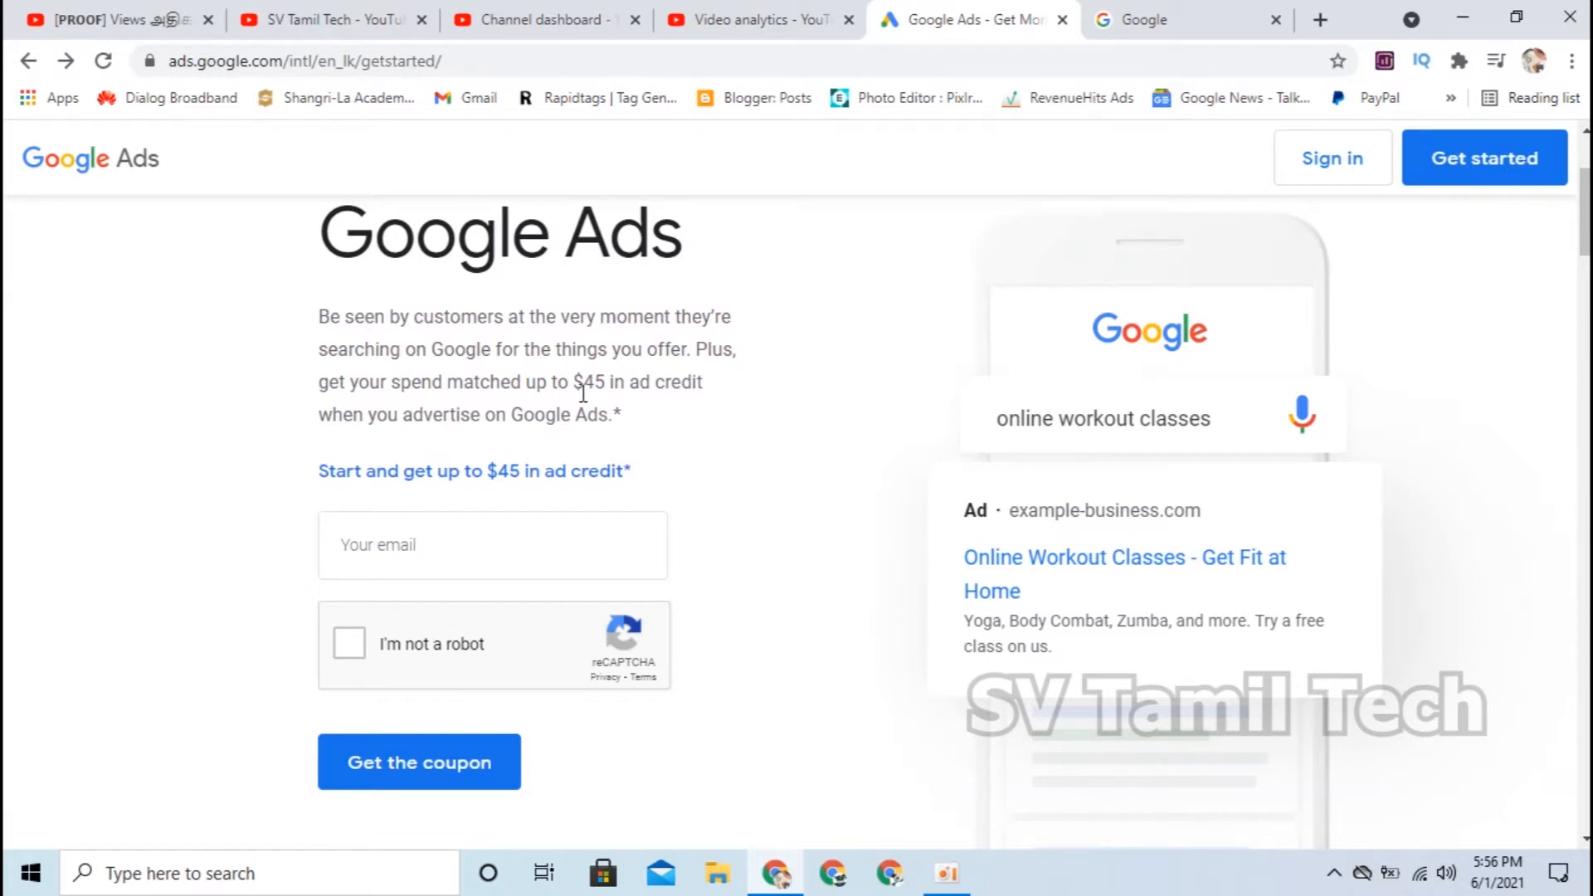
drag(320, 315, 695, 423)
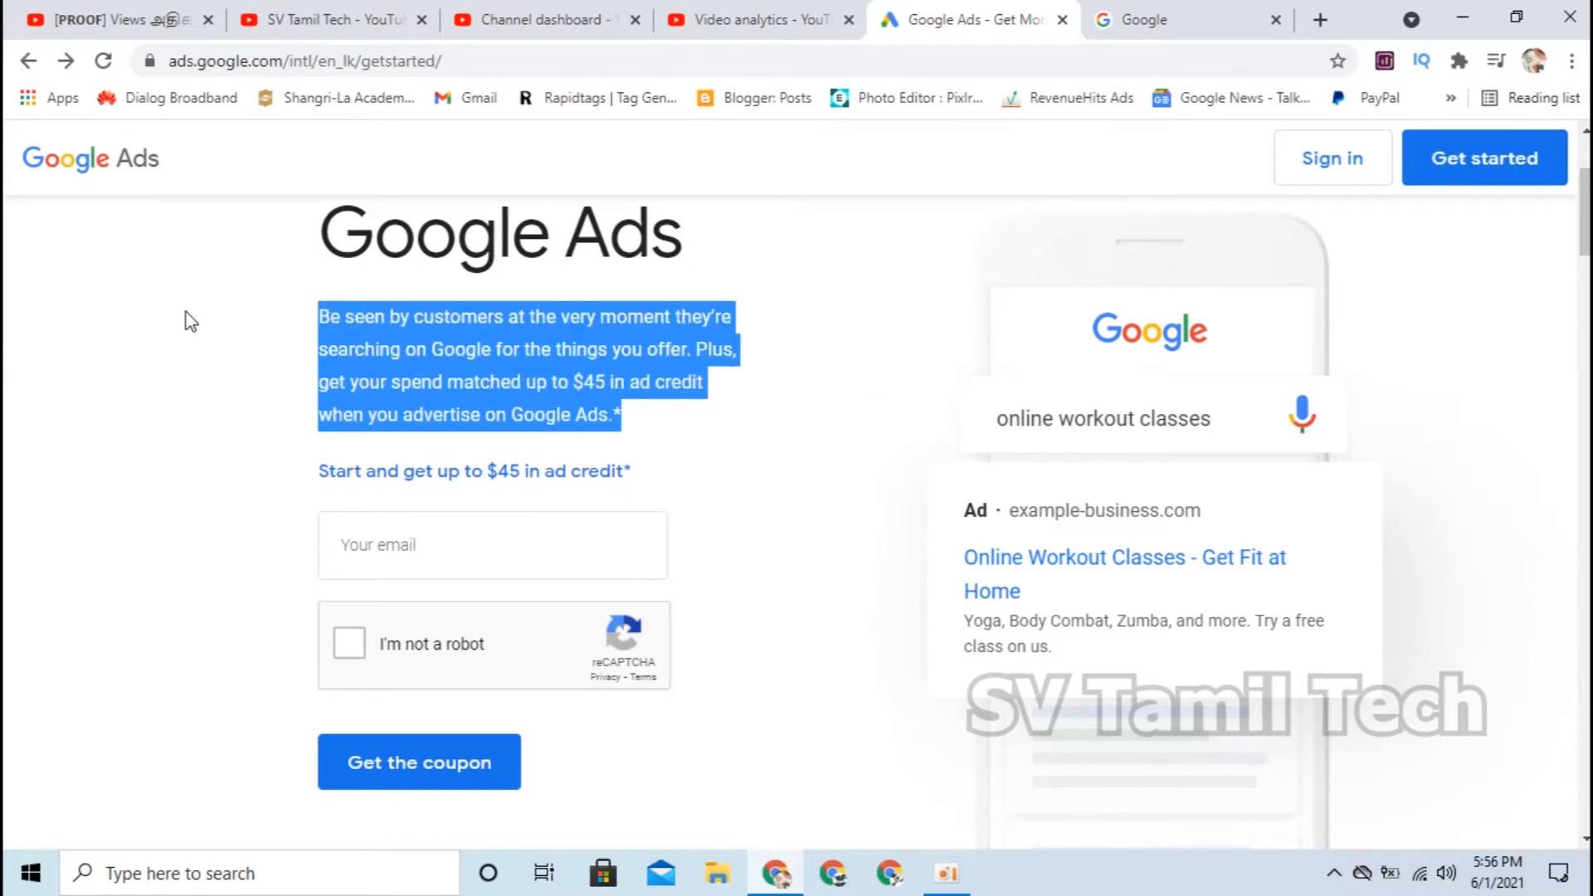
click(397, 365)
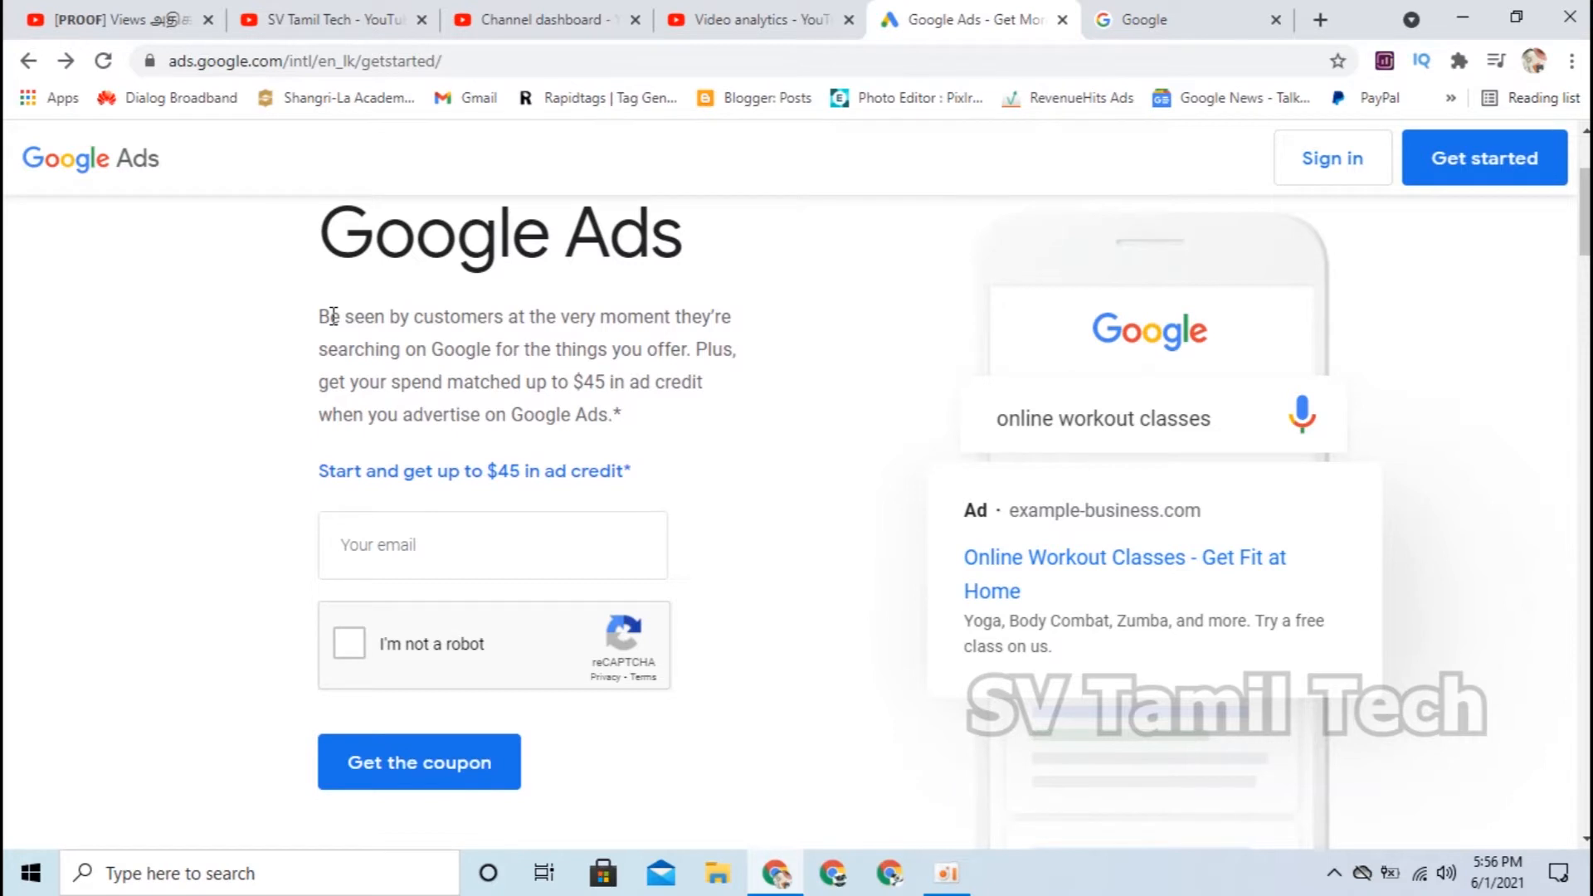
scroll(509, 470, down, 5)
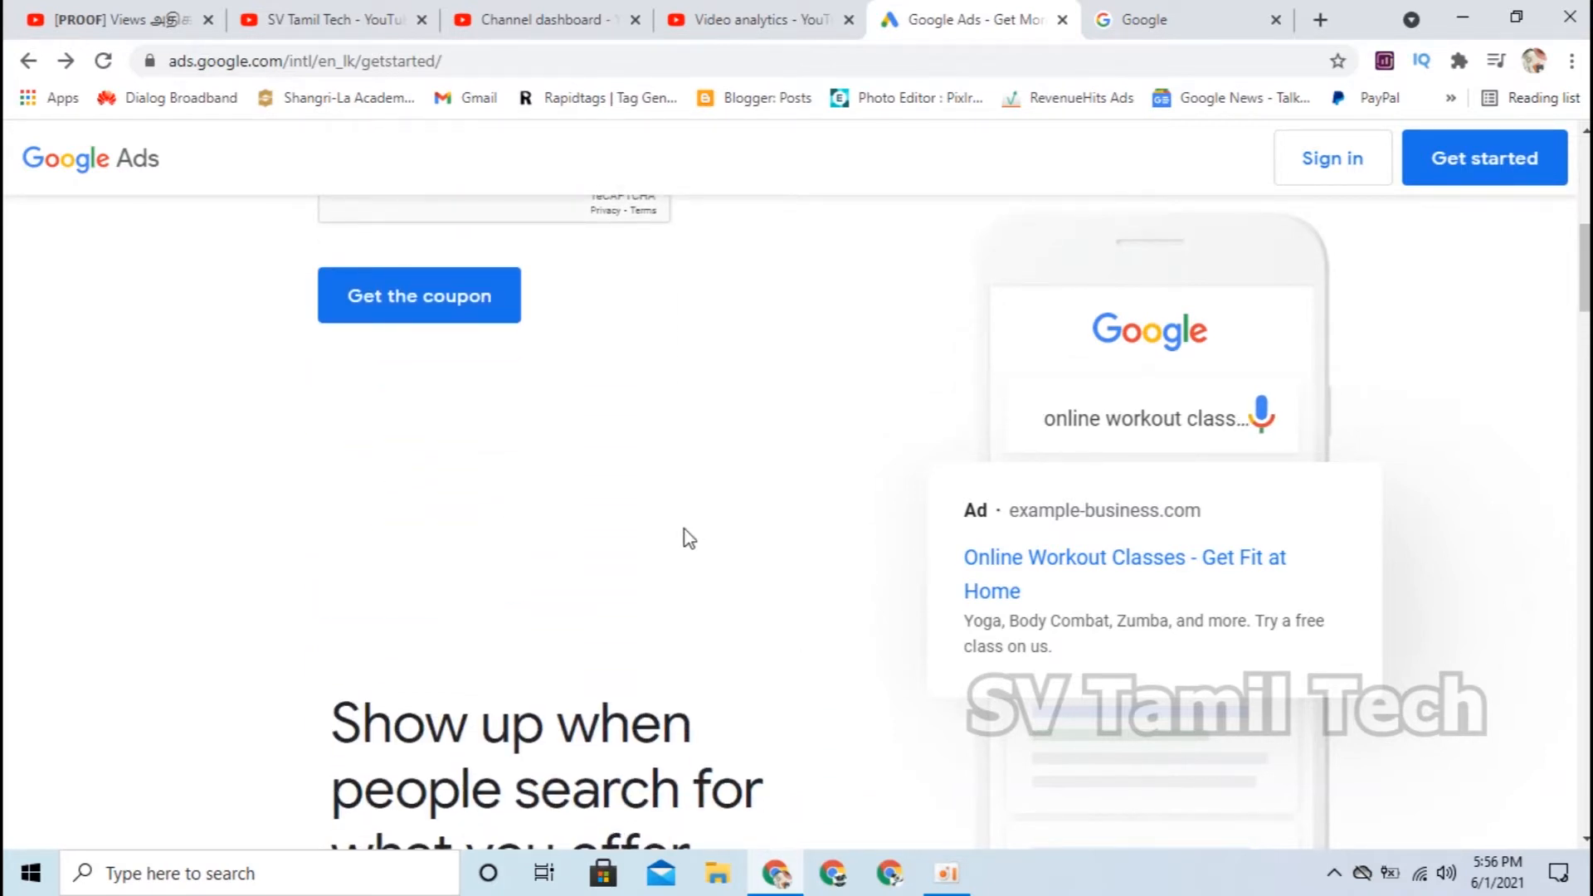
scroll(685, 537, up, 6)
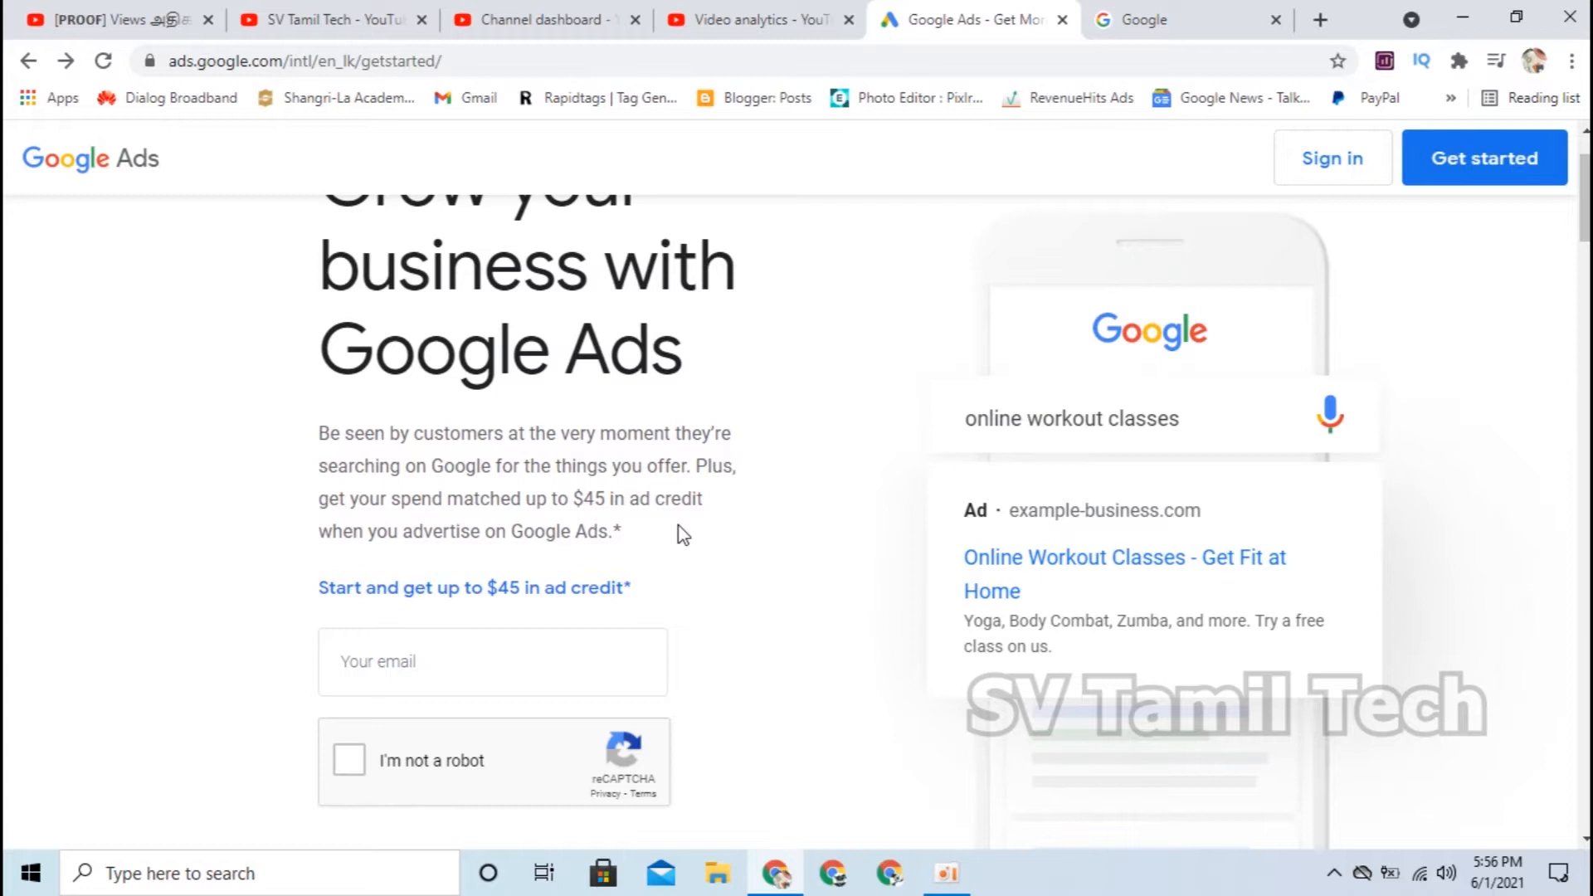
scroll(680, 548, up, 2)
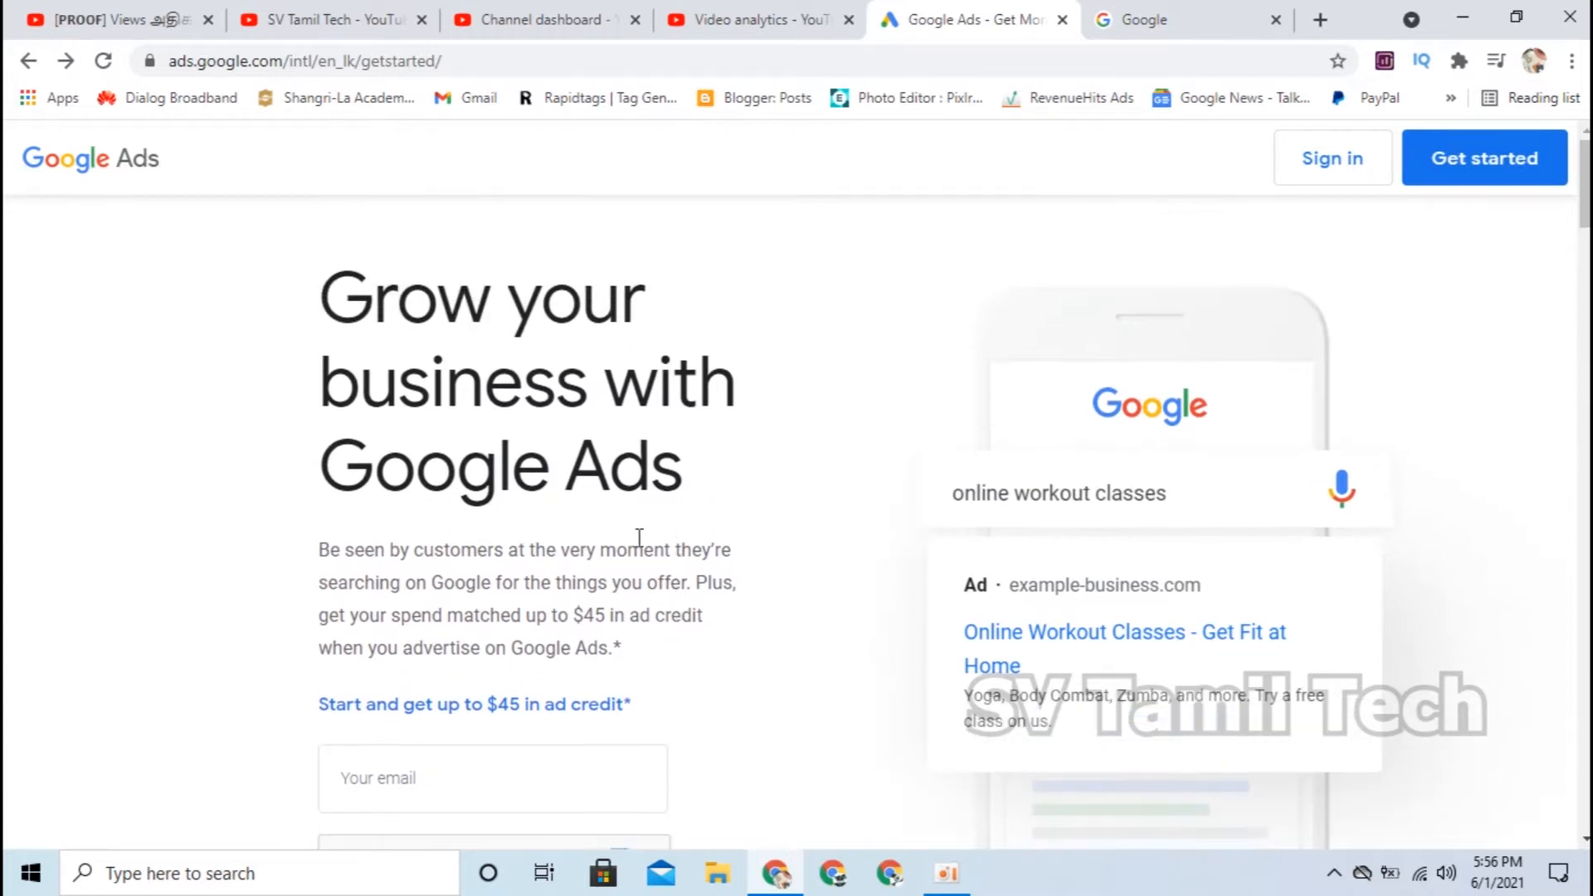
scroll(1344, 349, down, 7)
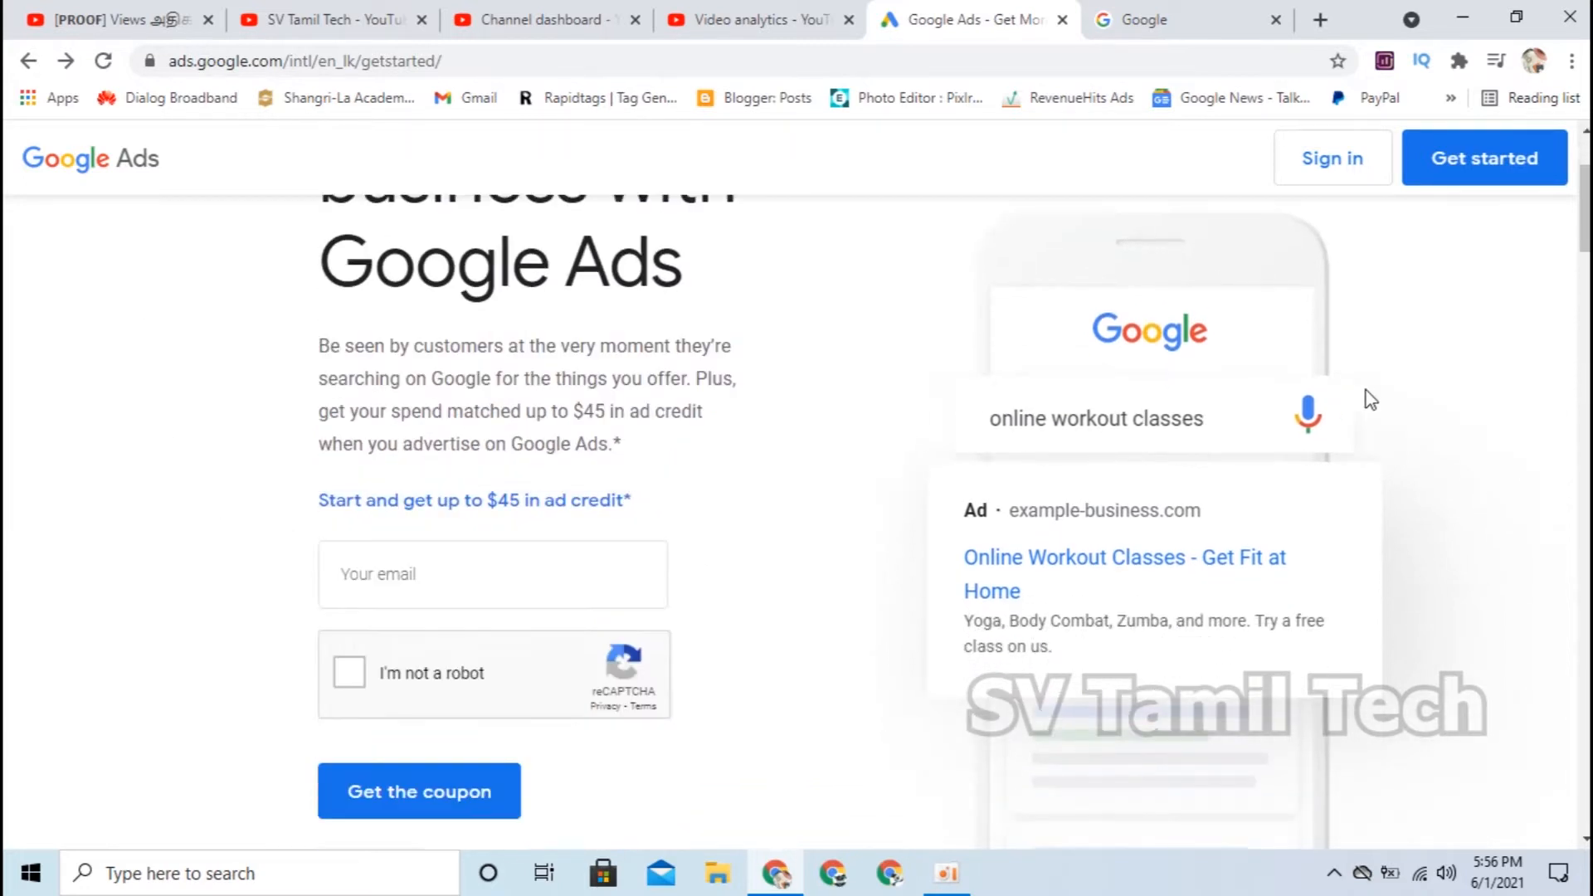
- Fill in the account's e-mail in the coupon form, complete the "I'm not a robot" check and request the coupon
scroll(416, 459, up, 6)
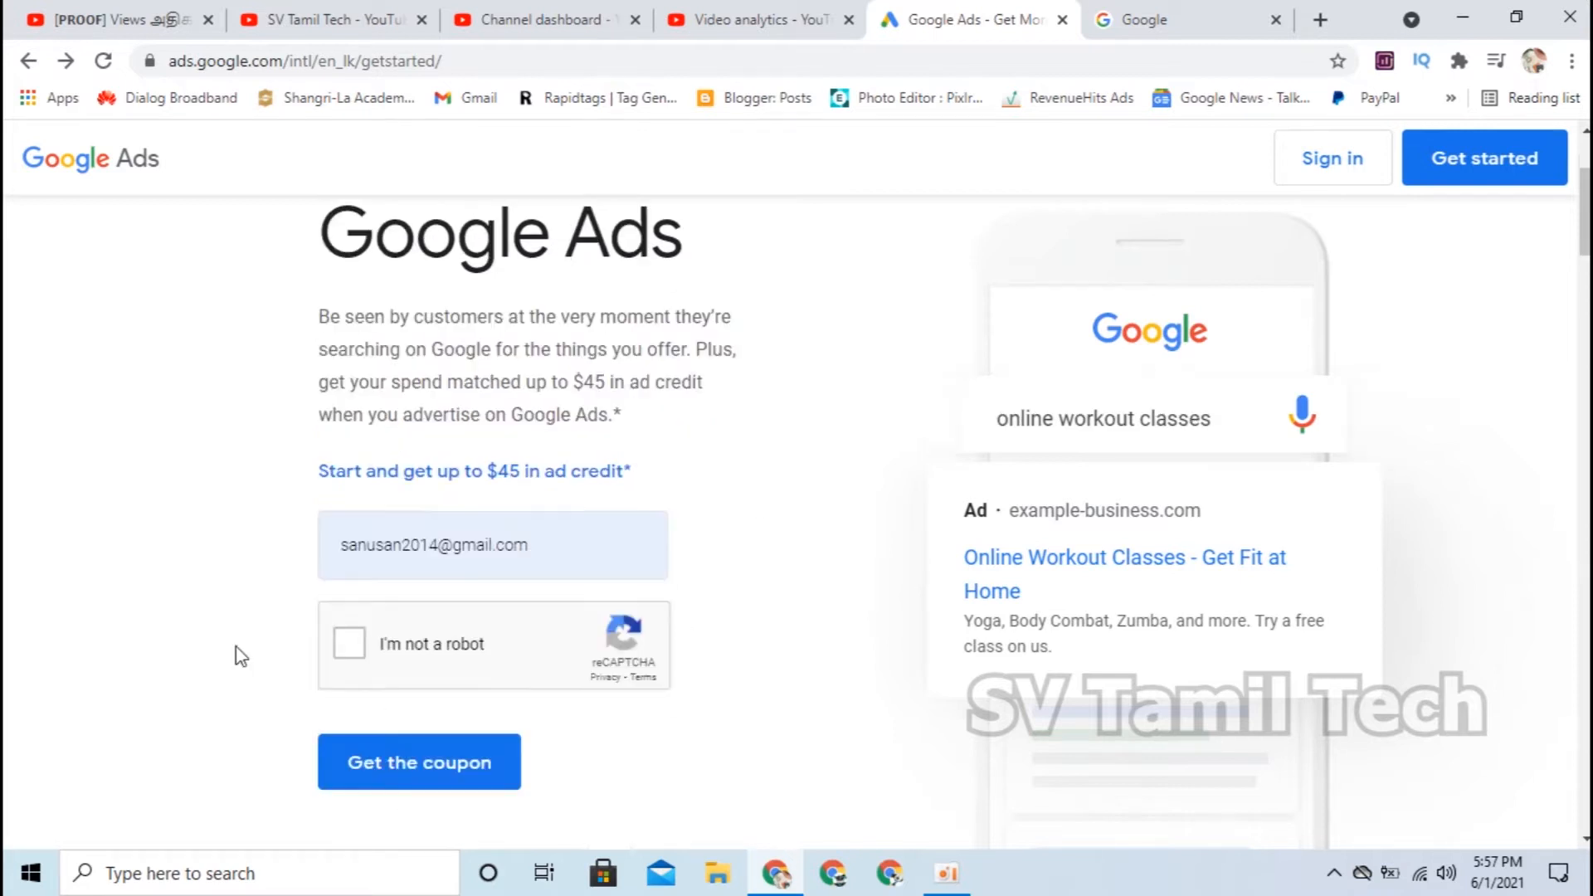
scroll(238, 654, up, 1)
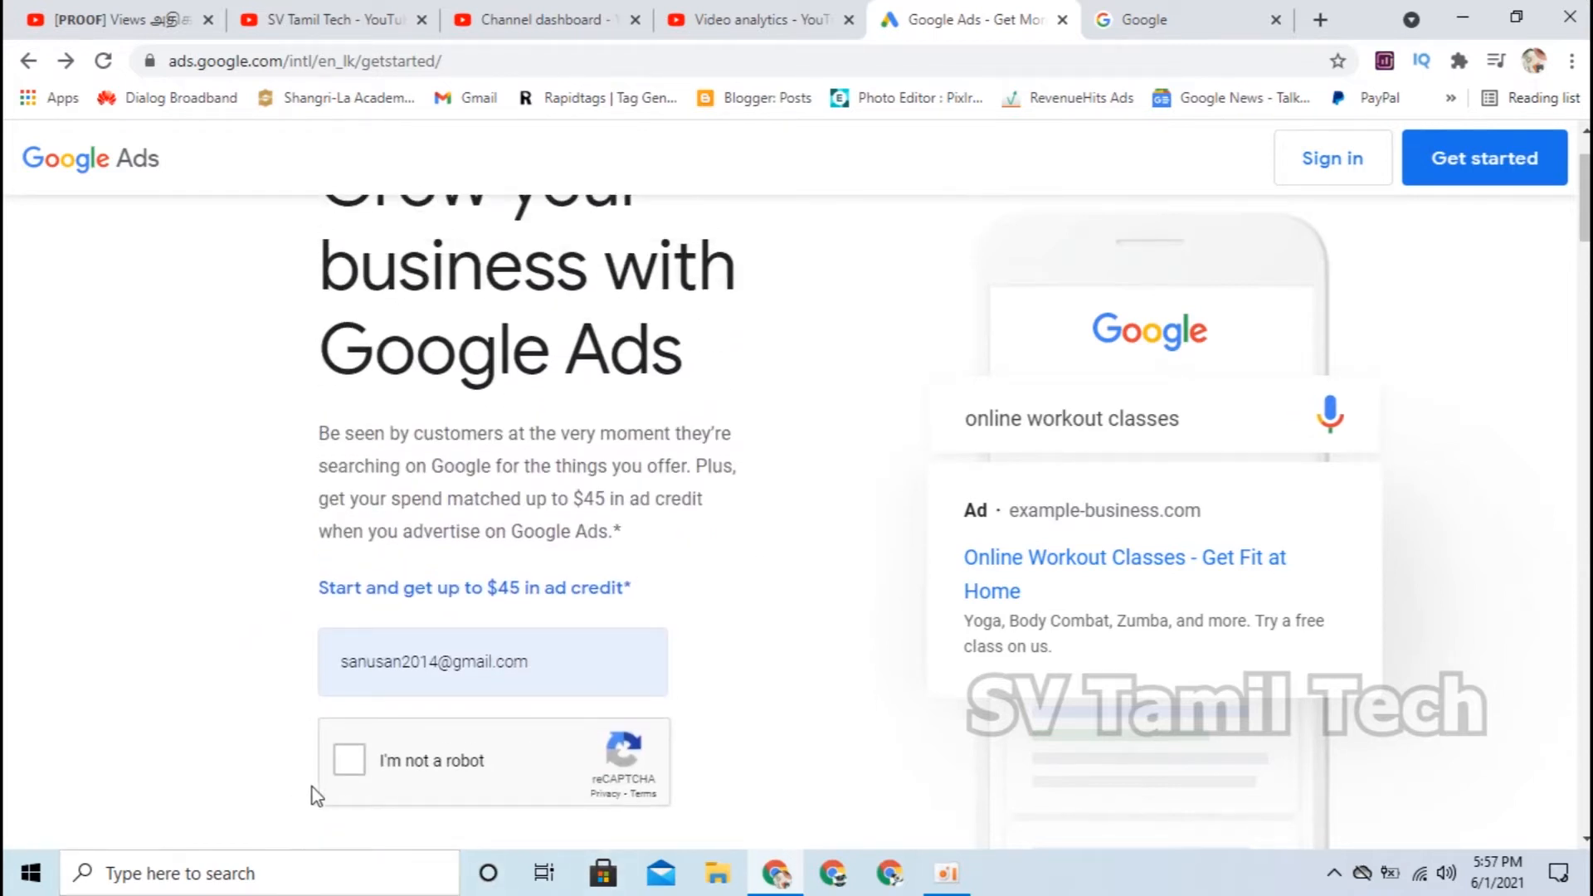
click(348, 760)
scroll(373, 794, down, 1)
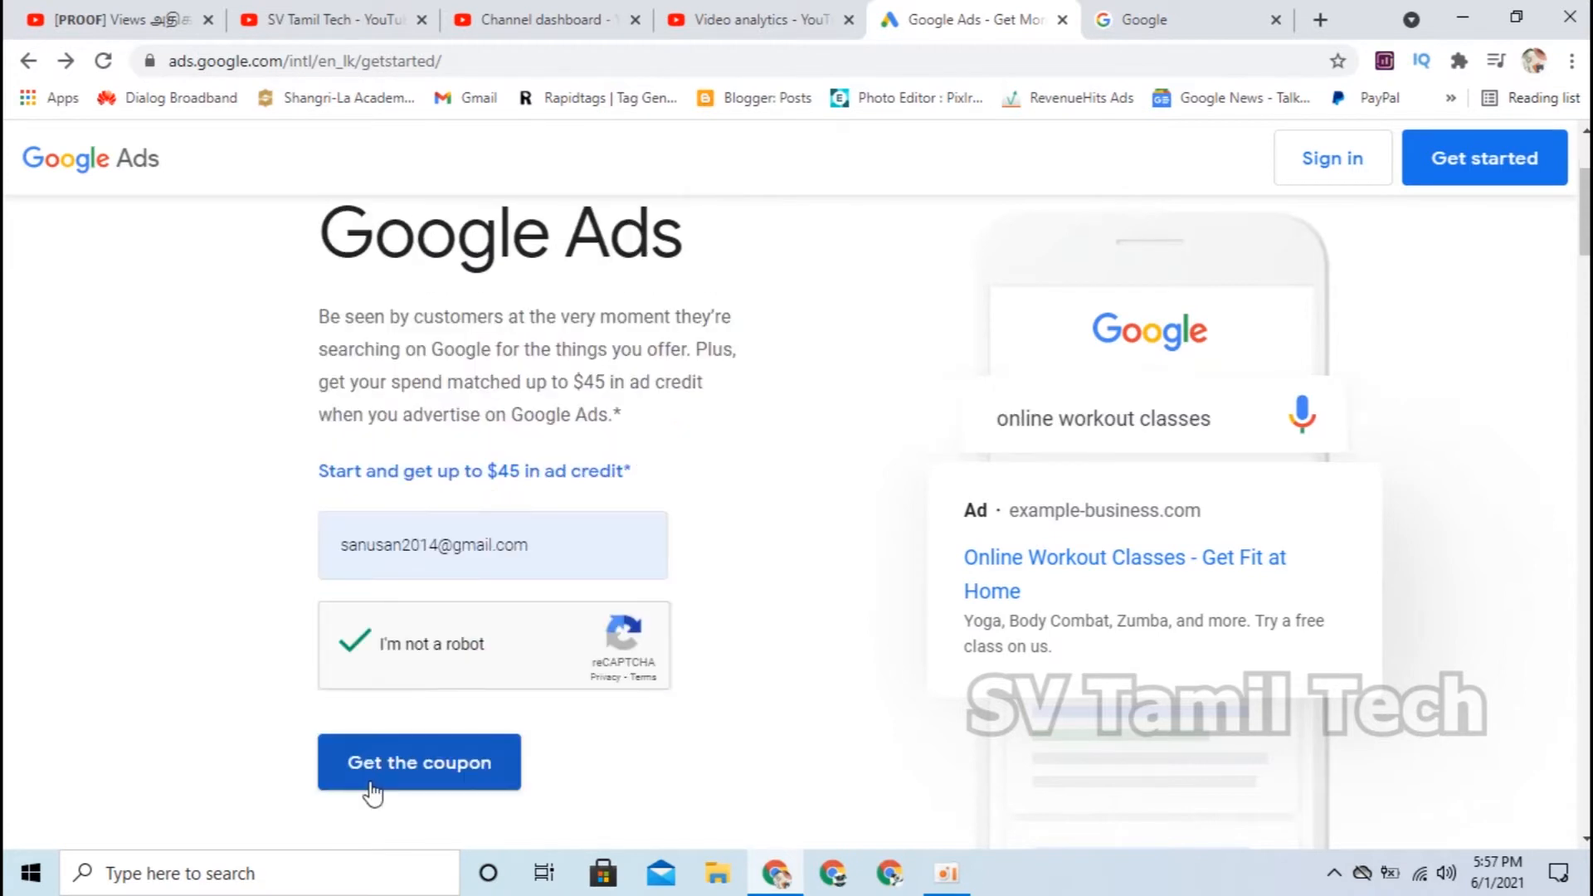
click(434, 780)
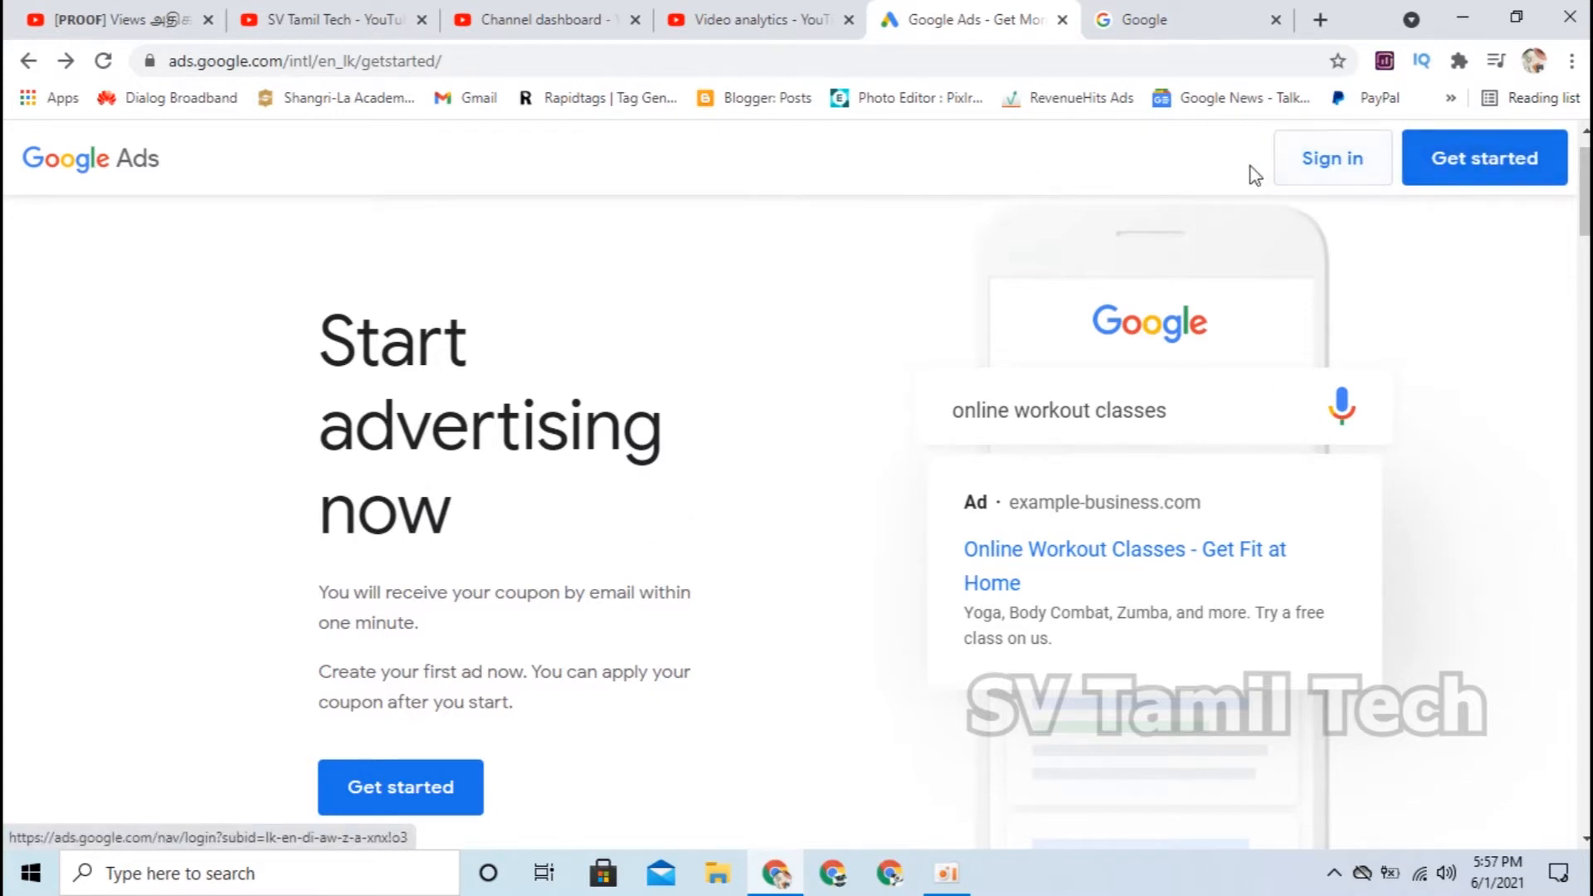
- Get started with Google Ads in Expert Mode and choose to create an account without a campaign
click(1490, 178)
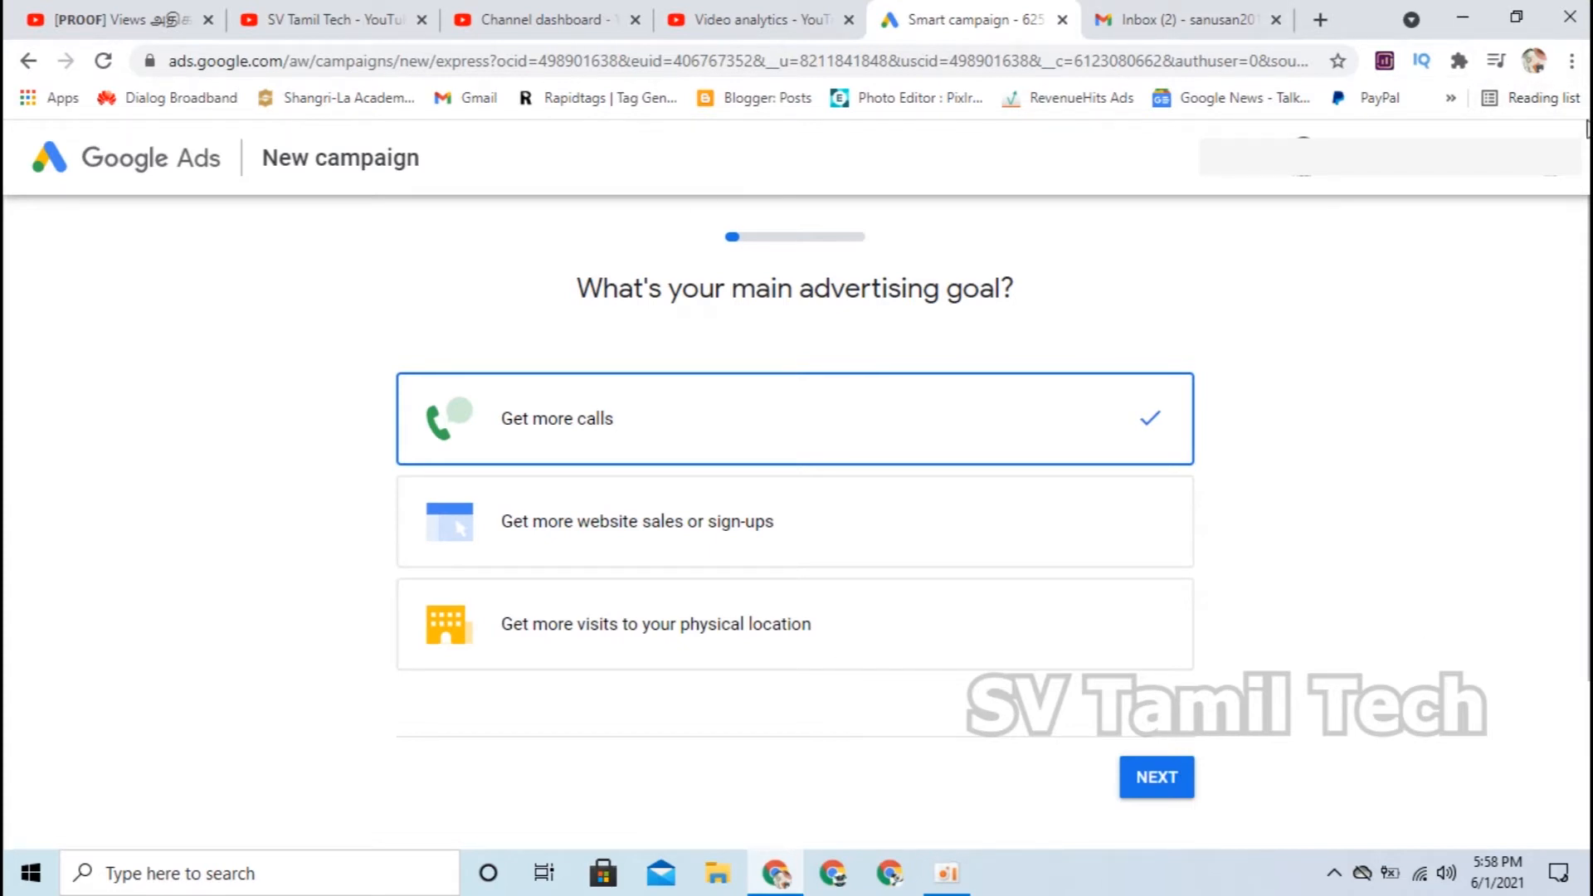
scroll(1082, 326, down, 2)
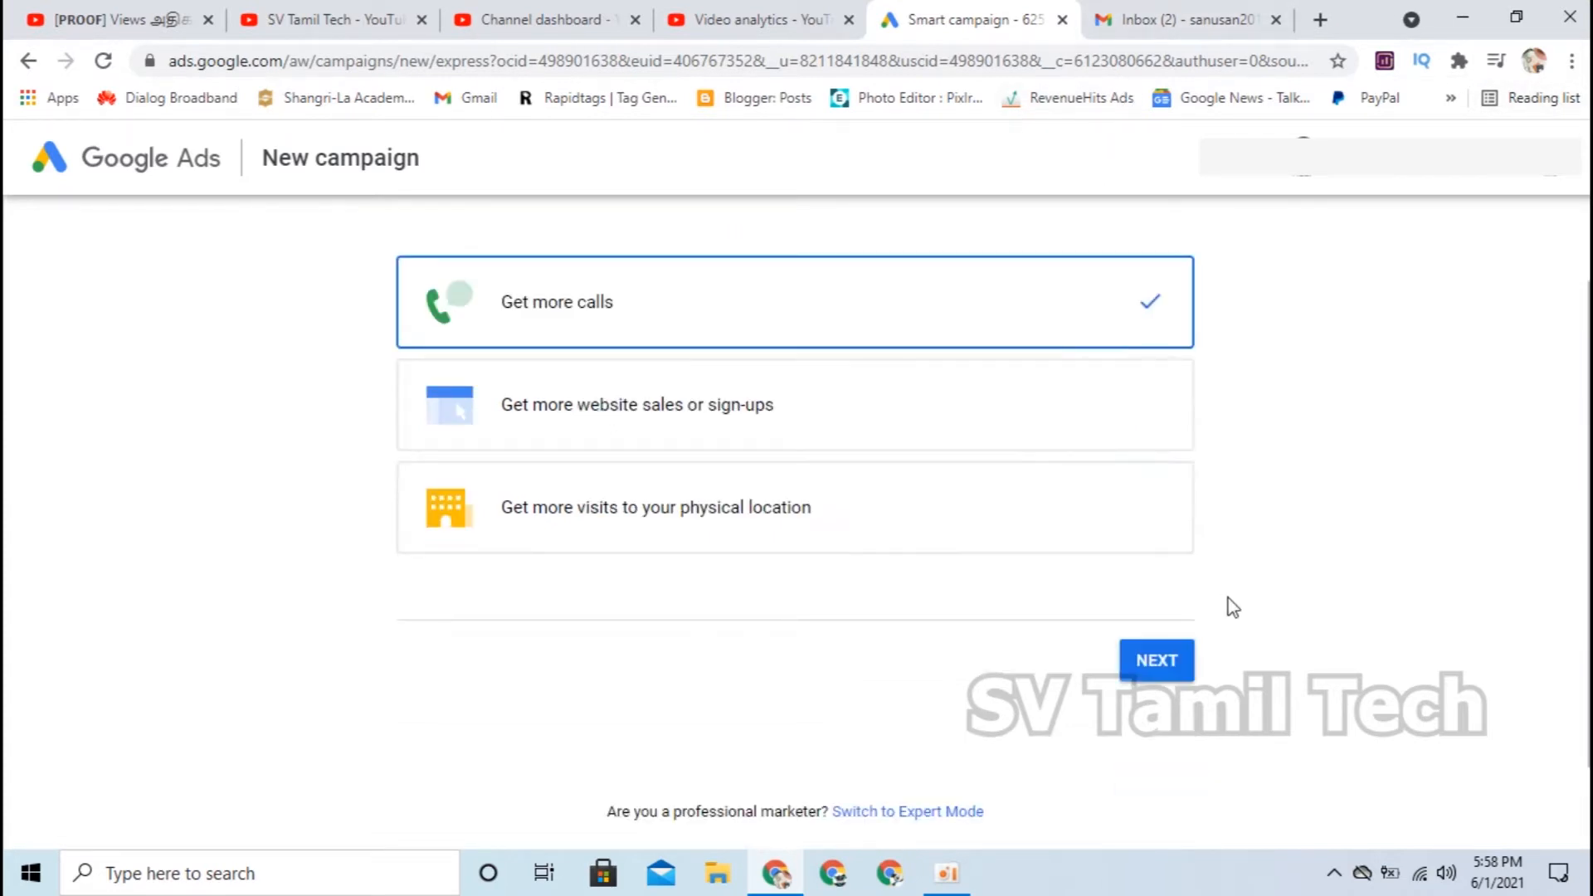
scroll(1228, 599, down, 2)
click(910, 715)
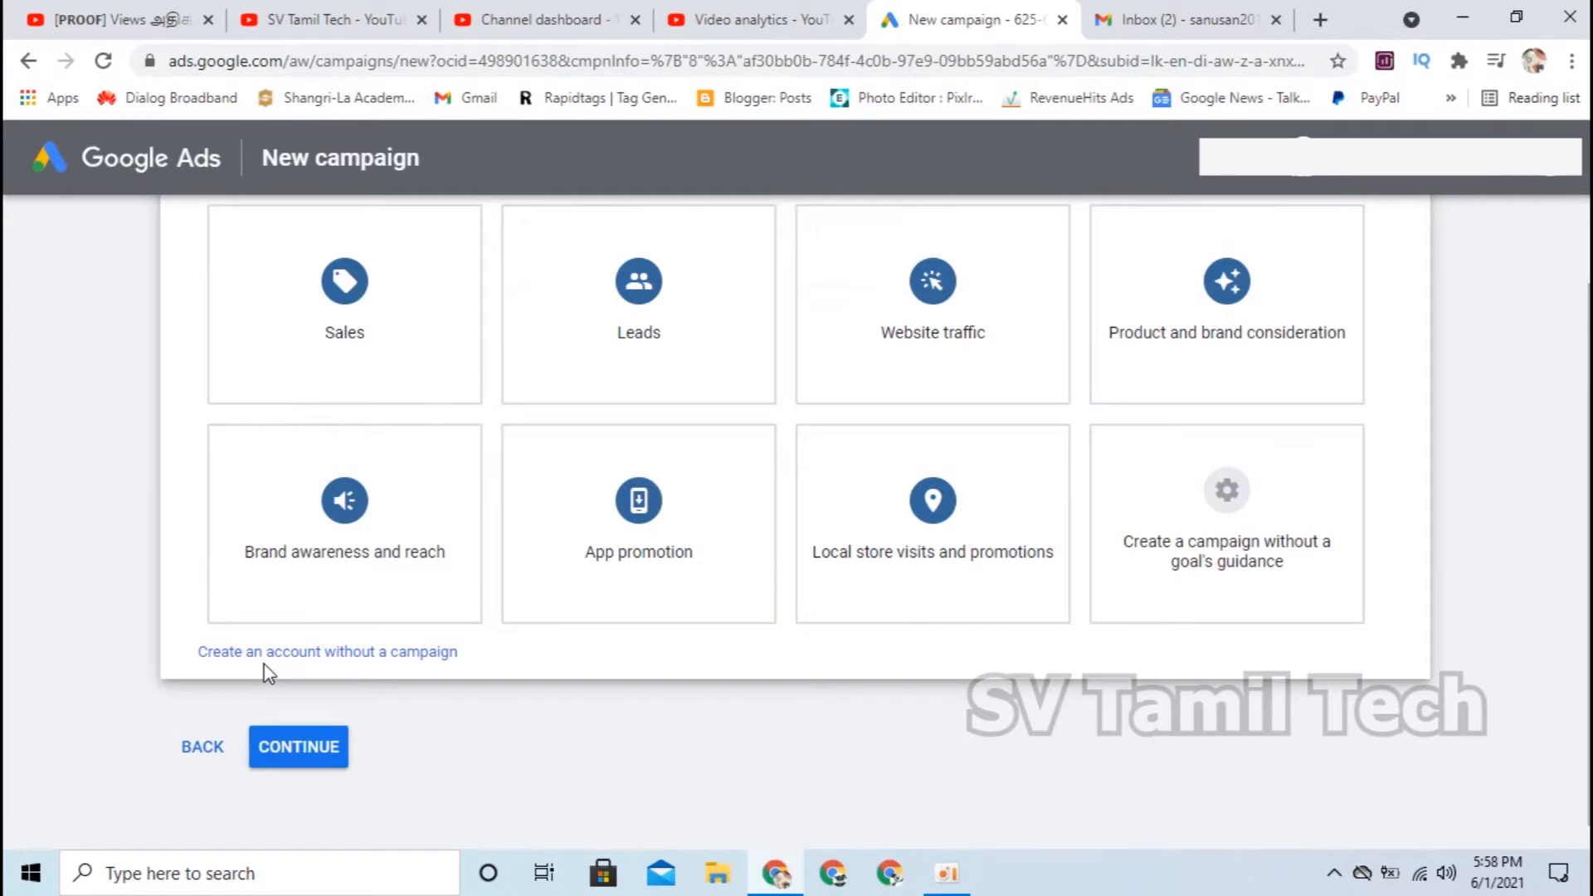
click(372, 656)
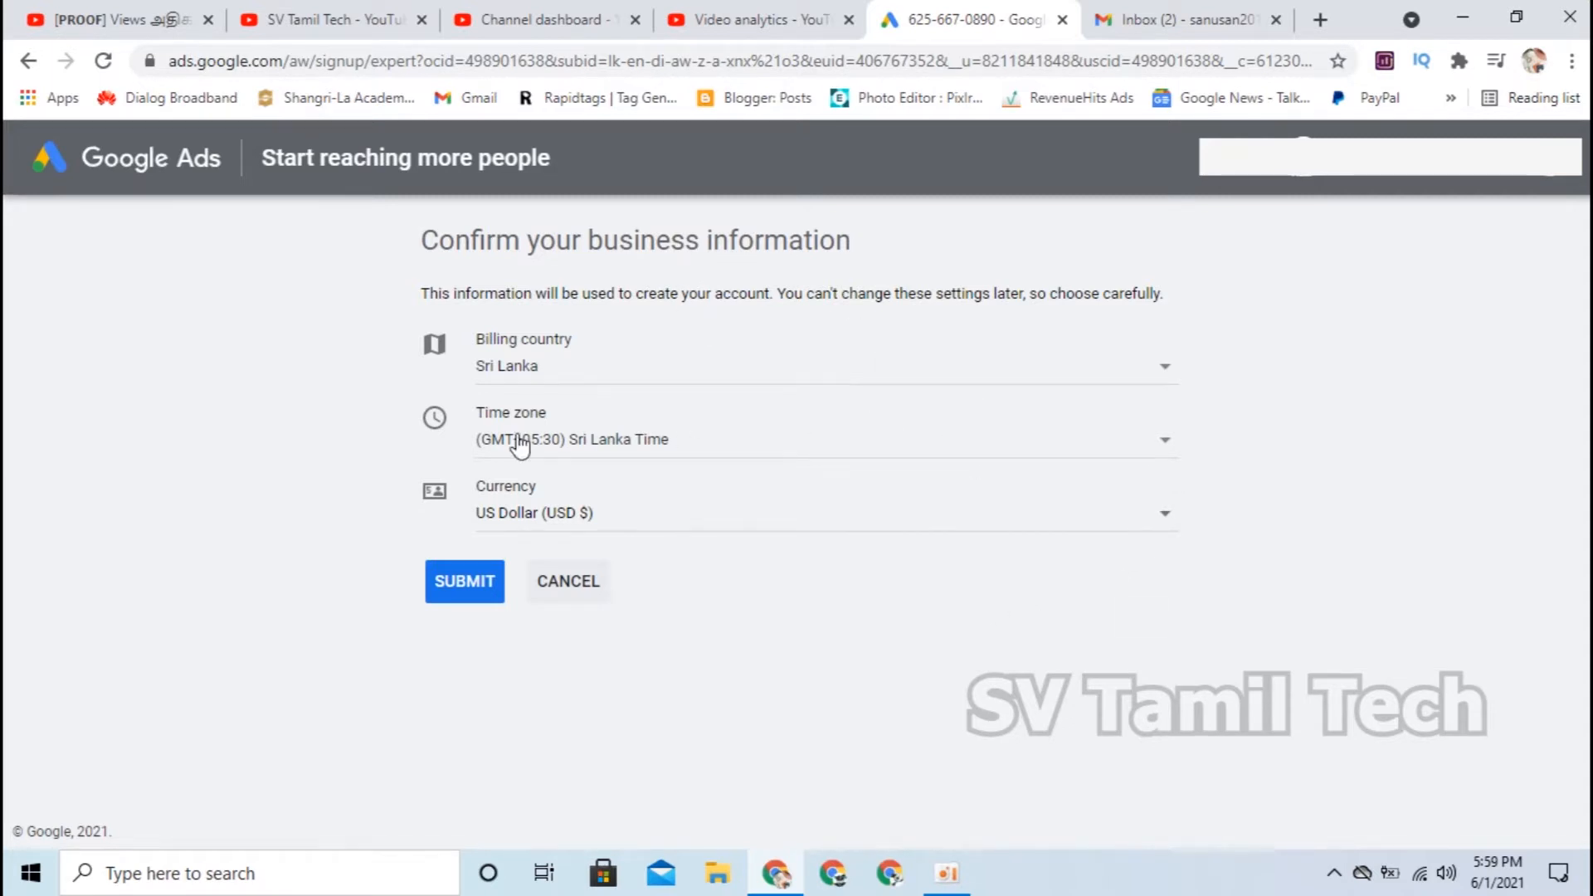
- Submit the business information with US Dollar (USD $) as the currency and open the newly created account
click(1149, 522)
click(601, 749)
click(455, 604)
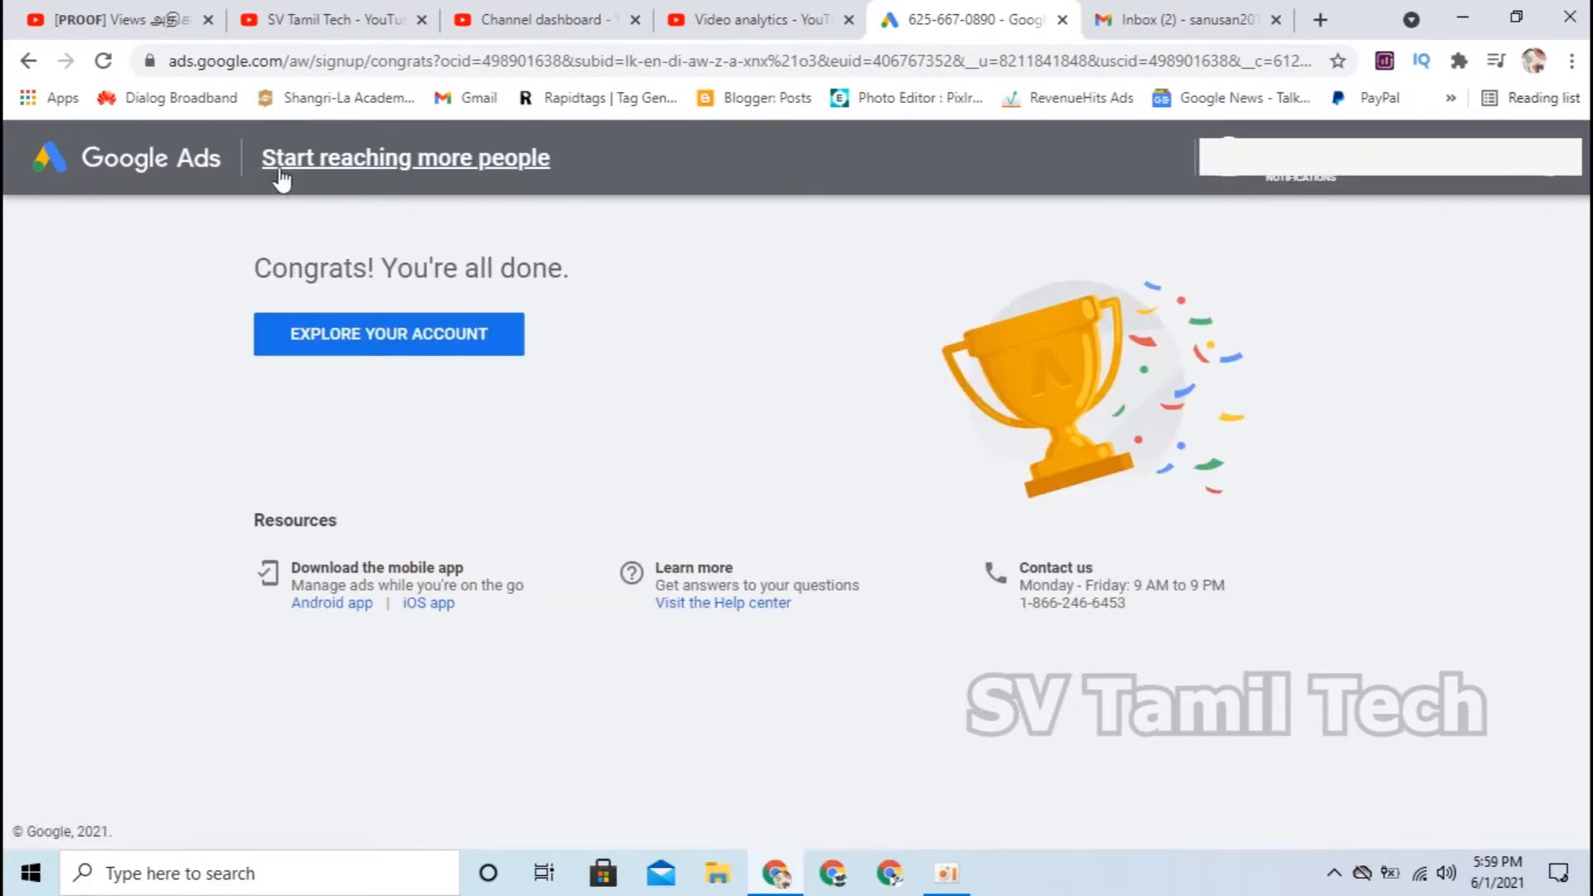
click(357, 348)
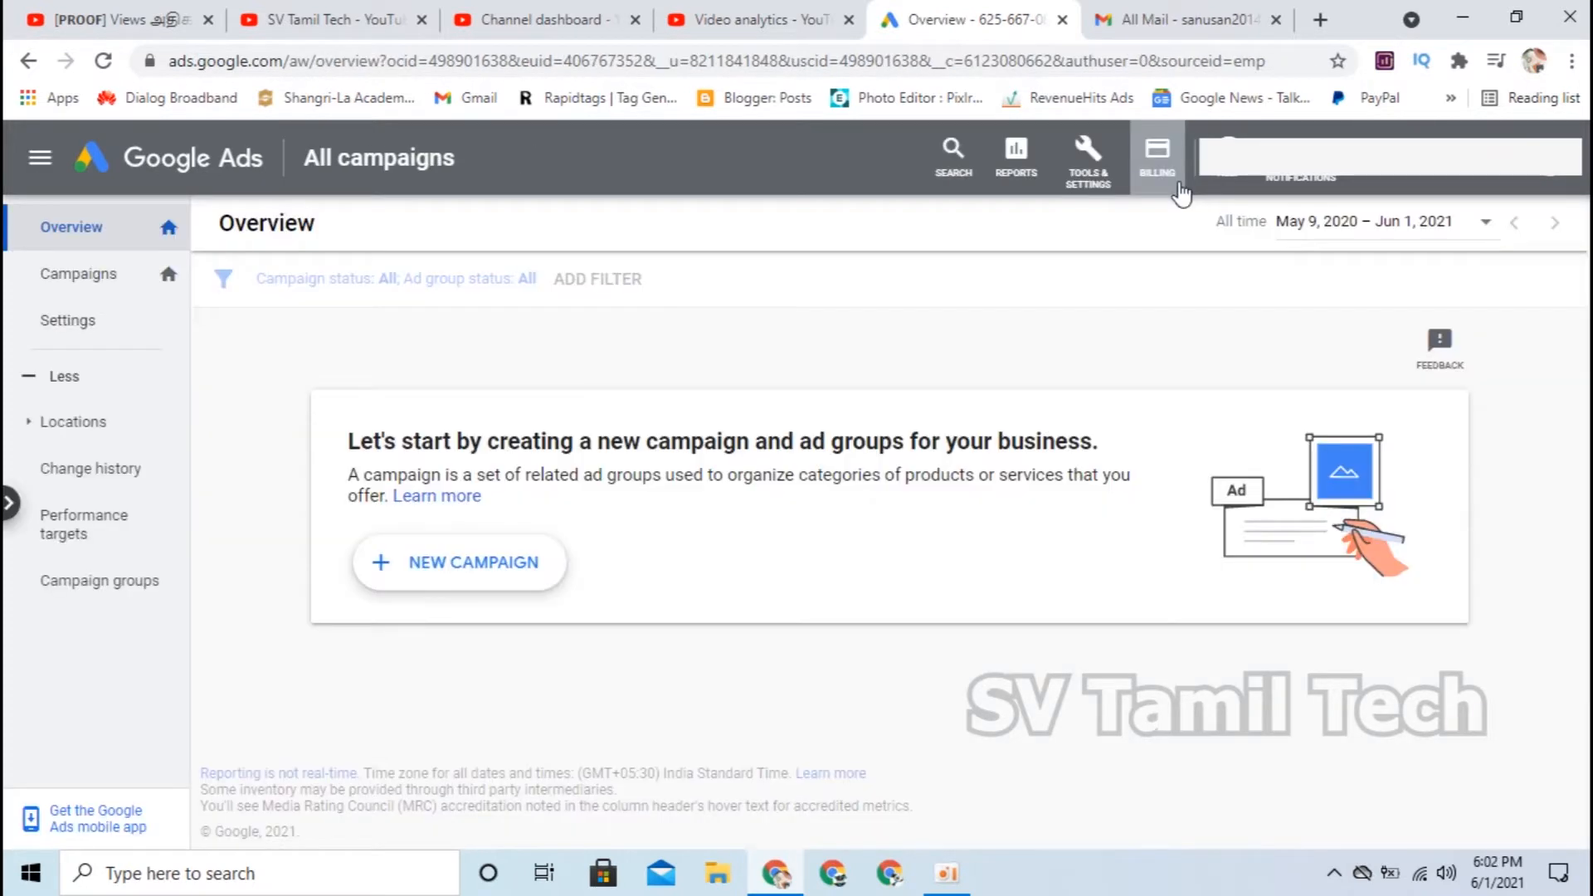
- Open the account's billing setup and set how you pay to Manual payments
click(1181, 172)
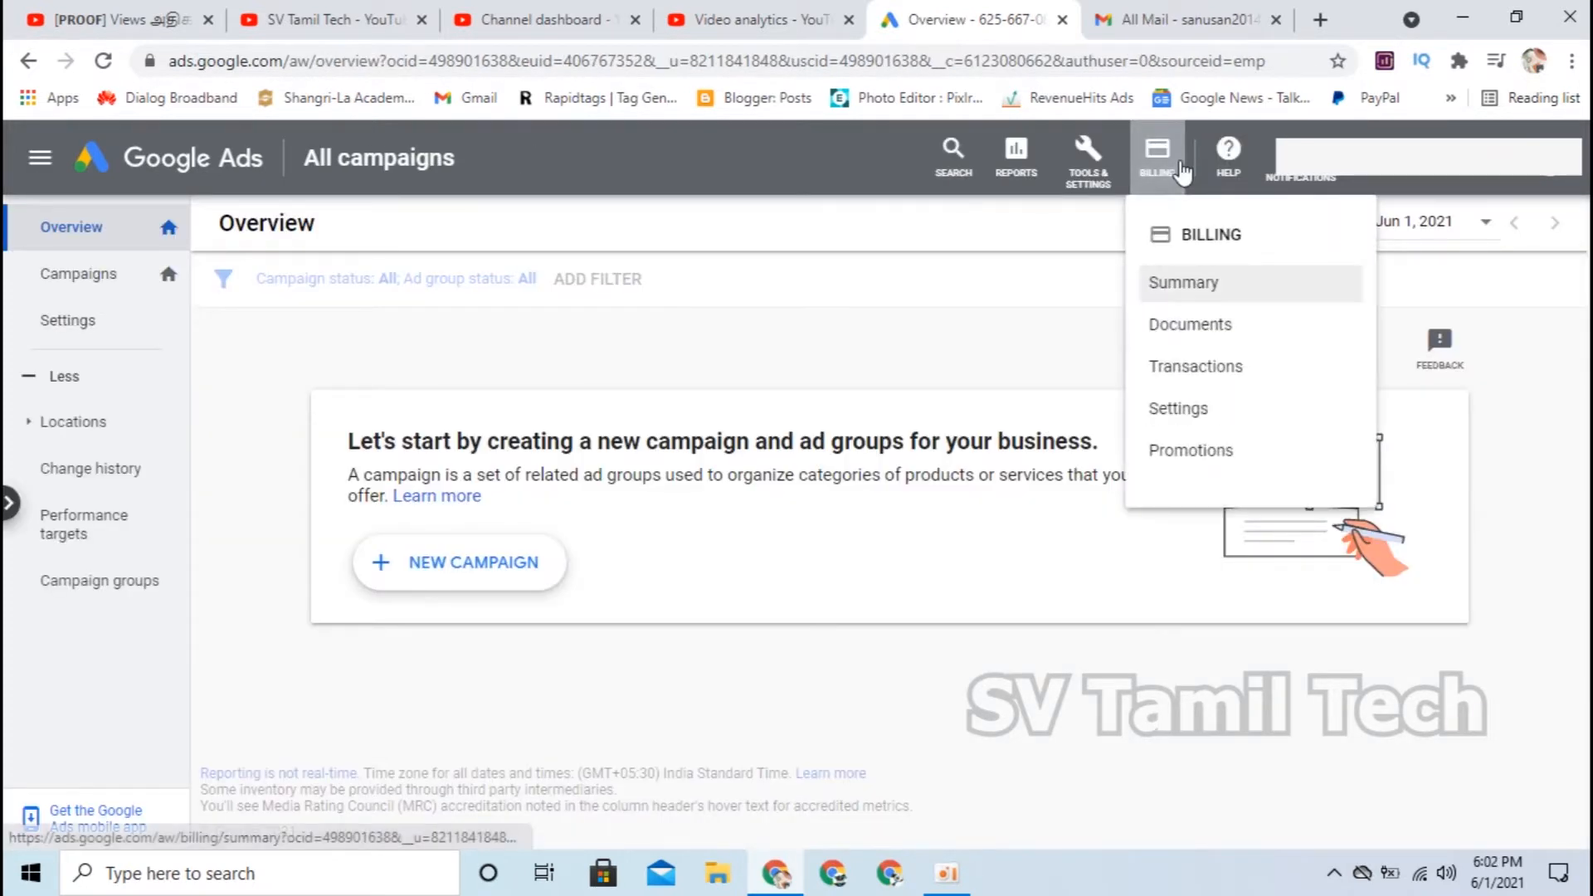
click(1166, 408)
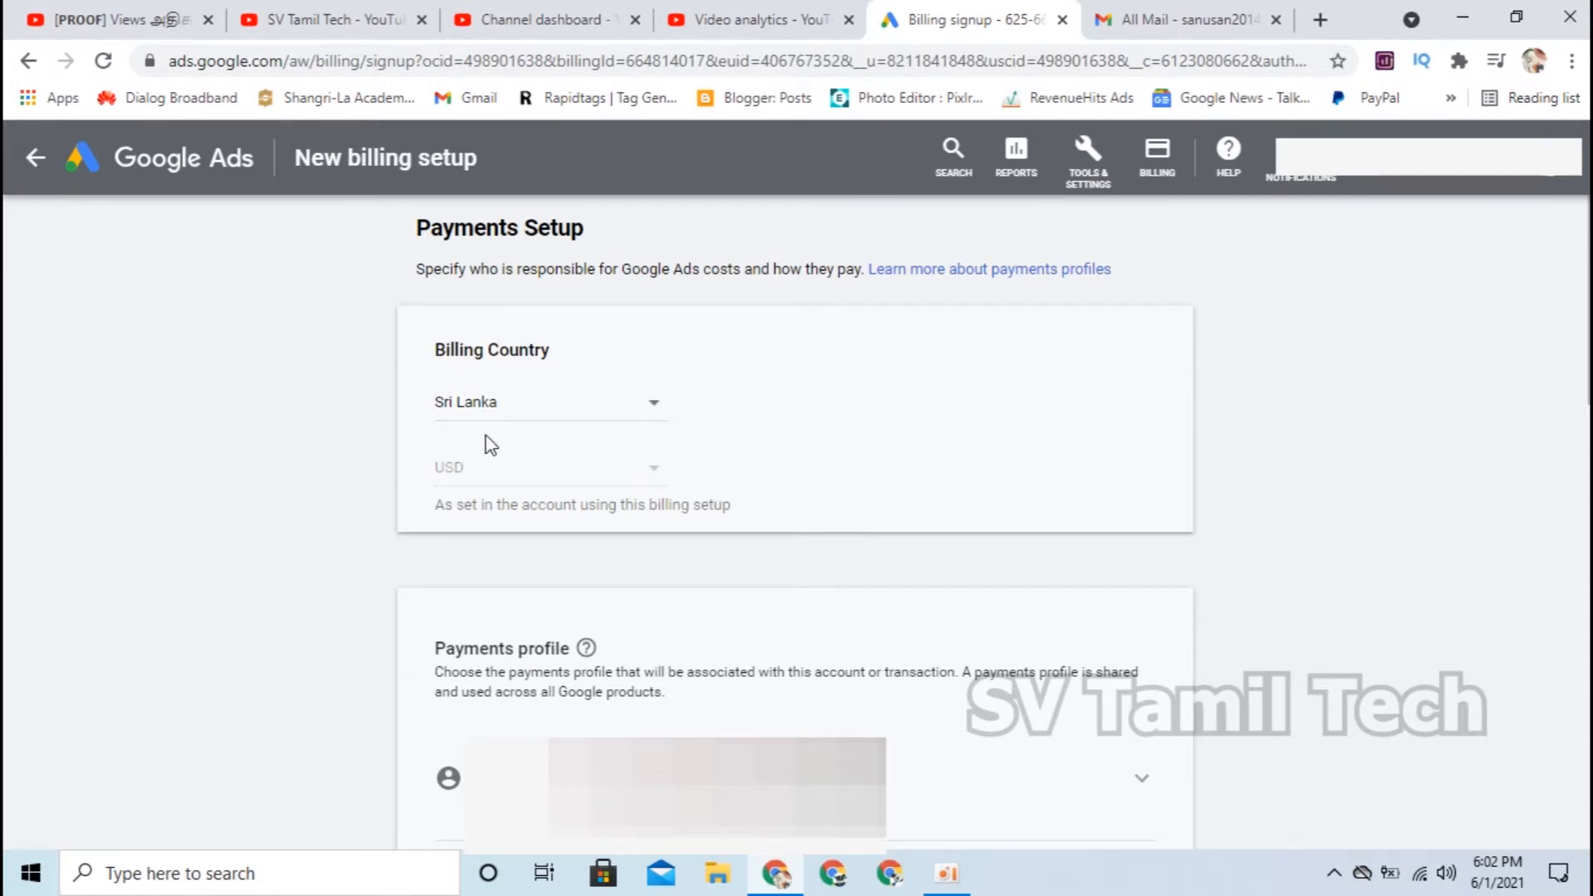
scroll(302, 445, down, 6)
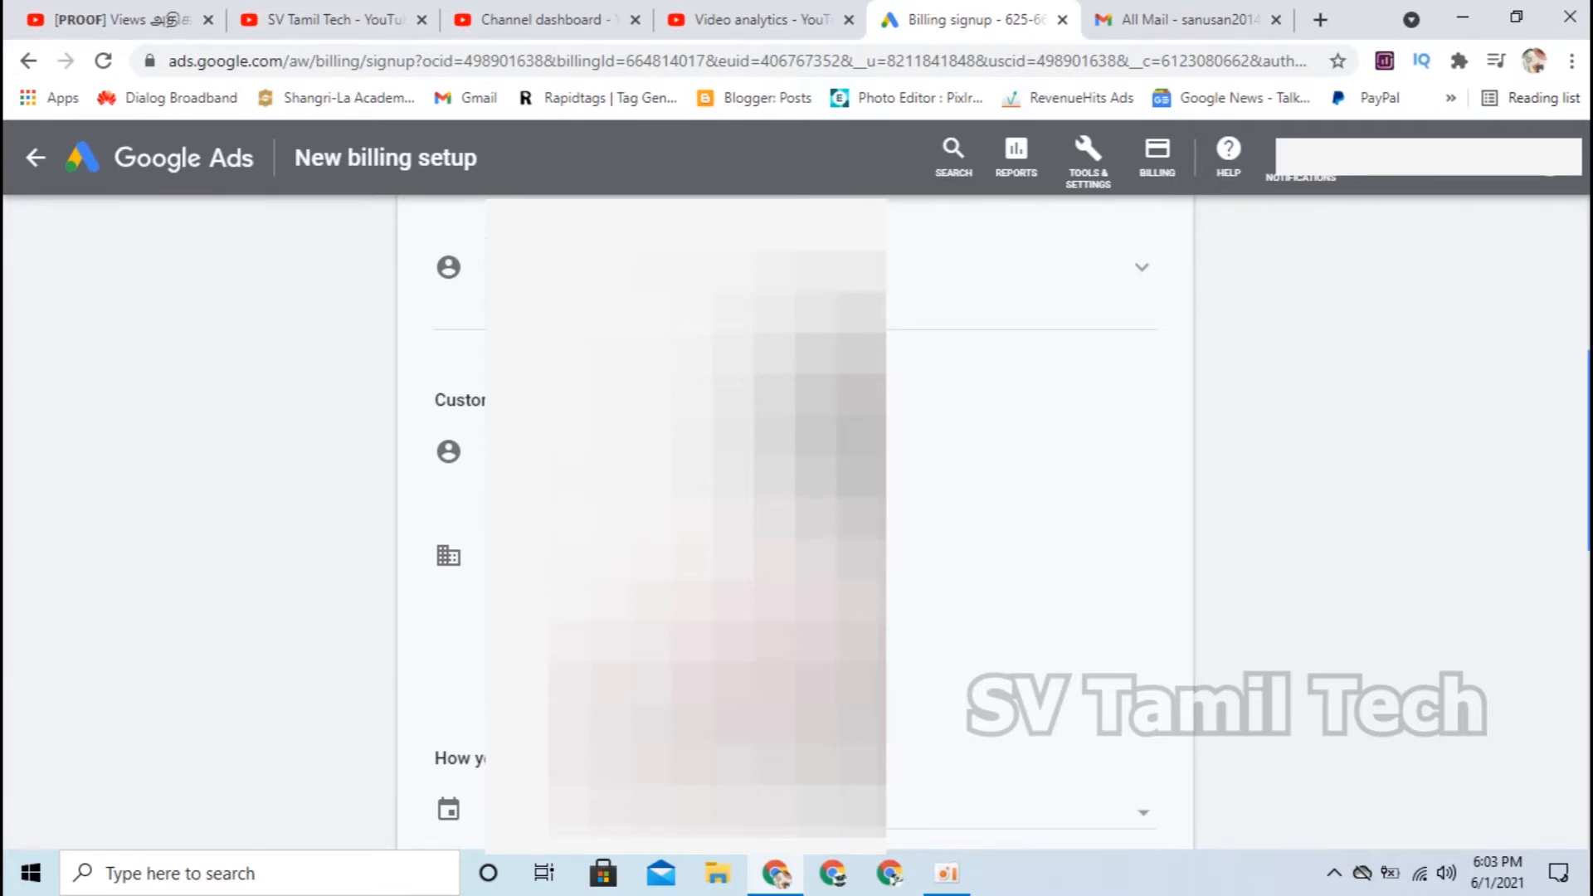
scroll(1587, 371, down, 6)
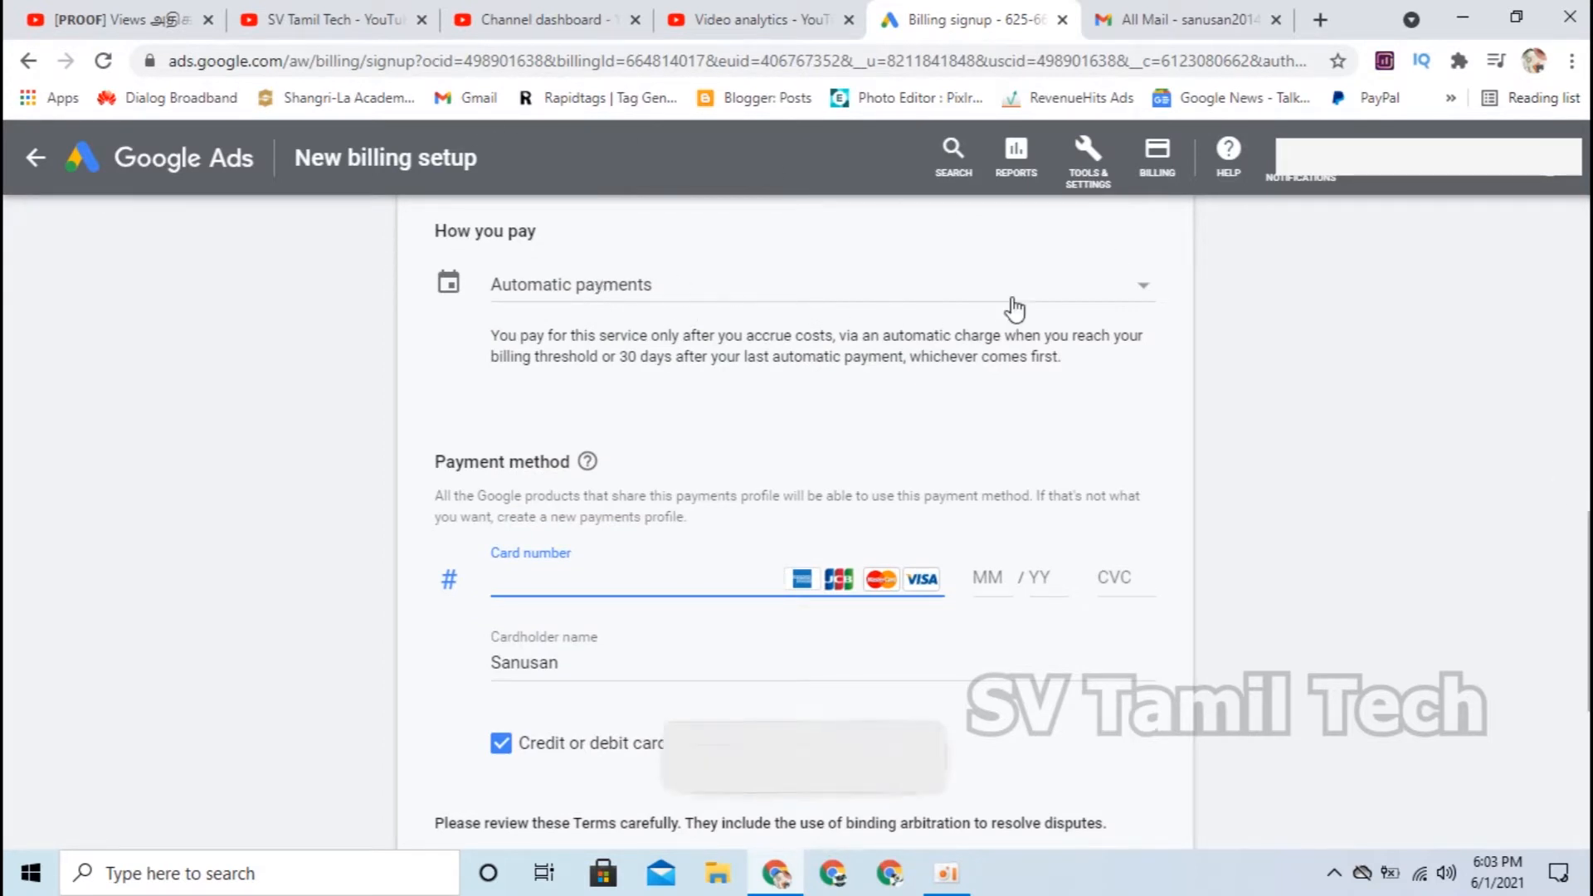
click(1111, 296)
click(562, 330)
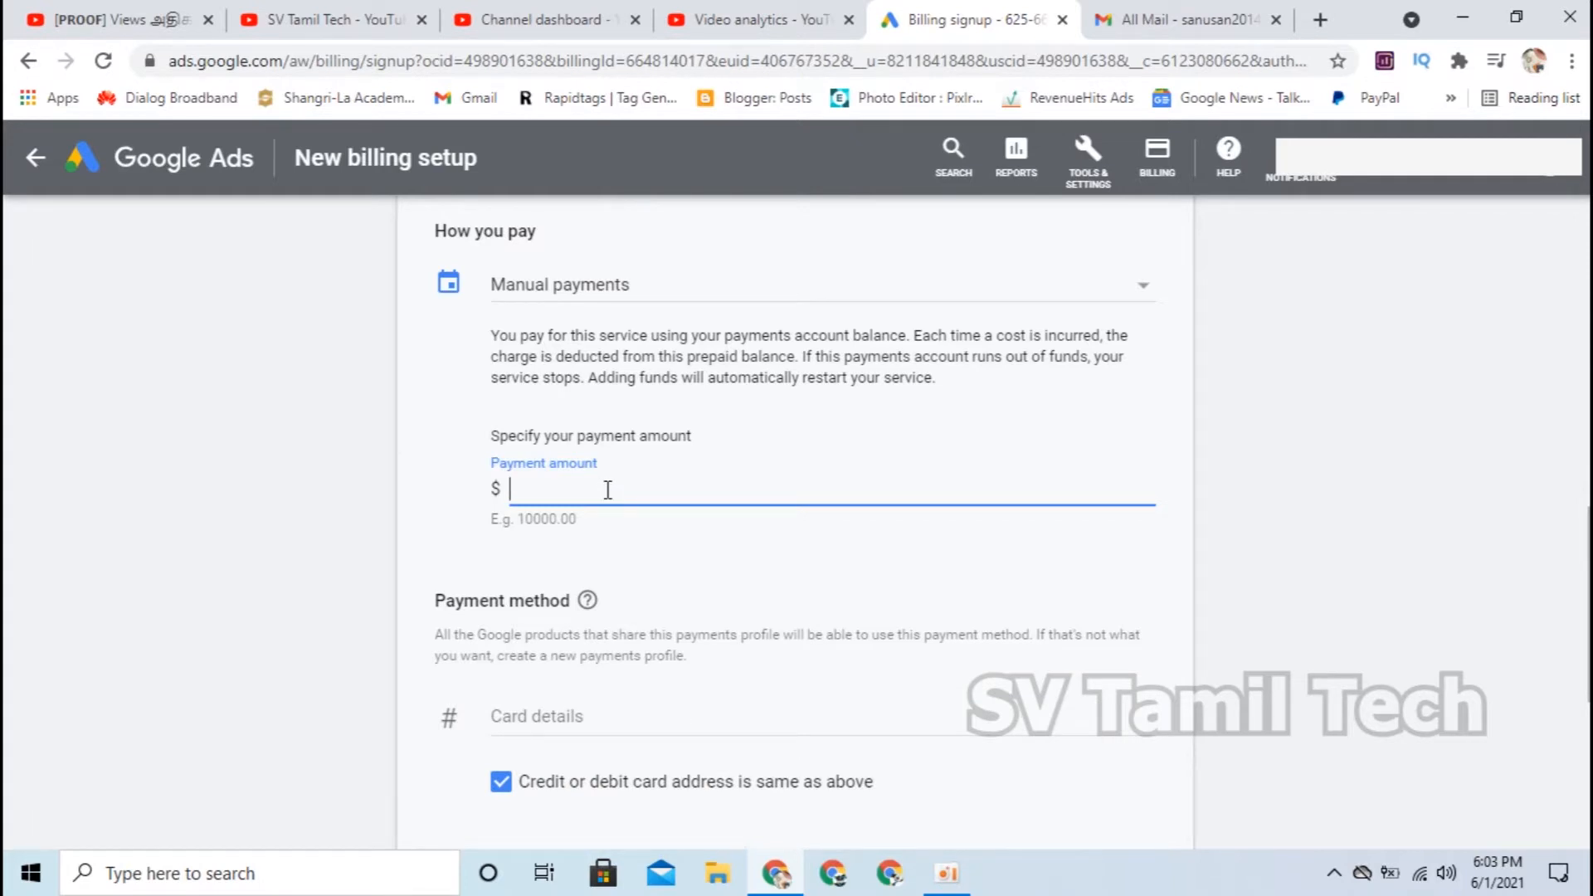
- Fill in the payment card details, agree to the Google Ads terms and conditions, and submit the billing setup
click(686, 558)
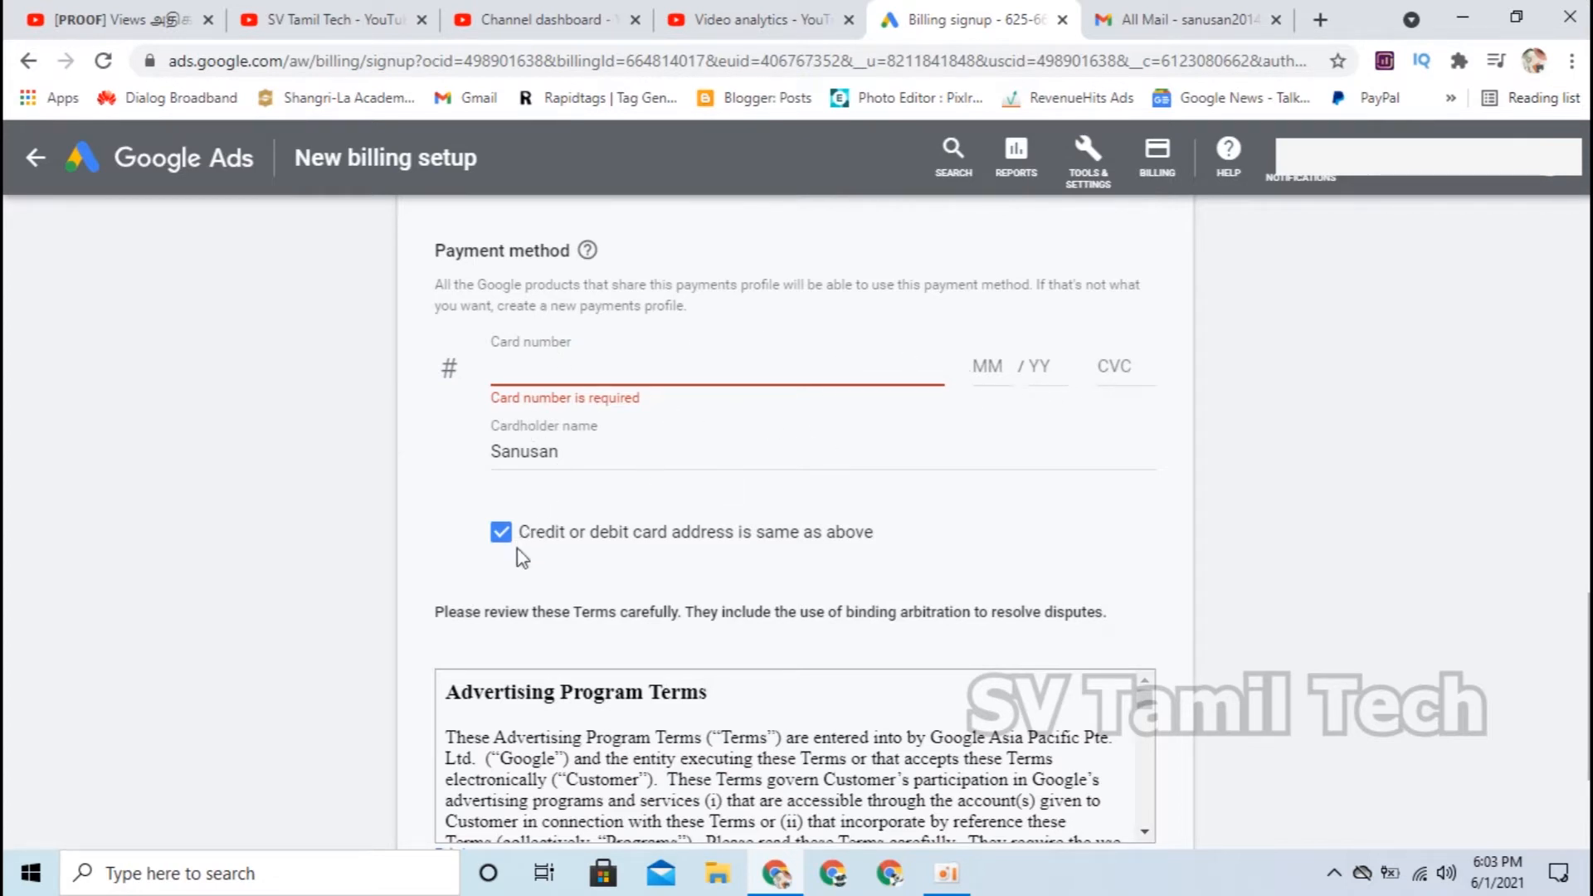
scroll(365, 515, down, 3)
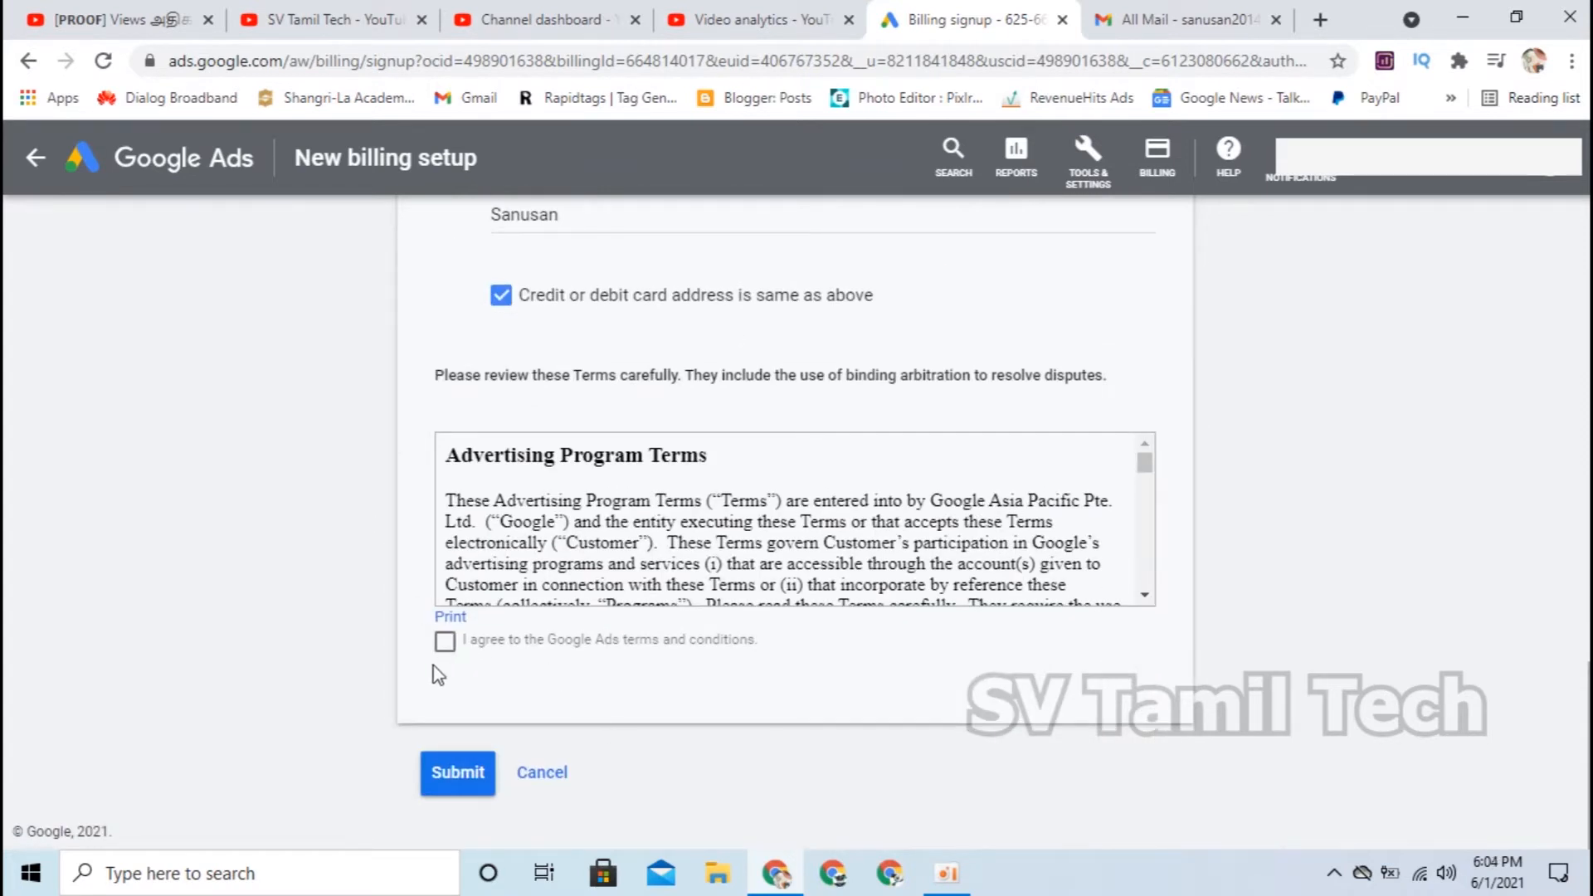
click(444, 641)
click(452, 776)
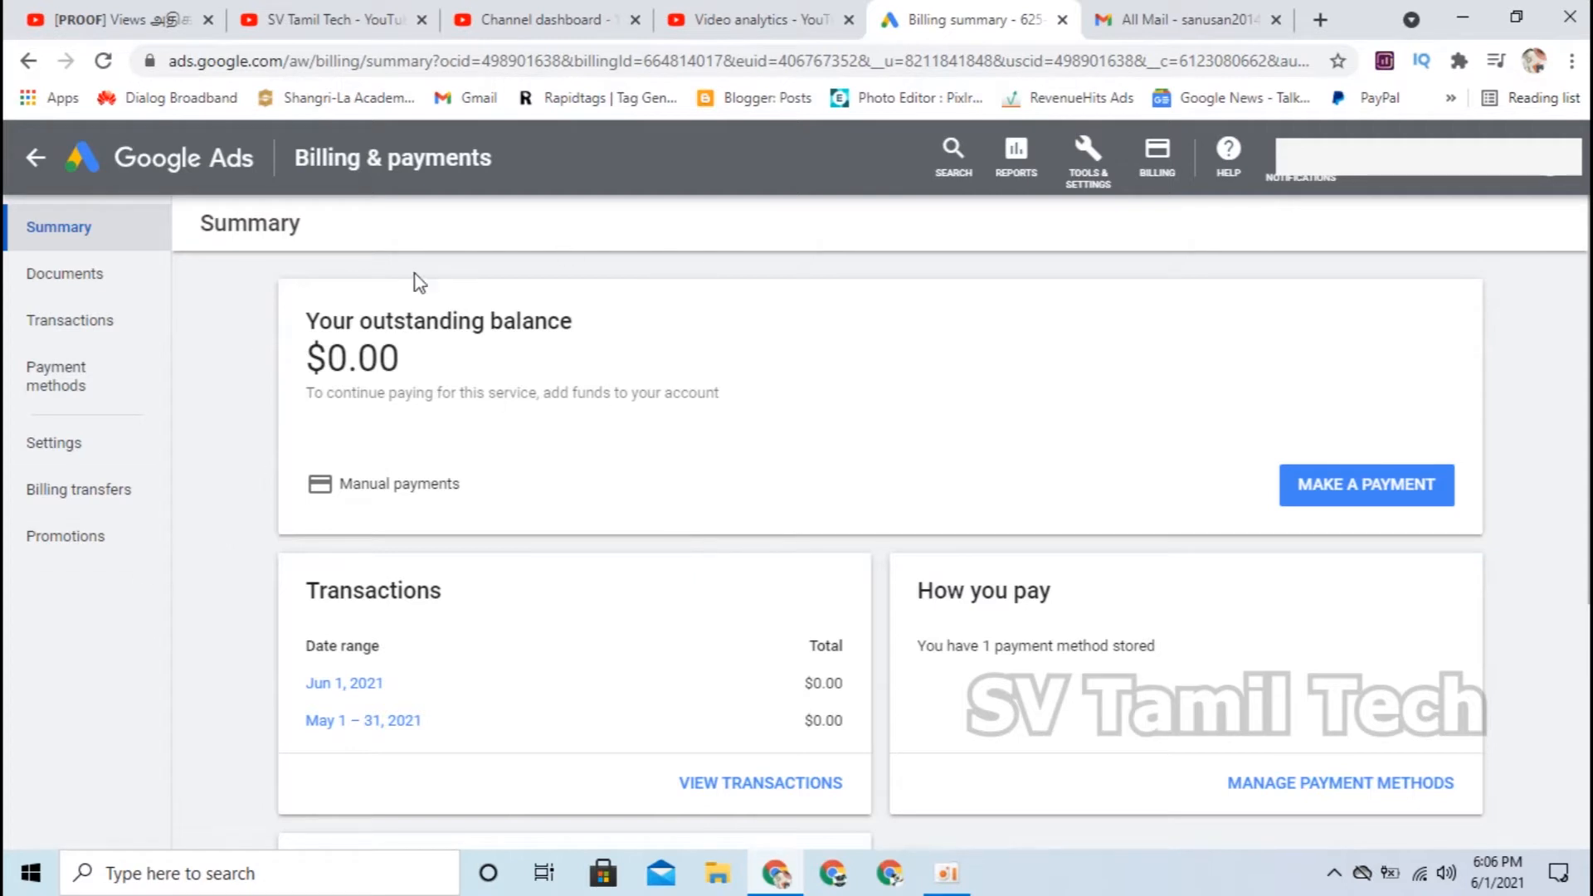
- Add the $45 ad credit offer code from the Gmail message to the account's billing promotions
click(60, 547)
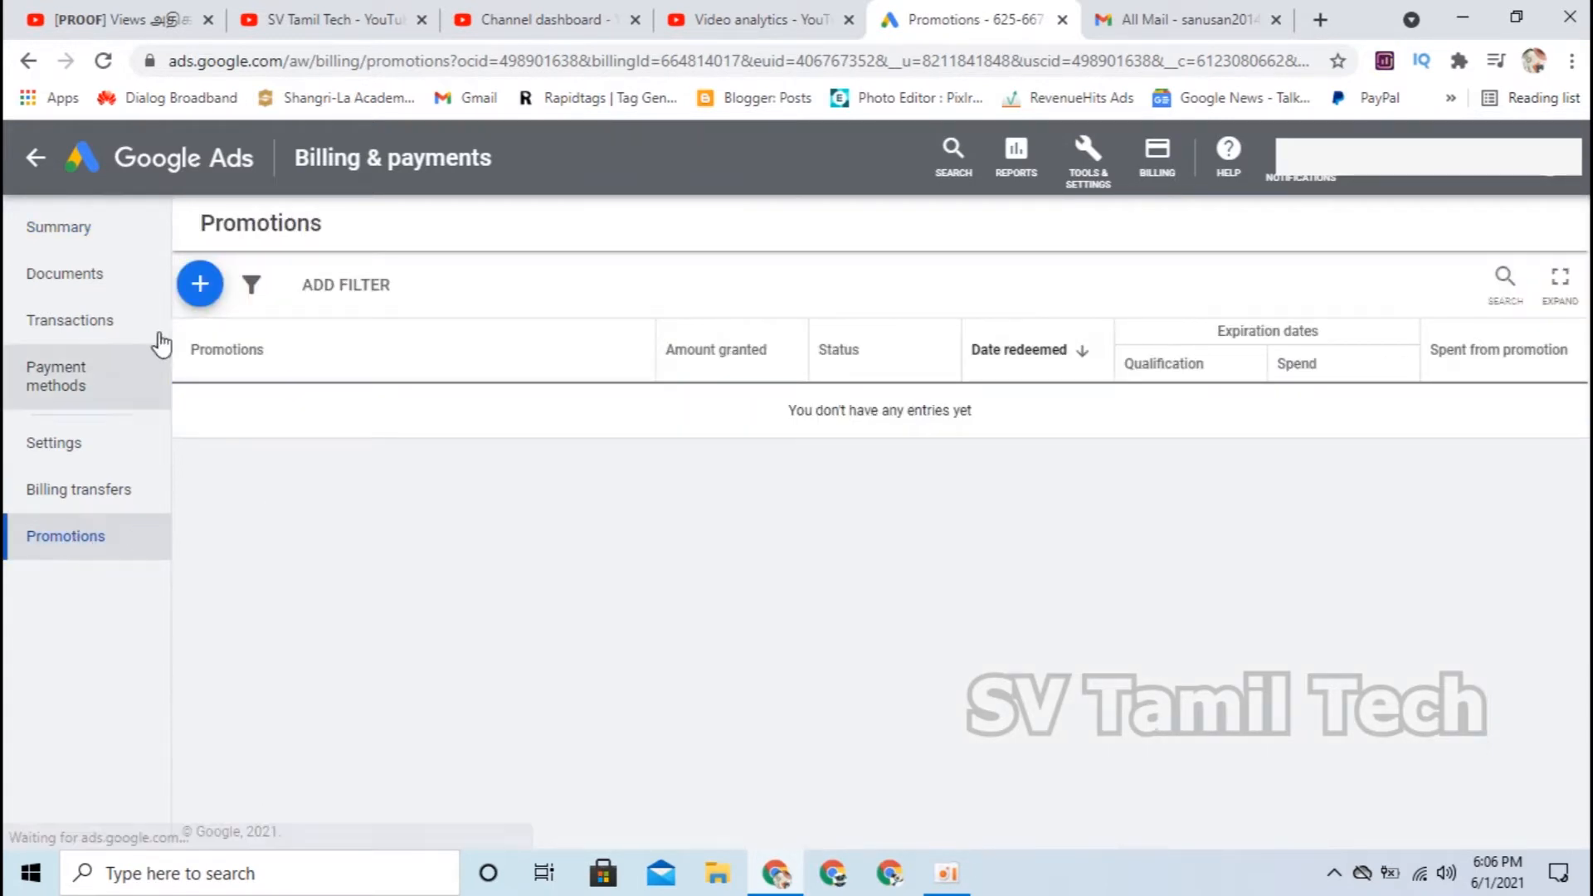
click(195, 290)
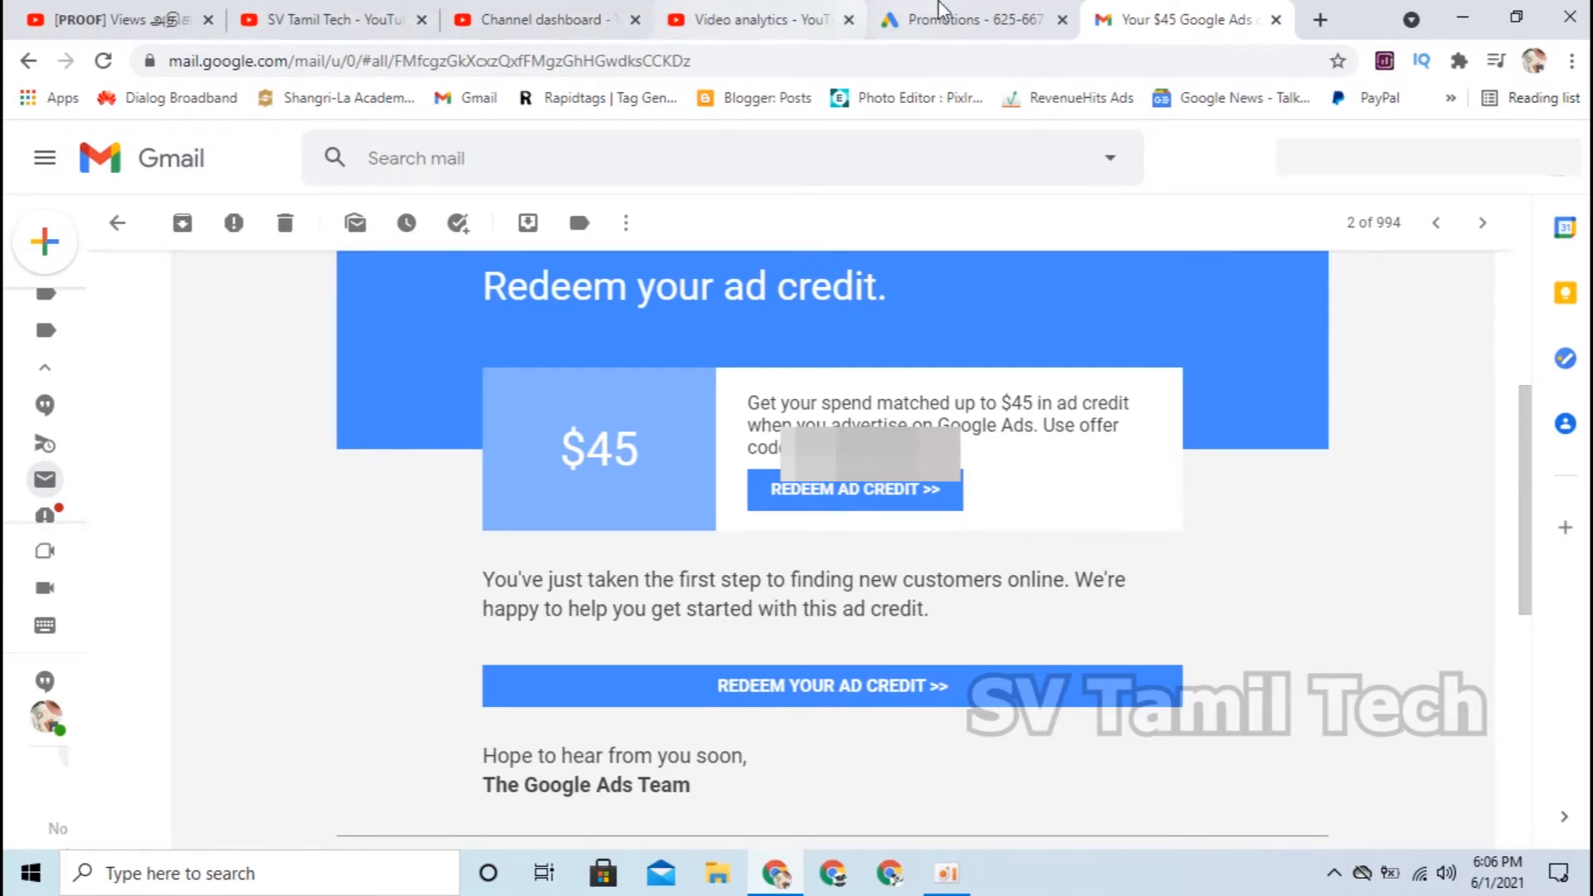
click(964, 12)
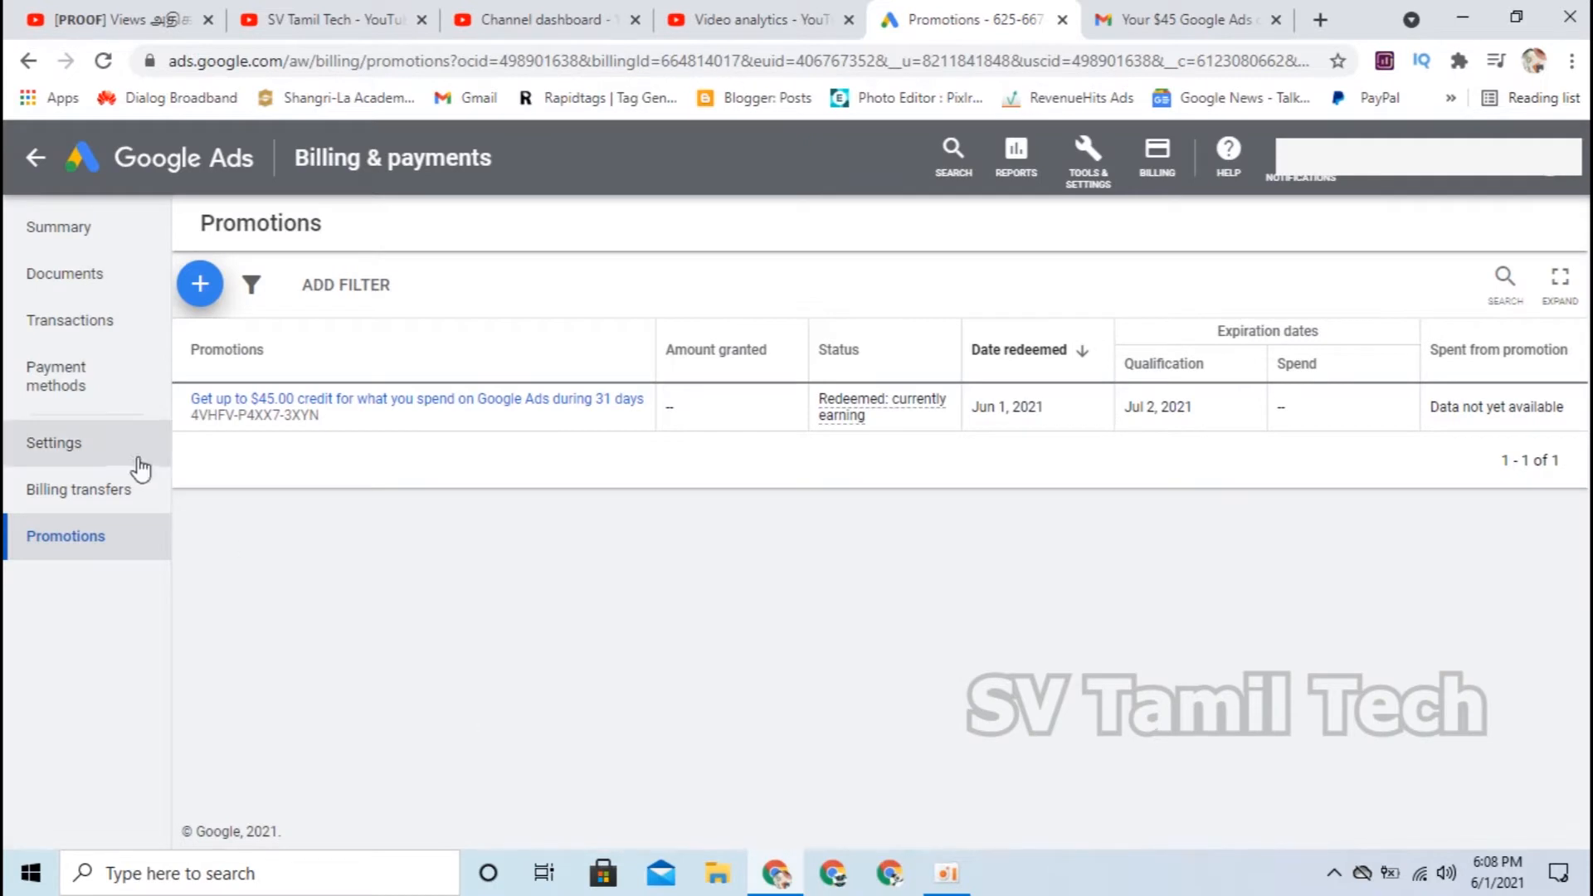
- Open the billing settings and review the payments account, payments profile and payments users sections
click(86, 448)
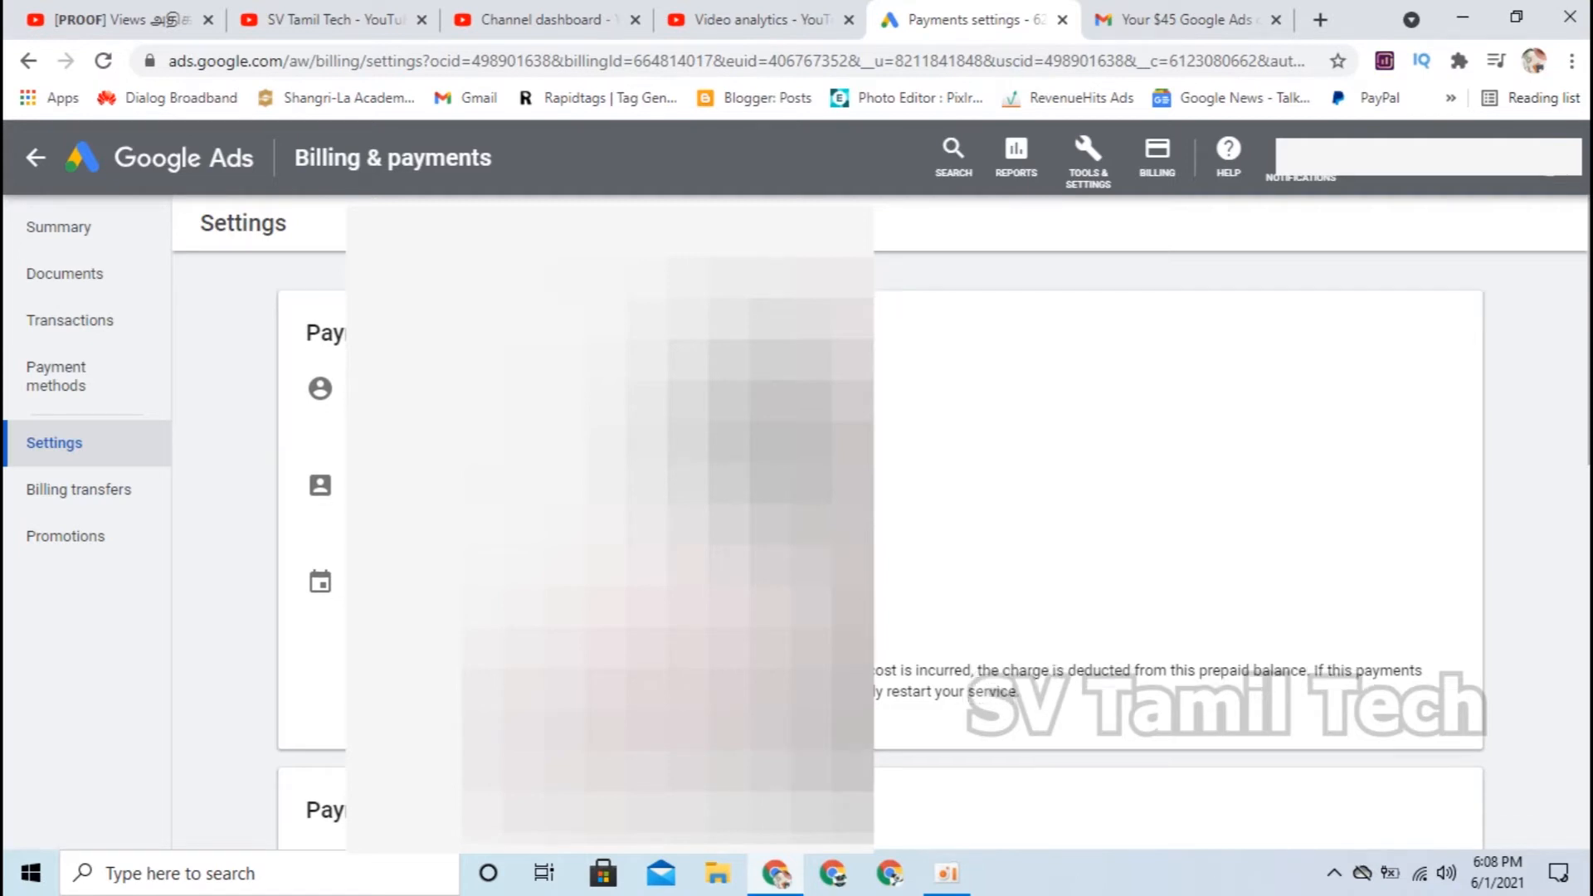
scroll(880, 498, down, 1)
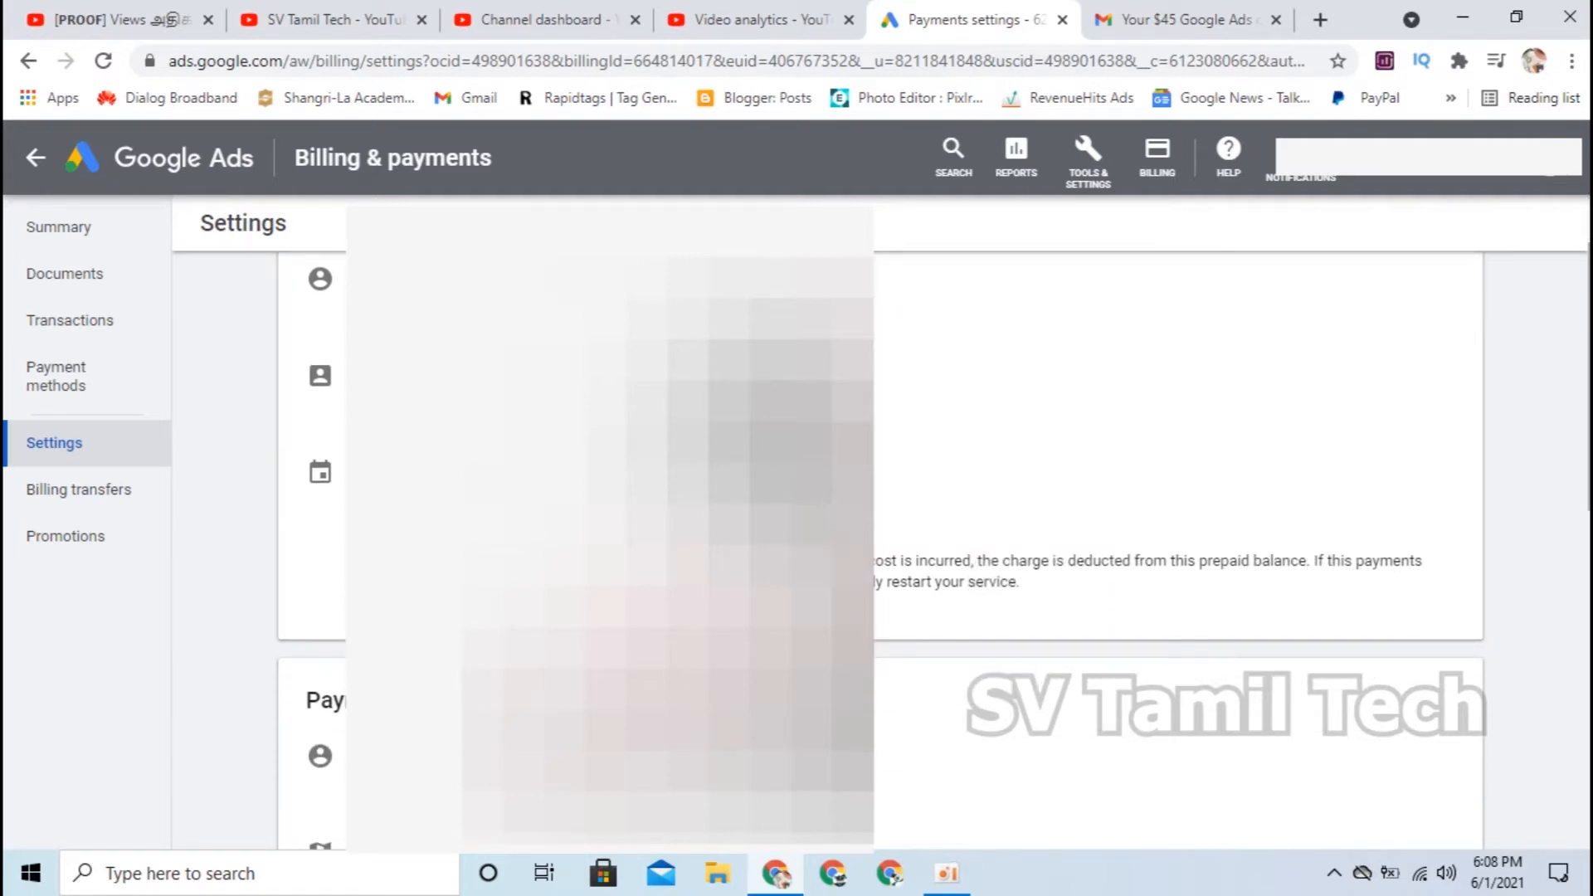
scroll(880, 531, down, 5)
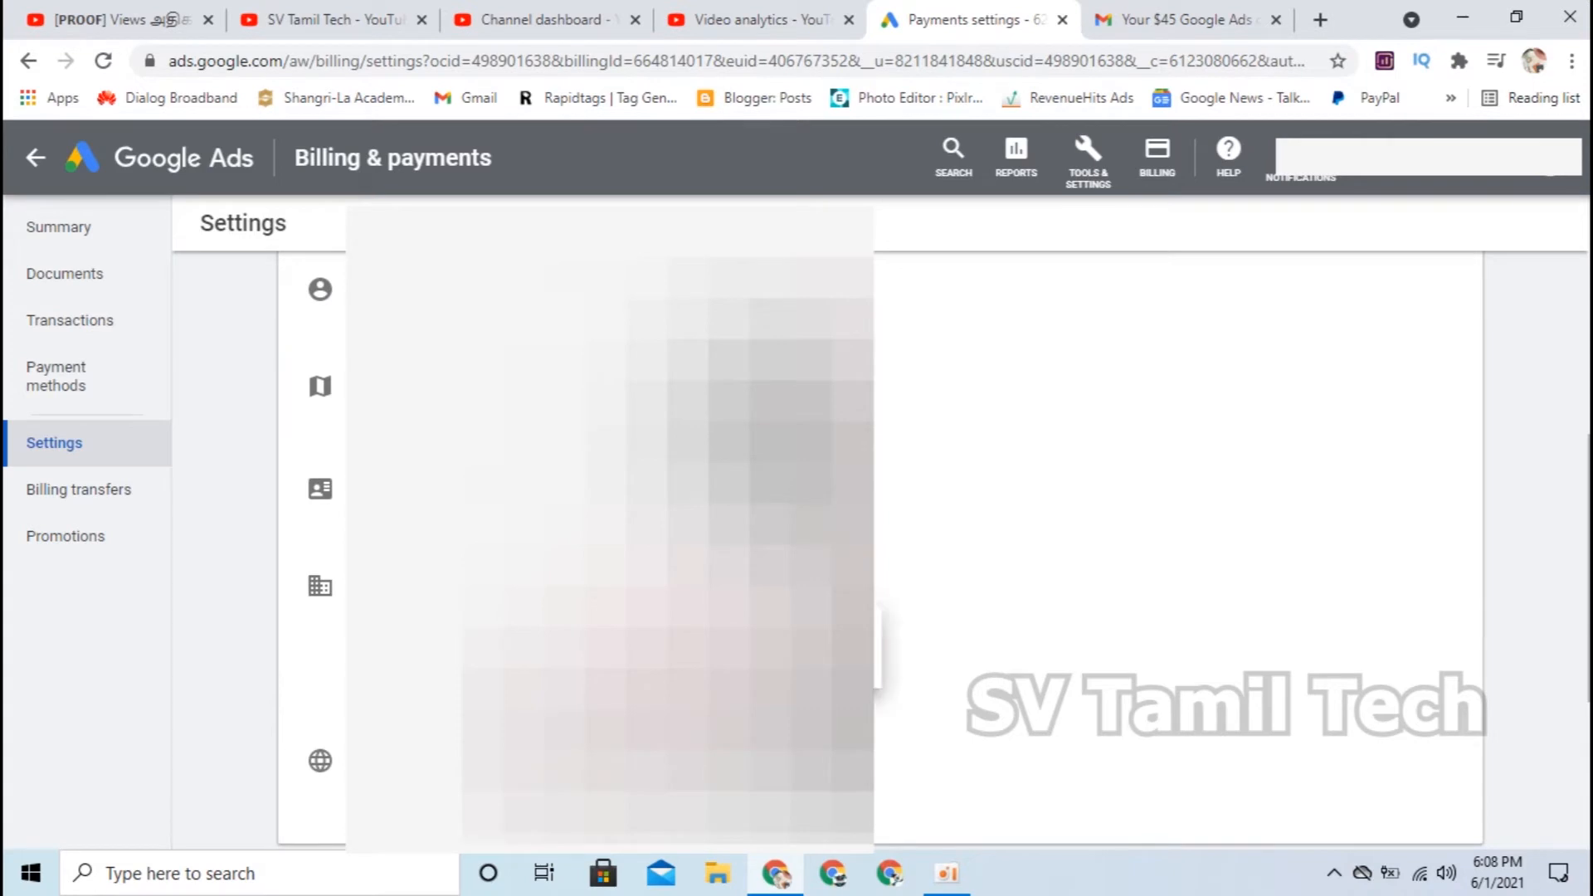
scroll(879, 531, down, 3)
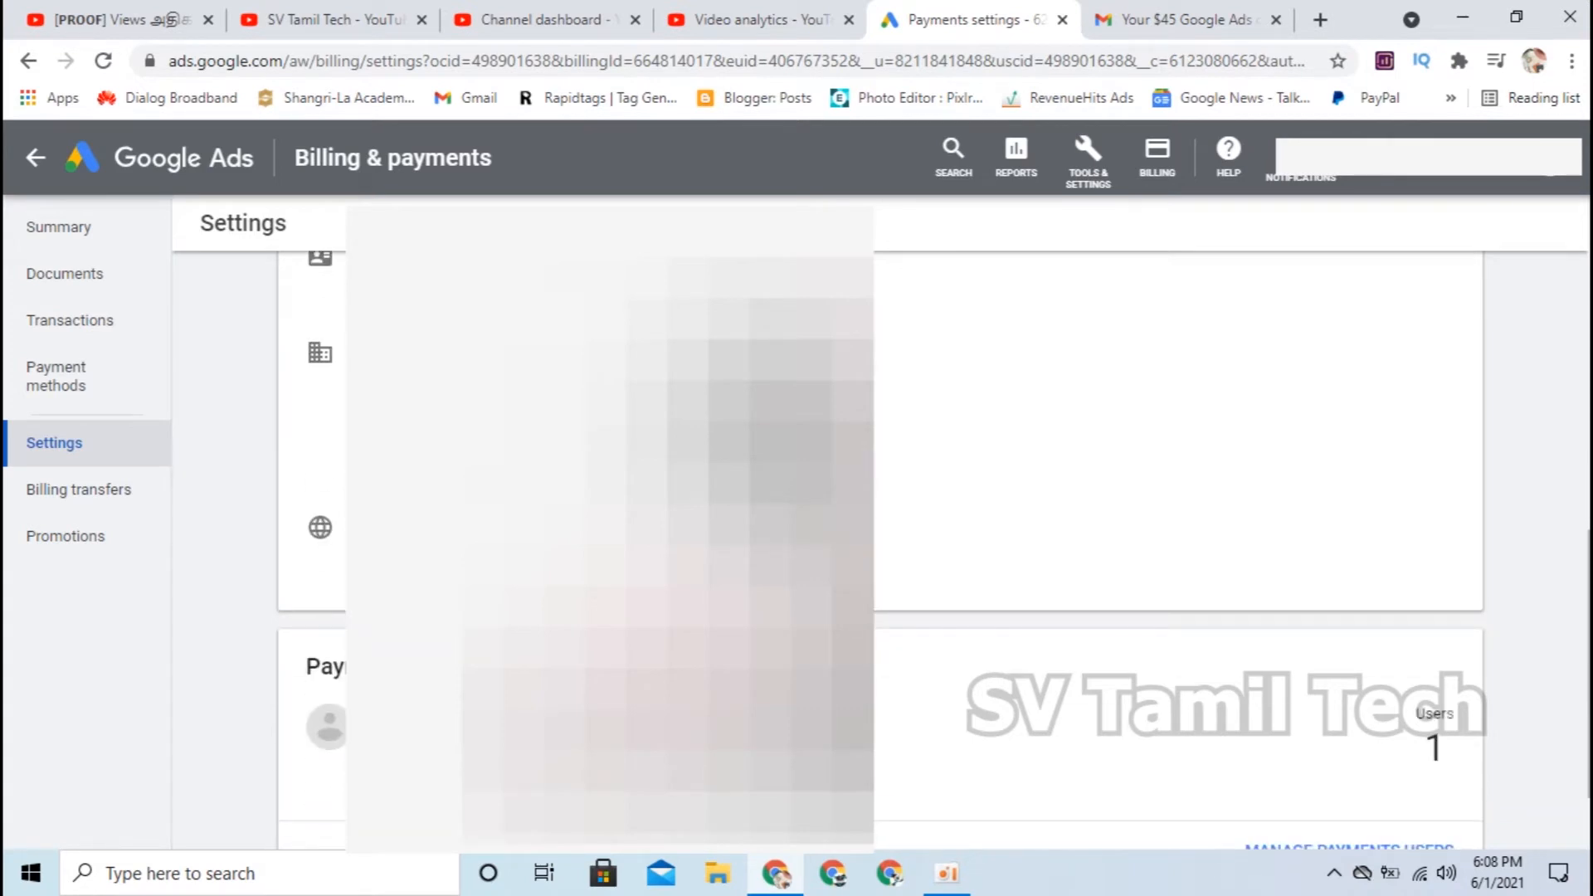
- Open the YouTube entry in the account's linked accounts and start adding a channel
scroll(879, 531, down, 4)
scroll(880, 531, up, 1)
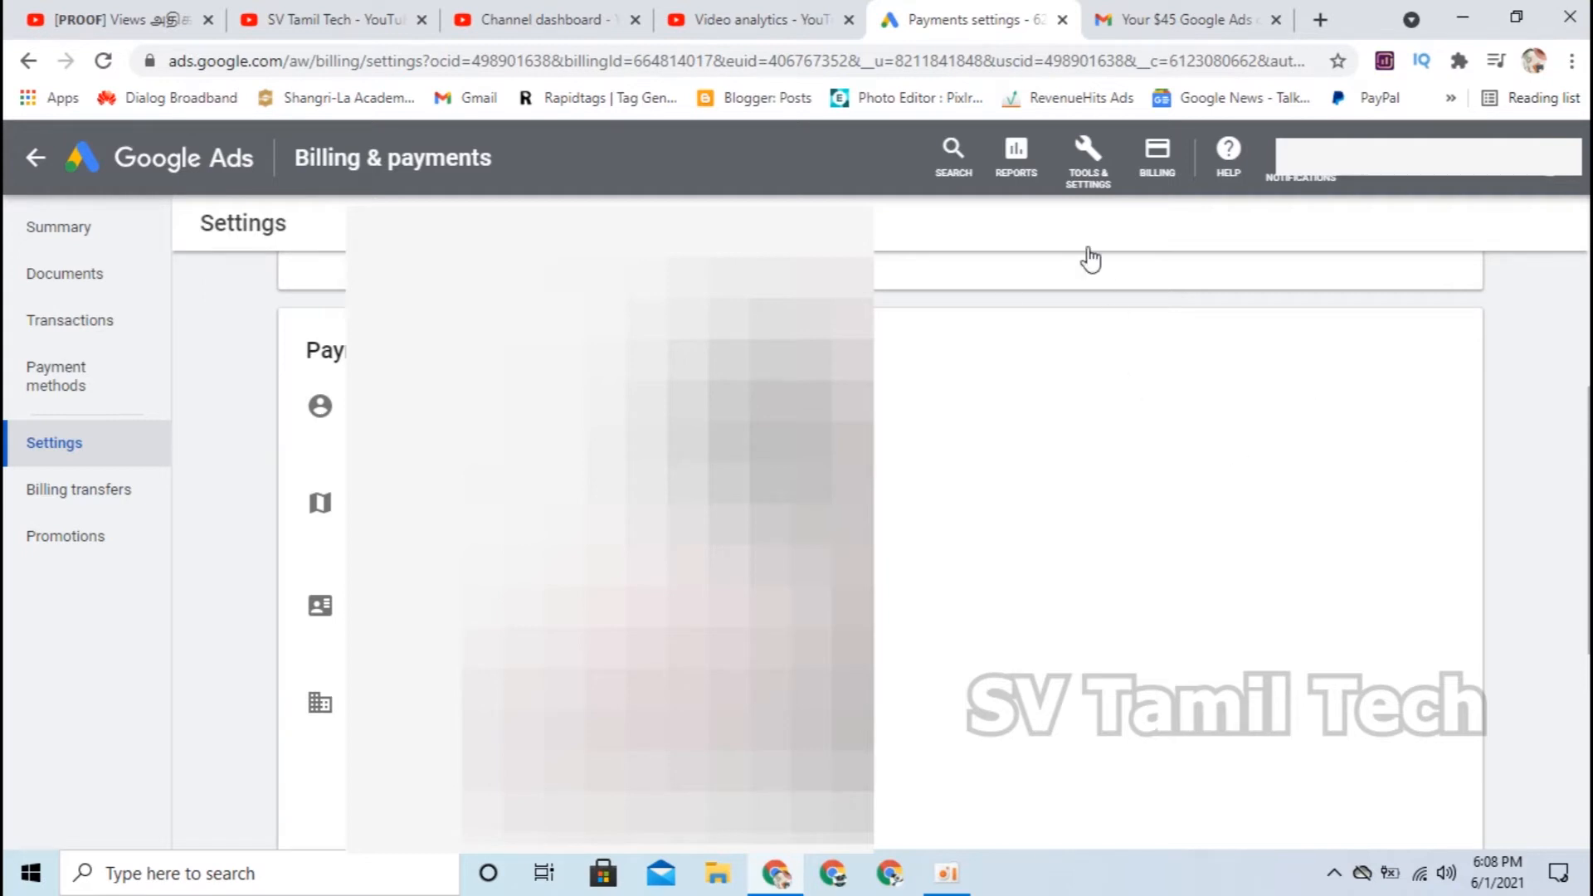
click(1088, 168)
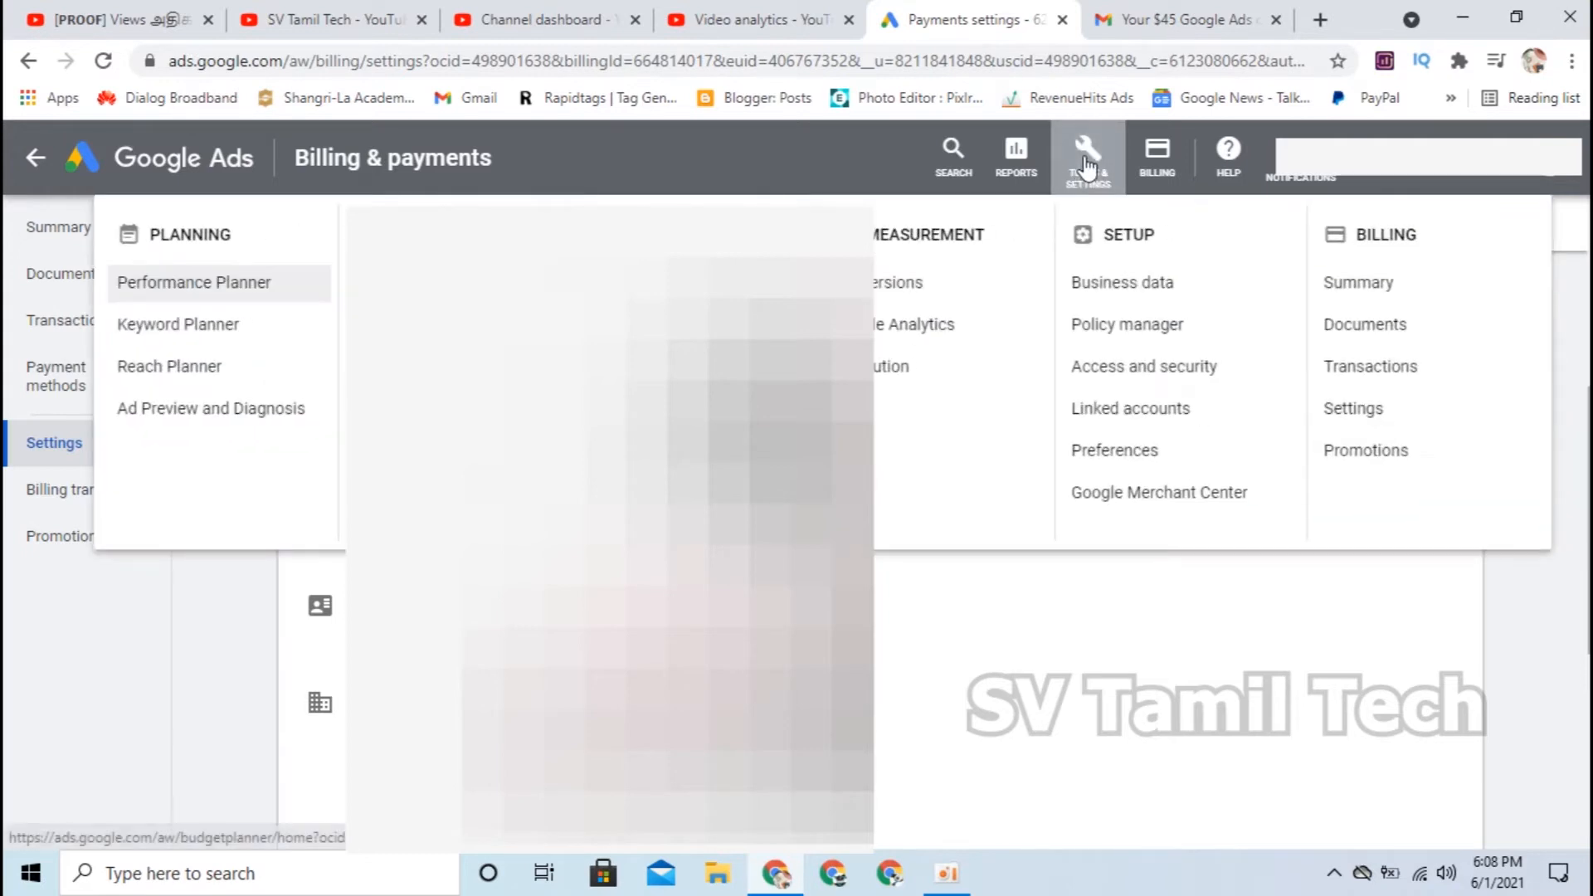
click(1124, 411)
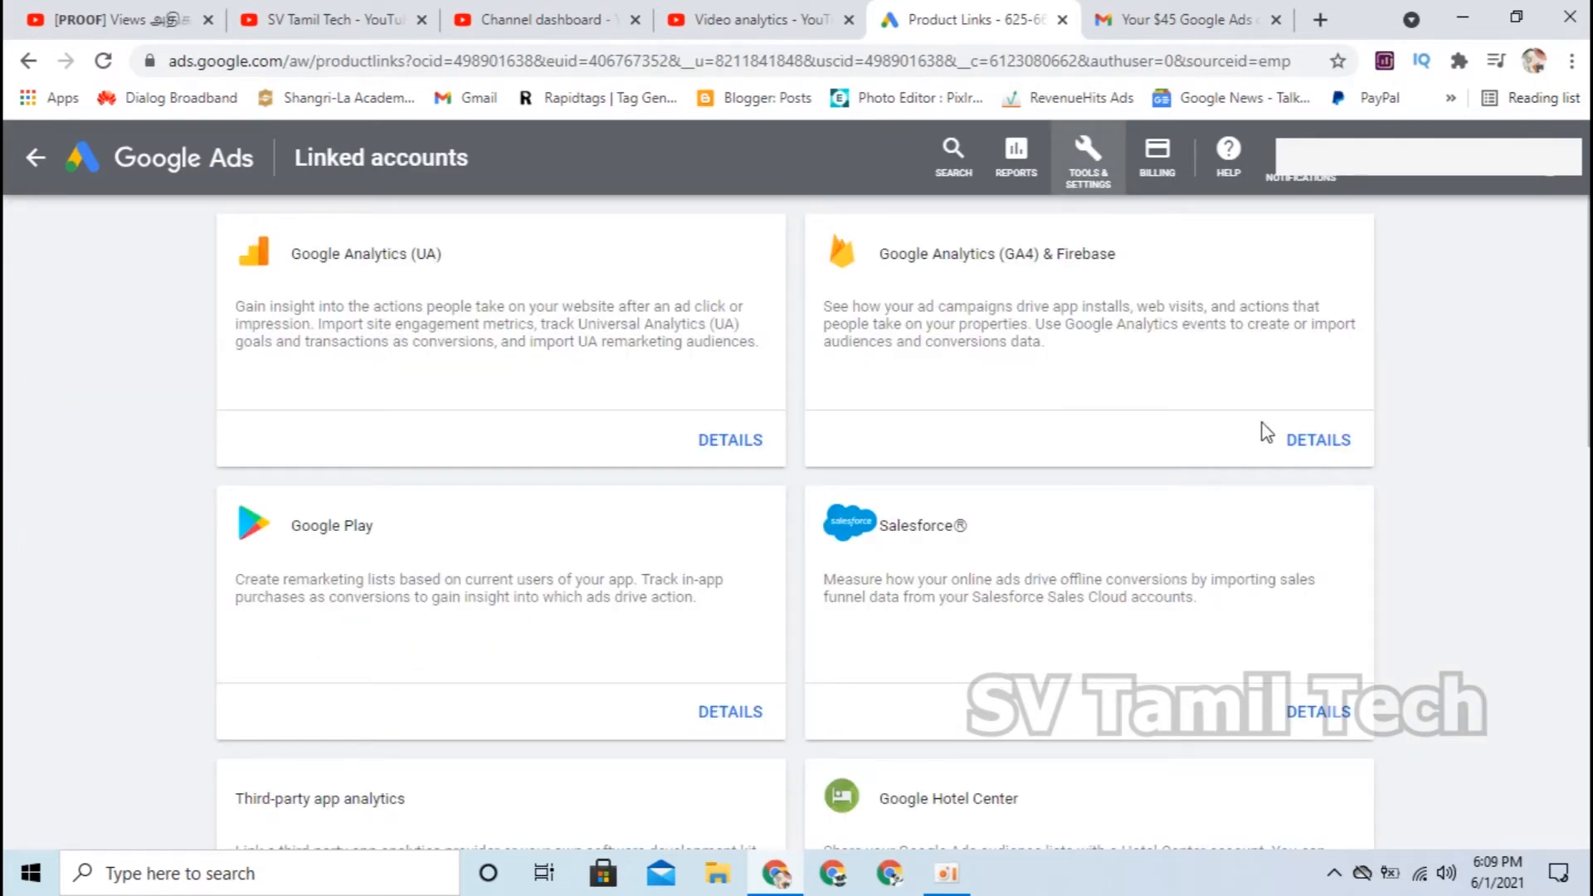
scroll(1228, 419, down, 7)
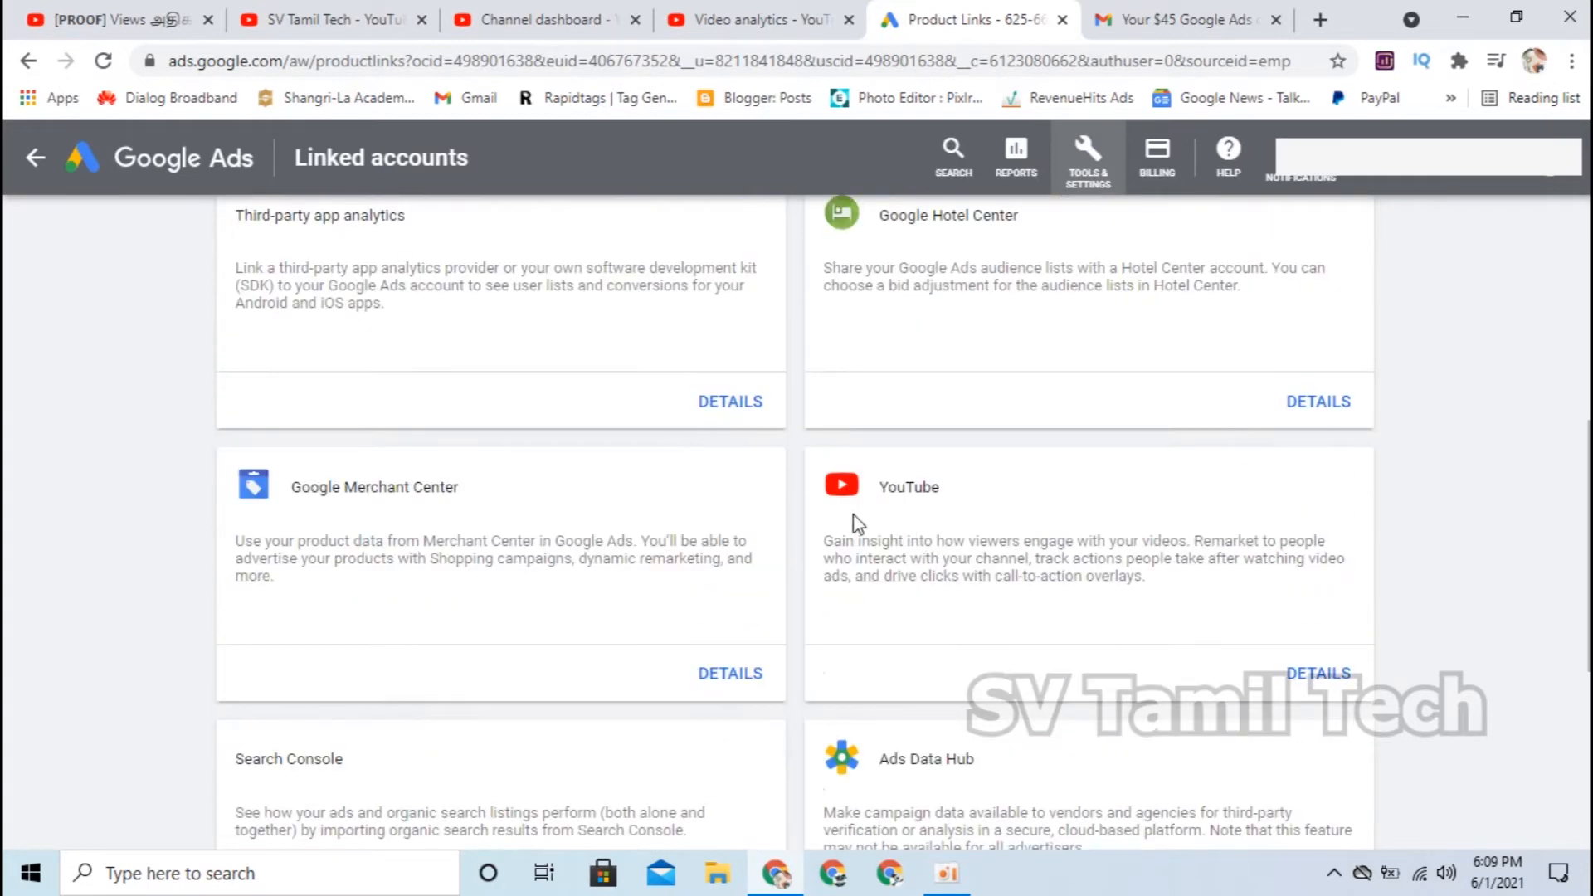
click(1326, 692)
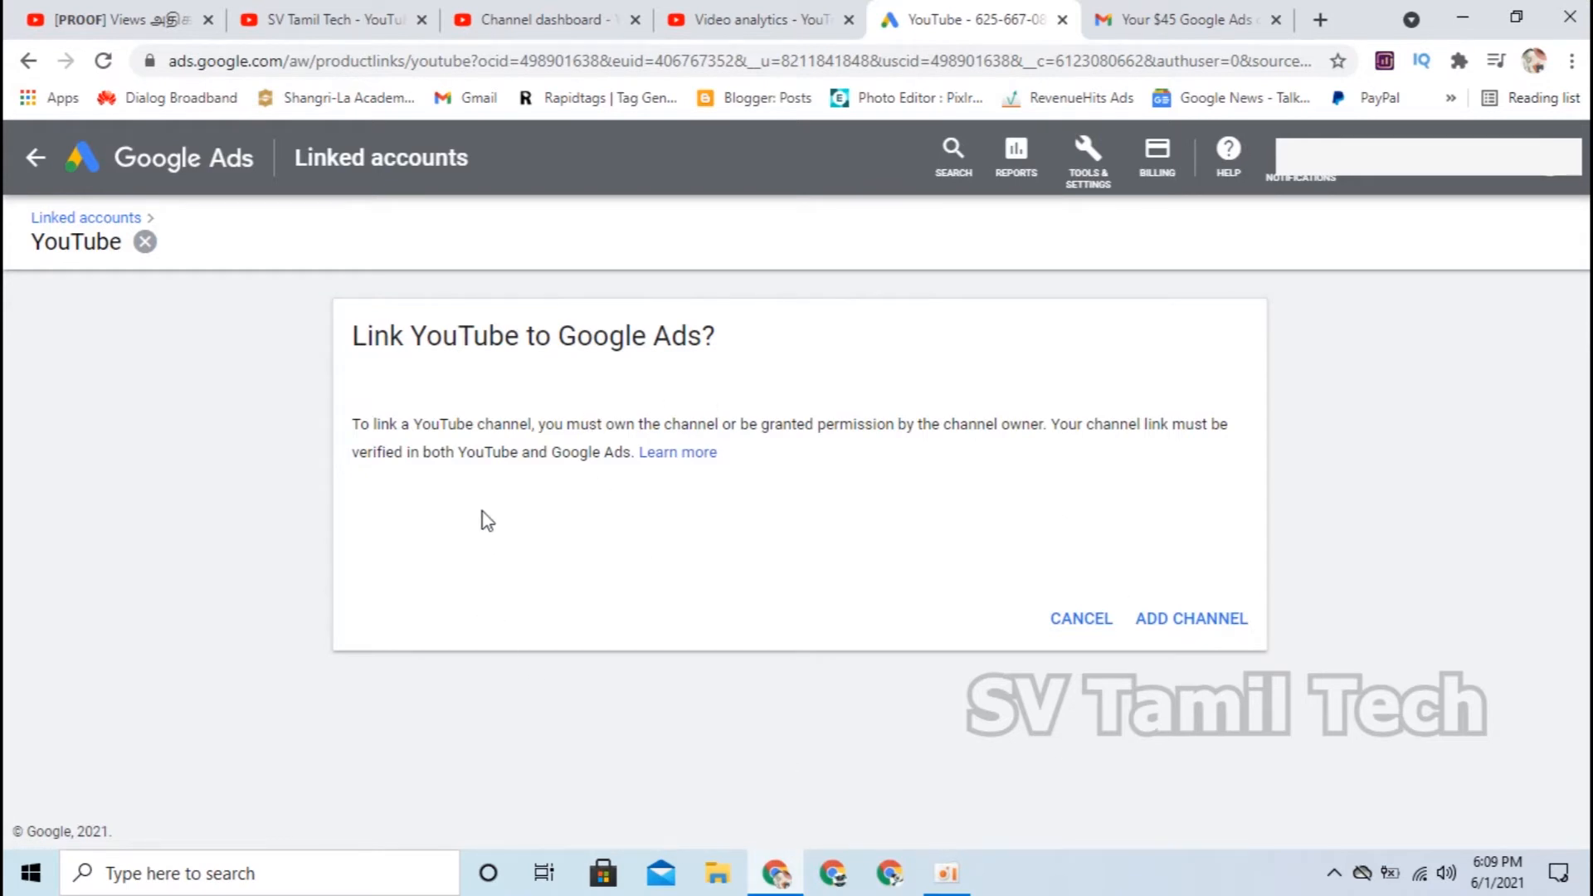
click(1155, 622)
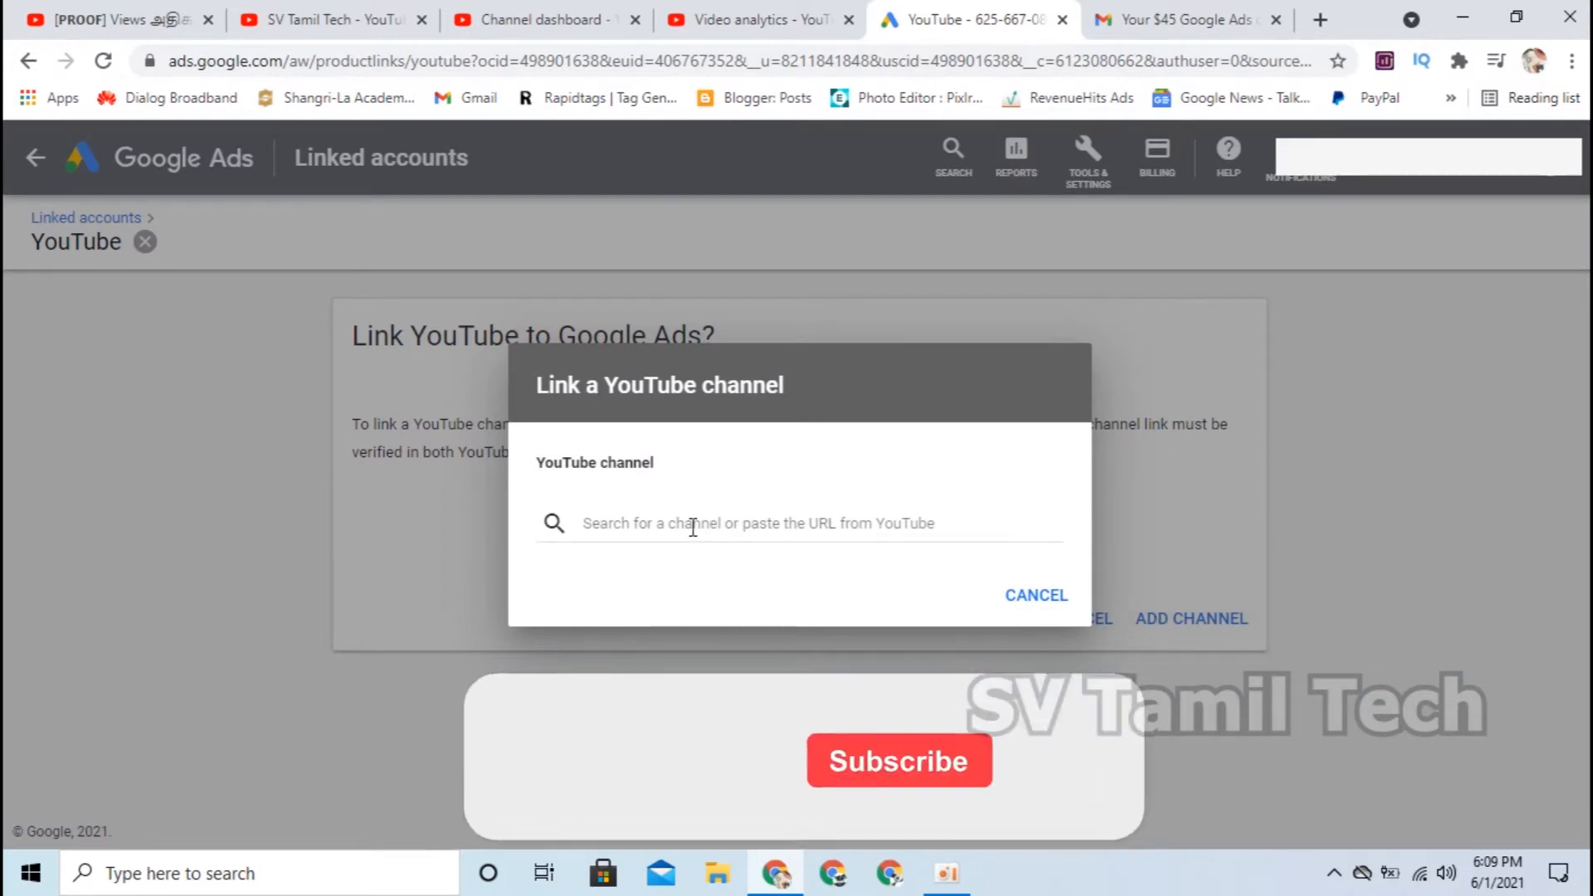
- Find the SV Tamil Tech channel with 1,630 subscribers, mark it as owned by you, and continue to YouTube for linking
click(588, 525)
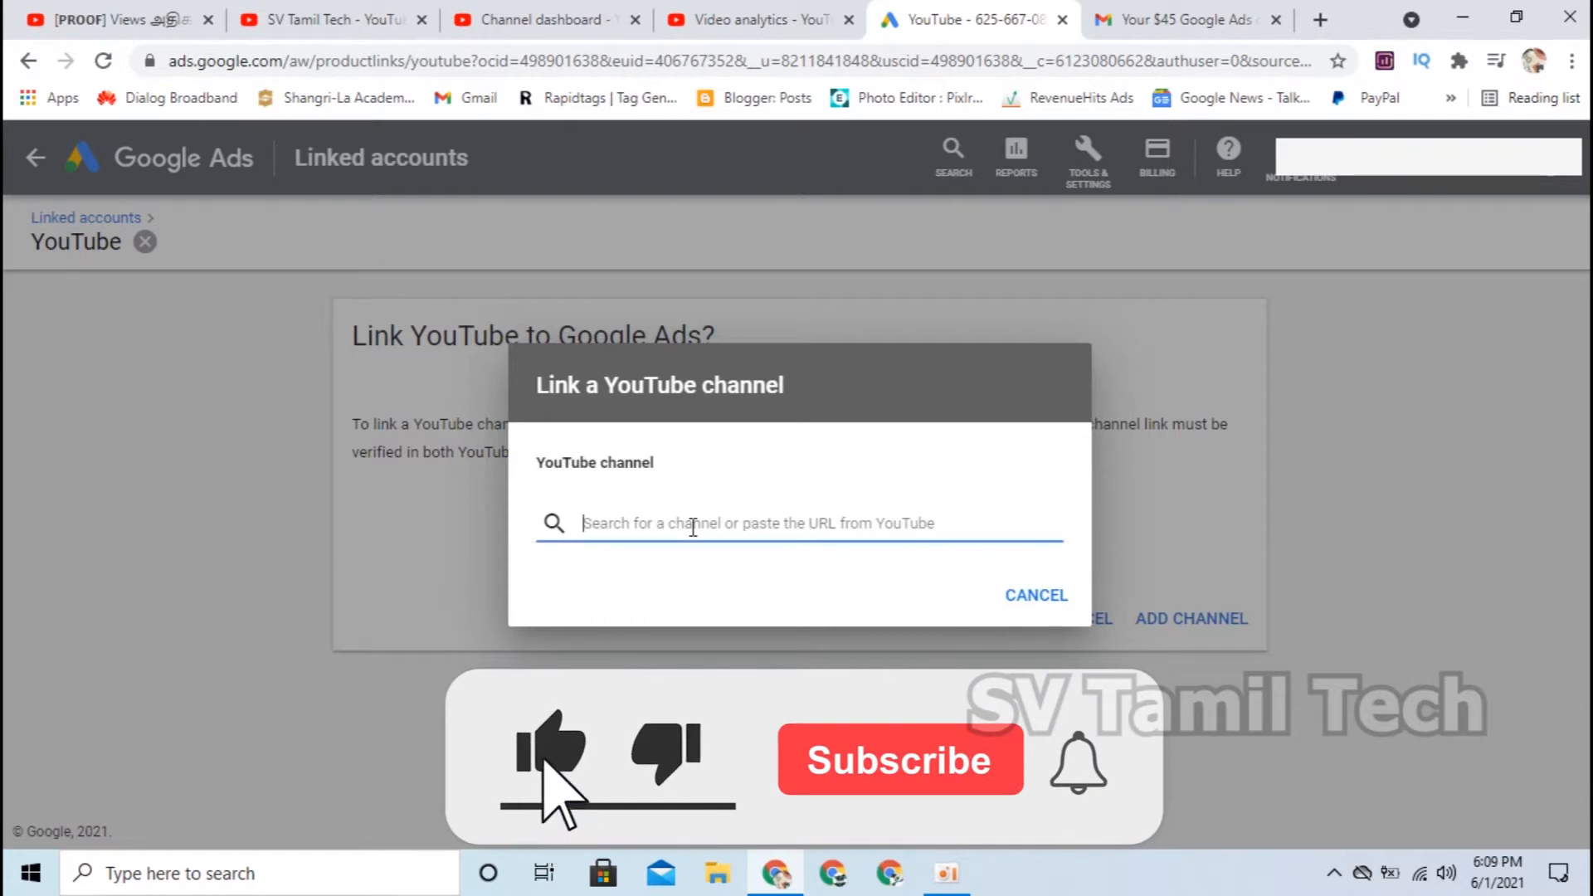
text(SV Tamil Tech)
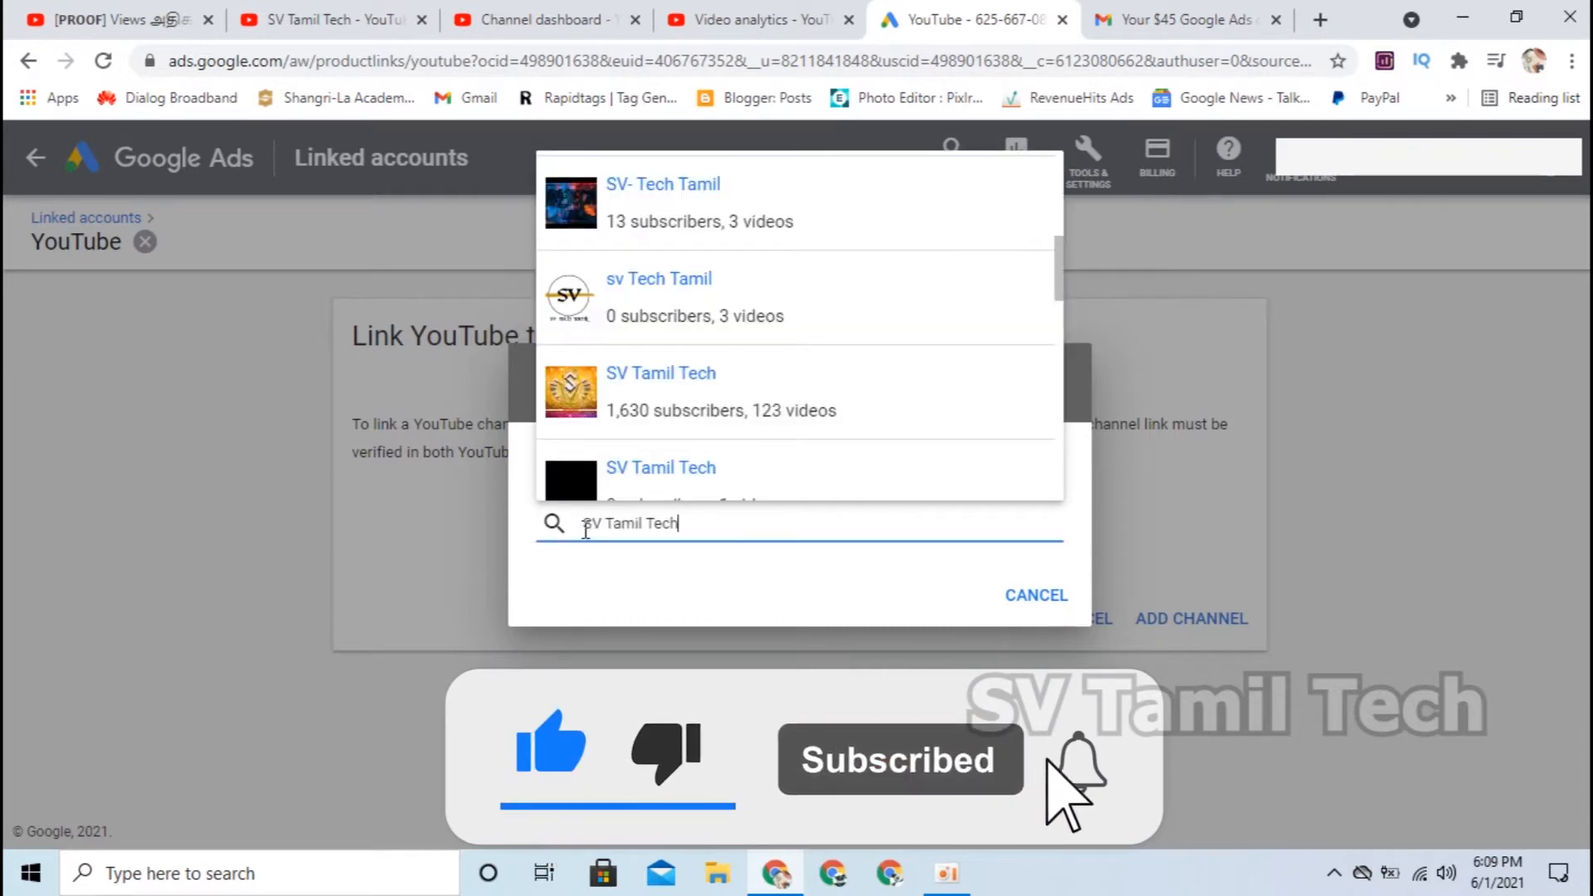
click(786, 410)
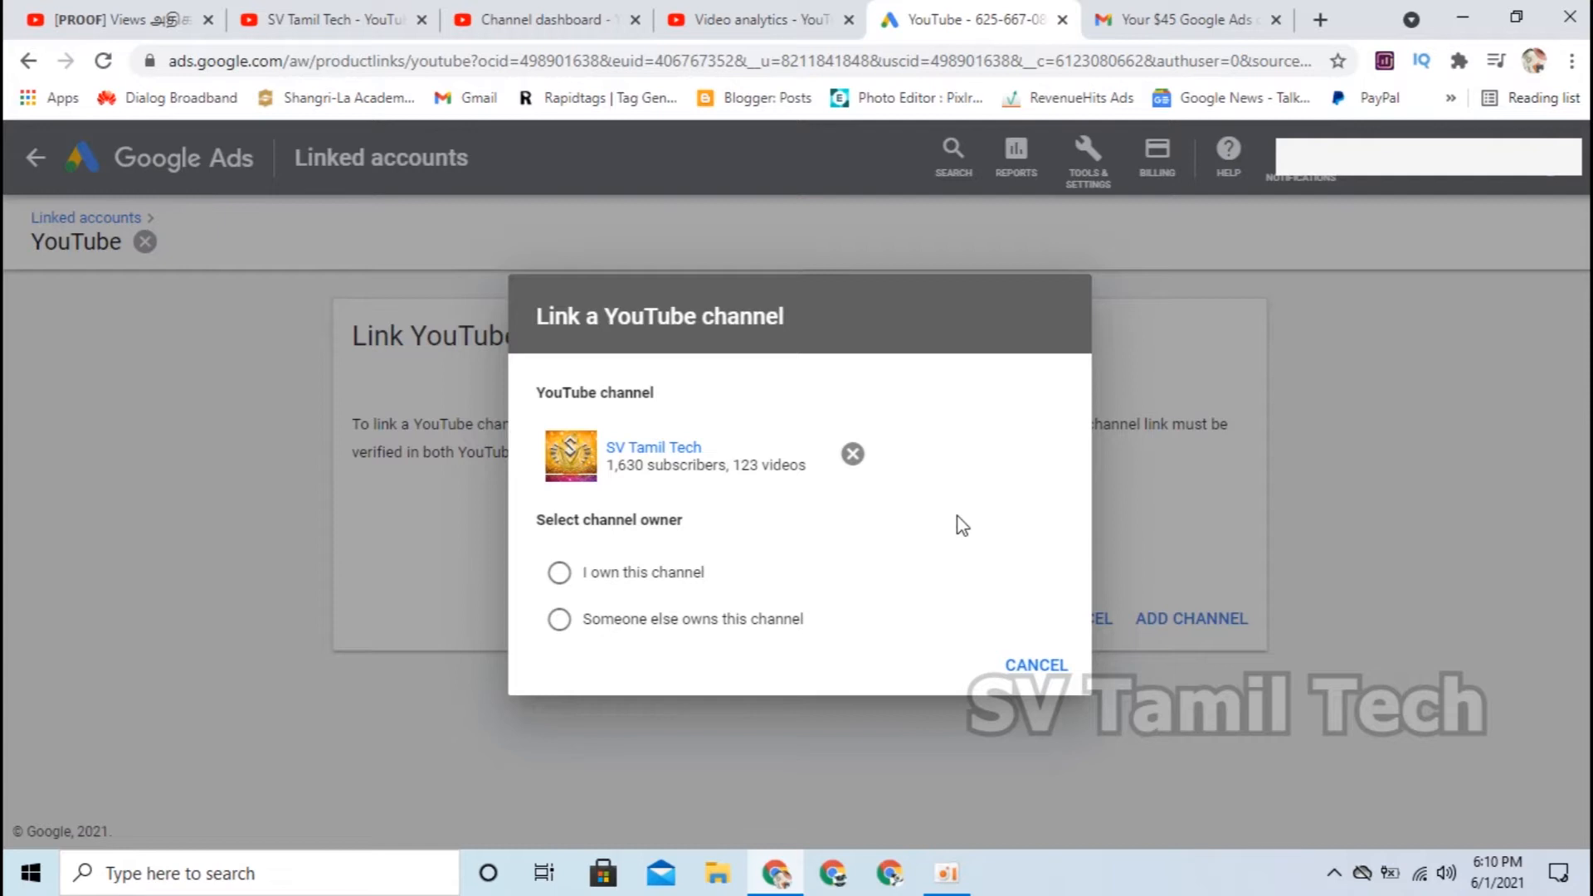
click(559, 572)
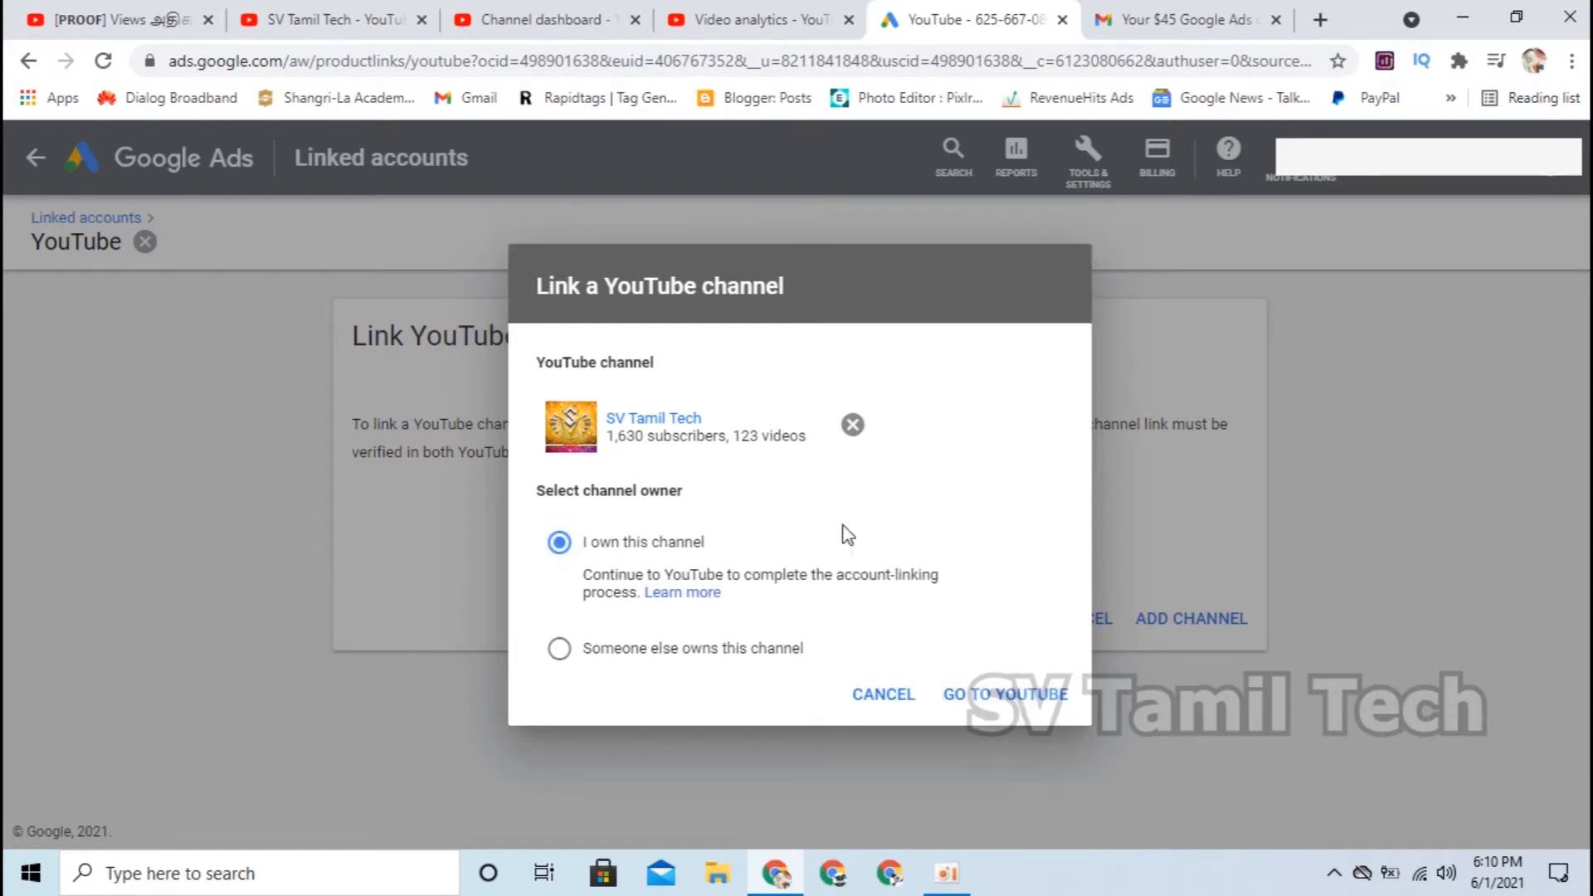
click(1004, 697)
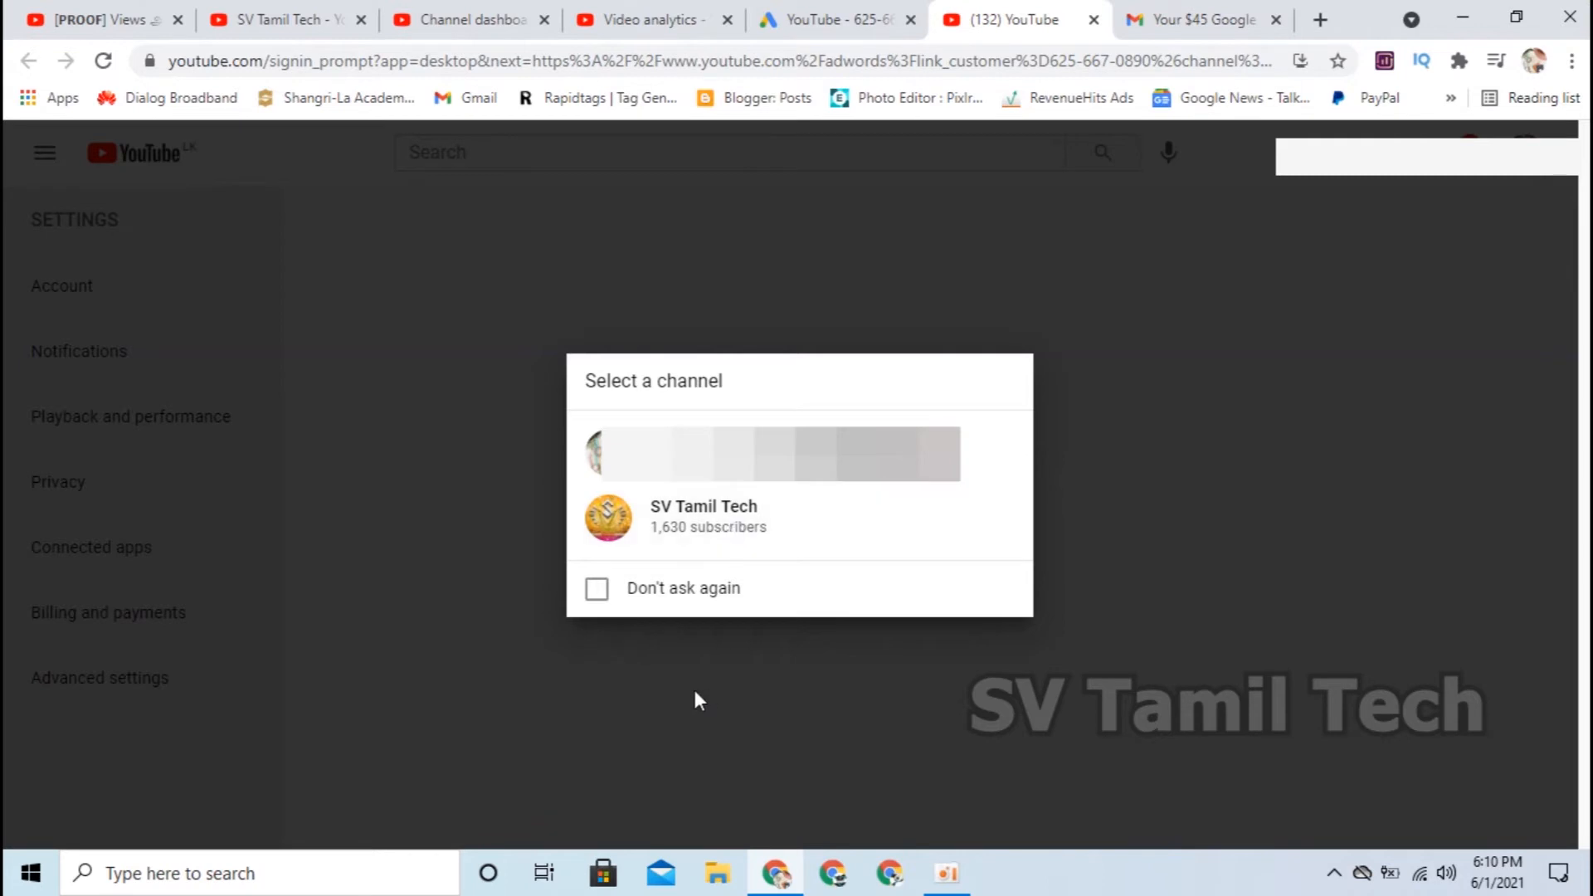
- Select the SV Tamil Tech channel and link the Google Ads account to it with the link name SV Tamil Tech
click(715, 519)
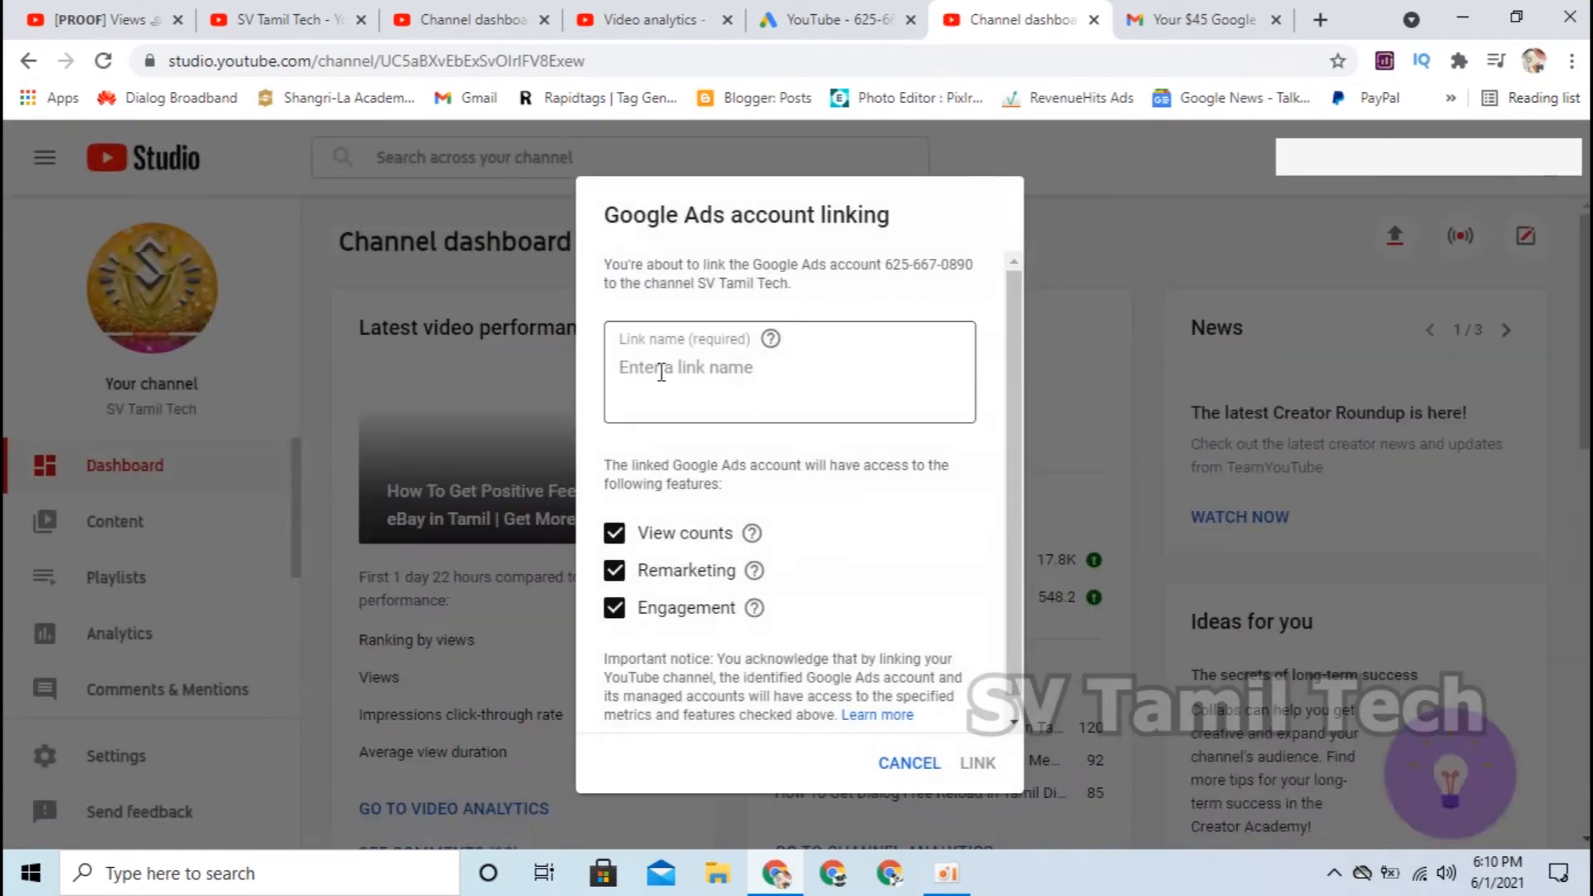
click(705, 373)
text(SV Tamil Tech)
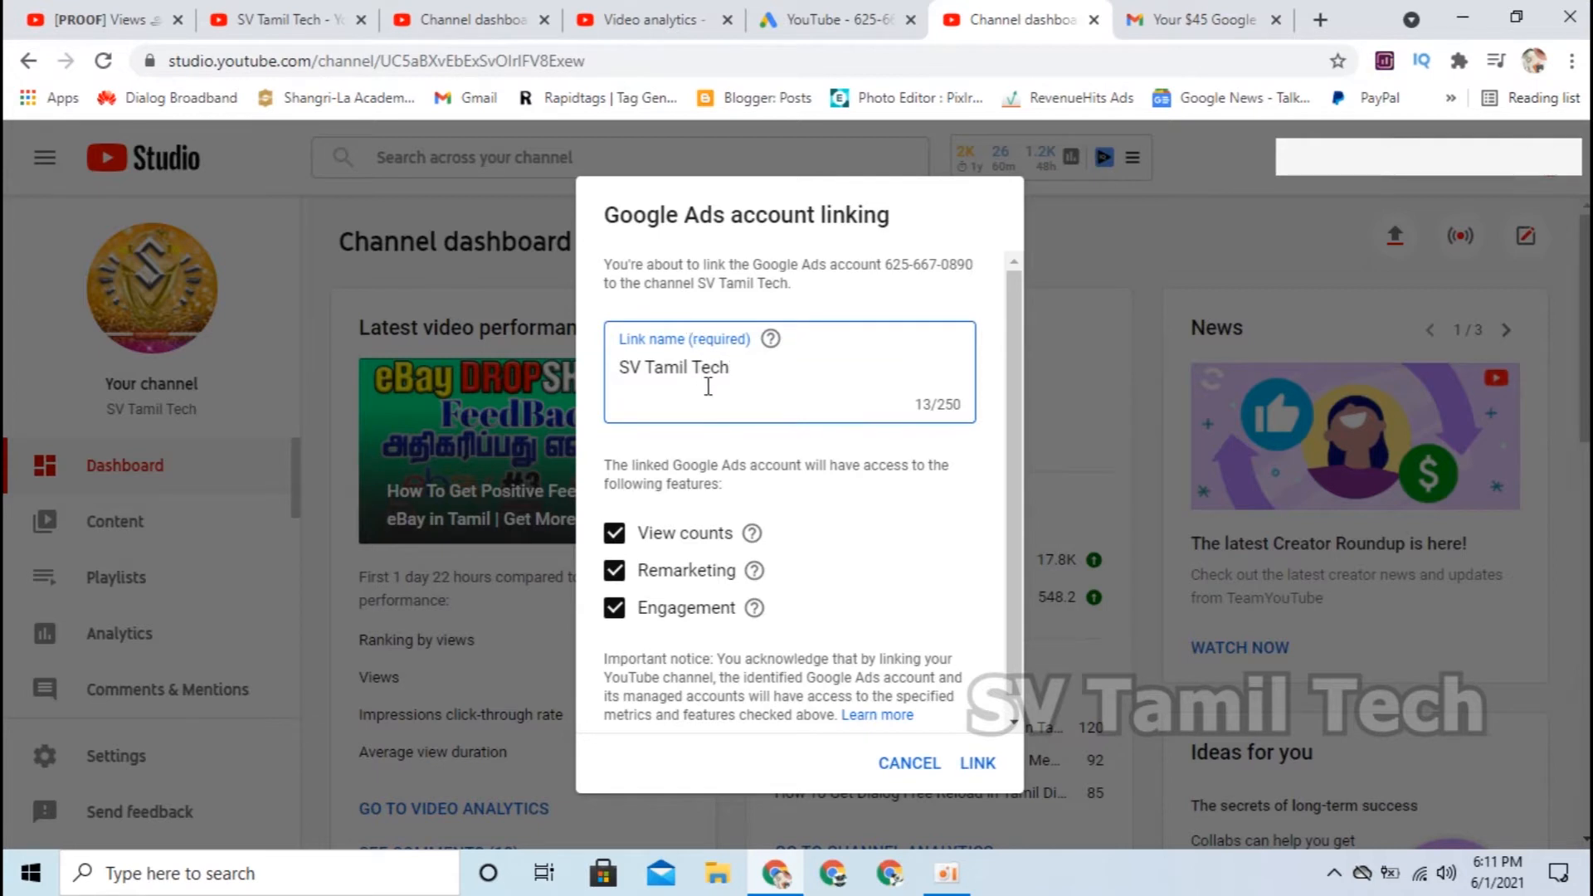
click(940, 498)
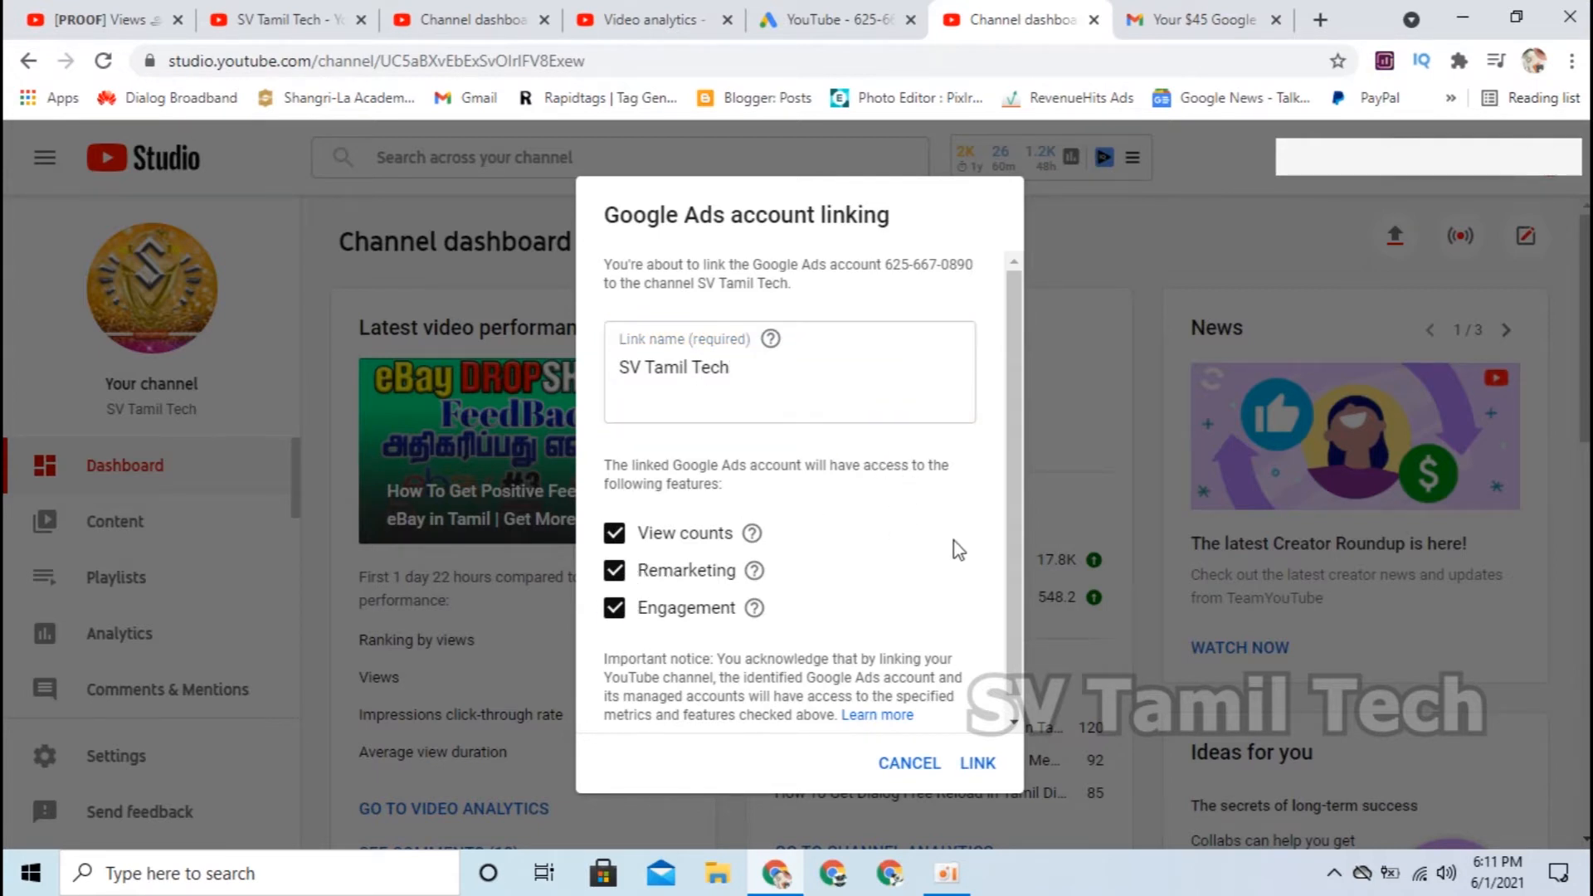
scroll(958, 549, down, 1)
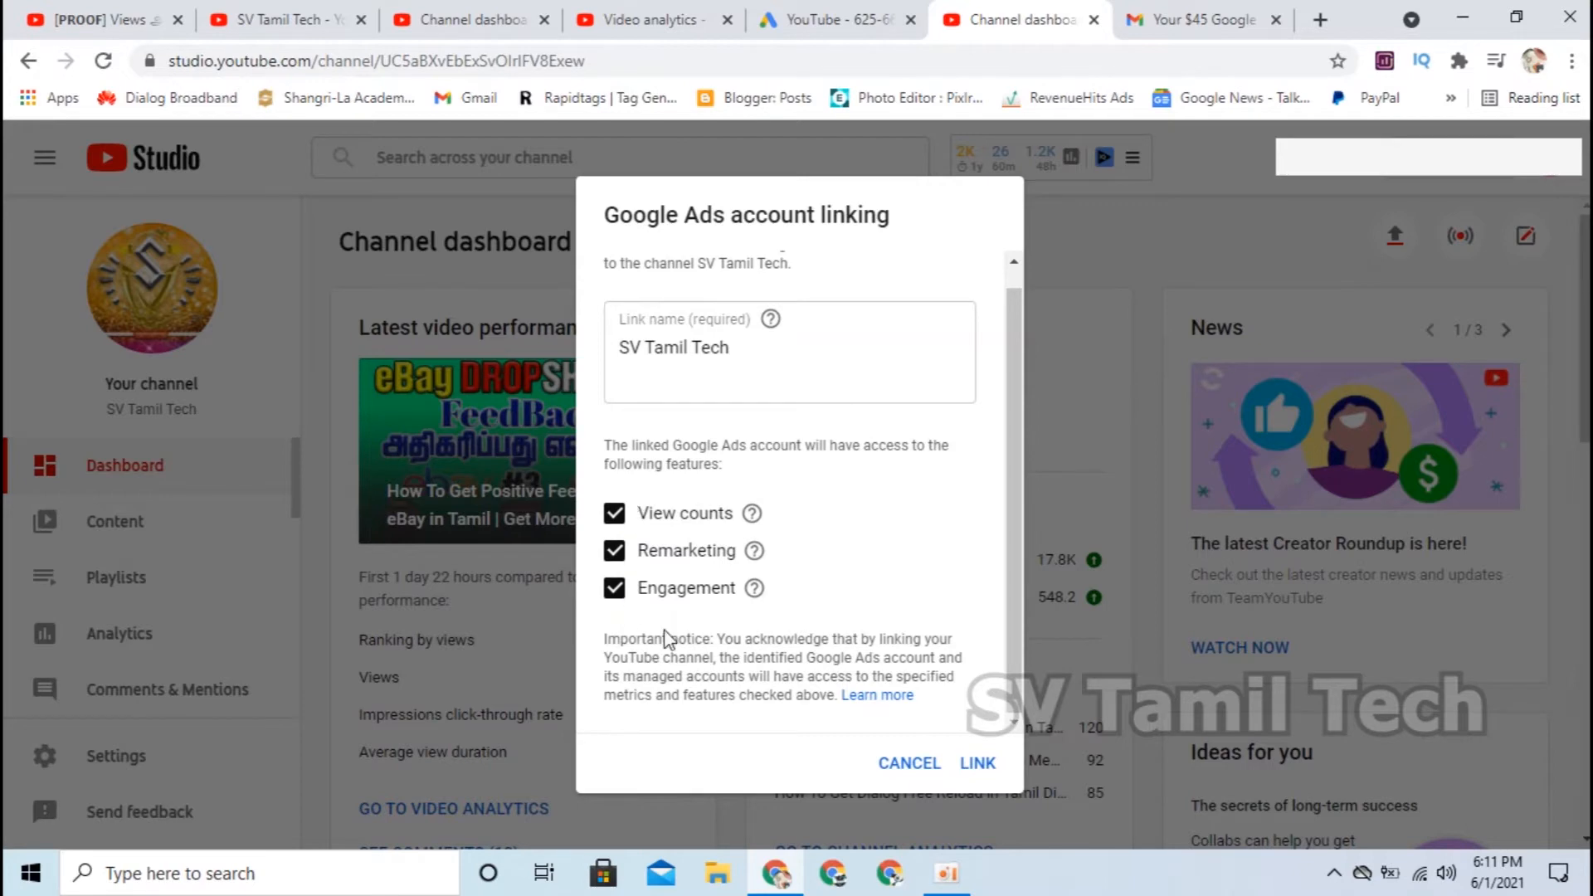
click(976, 763)
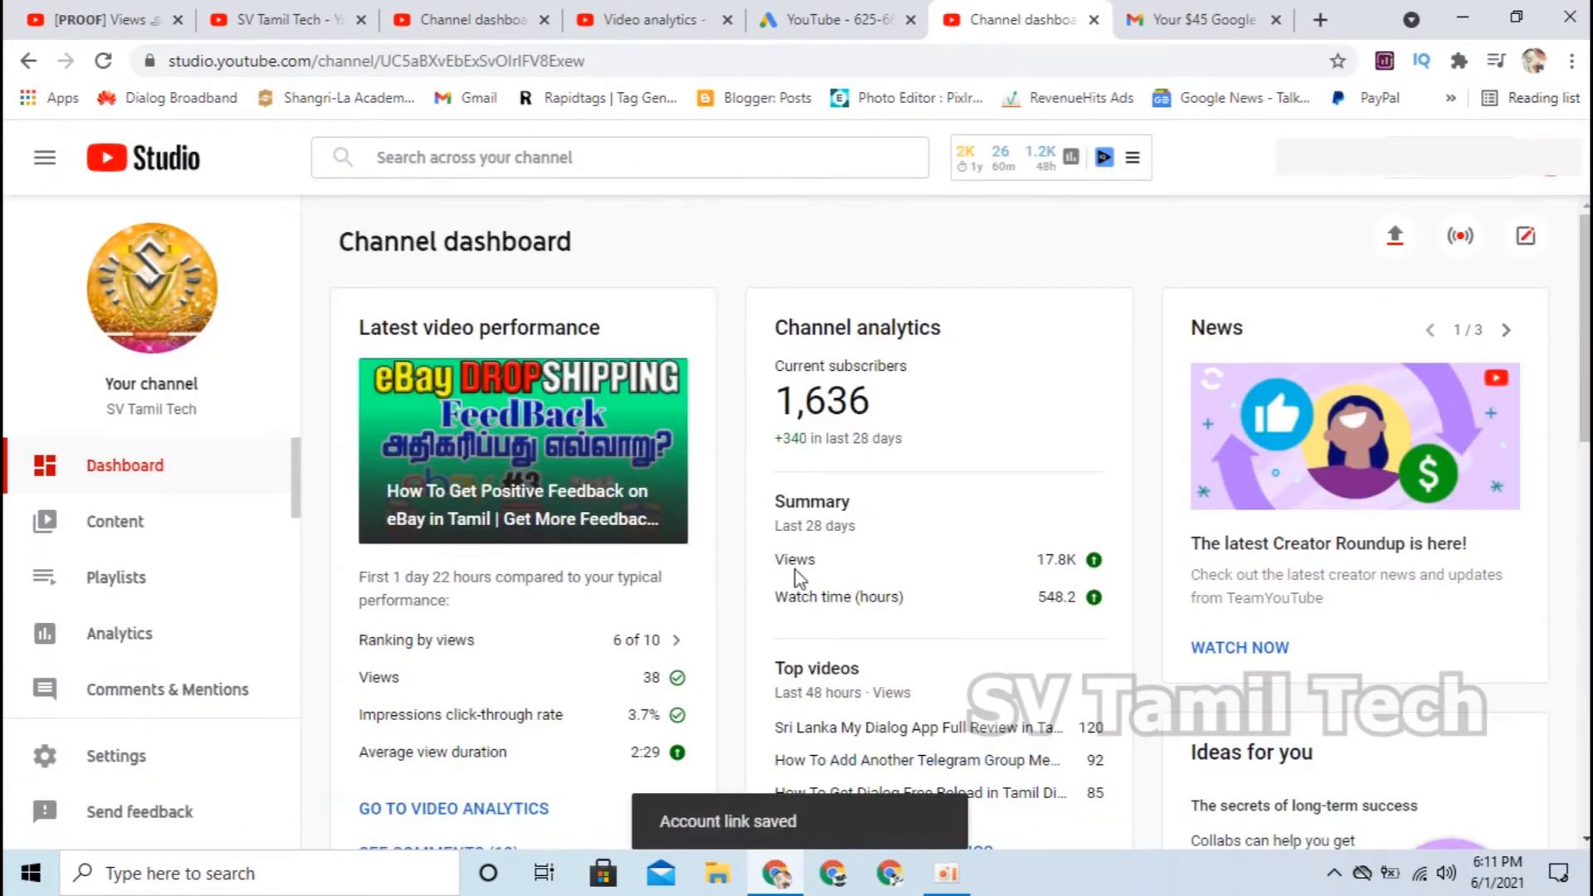
- Check the Google Ads account linking entry in the channel's advanced settings in YouTube Studio
click(50, 772)
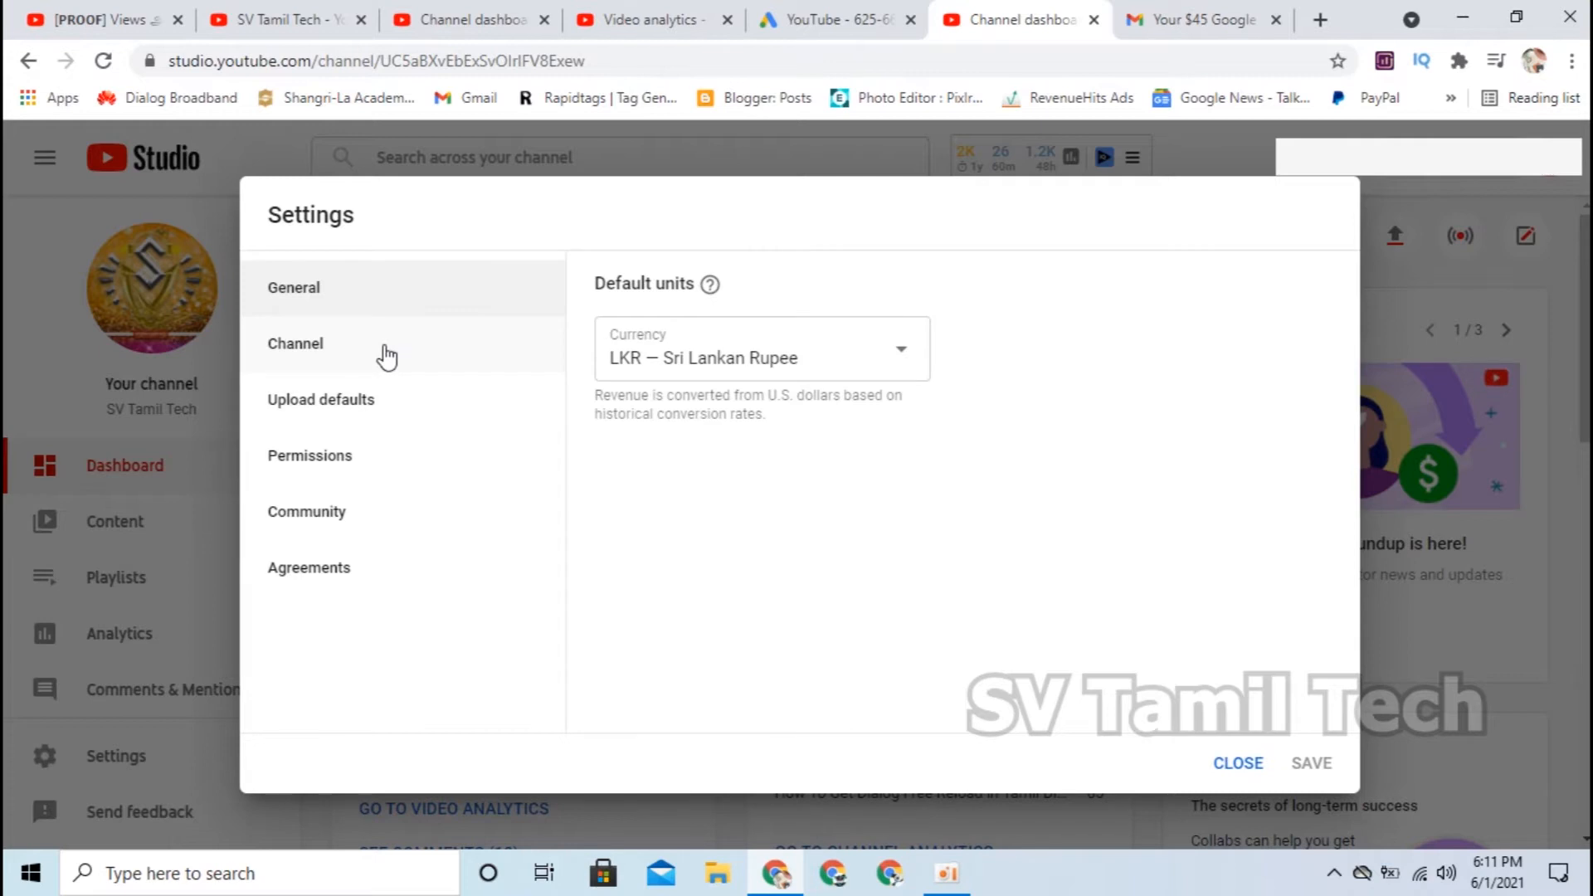
click(384, 355)
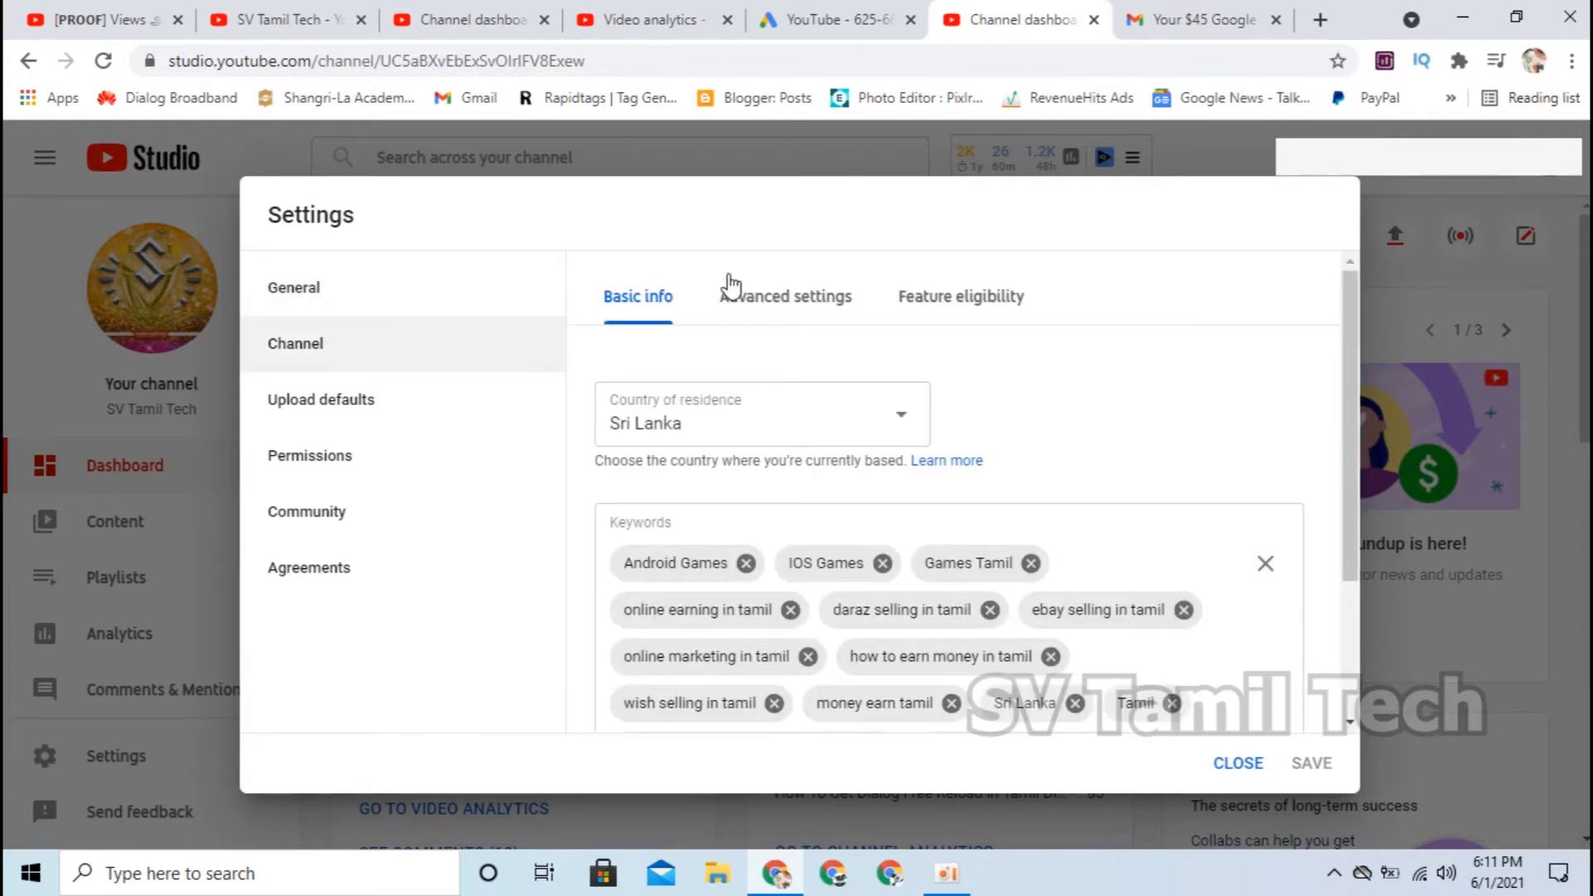
click(777, 311)
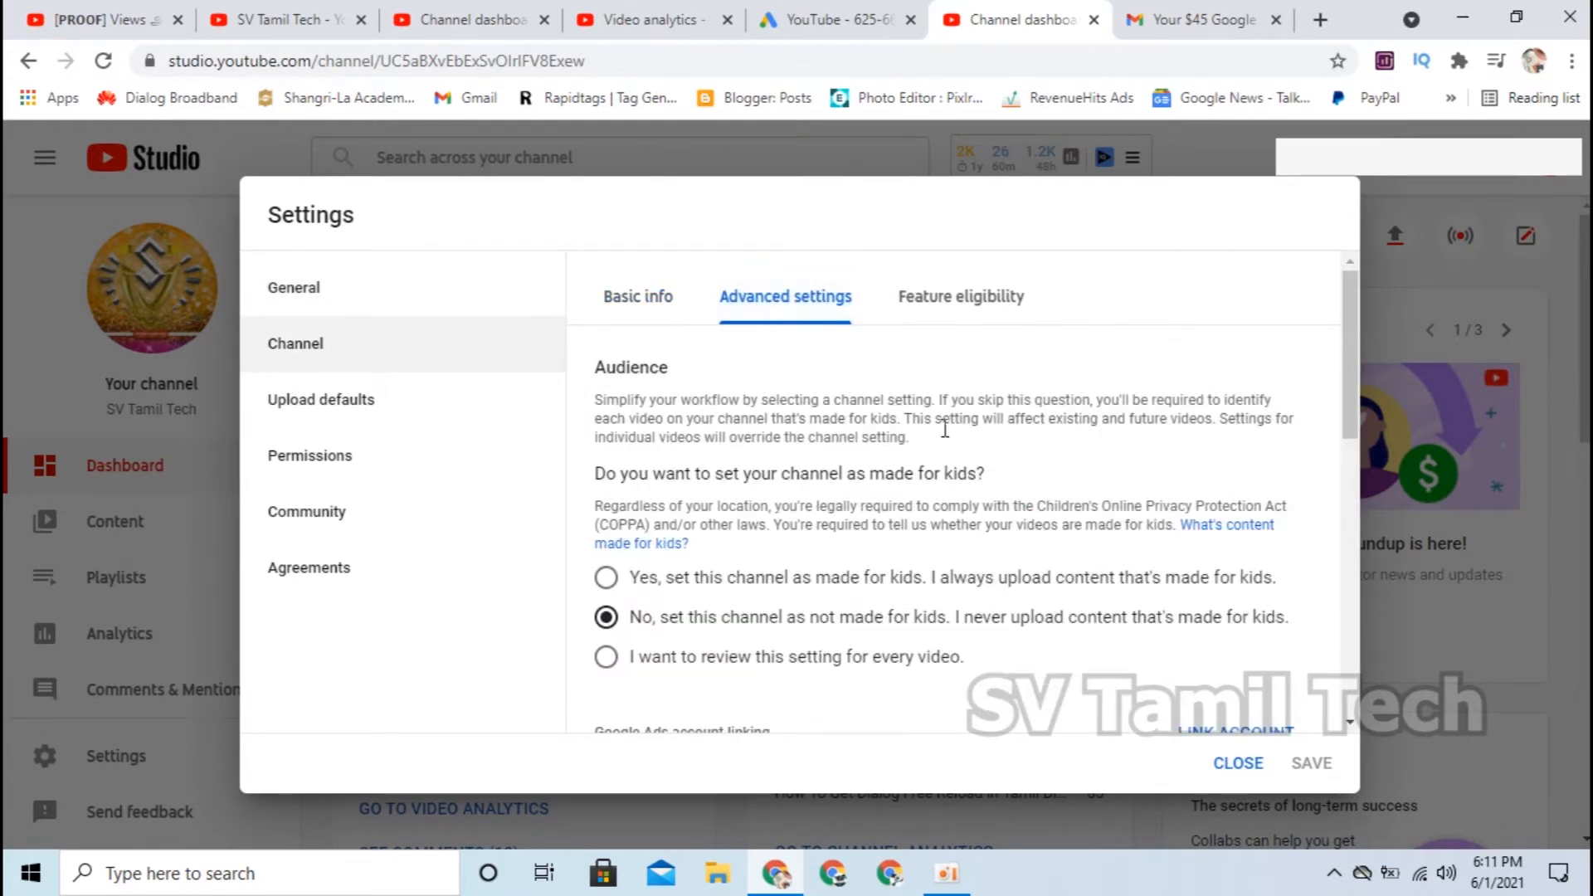
scroll(1121, 483, down, 3)
scroll(1122, 483, down, 1)
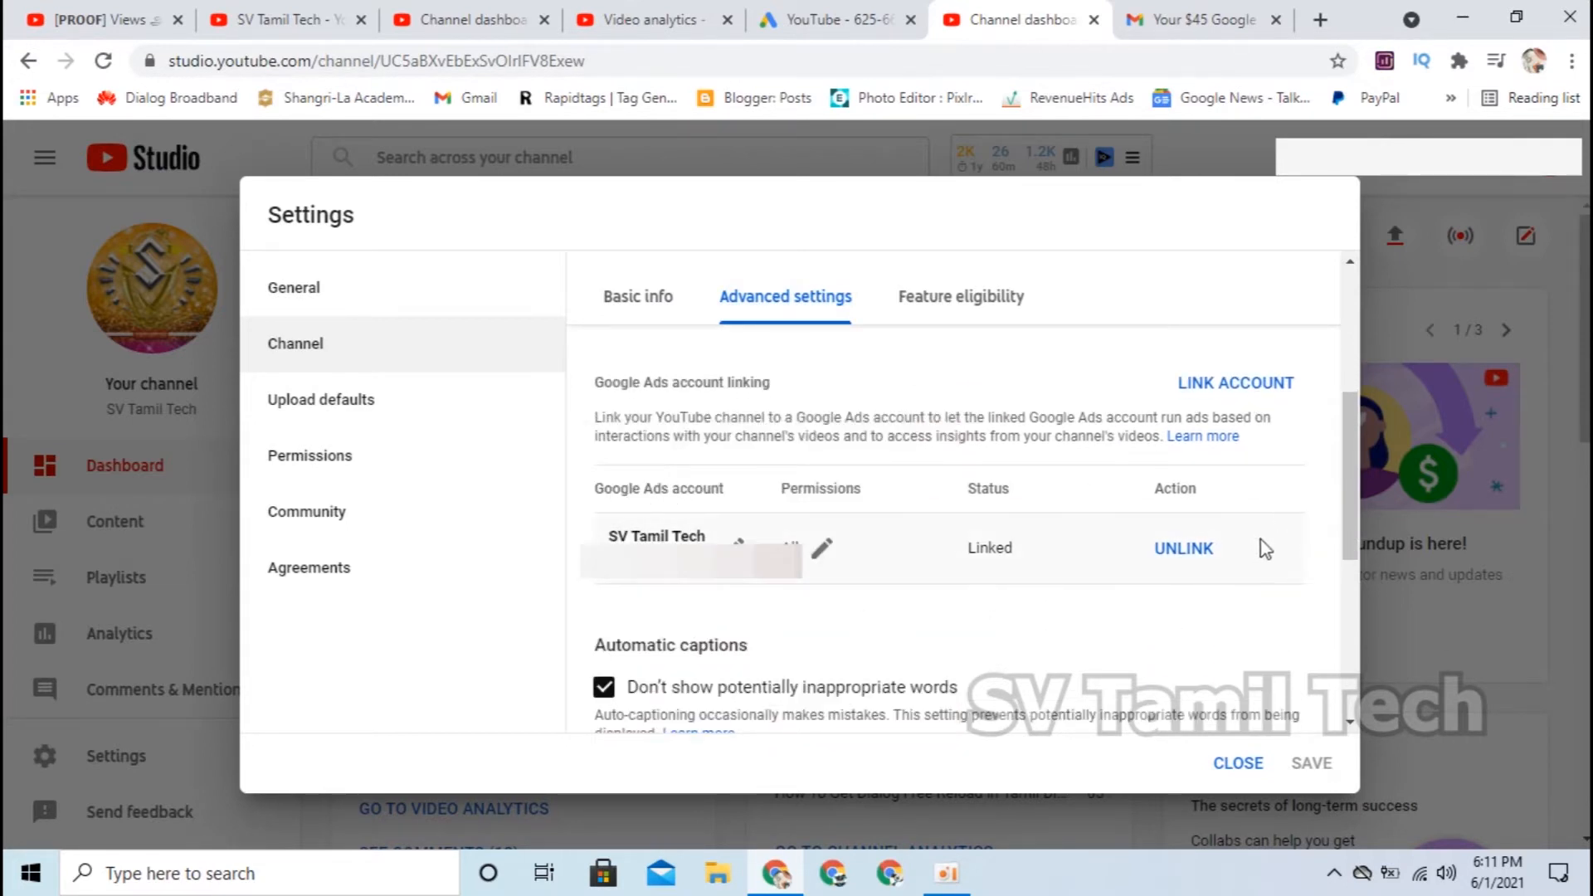
- Switch back to Google Ads to view the billing summary, and look at the eBay dropshipping video's analytics in YouTube Studio
click(833, 20)
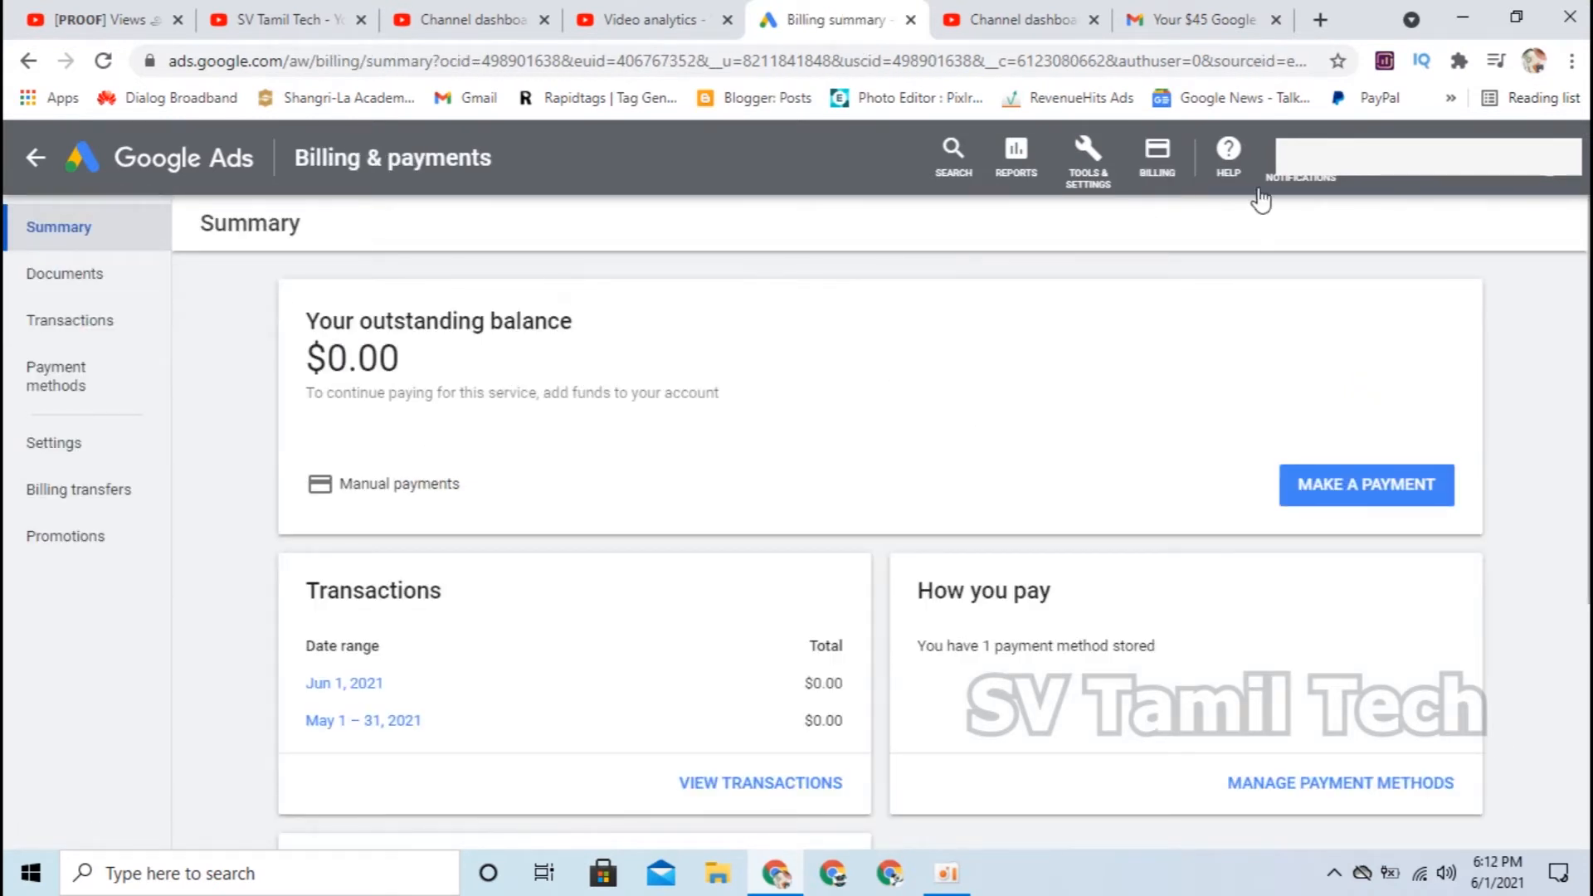
click(1157, 153)
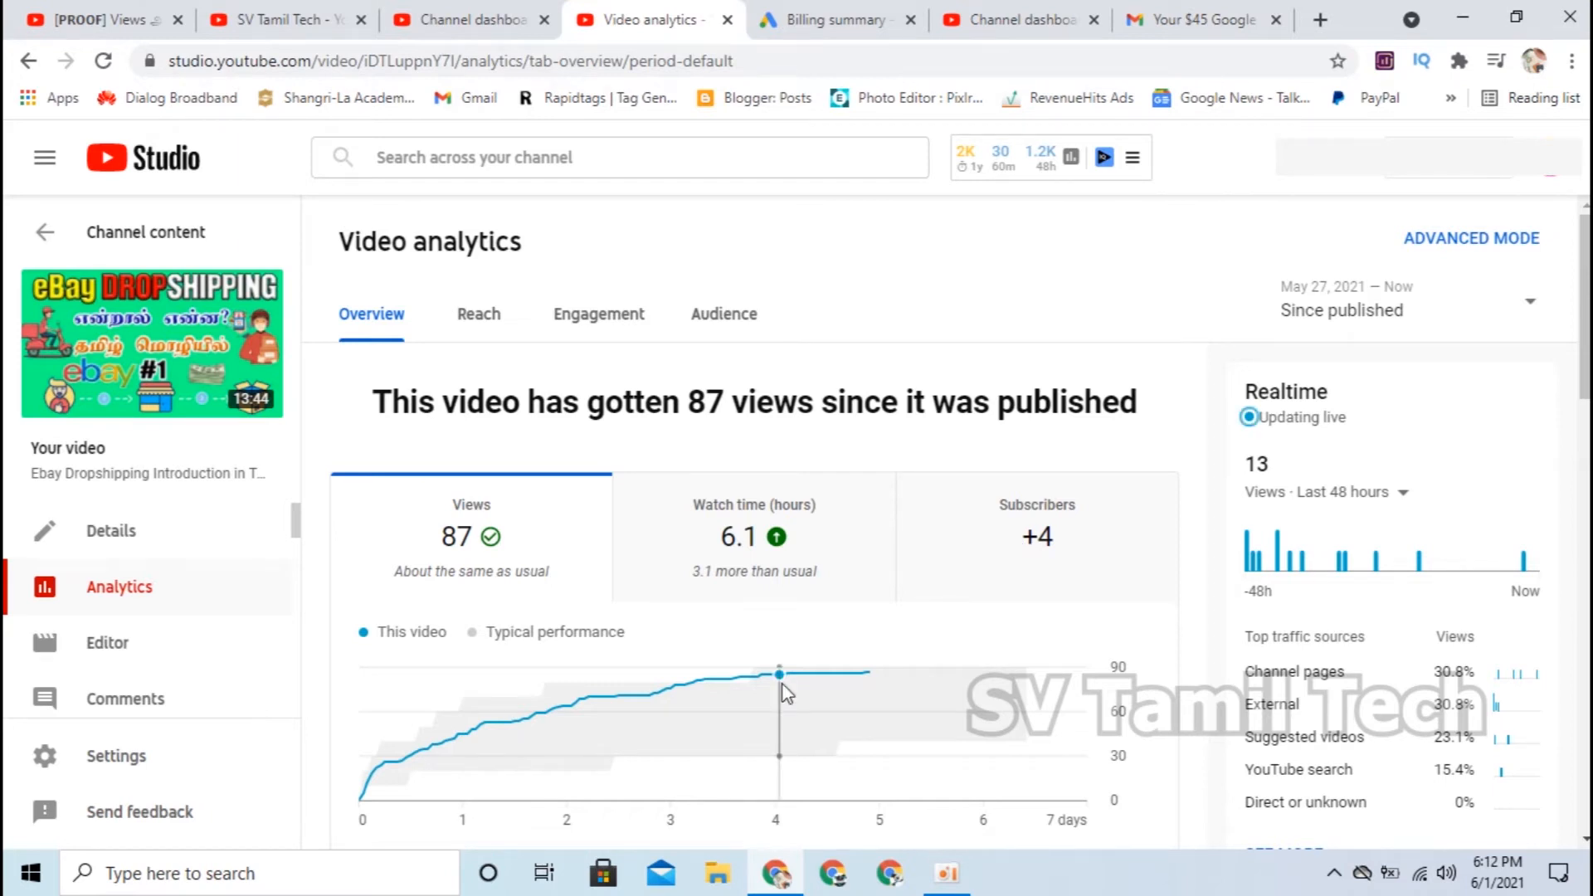
mouse_move(783, 686)
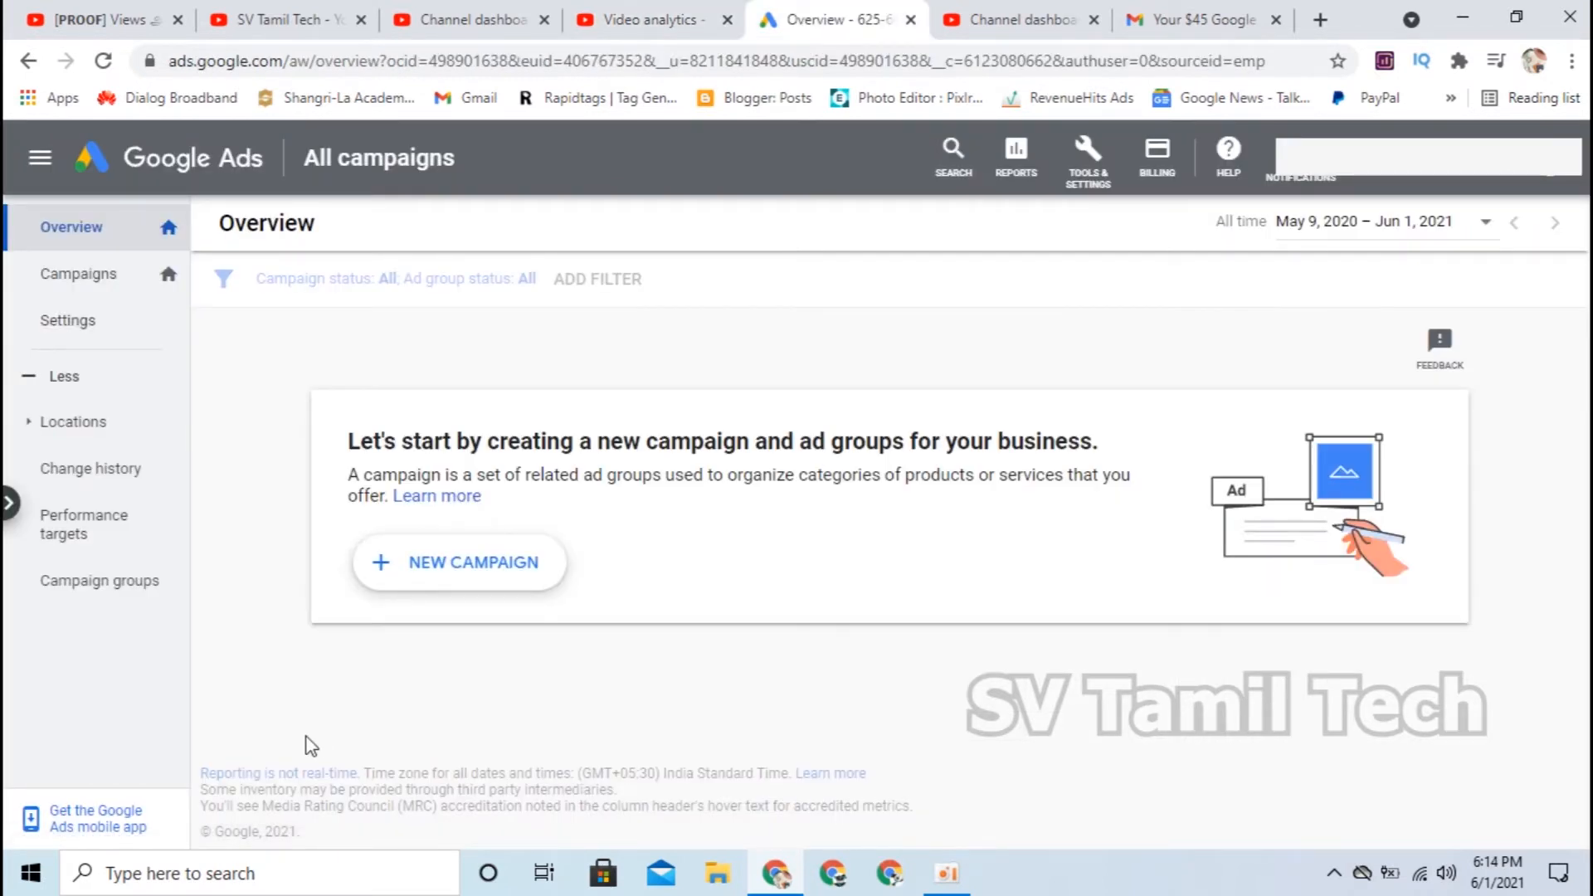
- Create a new campaign without a goal's guidance, using the Video type and the Custom video campaign subtype
click(381, 573)
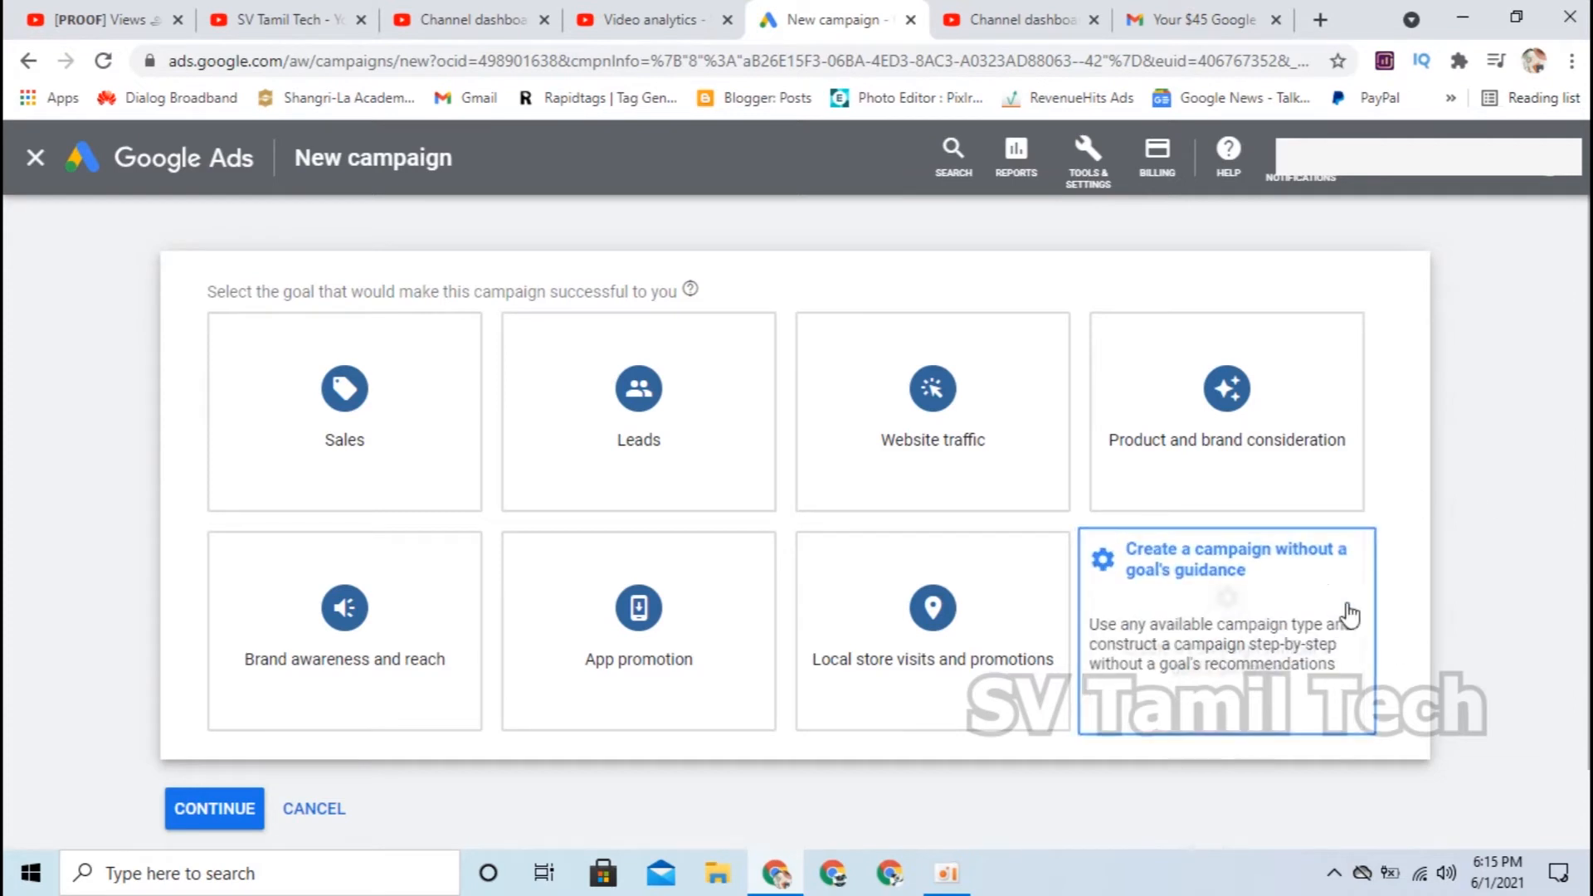
click(1253, 612)
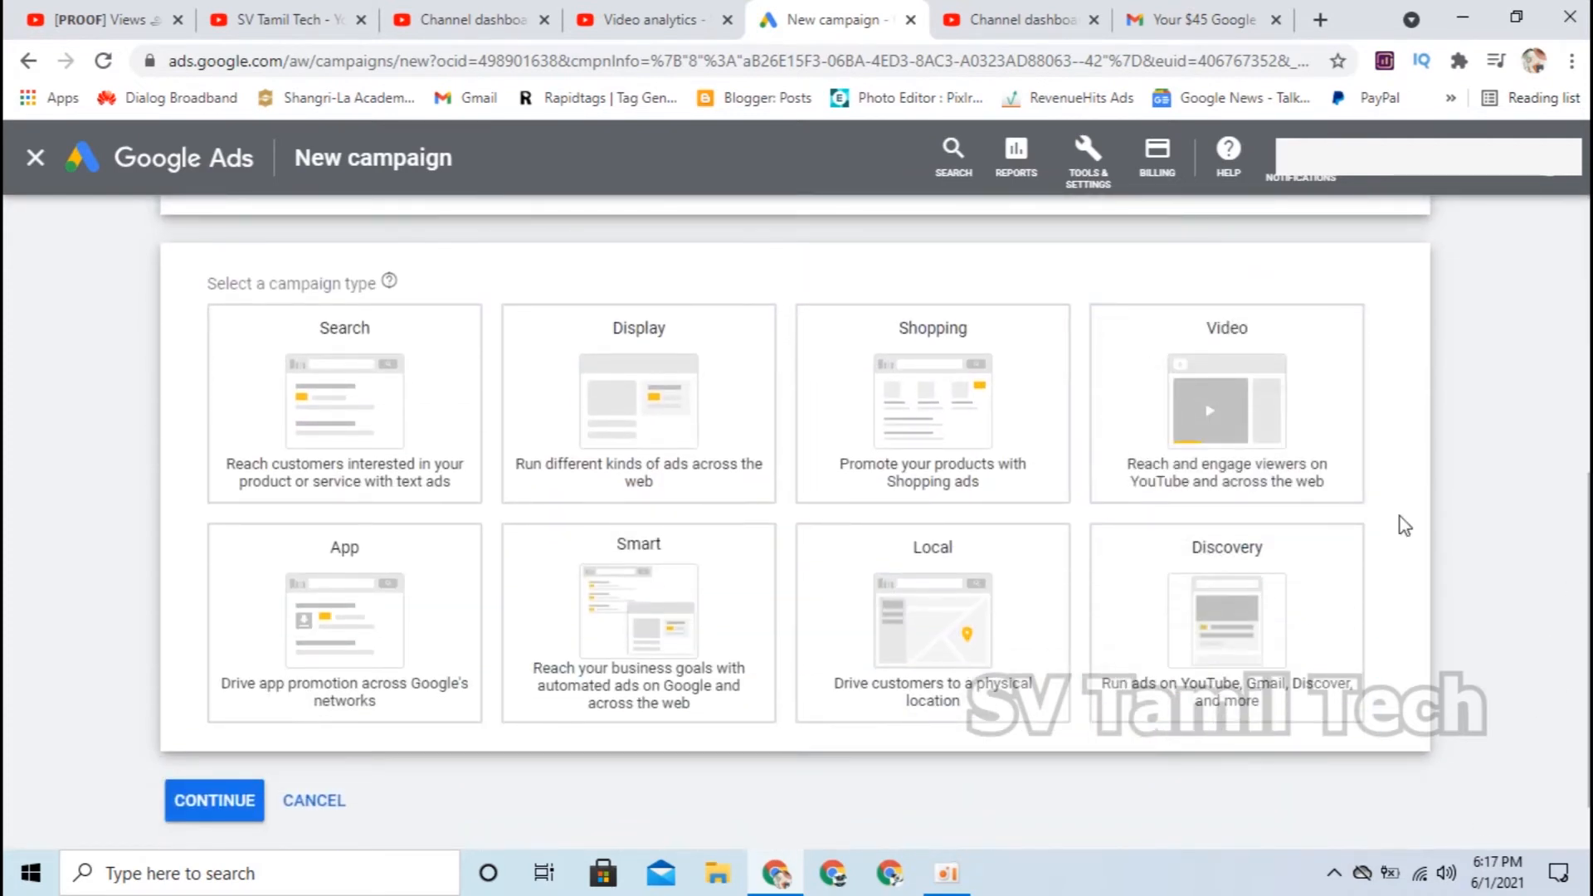
click(1263, 395)
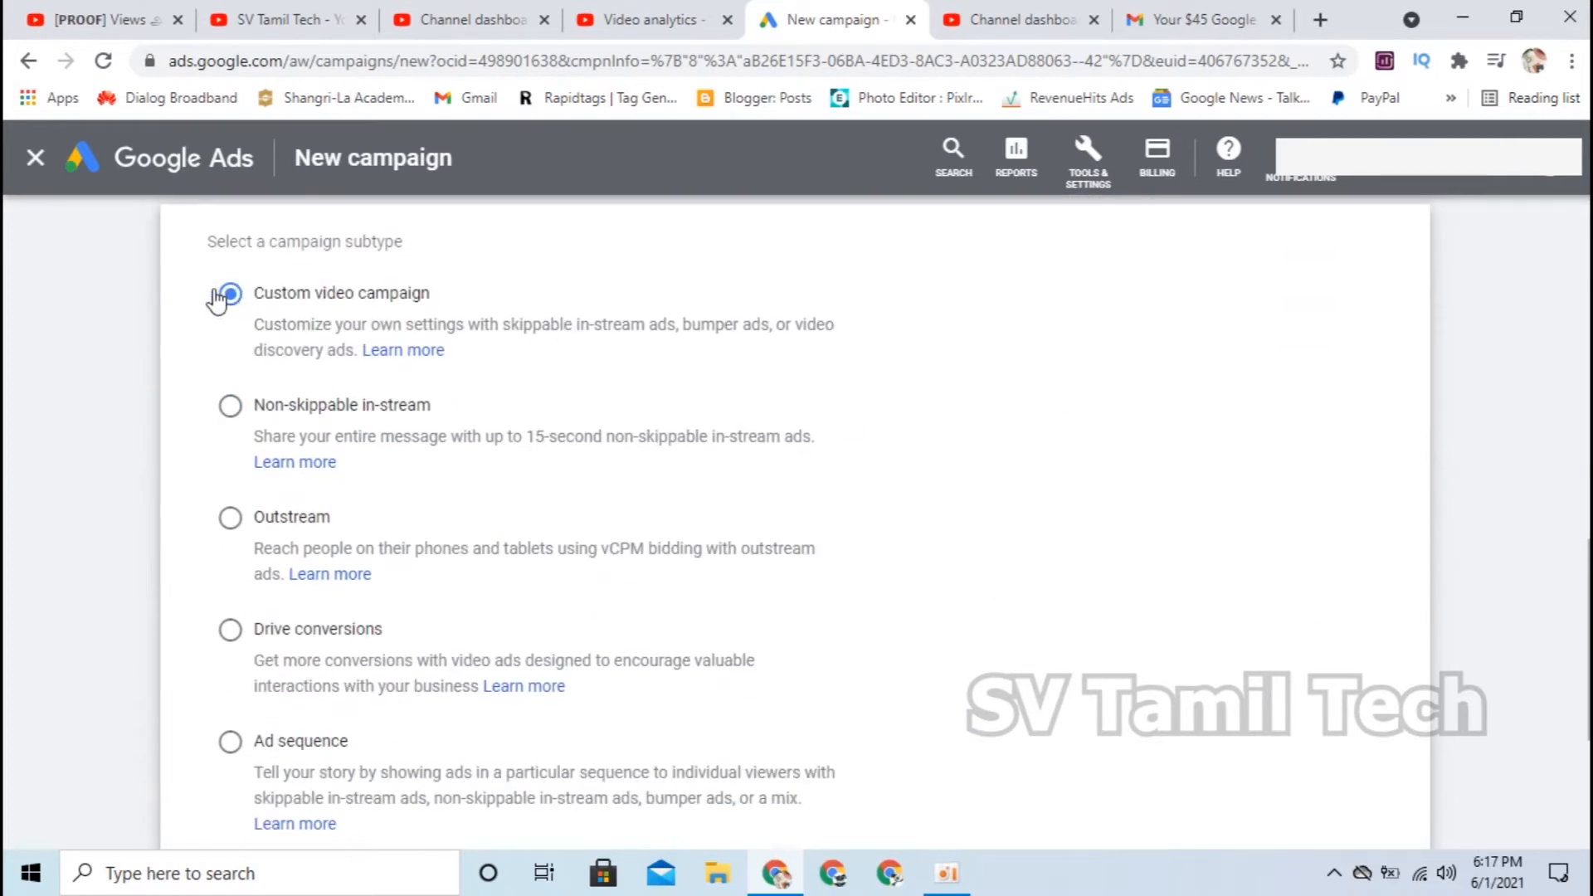
scroll(1102, 479, down, 4)
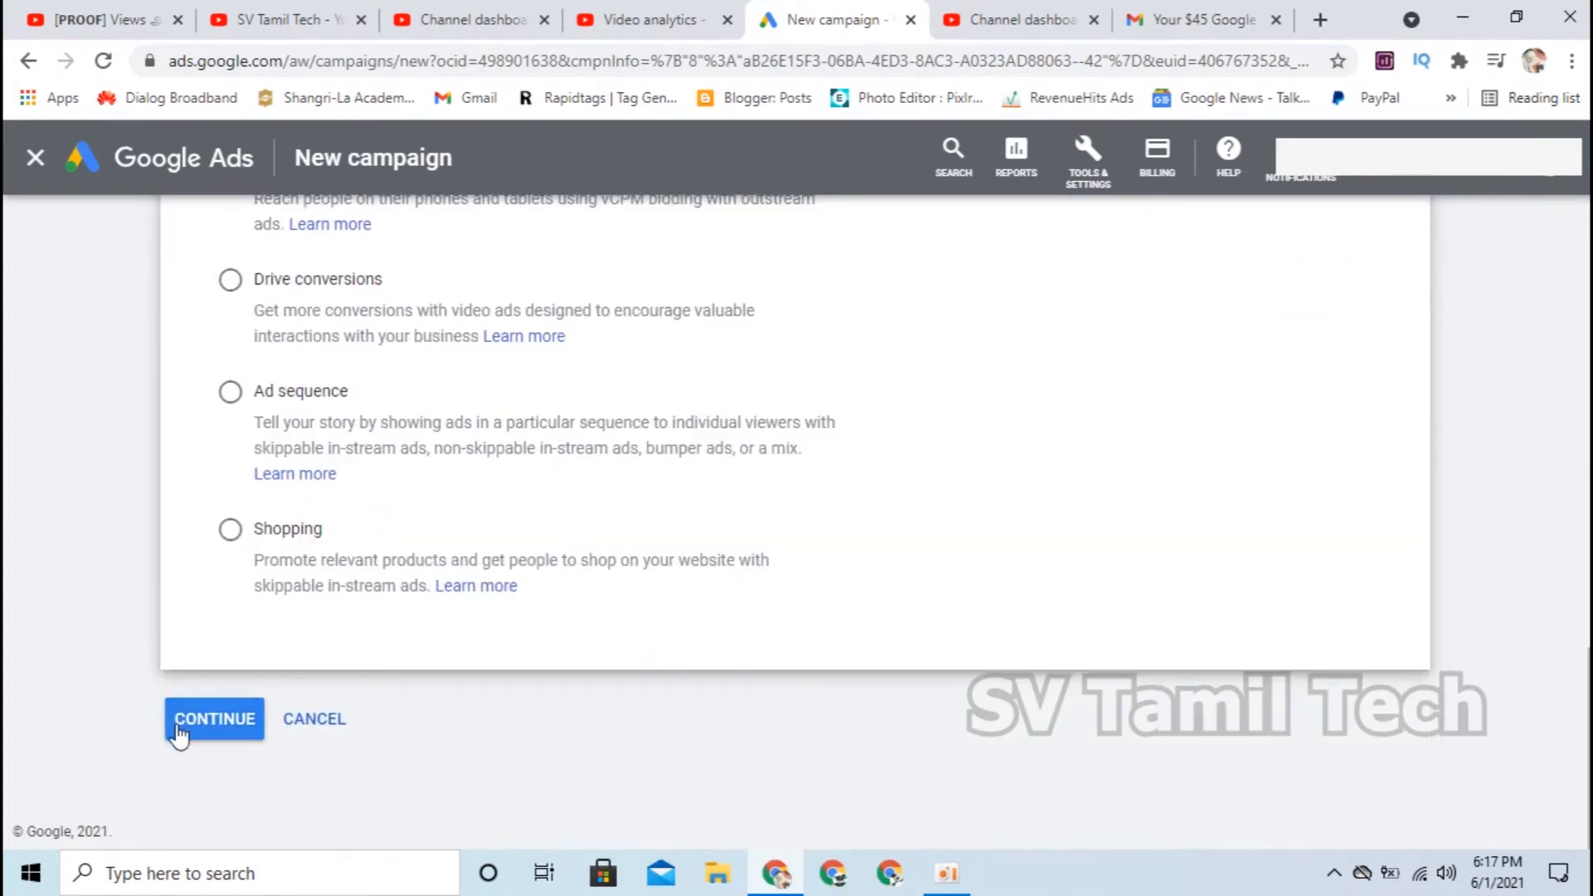
click(214, 718)
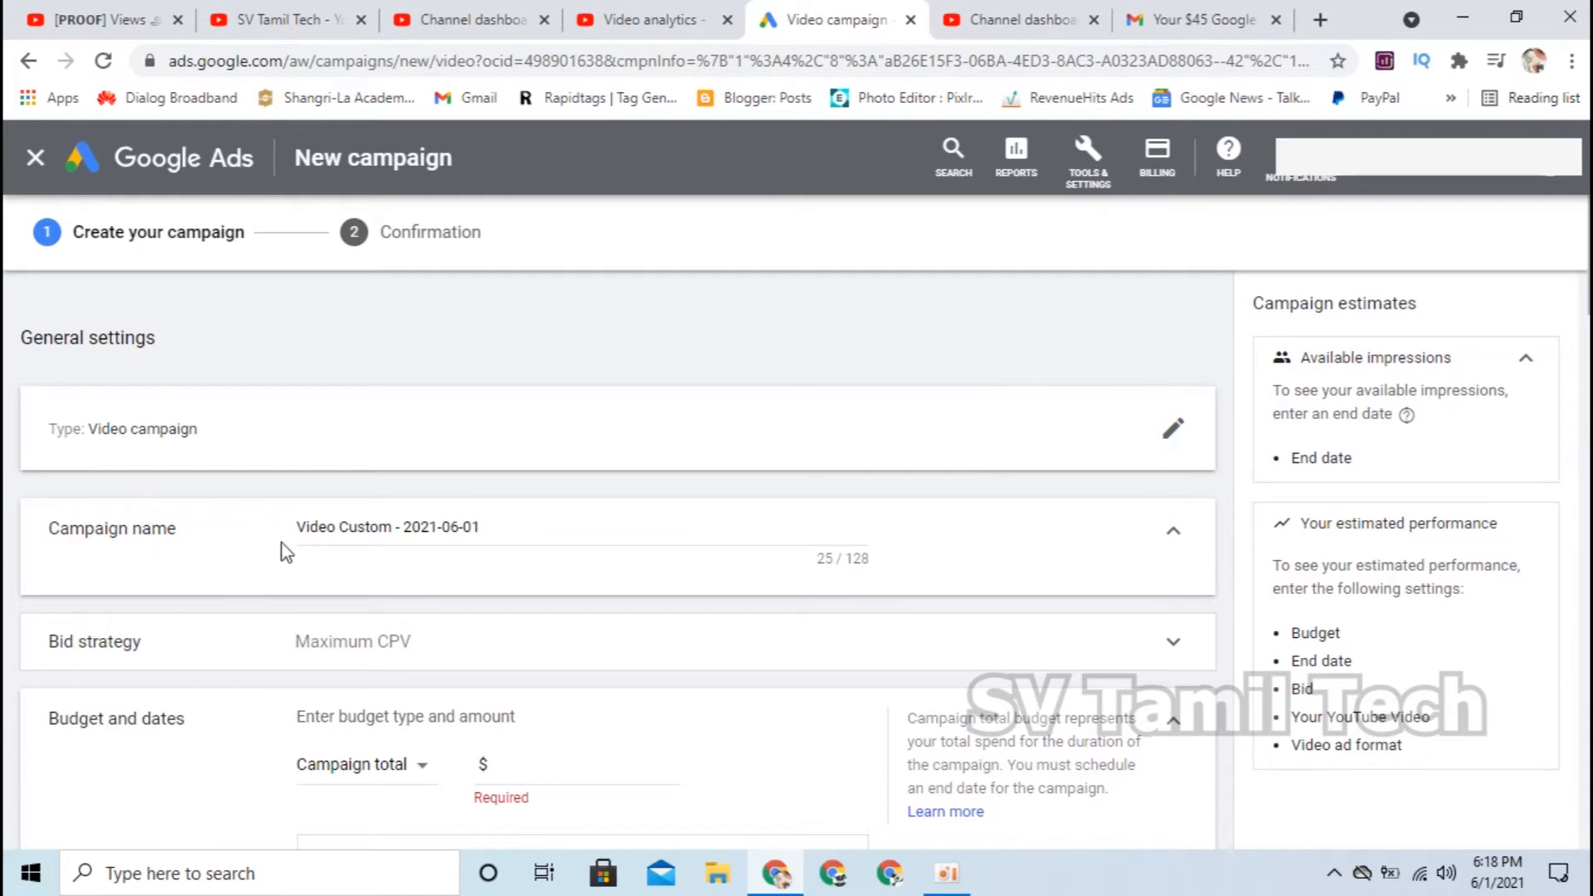
- Append "( eBay Dropshipping)" to the end of the campaign name
mouse_move(609, 527)
mouse_down()
mouse_move(223, 527)
mouse_move(627, 521)
mouse_up()
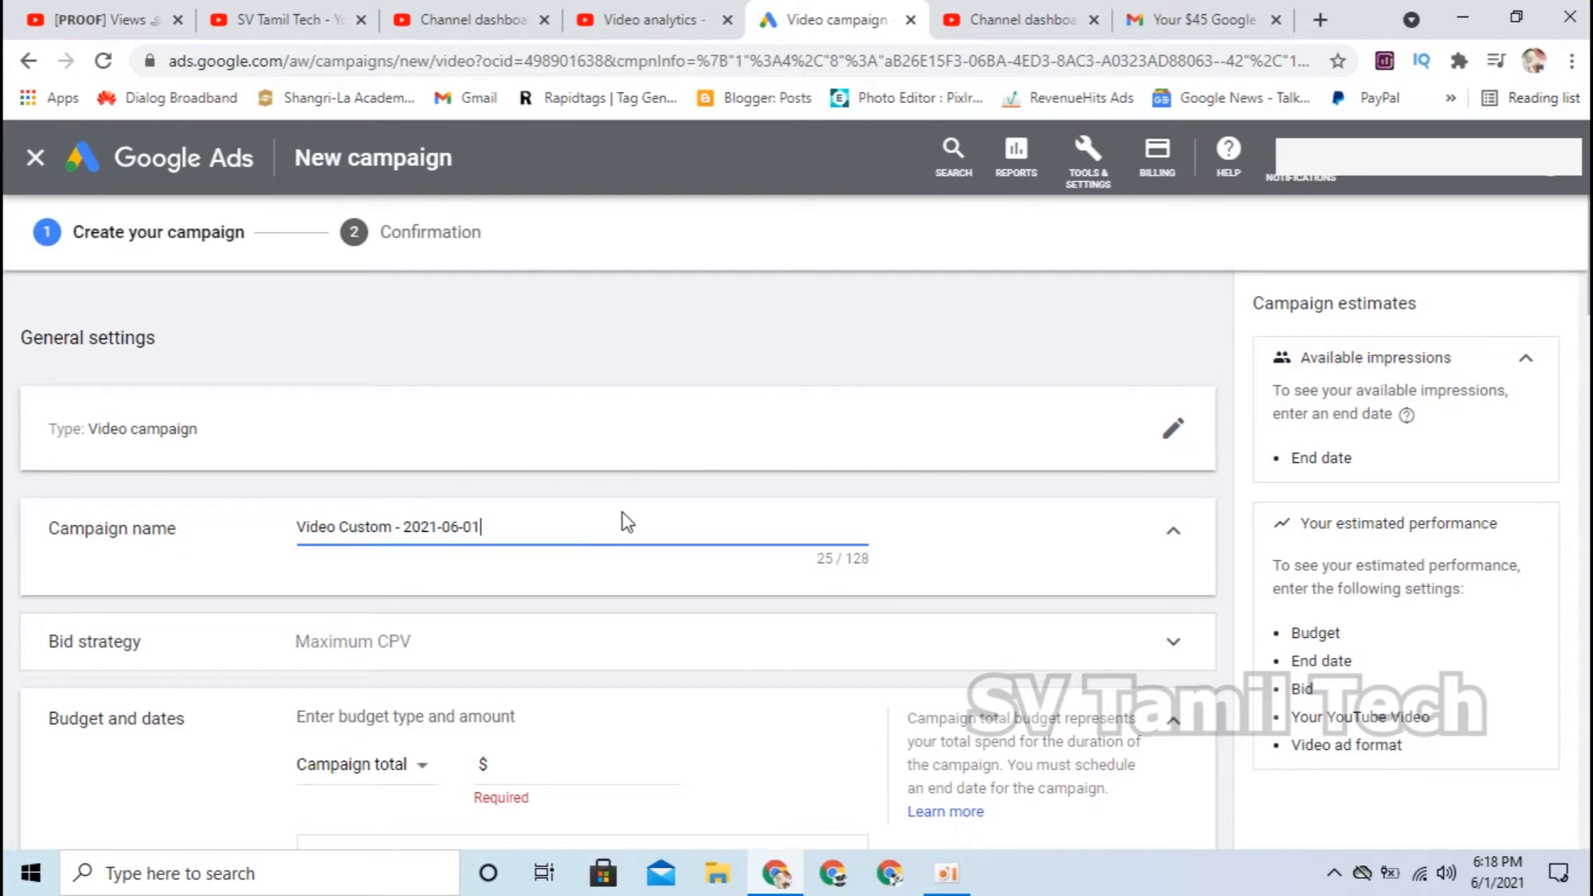
text(( eBay Dropshipping))
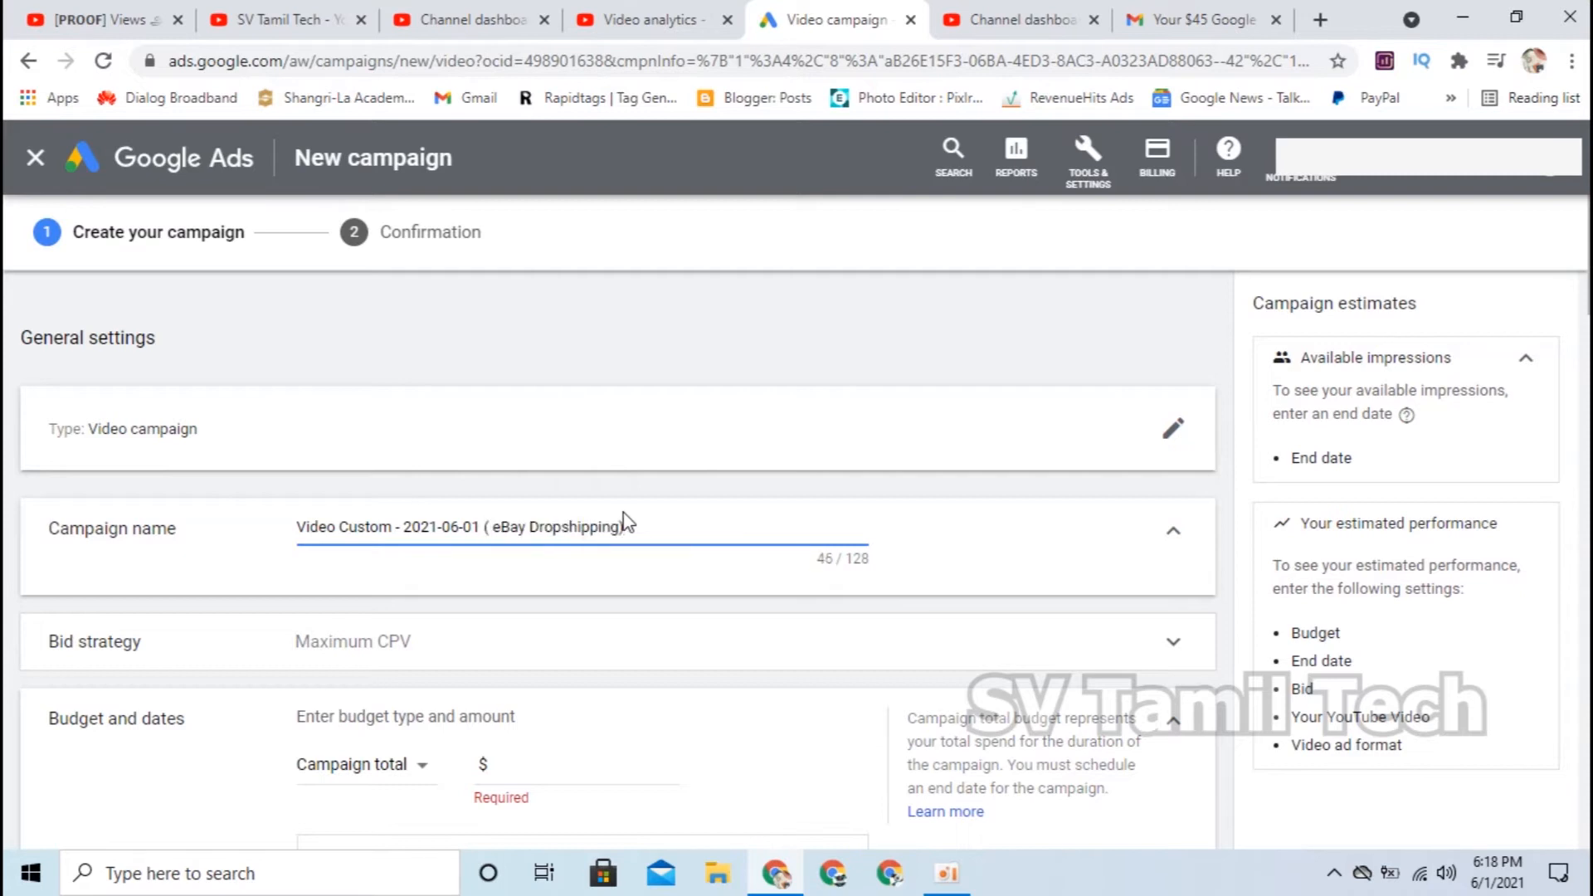
click(917, 548)
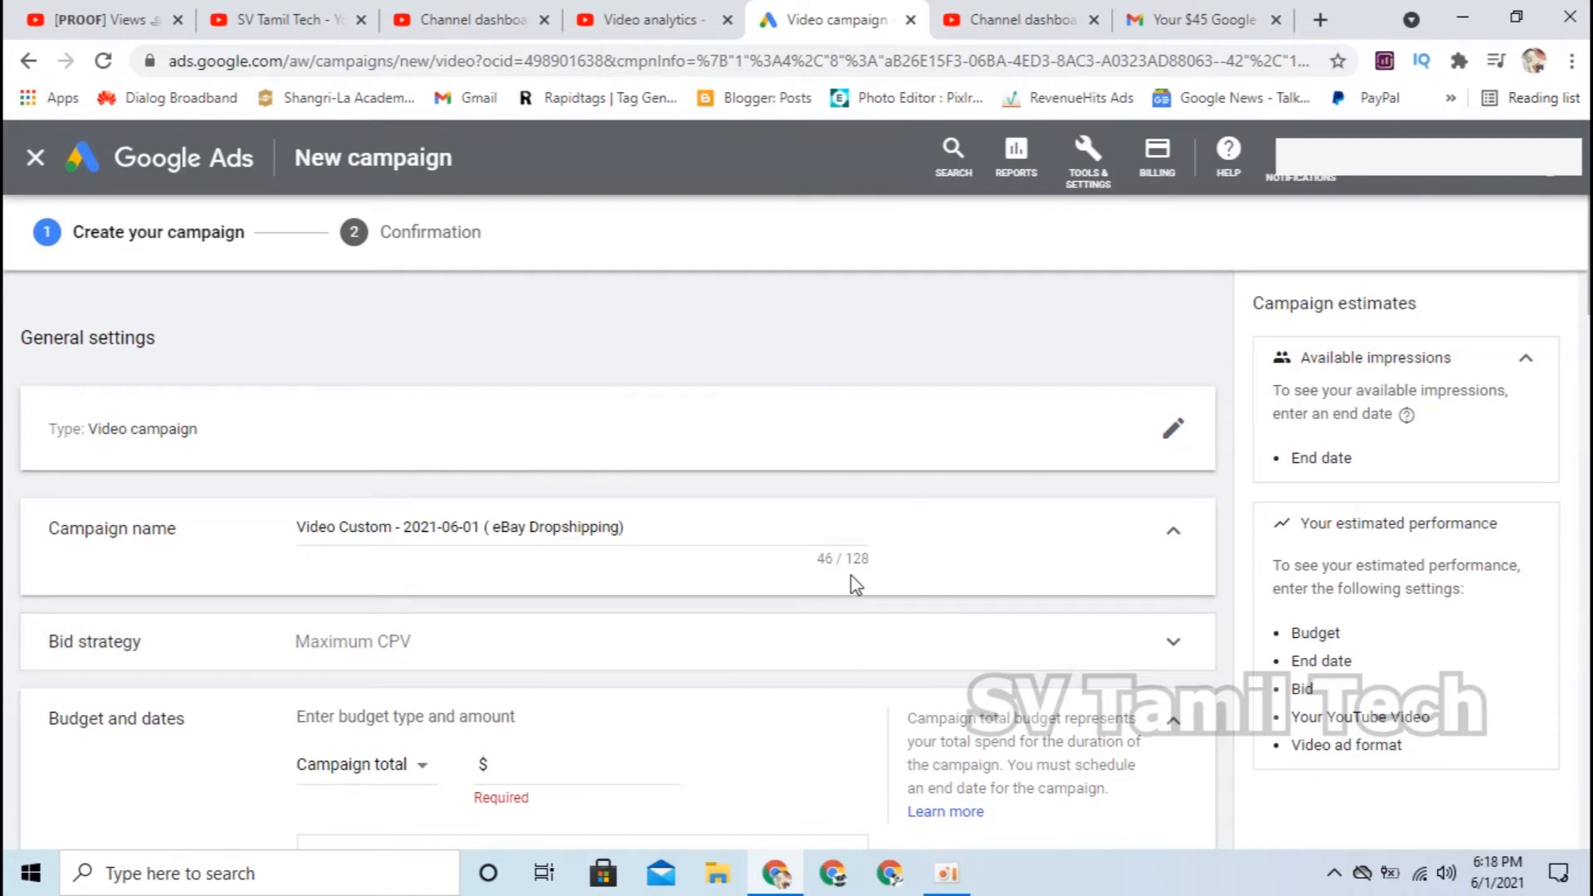
- Choose Maximum CPV as the campaign's bid strategy
scroll(154, 585, down, 2)
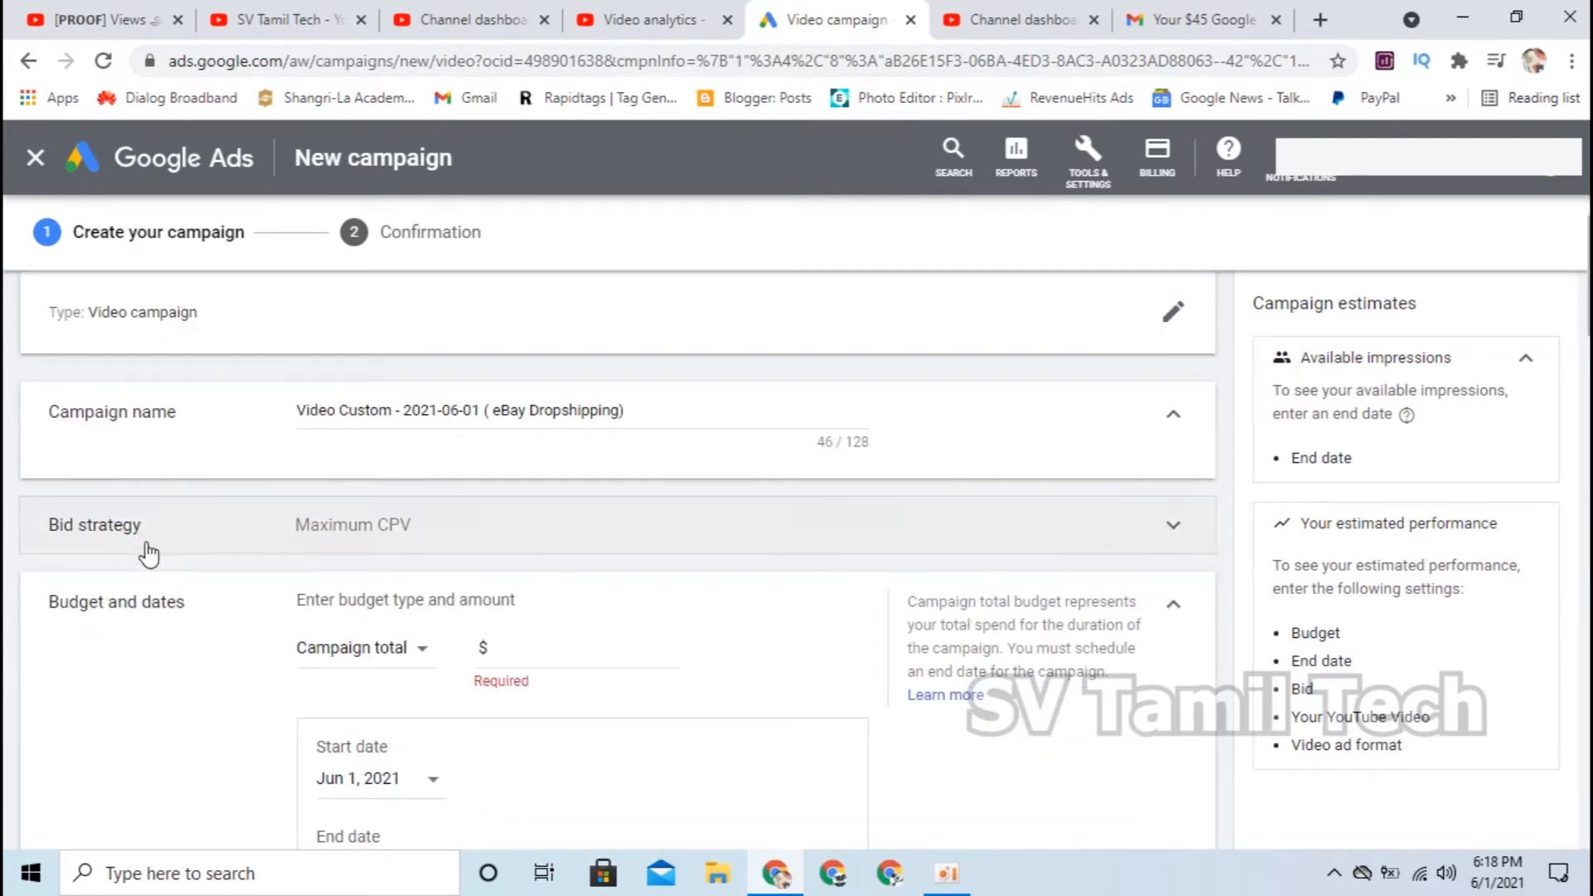
click(573, 535)
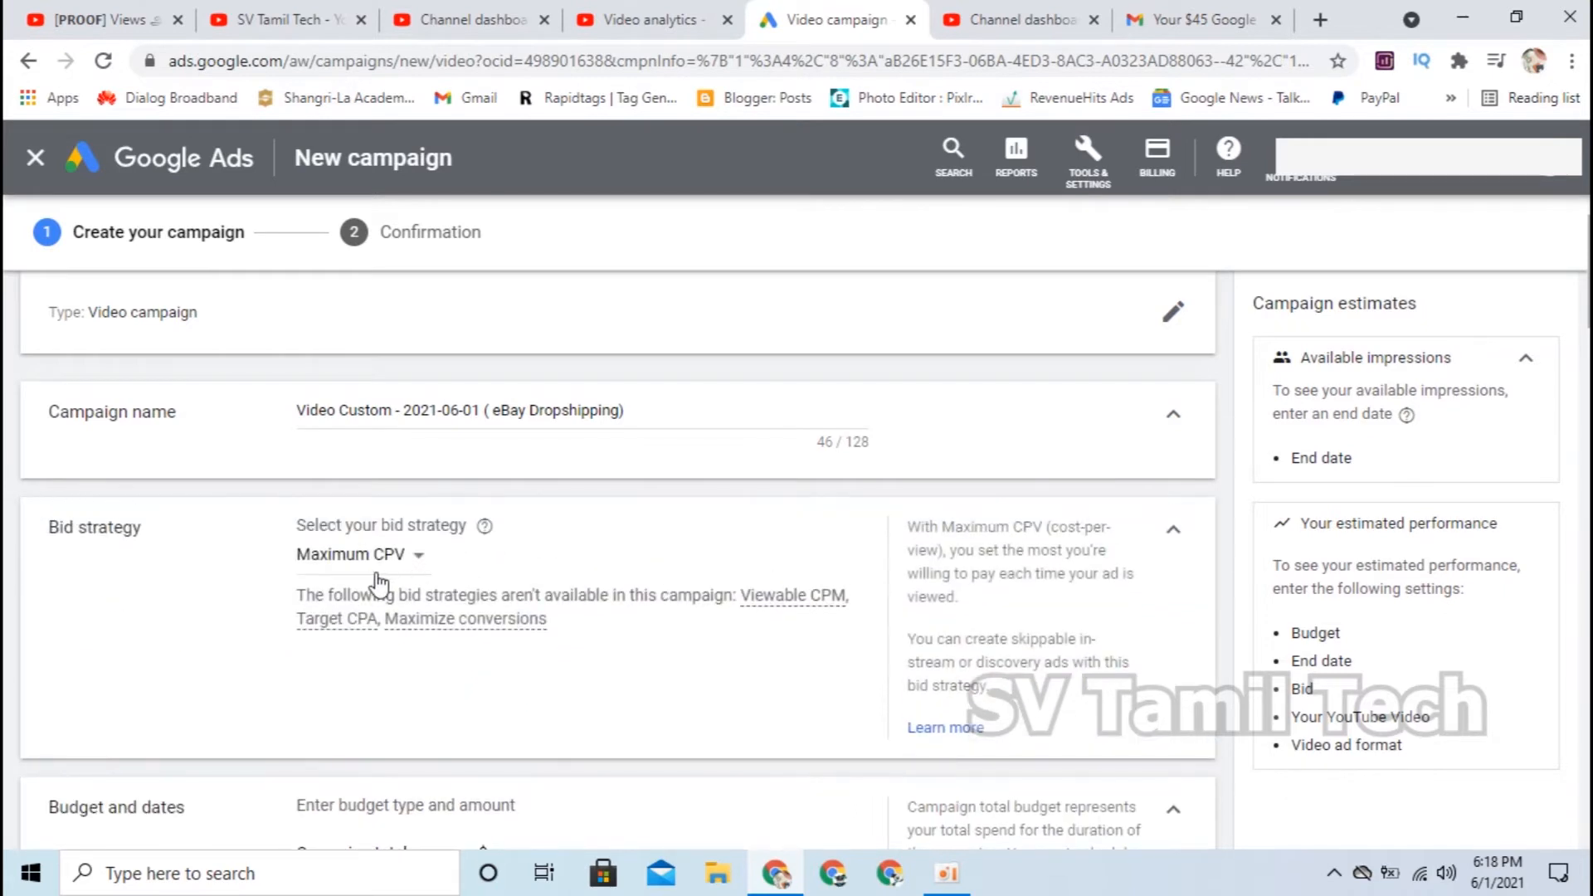
click(419, 566)
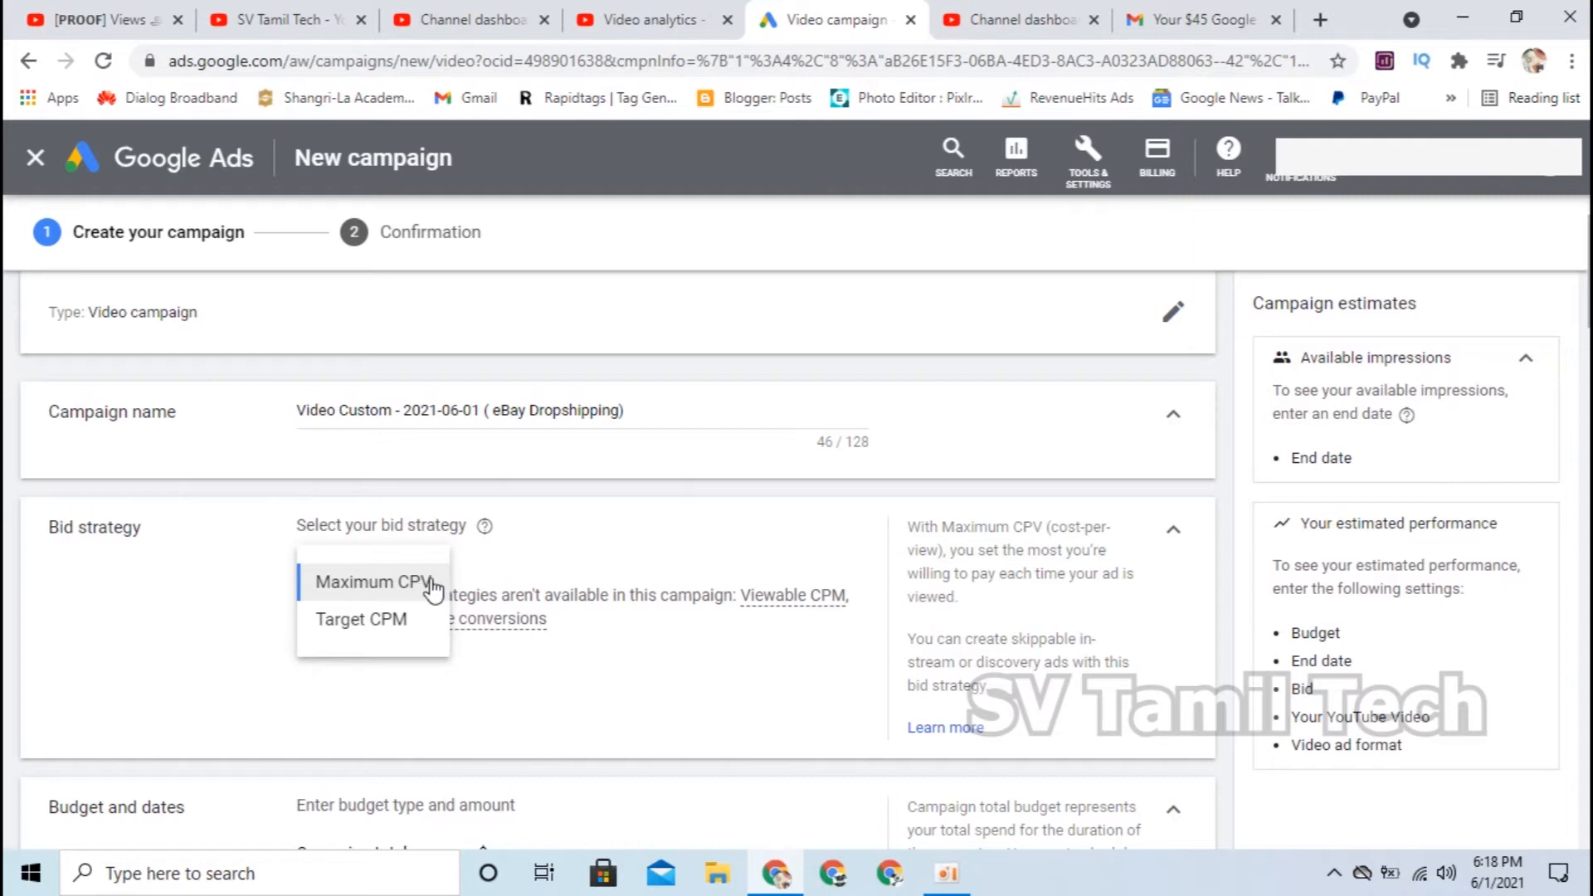
click(363, 587)
scroll(552, 679, down, 3)
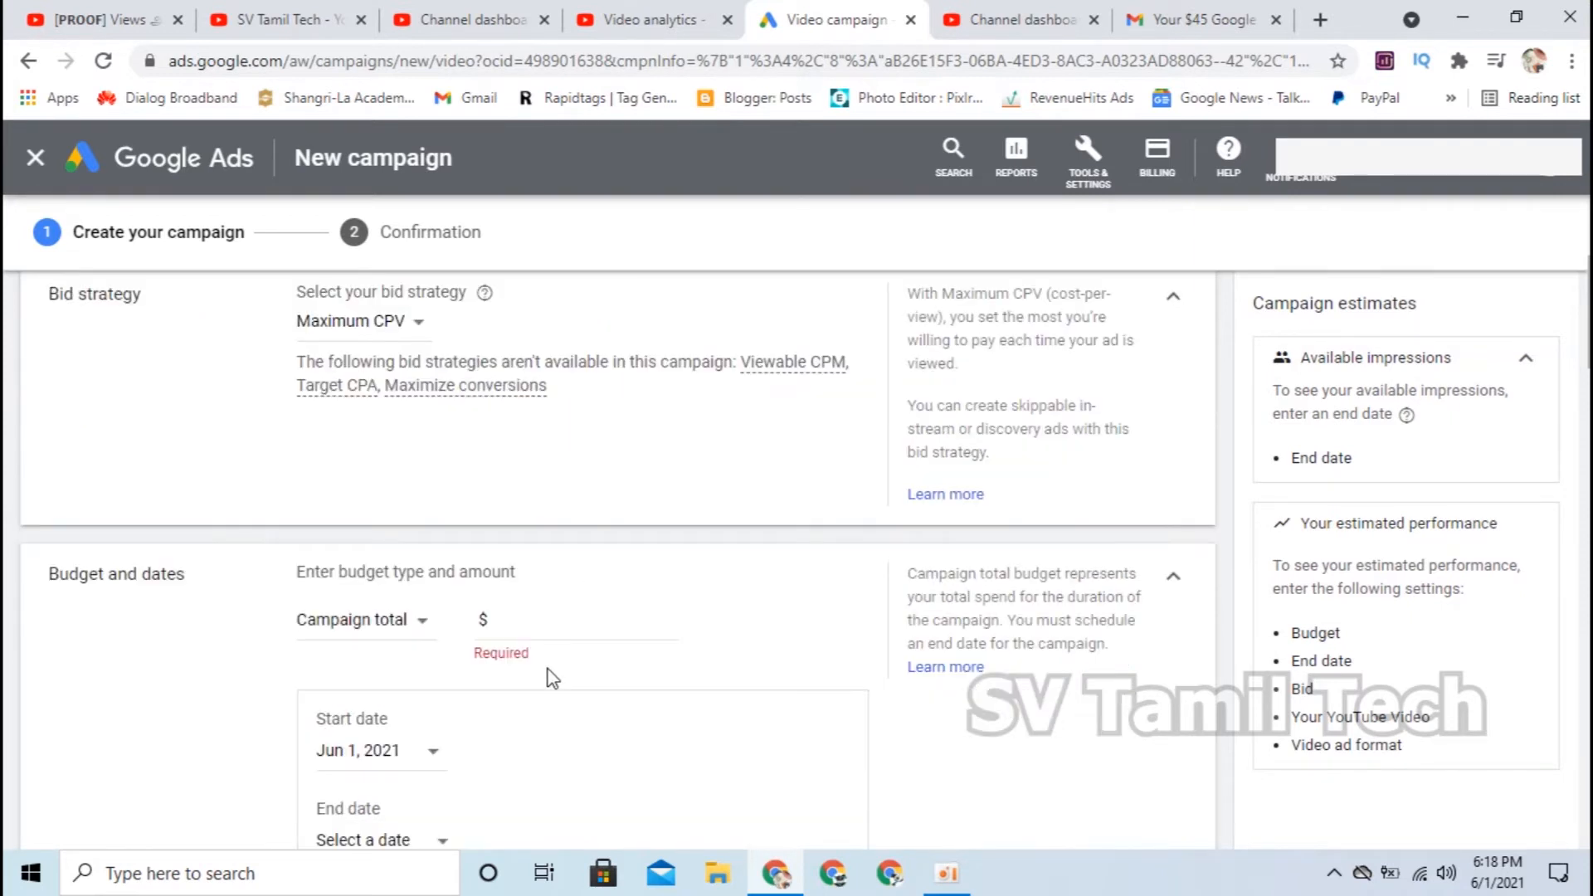
- Keep the budget type as Campaign total and set the budget amount to $1.00
scroll(567, 671, down, 1)
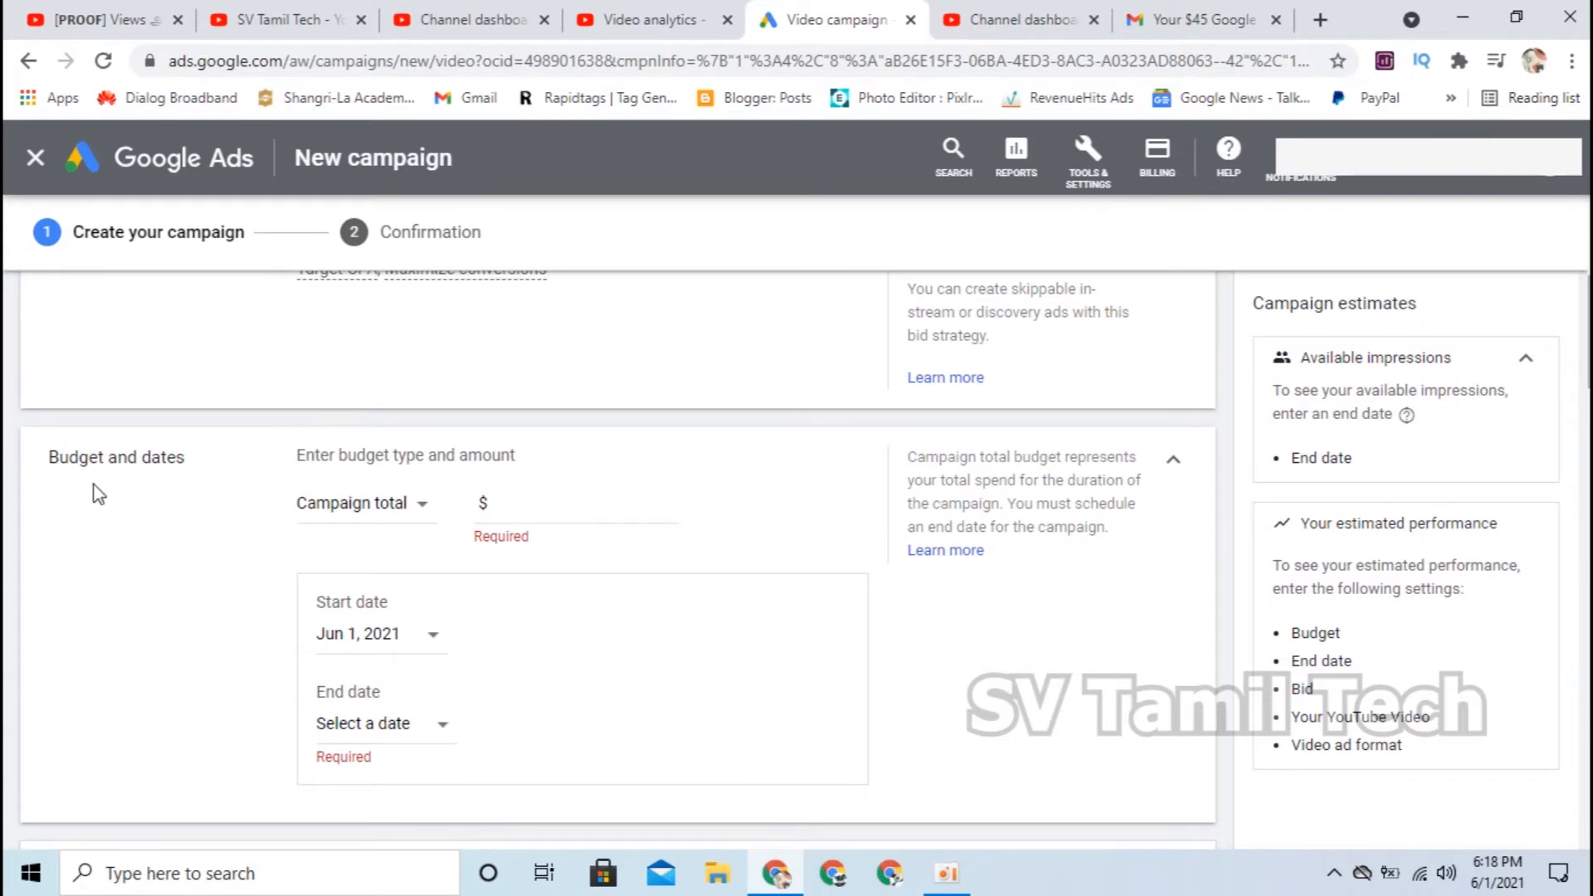
click(409, 506)
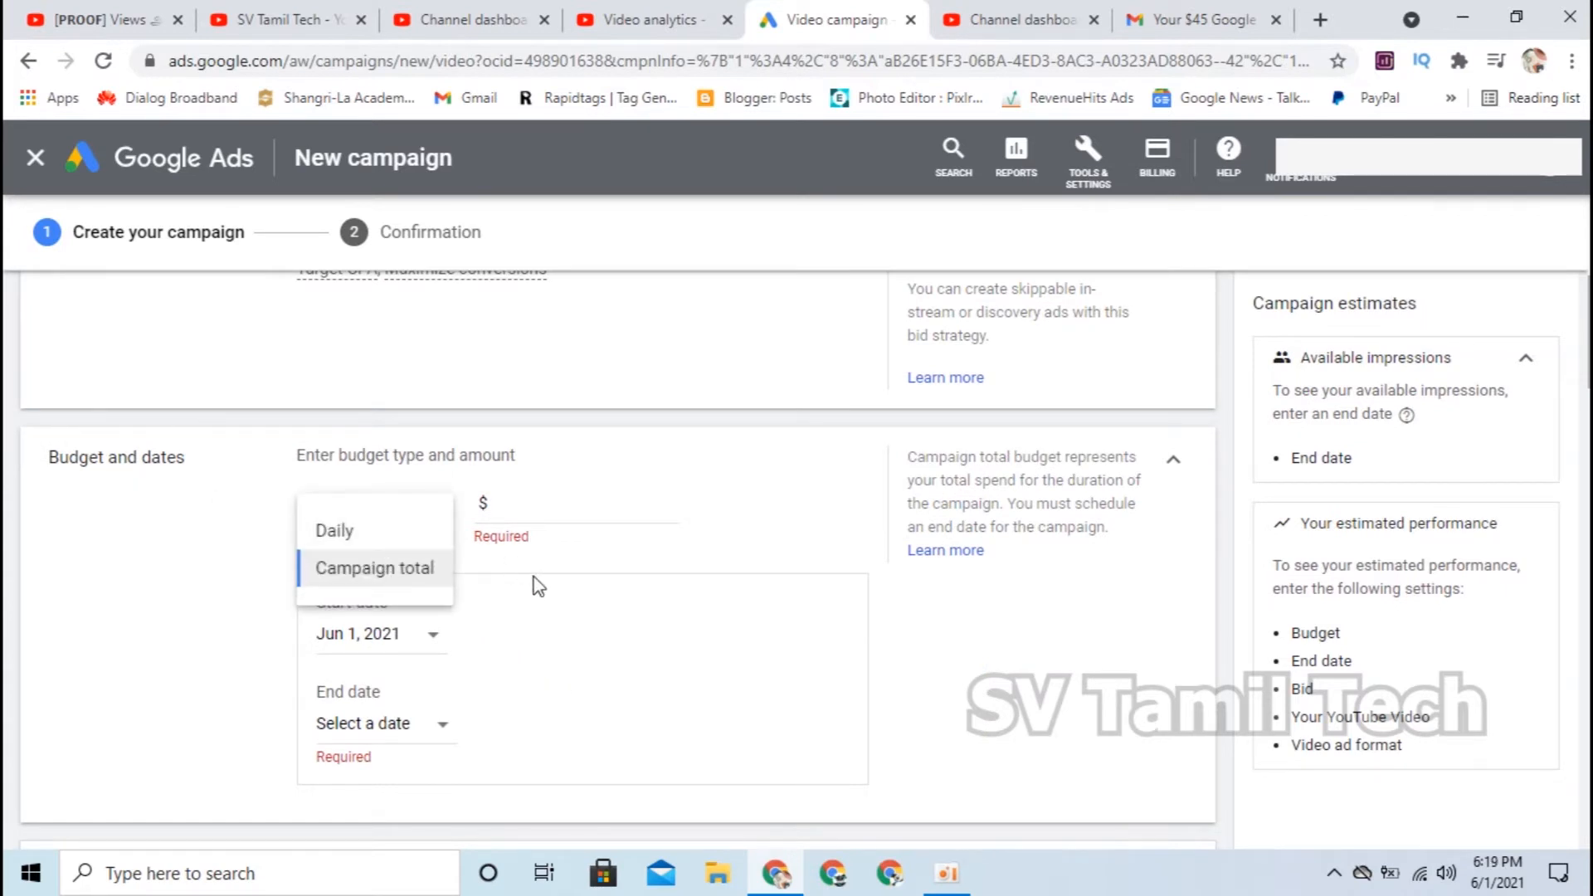
click(534, 580)
click(406, 516)
click(393, 568)
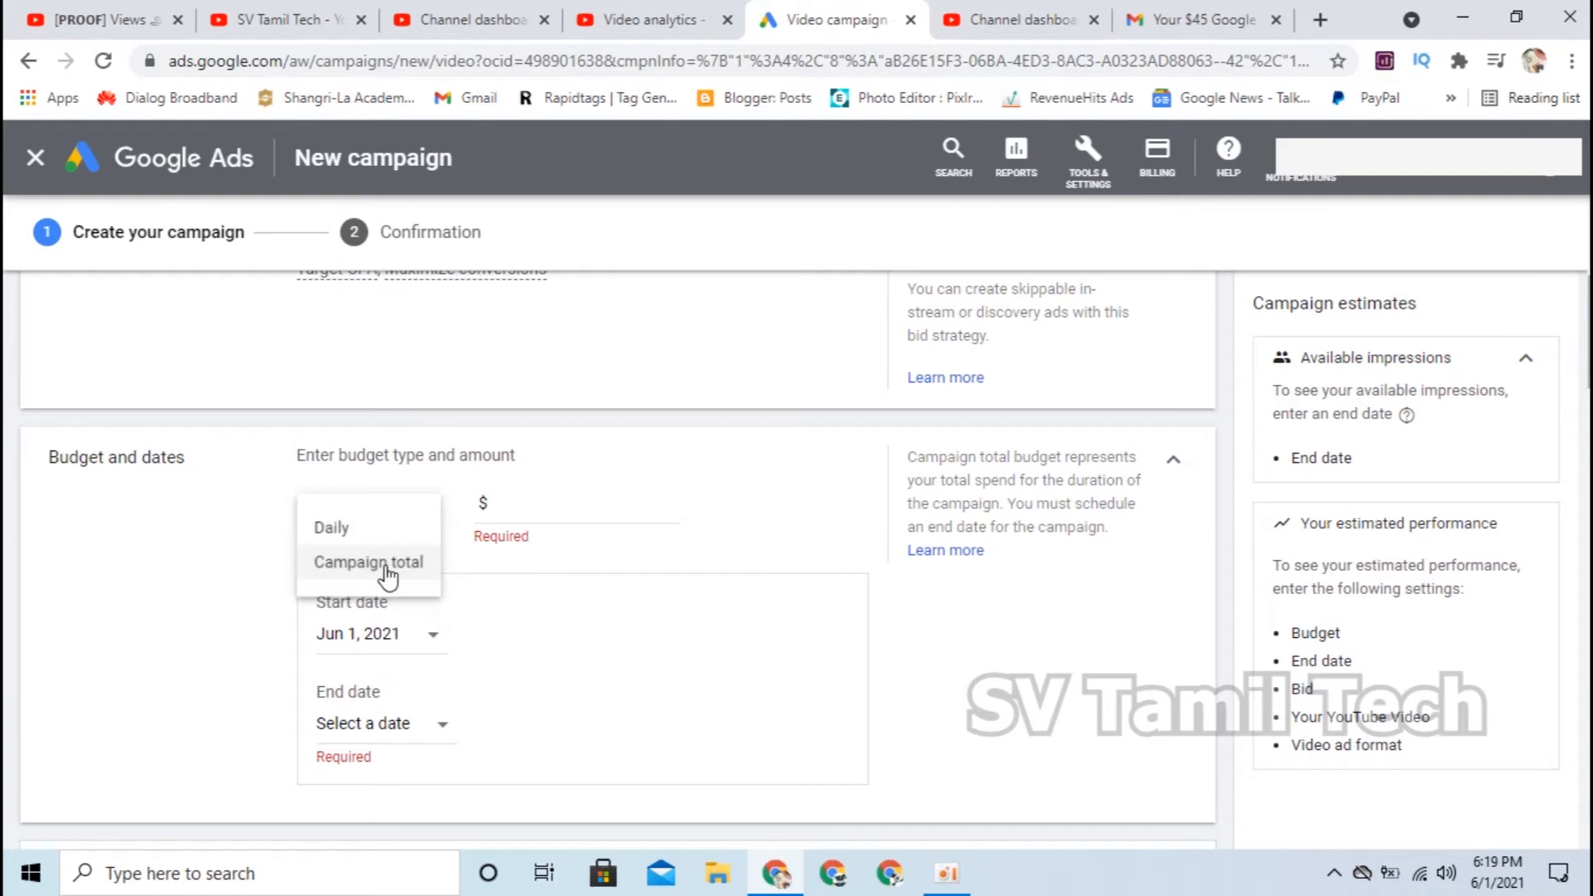
click(549, 510)
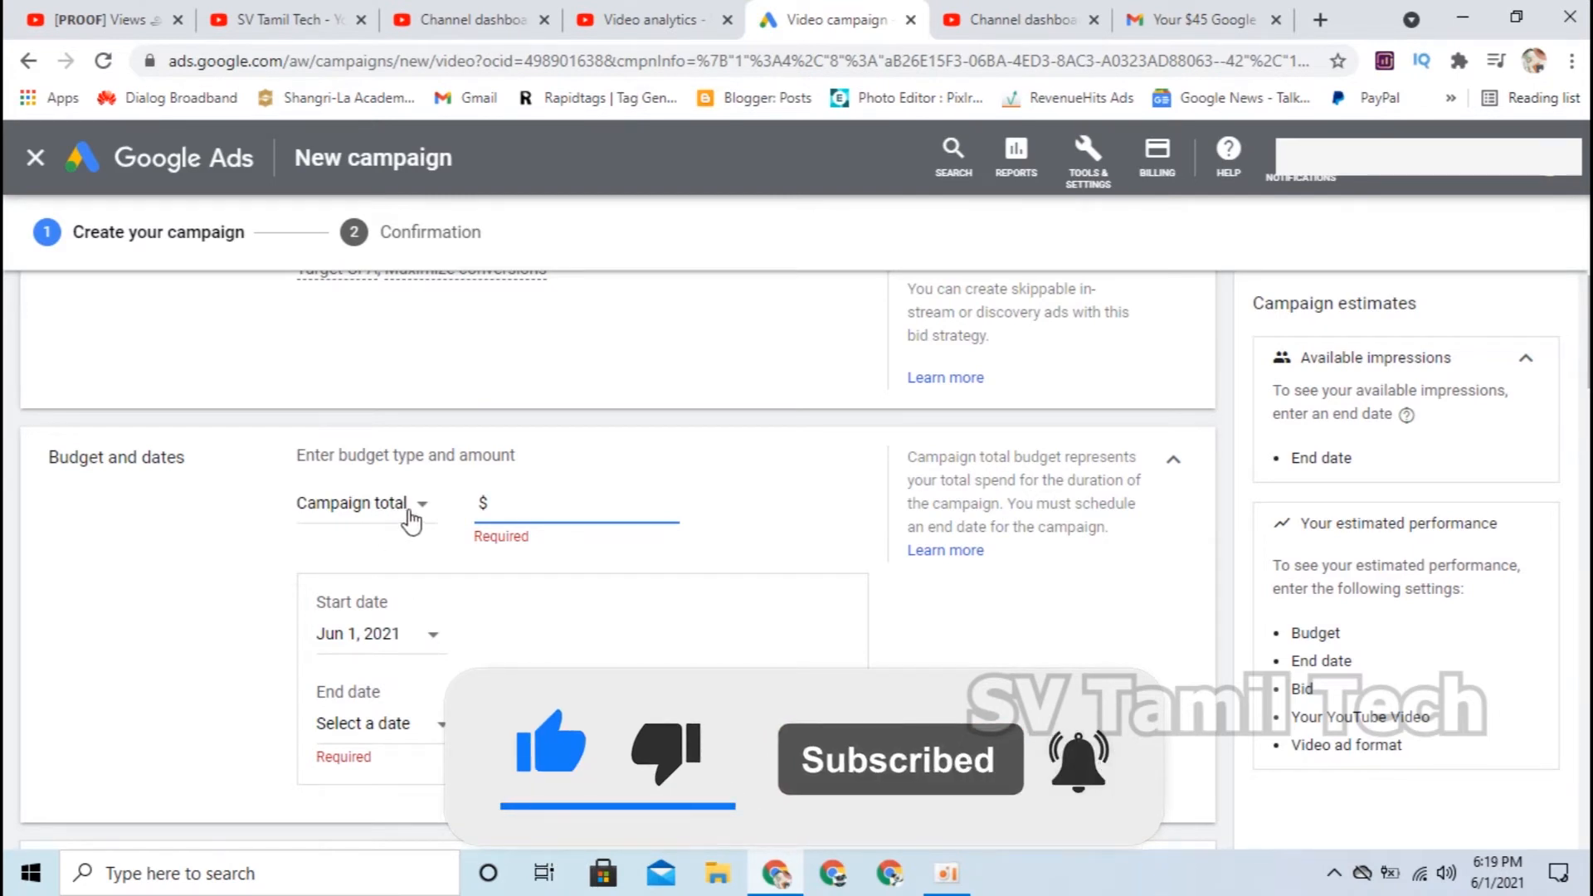
click(564, 573)
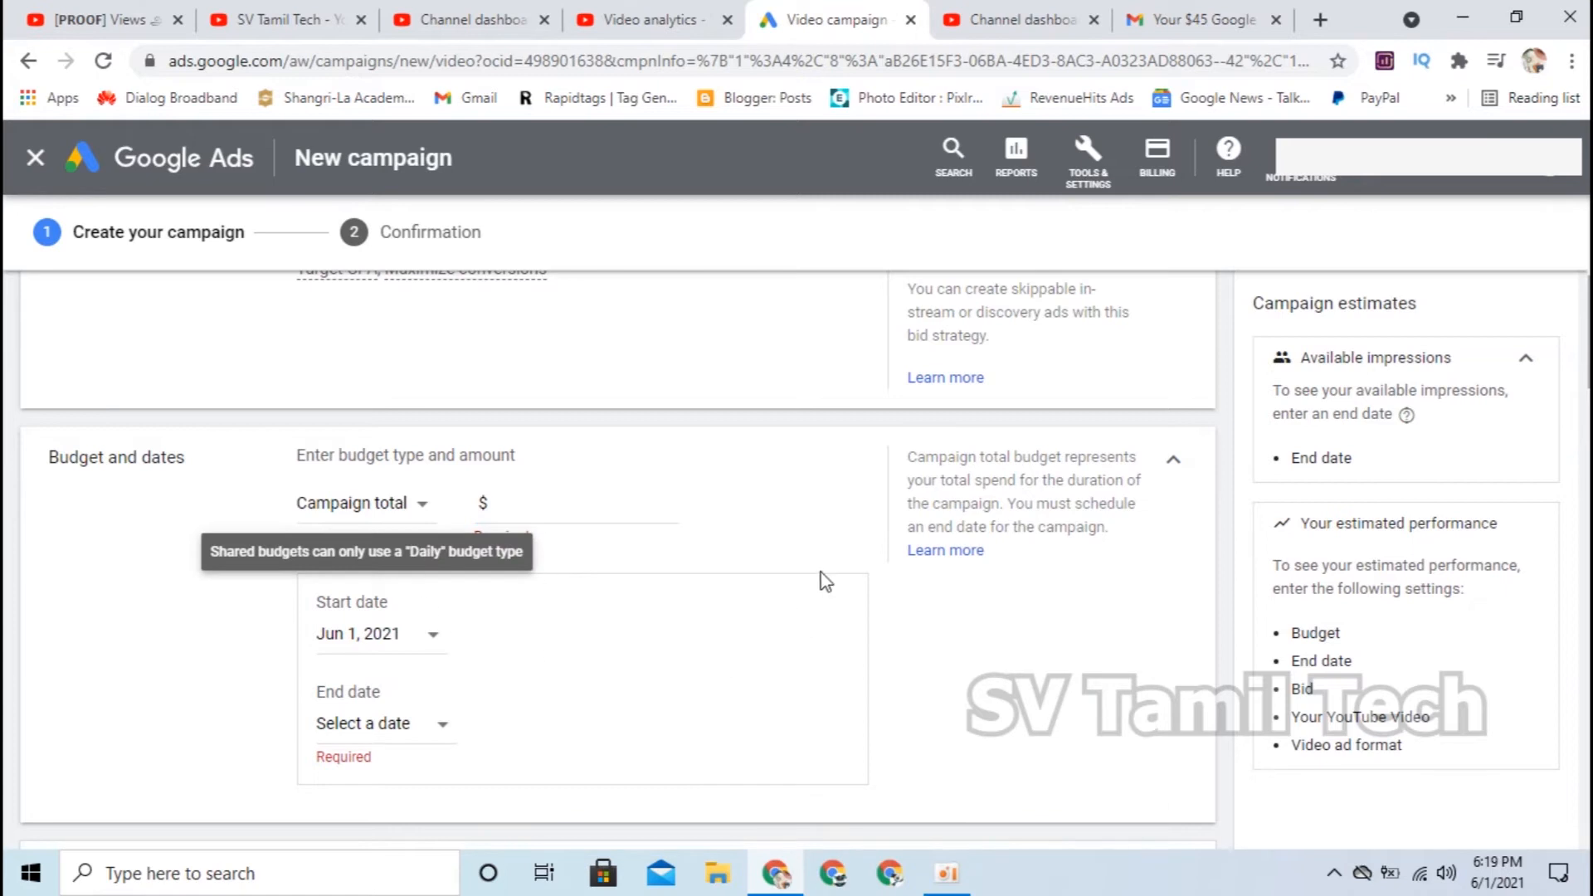
click(575, 505)
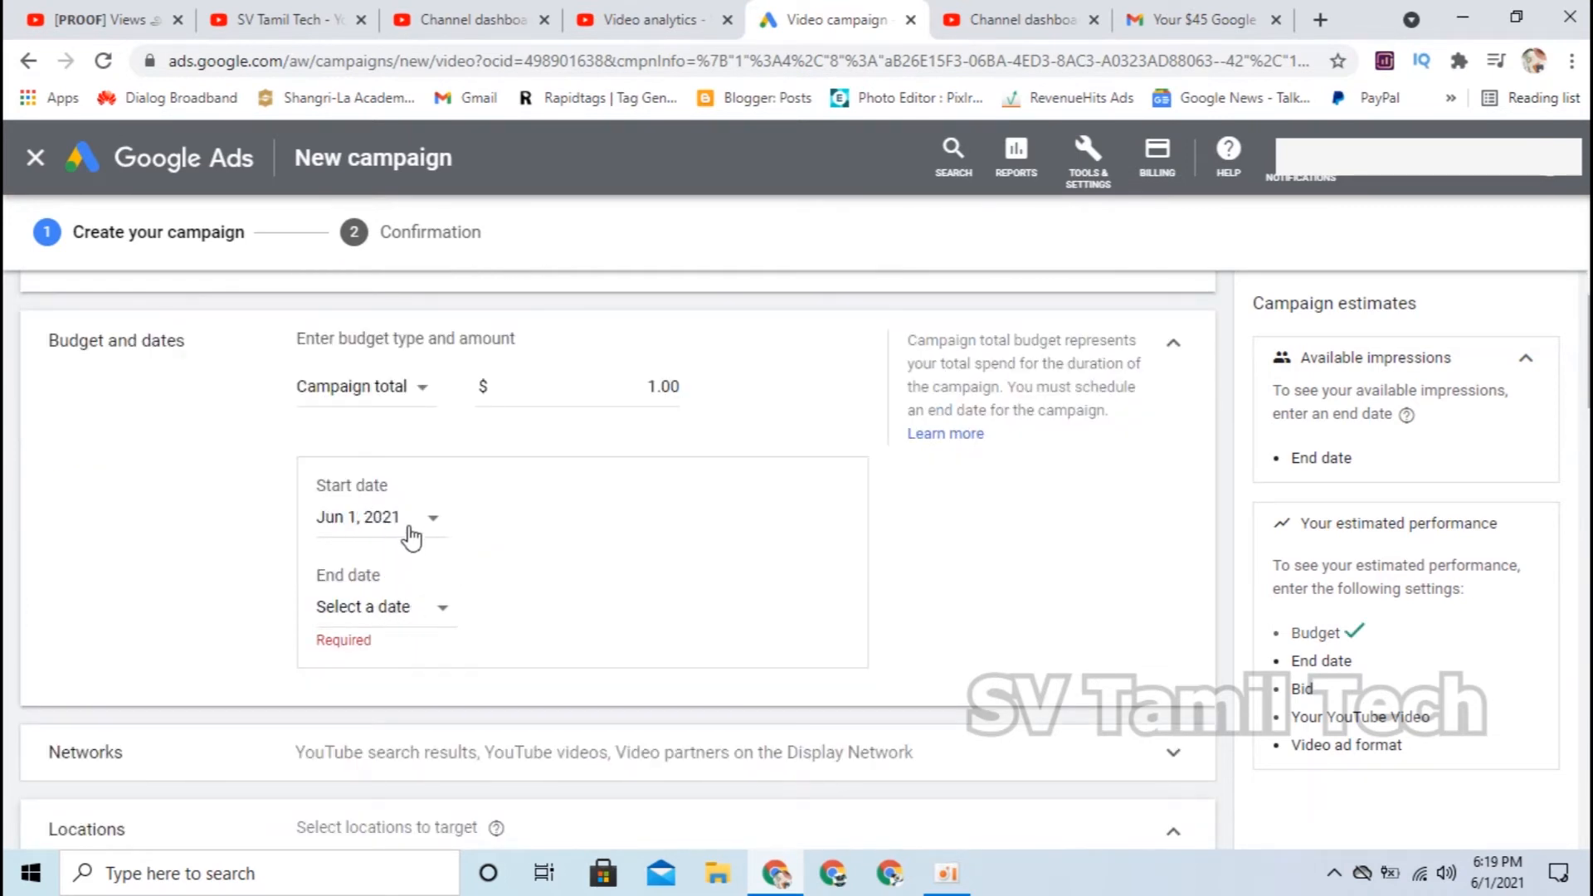
- Set the campaign's end date to Jun 30, 2021, and review the budget and dates
click(437, 614)
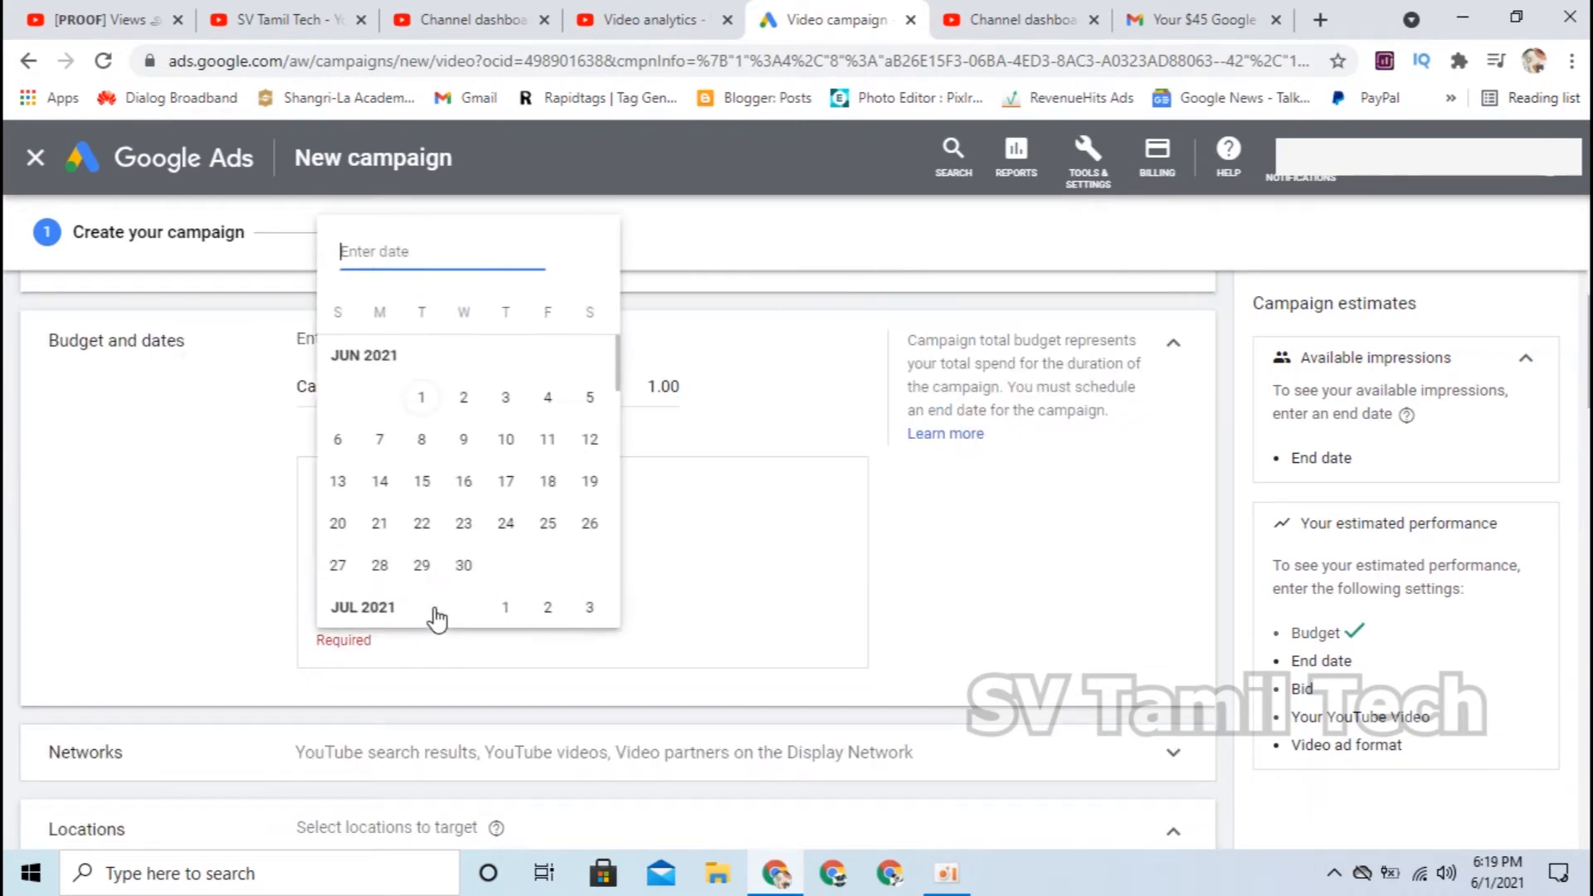
click(455, 564)
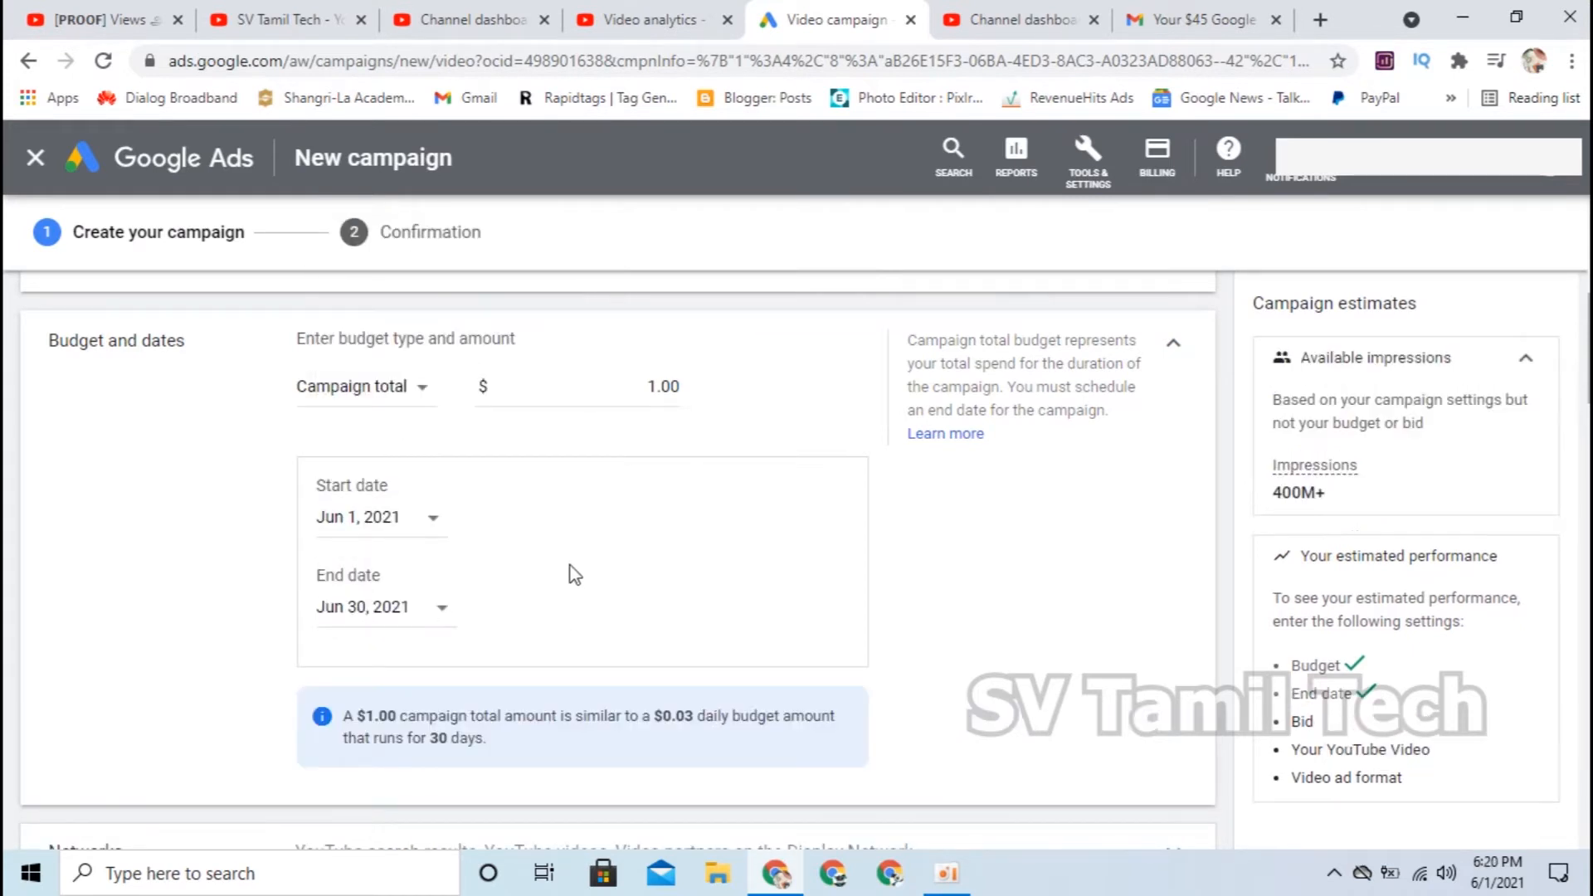
scroll(574, 574, down, 1)
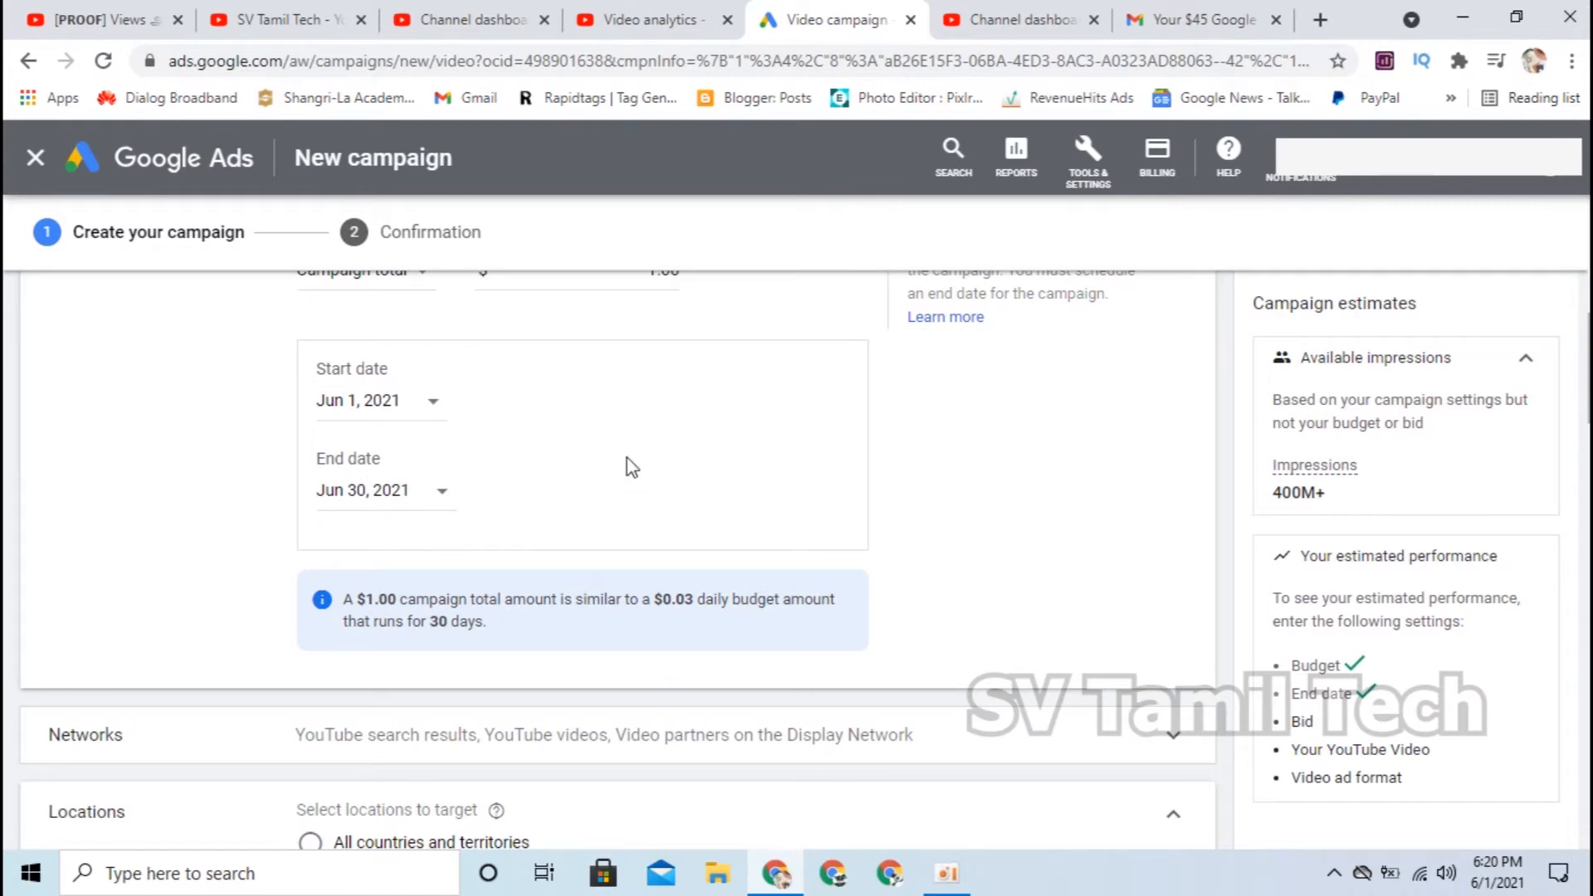
scroll(631, 466, down, 1)
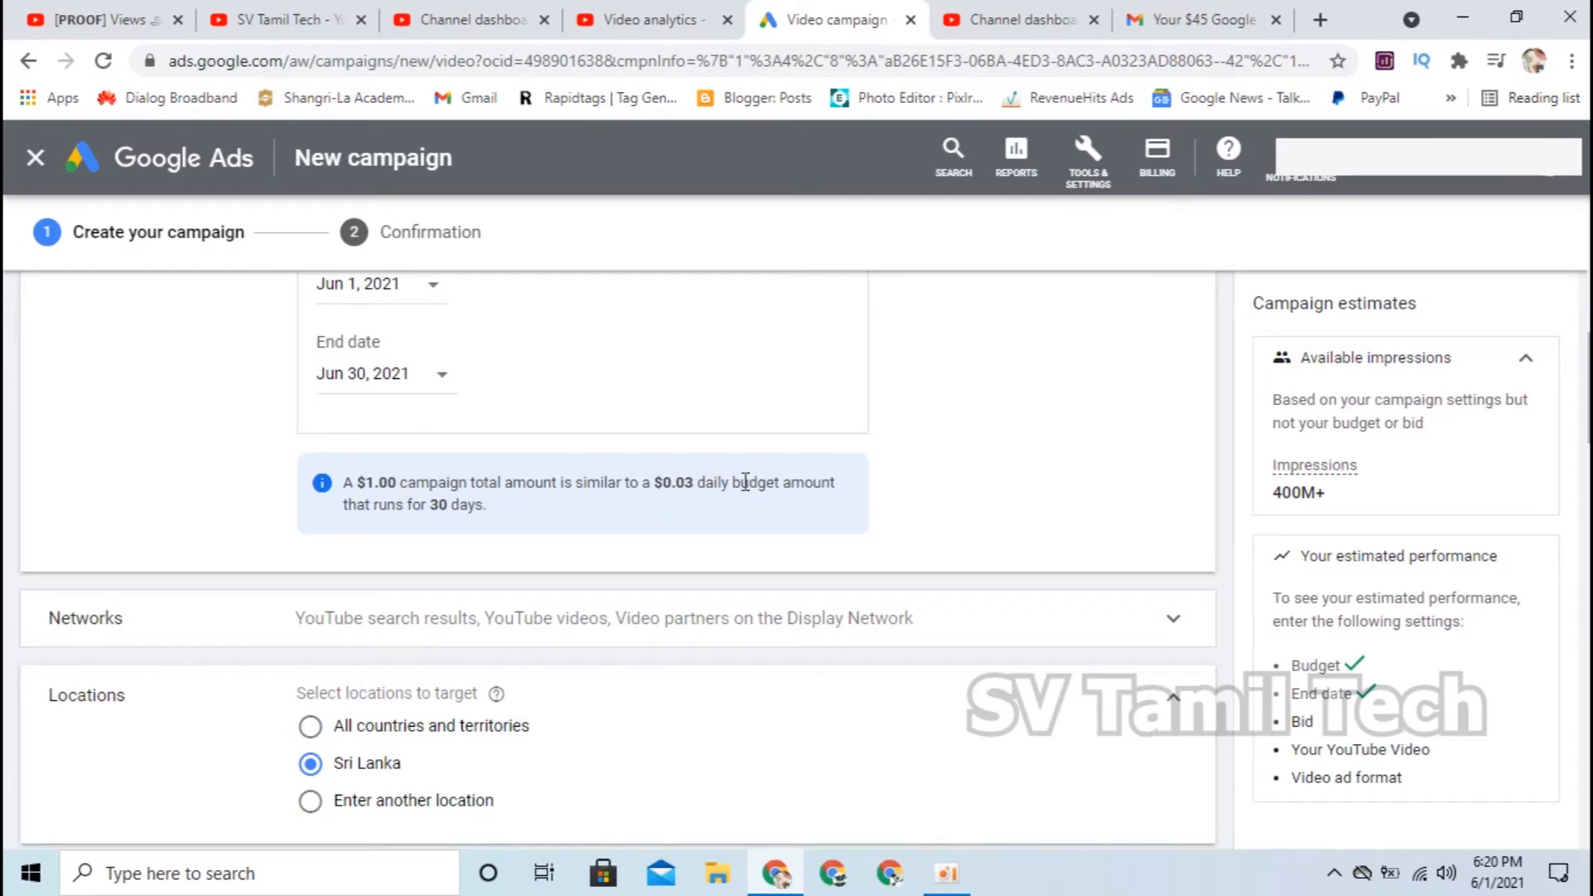
scroll(452, 540, up, 2)
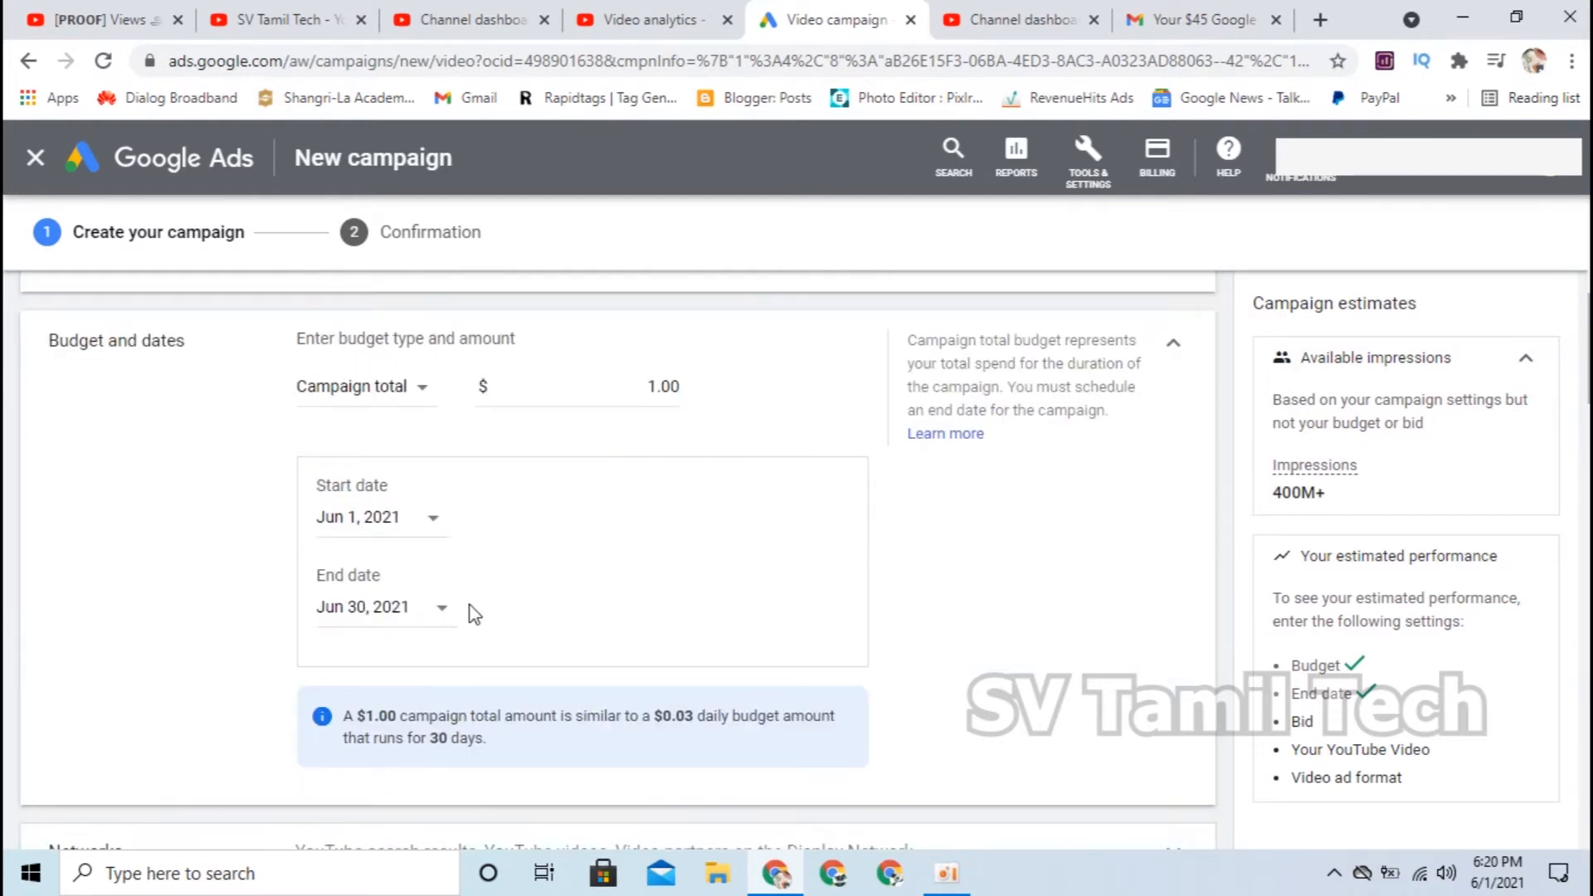
- Exclude Video partners on the Display Network from the campaign's networks
scroll(419, 464, down, 3)
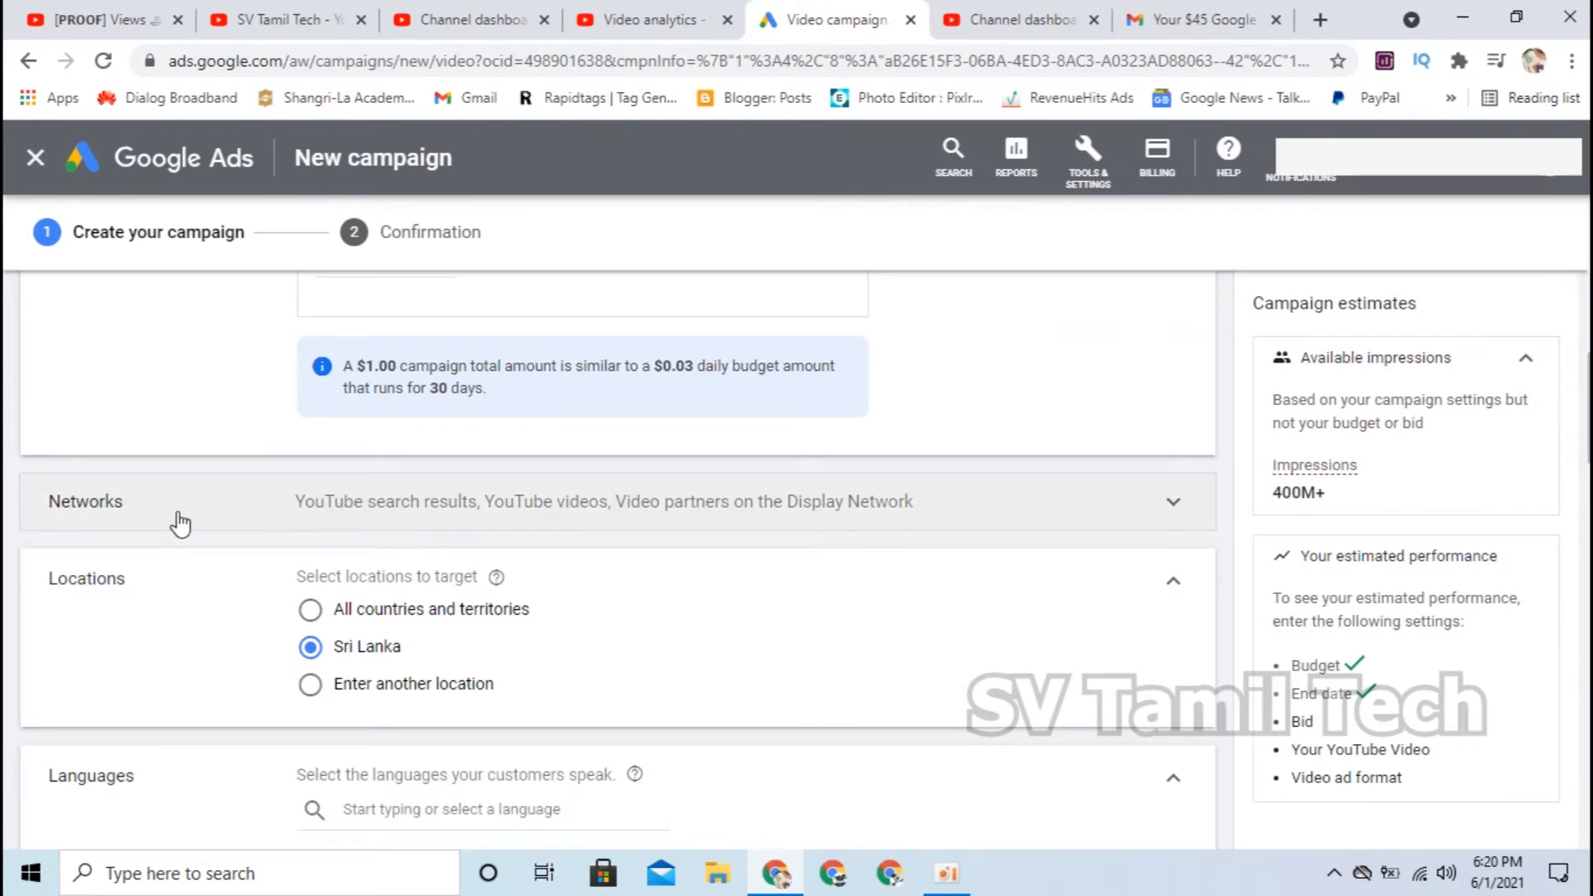
click(790, 521)
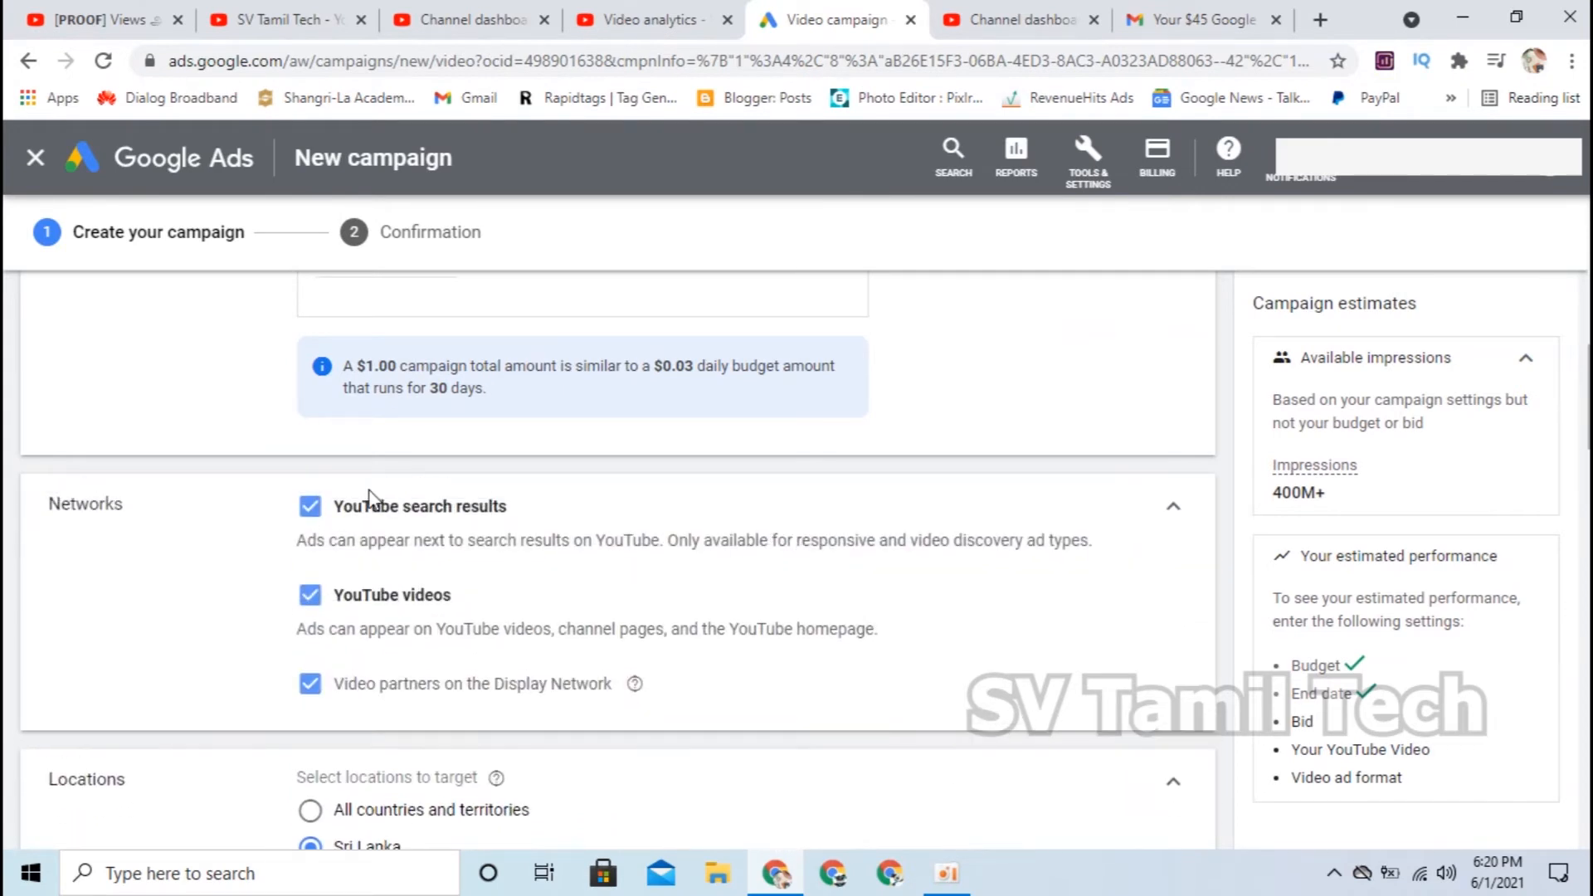
click(309, 689)
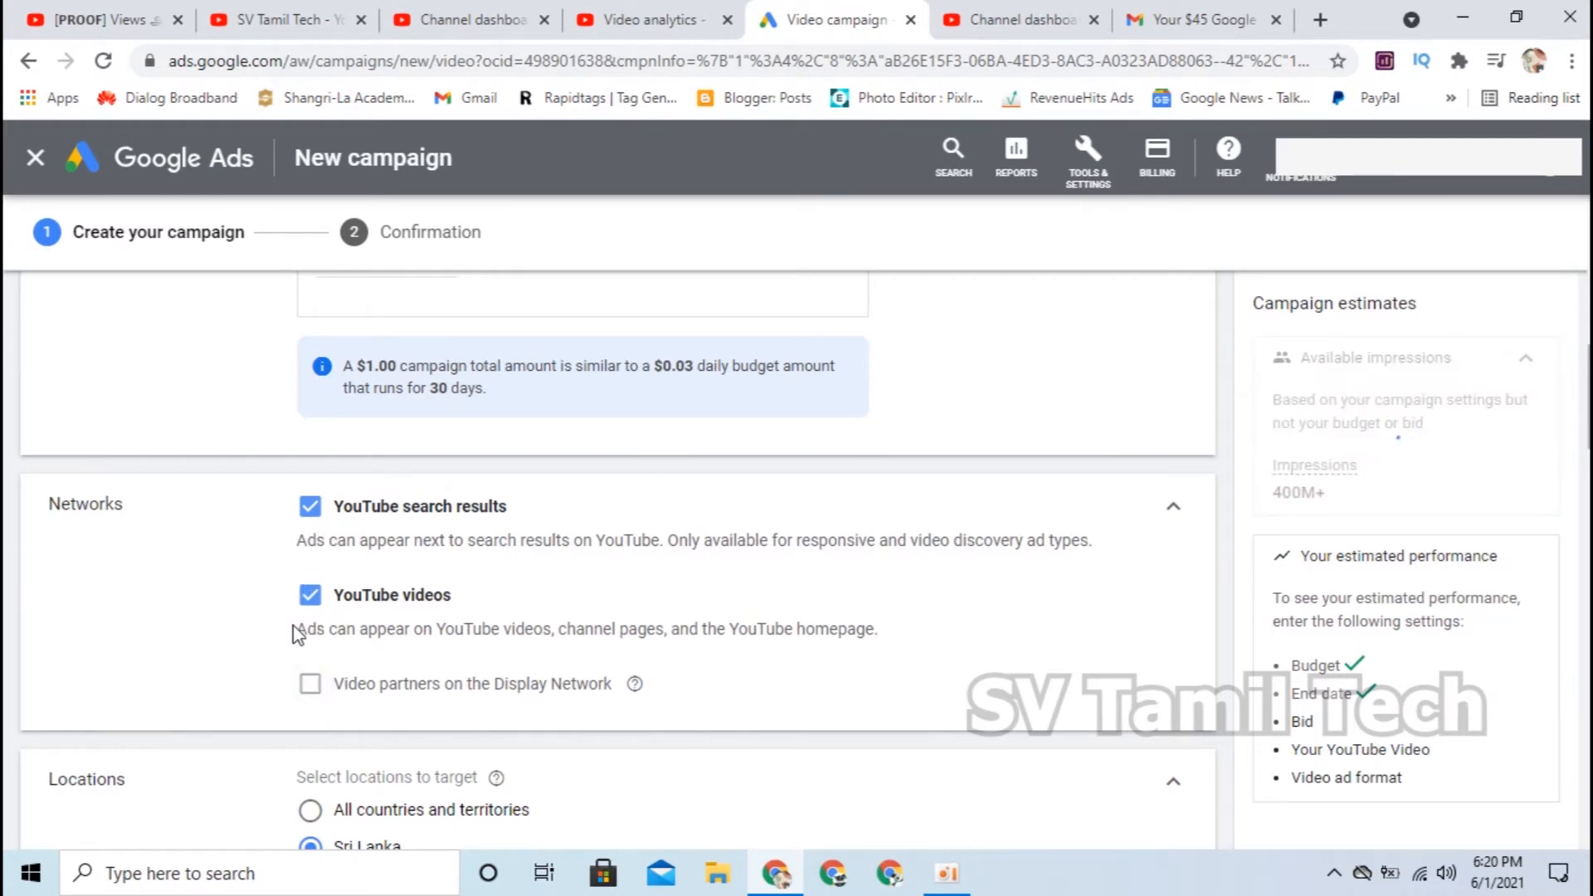
scroll(249, 672, down, 3)
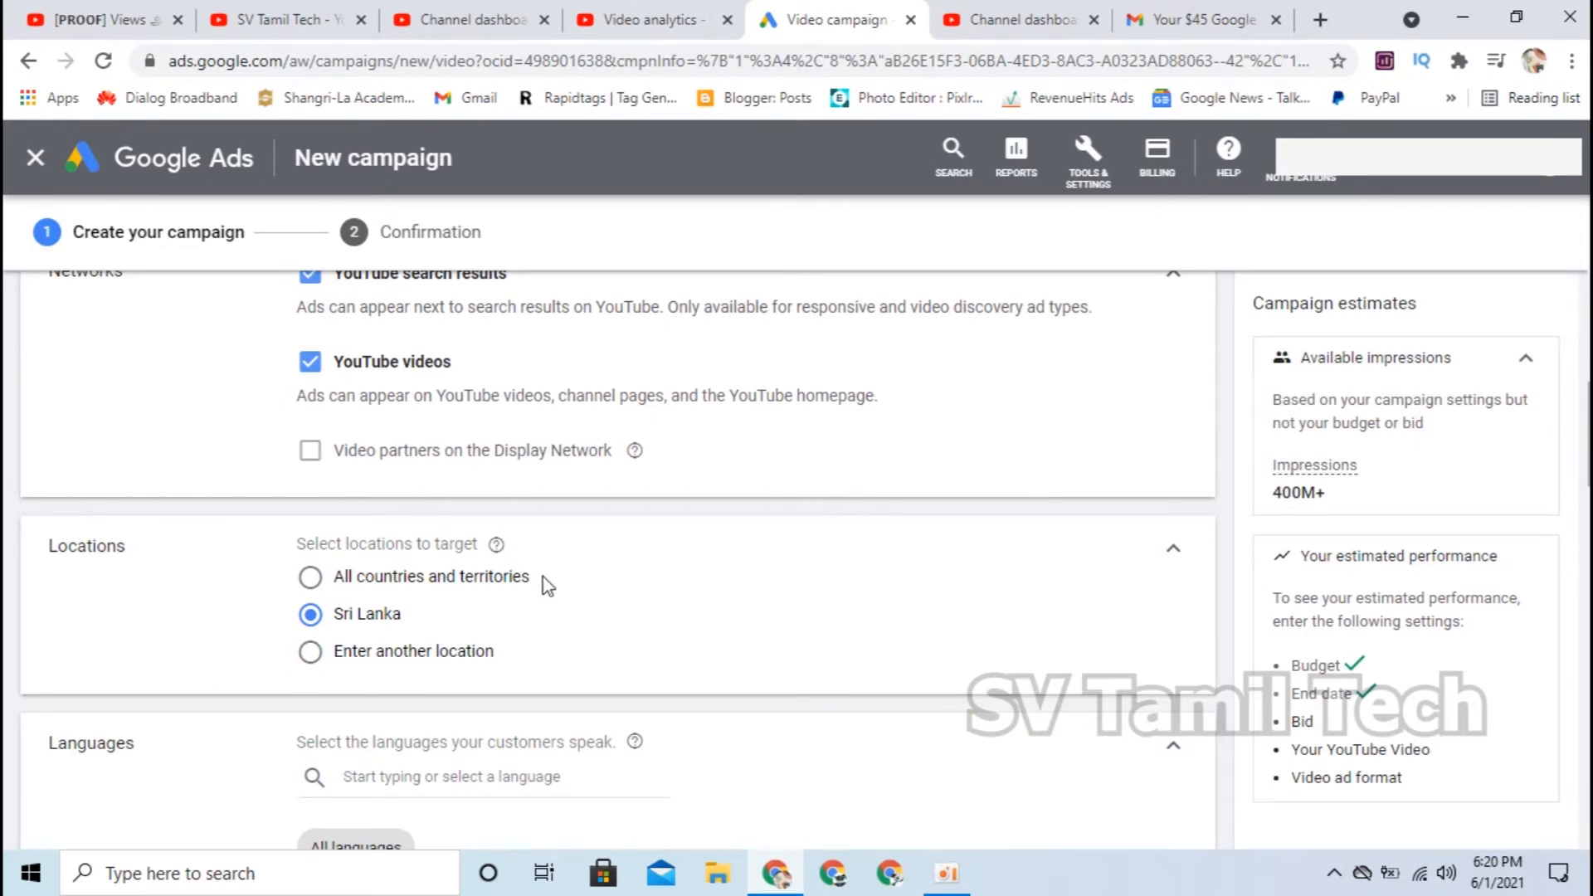
click(310, 651)
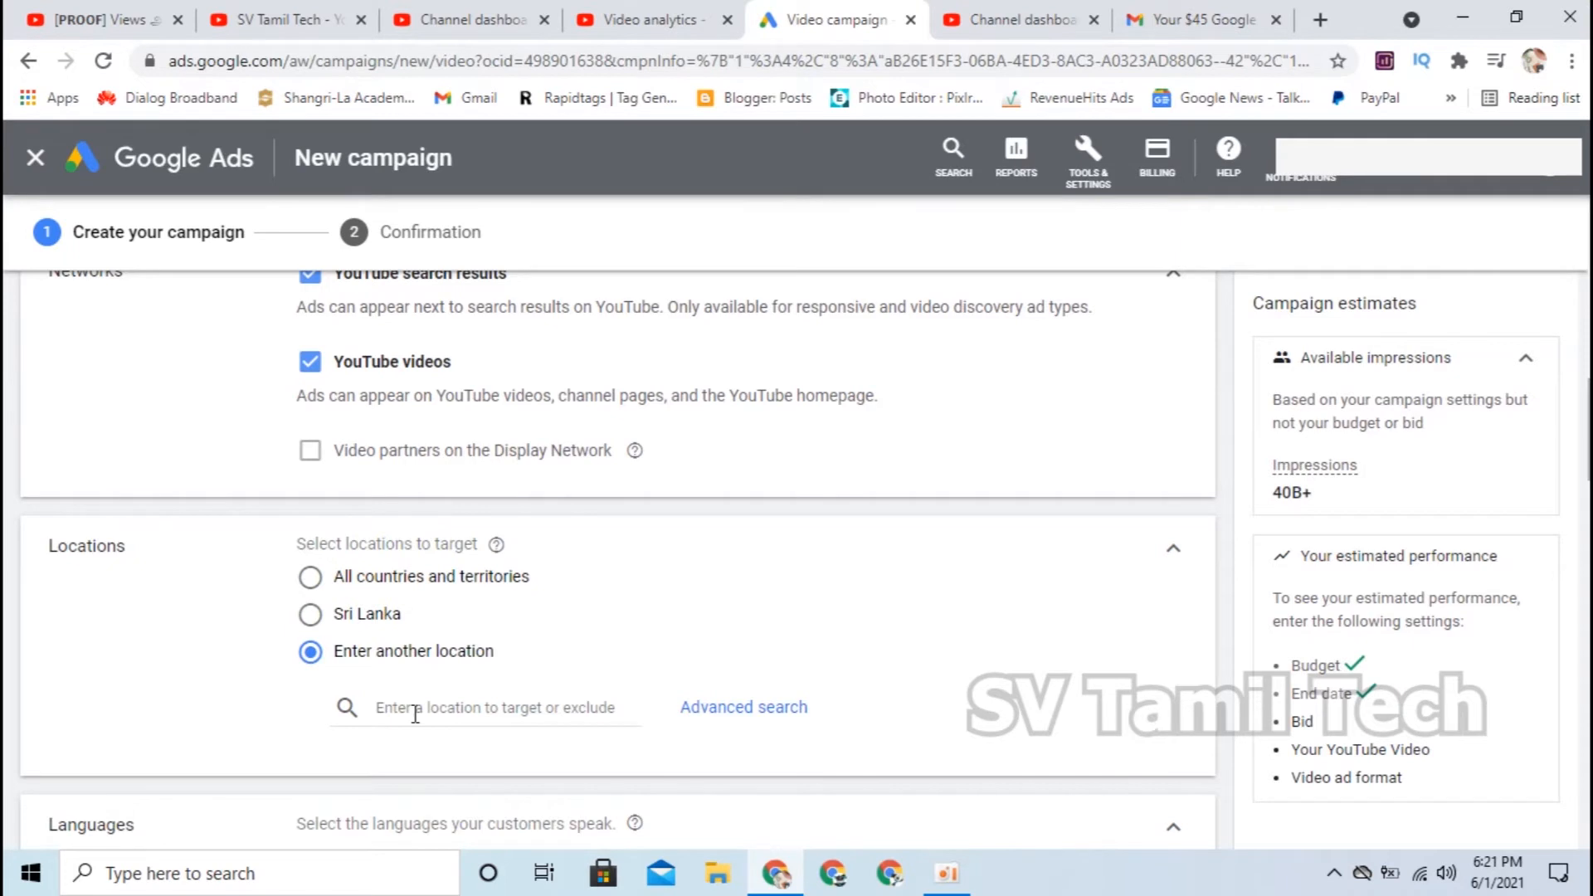
click(310, 613)
- Target Tamil as the campaign's customer language
scroll(227, 661, down, 2)
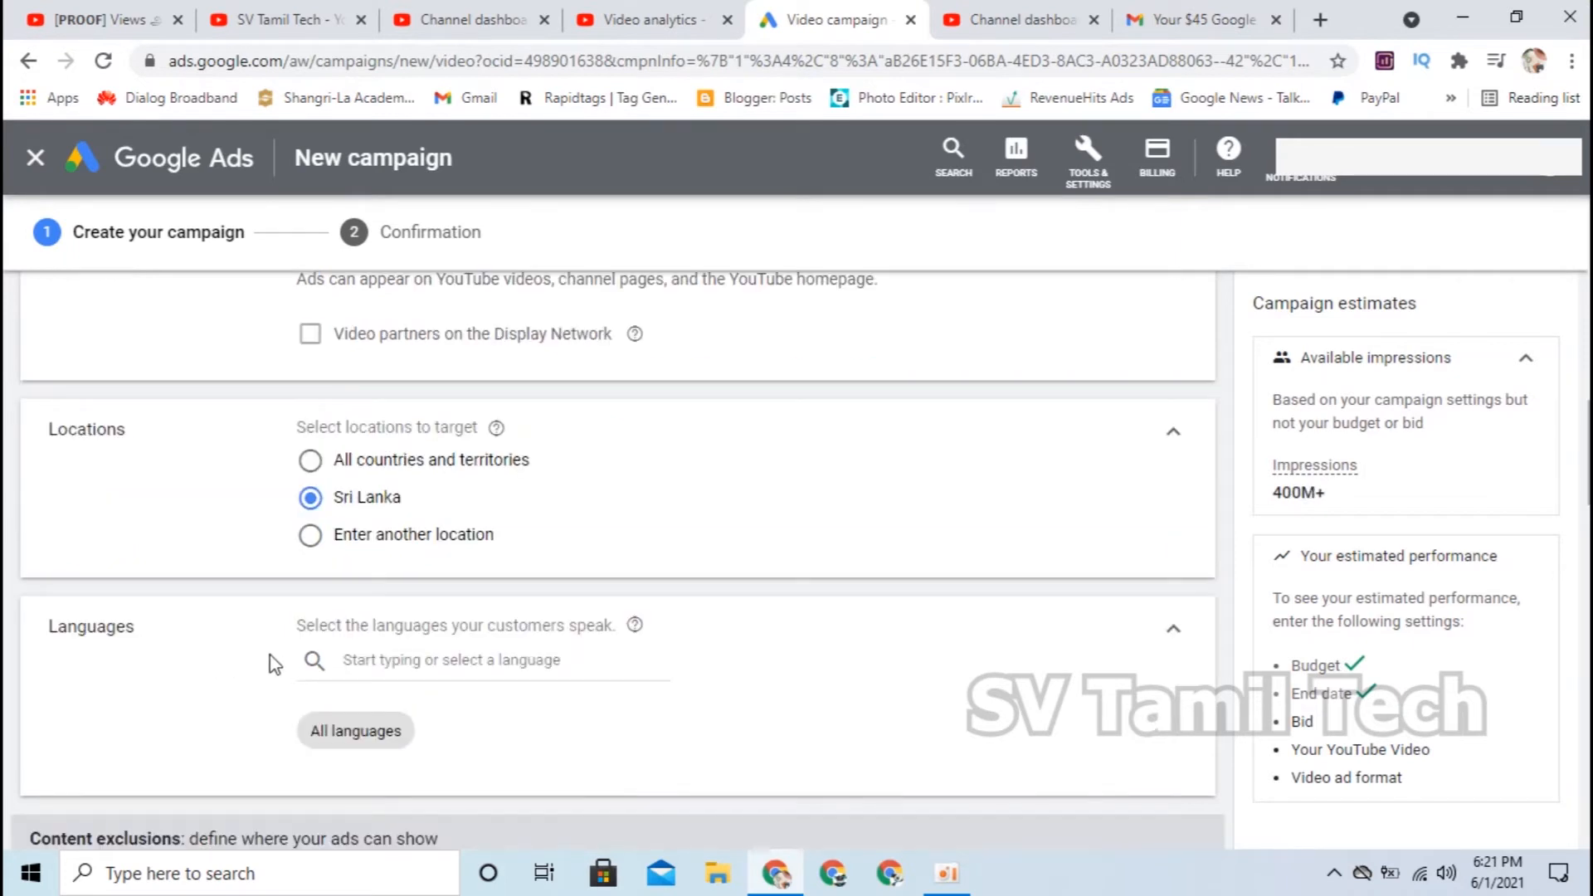
scroll(275, 663, down, 1)
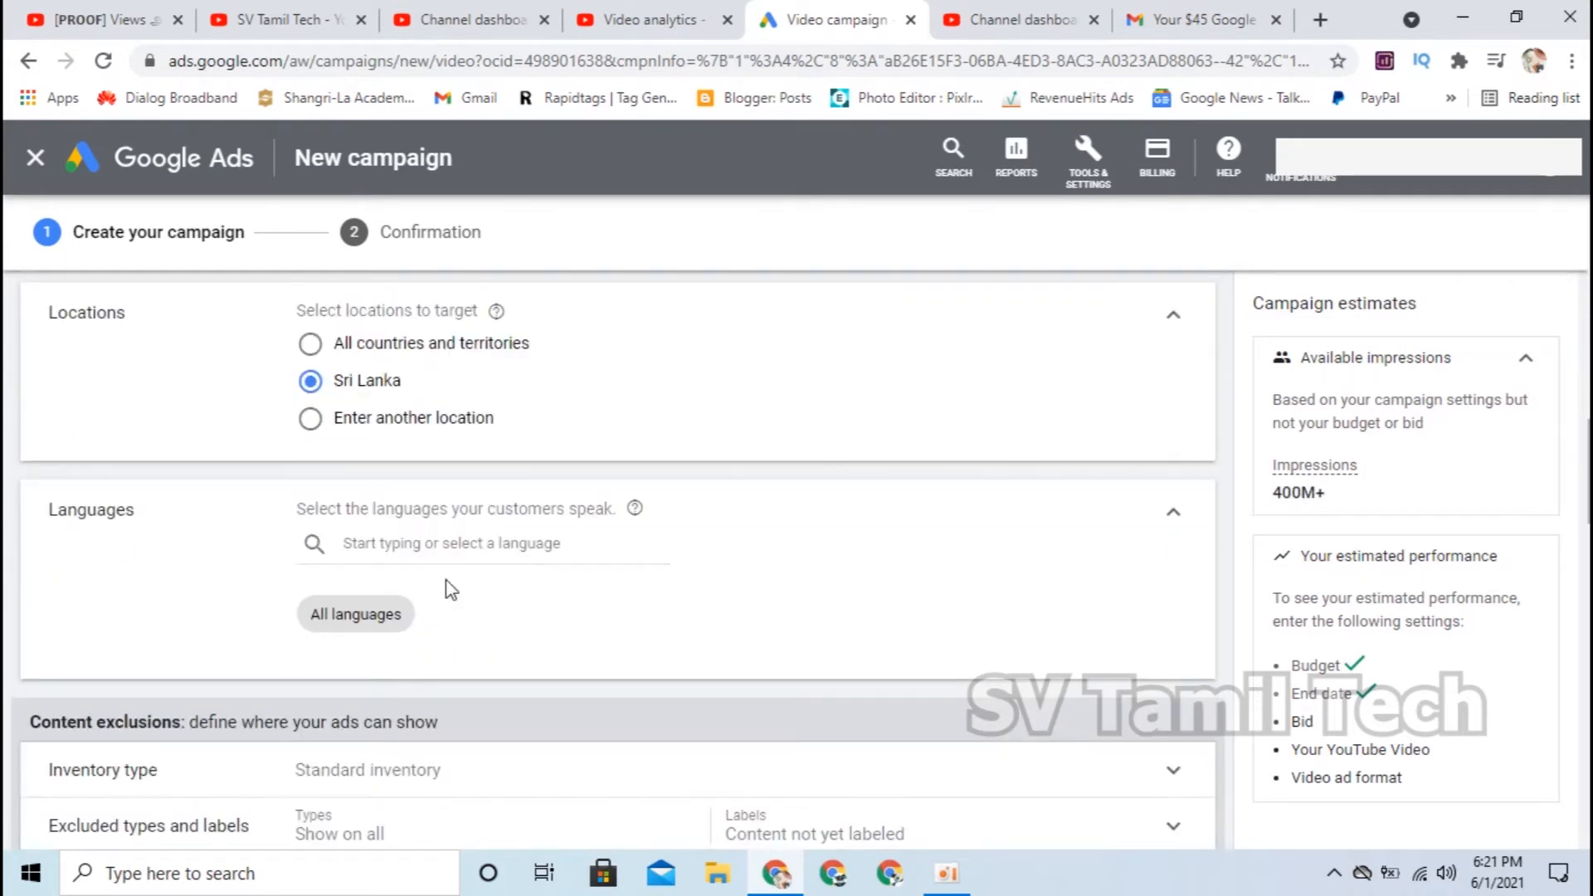
click(444, 548)
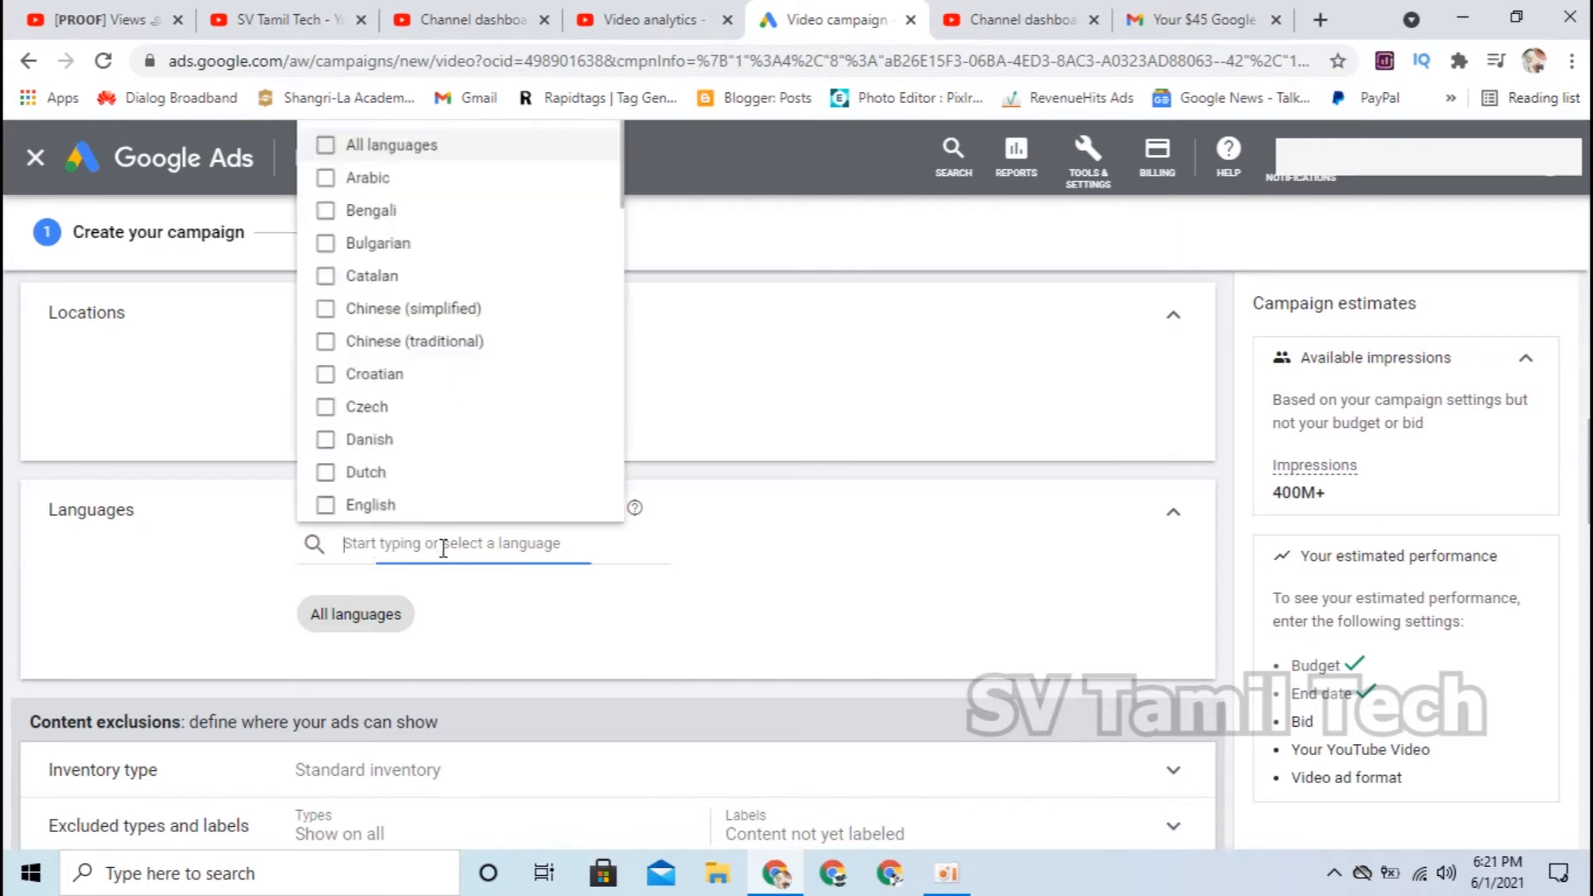
text(tamil)
key(Return)
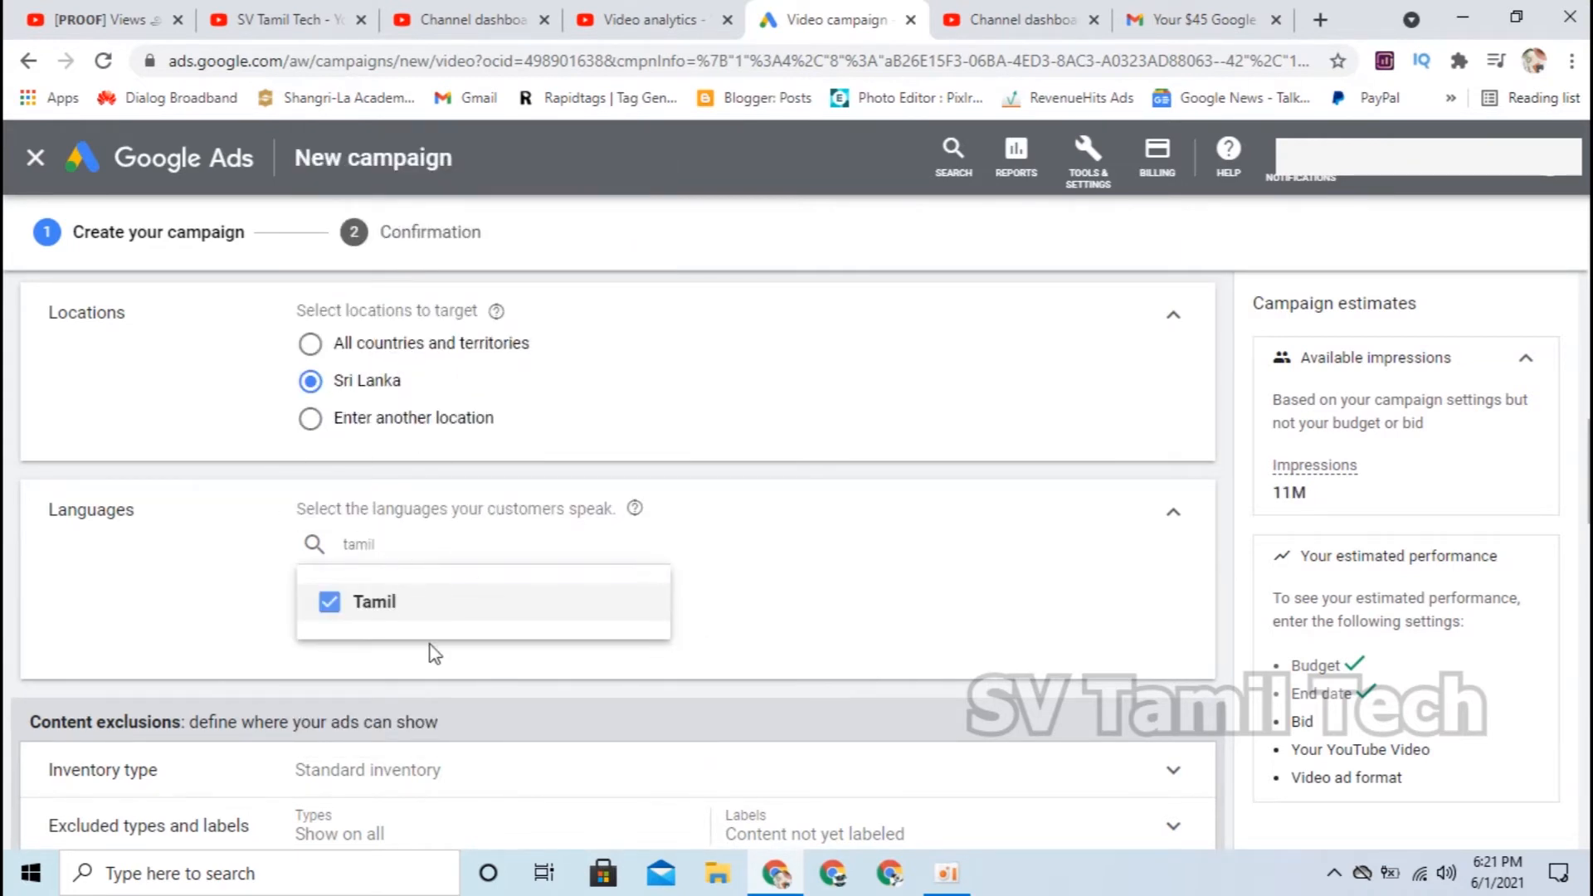
click(738, 554)
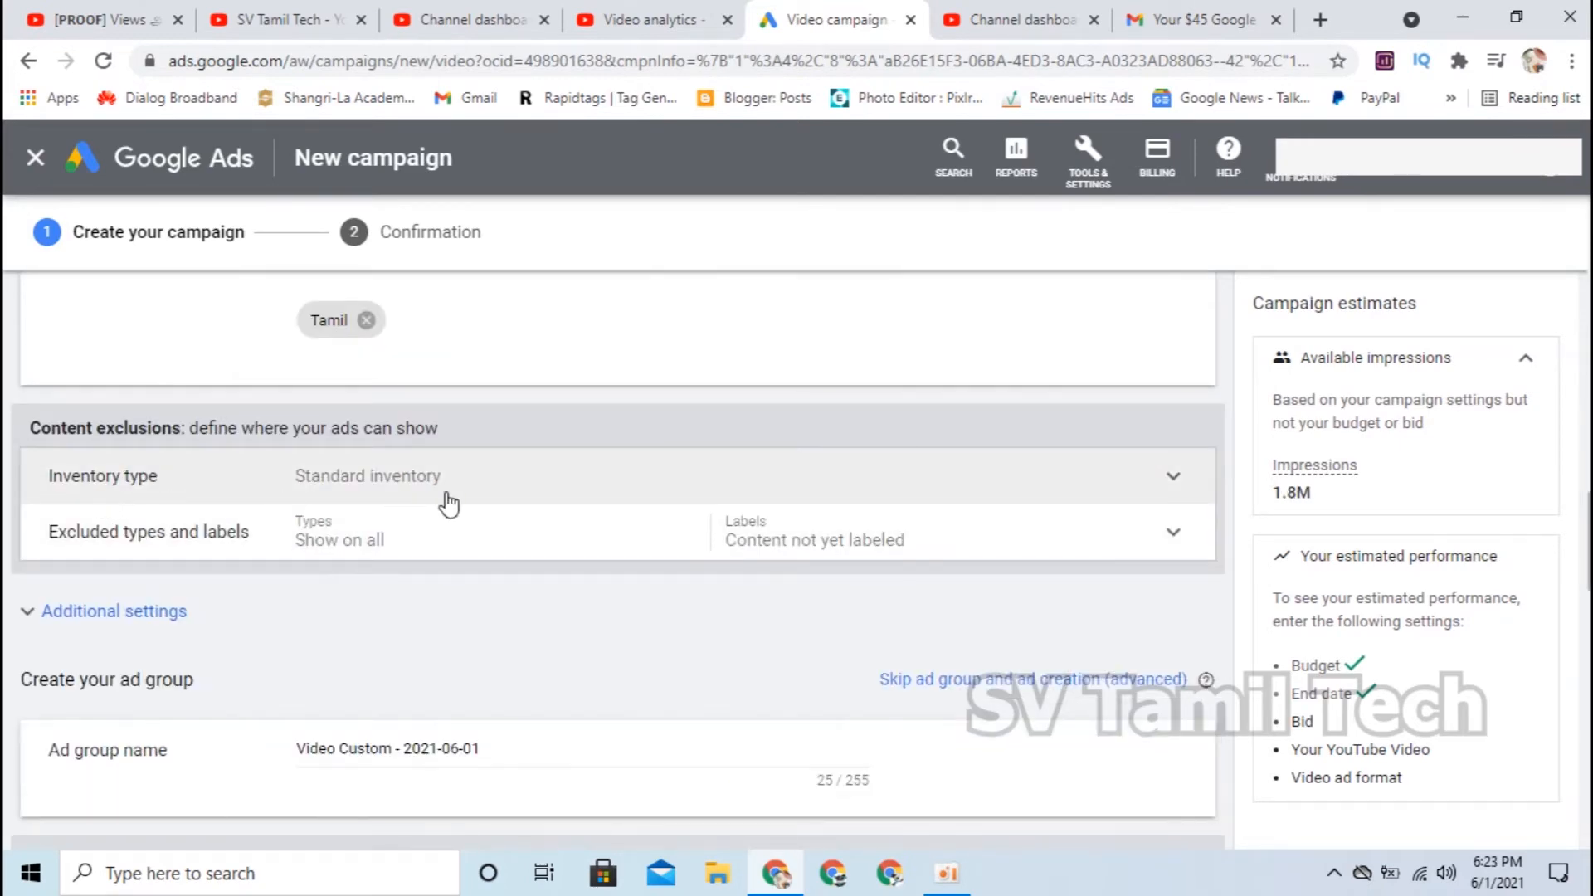
- Set the content inventory type to Expanded inventory
click(522, 487)
scroll(497, 531, down, 3)
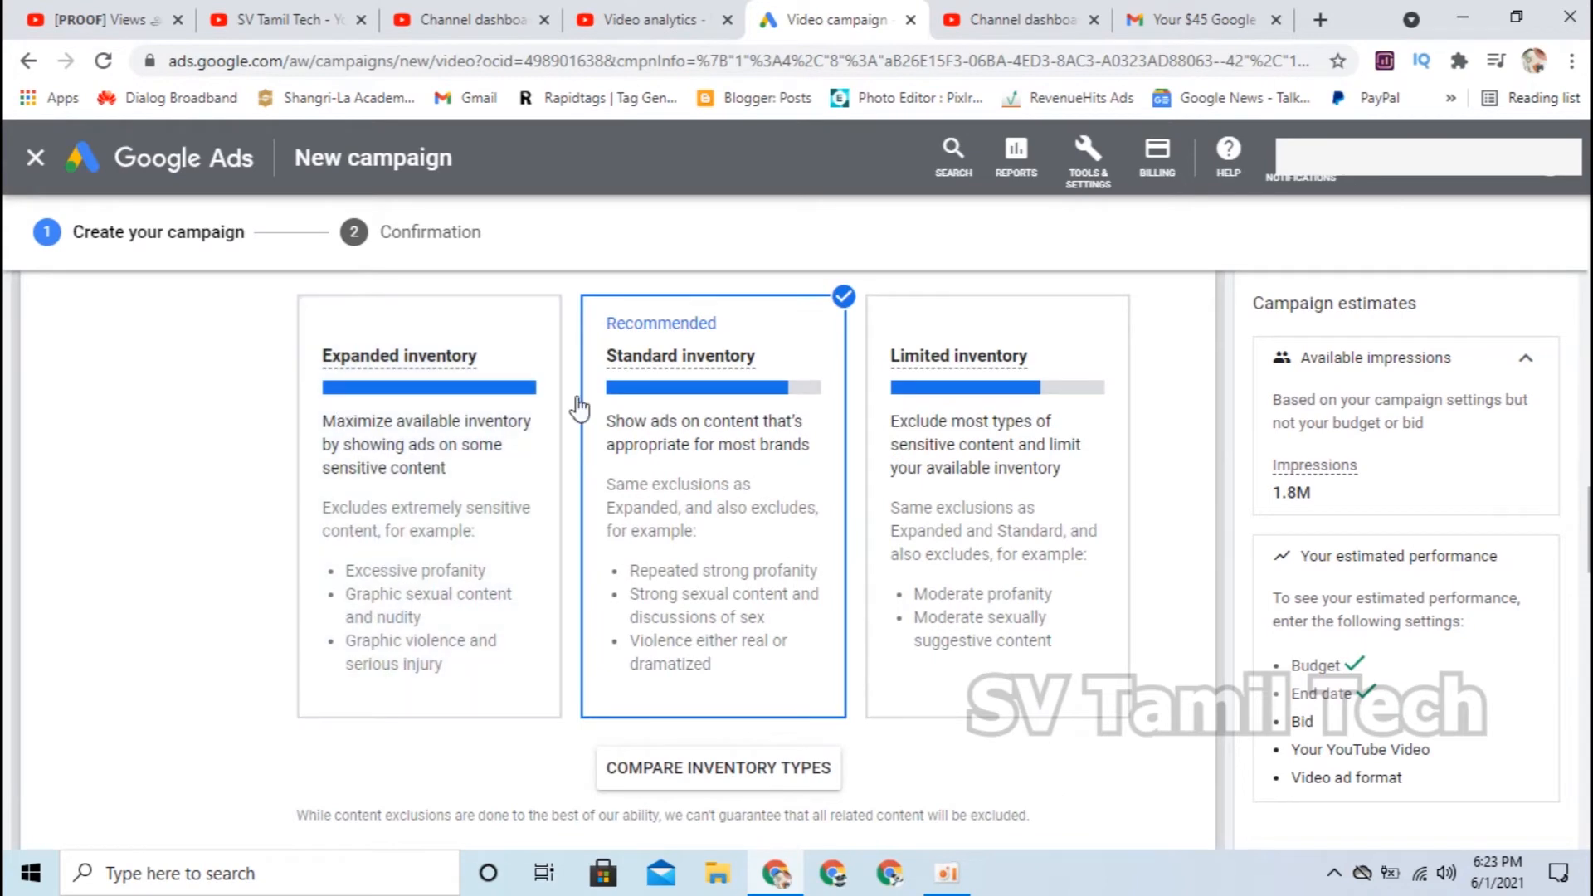
click(427, 402)
scroll(185, 486, up, 1)
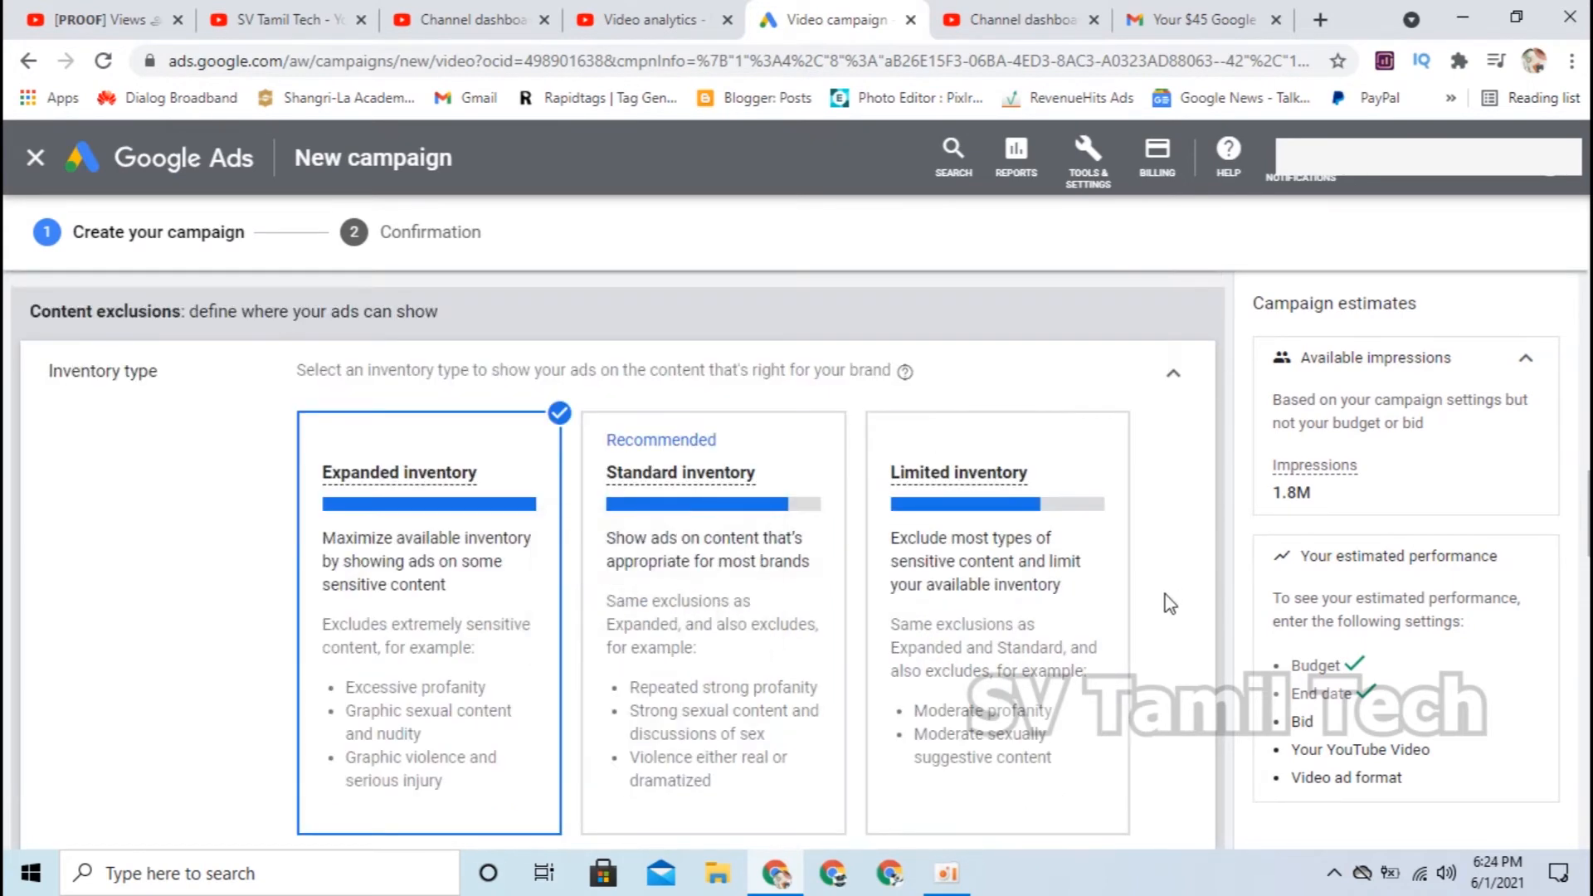
scroll(1192, 738, down, 1)
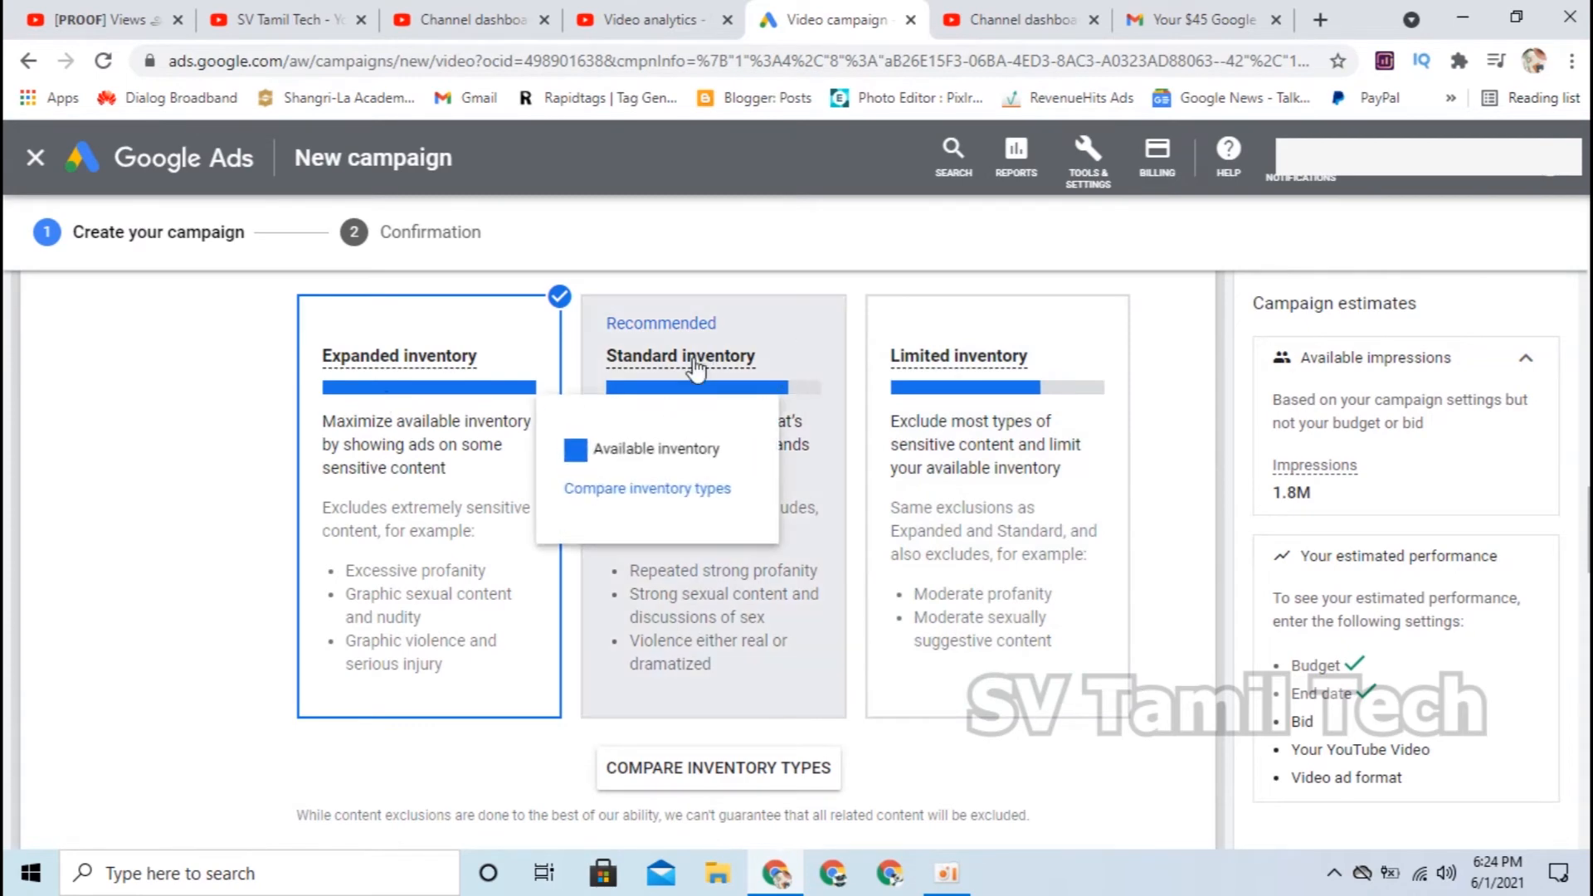
mouse_move(697, 365)
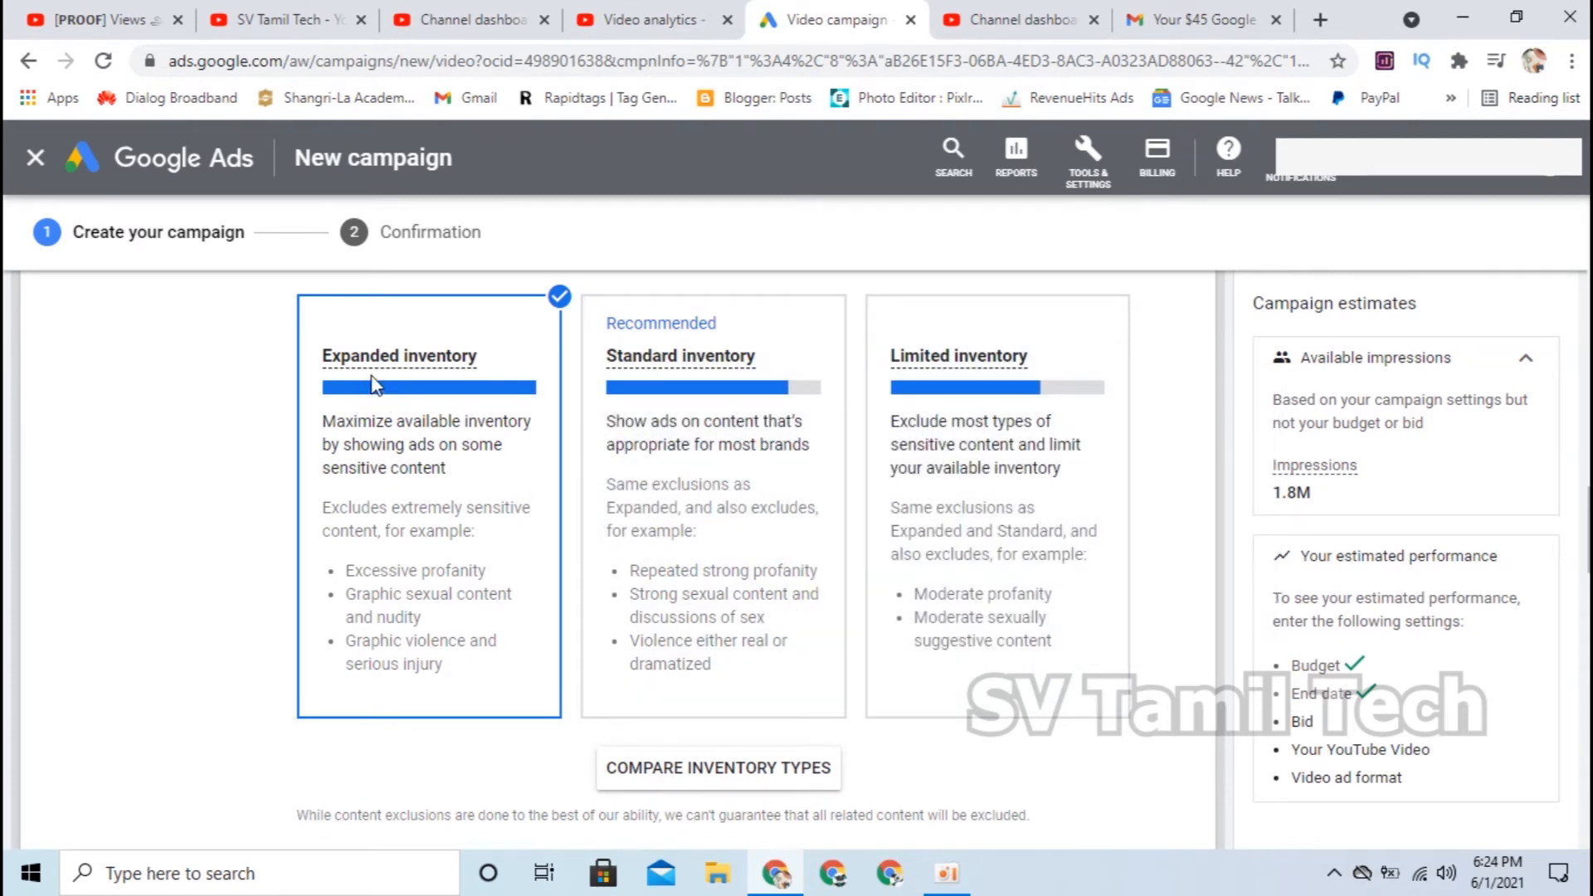
- Exclude embedded YouTube videos and live streaming videos, and remove the exclusion for content not yet labeled
scroll(430, 647, down, 3)
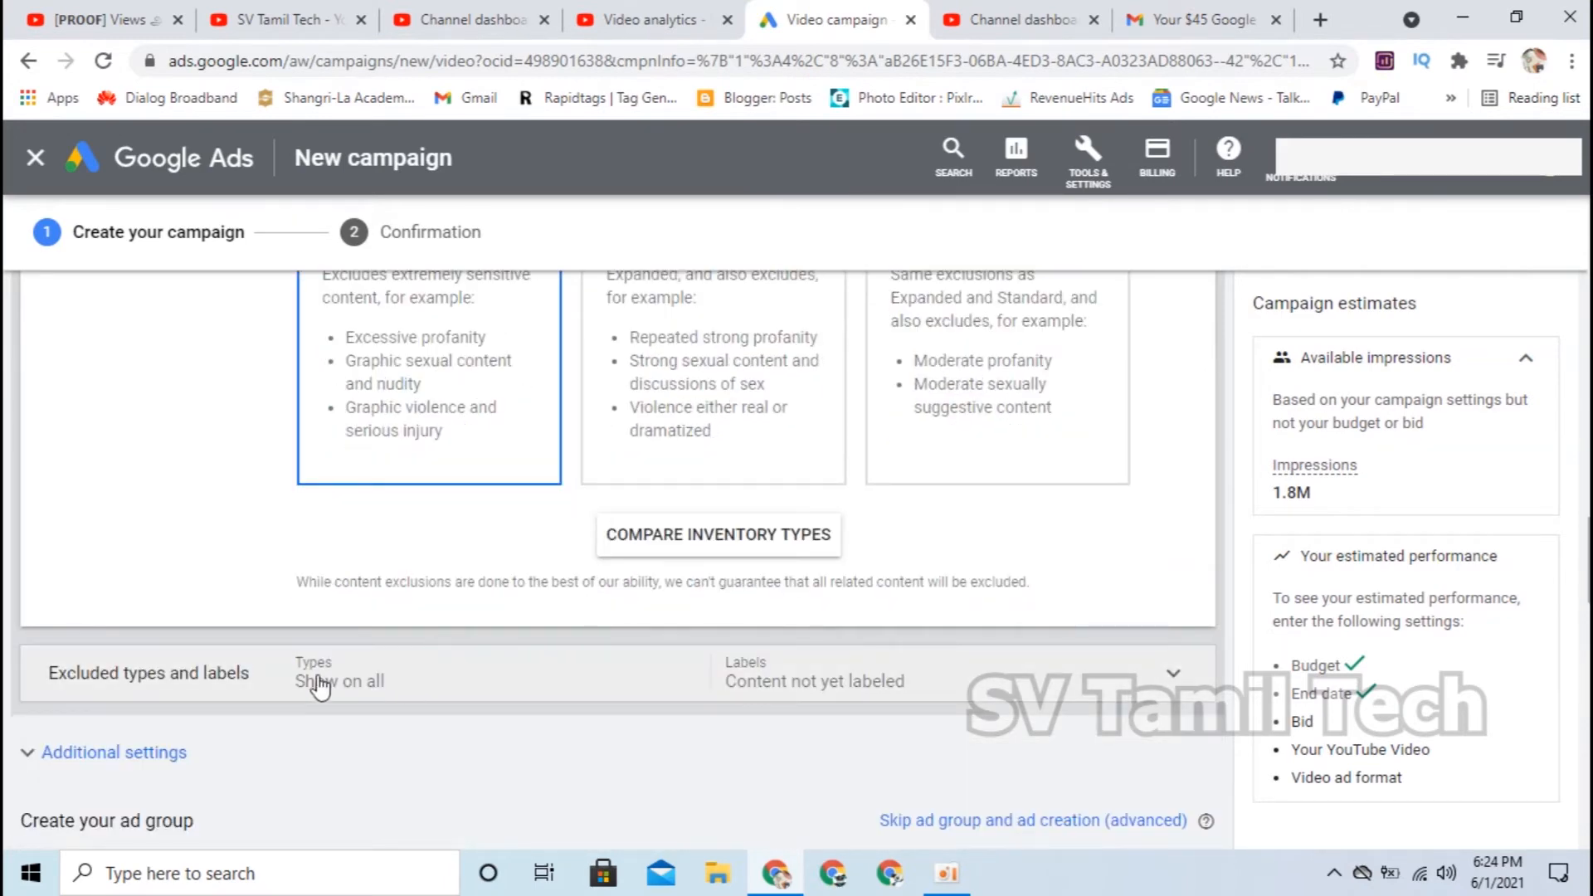
click(455, 686)
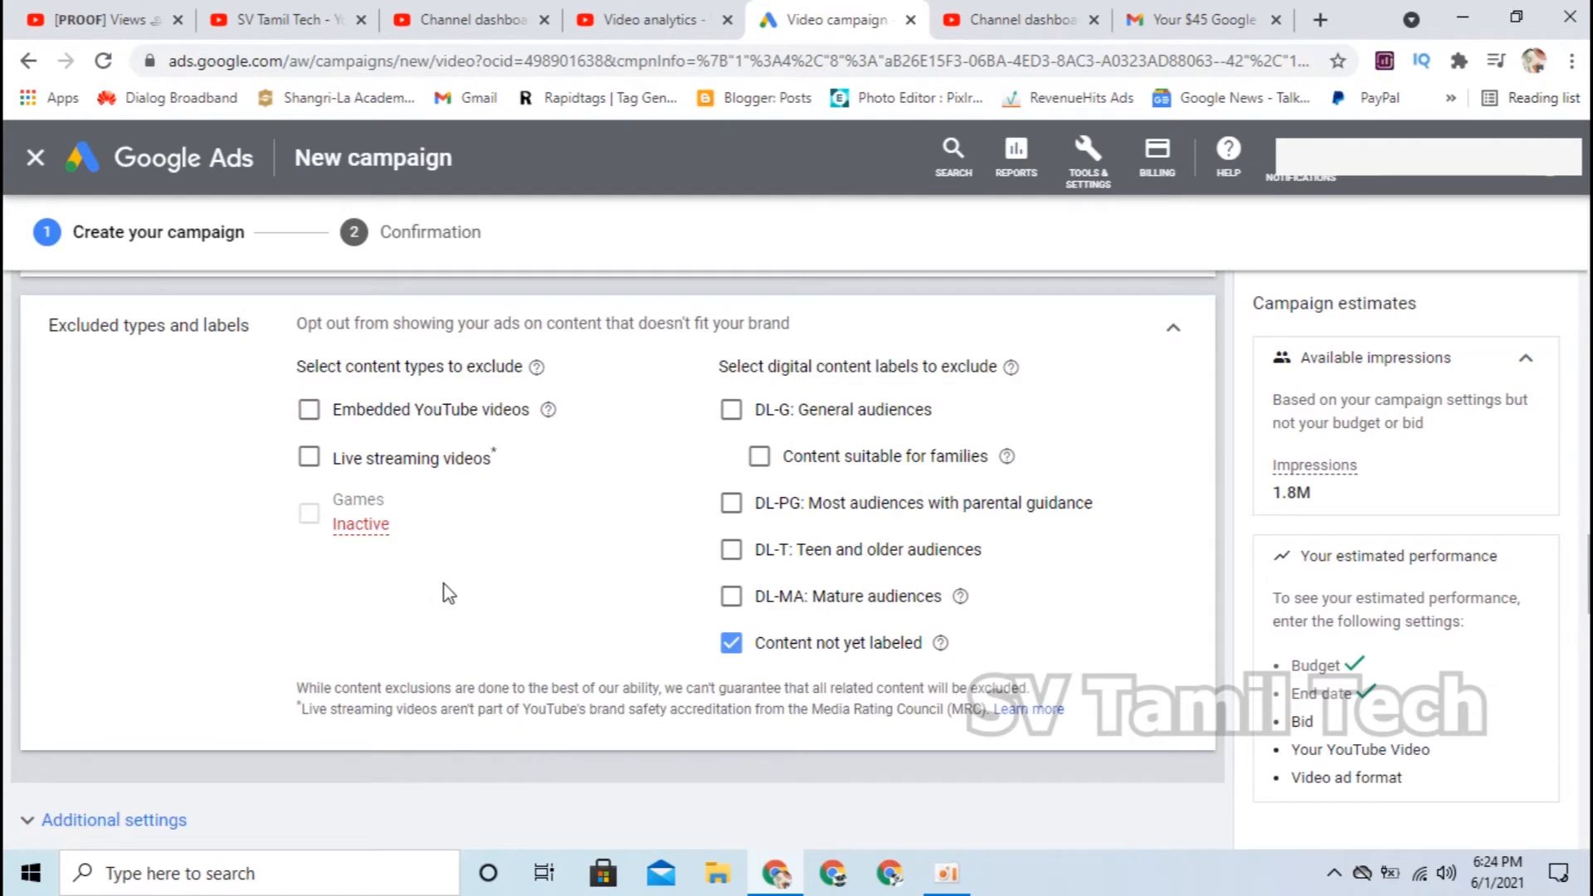
click(310, 410)
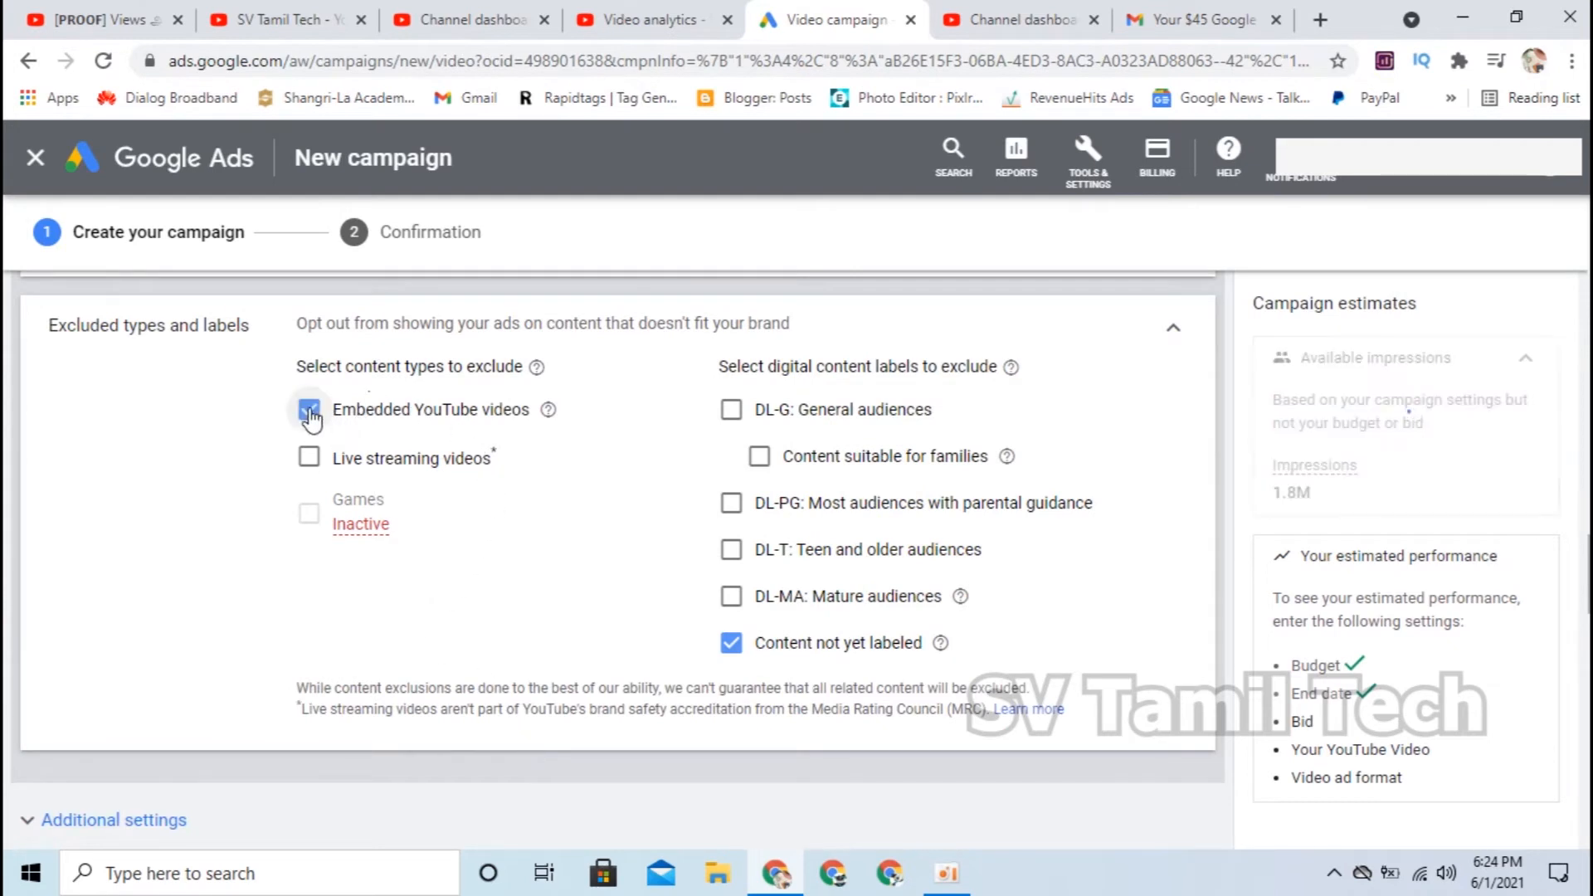
click(309, 460)
click(731, 643)
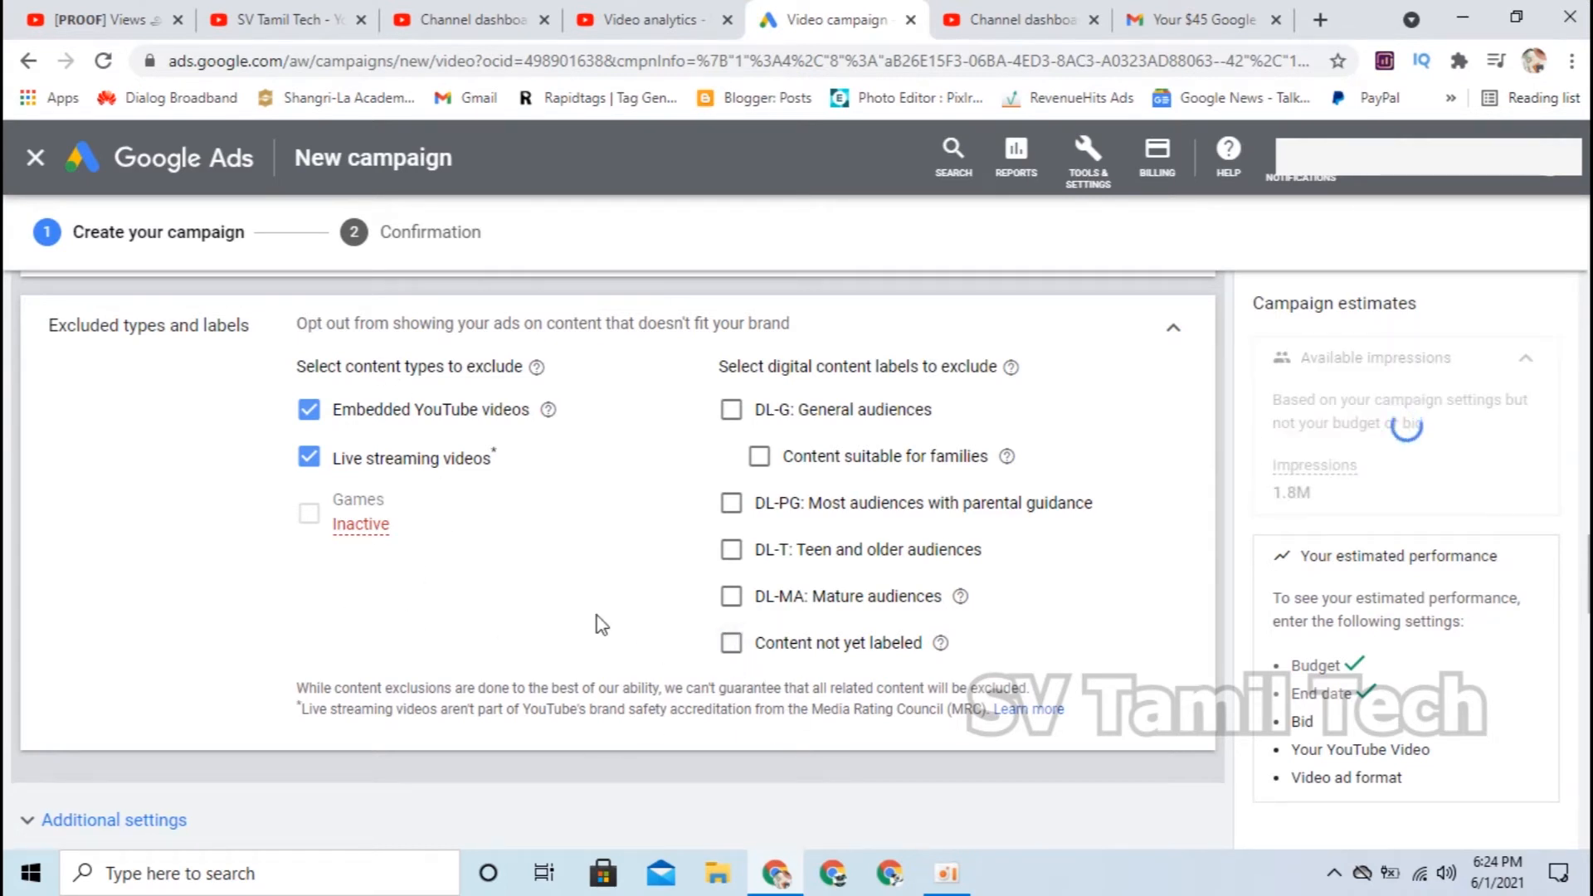
- Set specific device targeting for the campaign so that only mobile phones are included, excluding computers, tablets and TV screens
scroll(464, 581, down, 3)
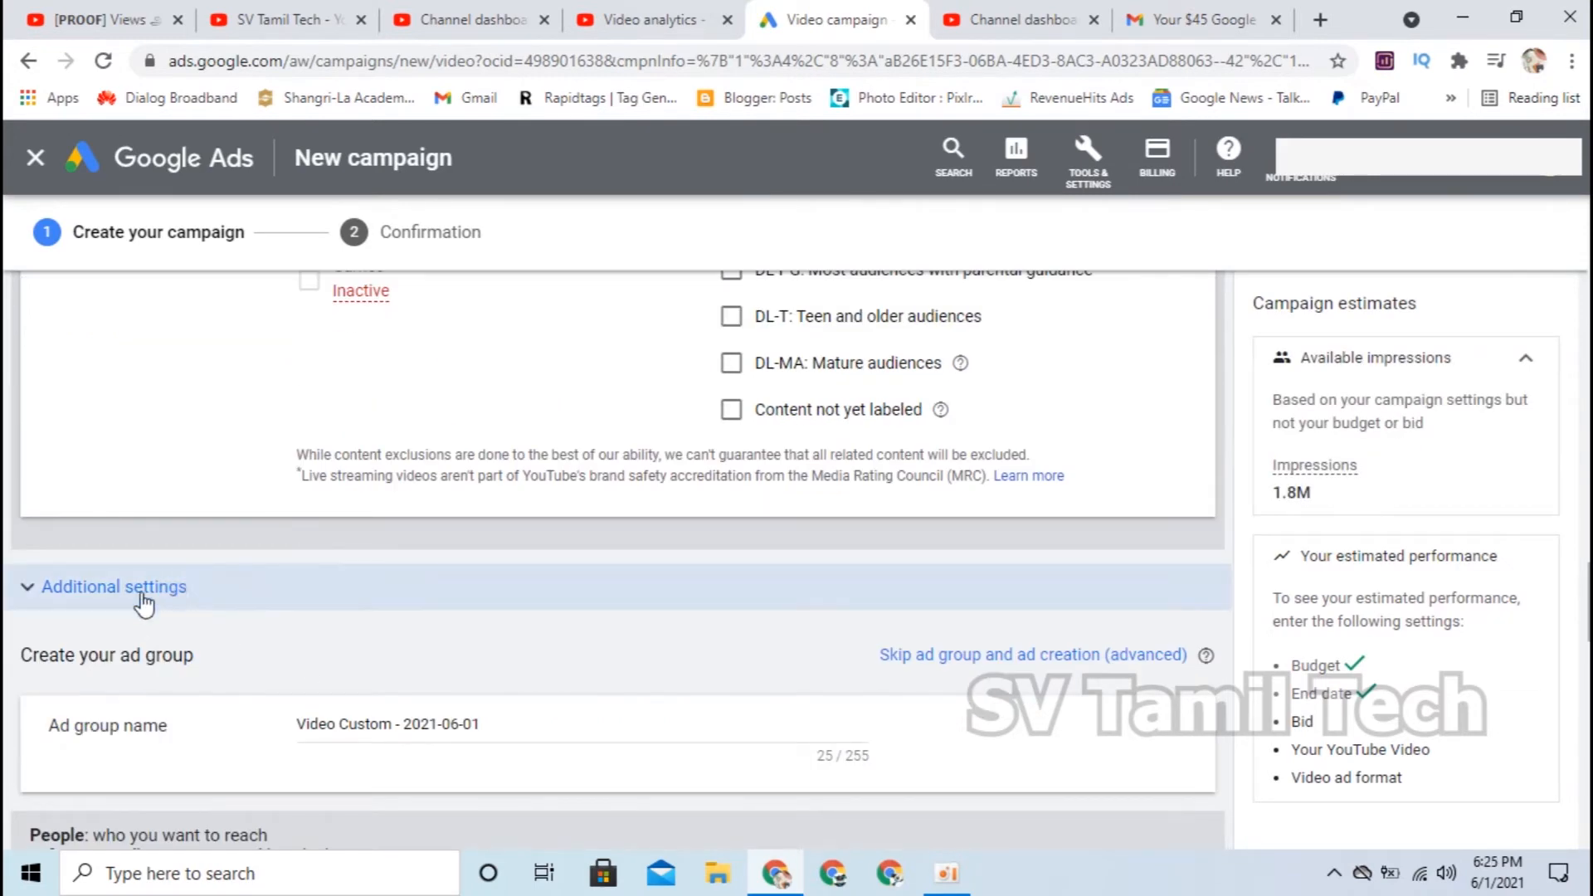
click(61, 594)
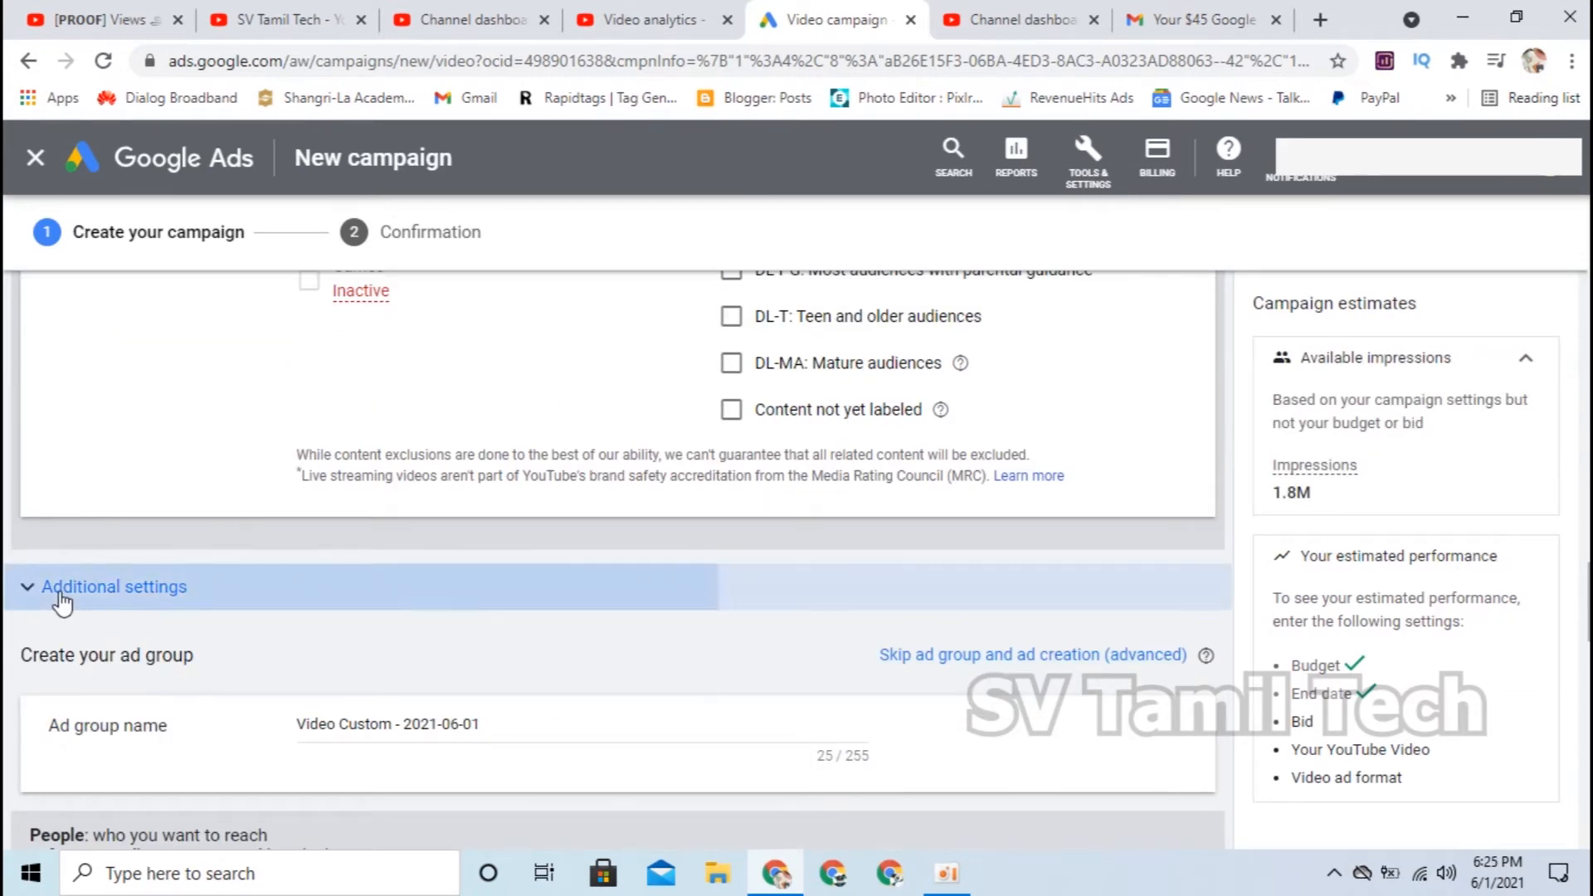
scroll(152, 603, down, 1)
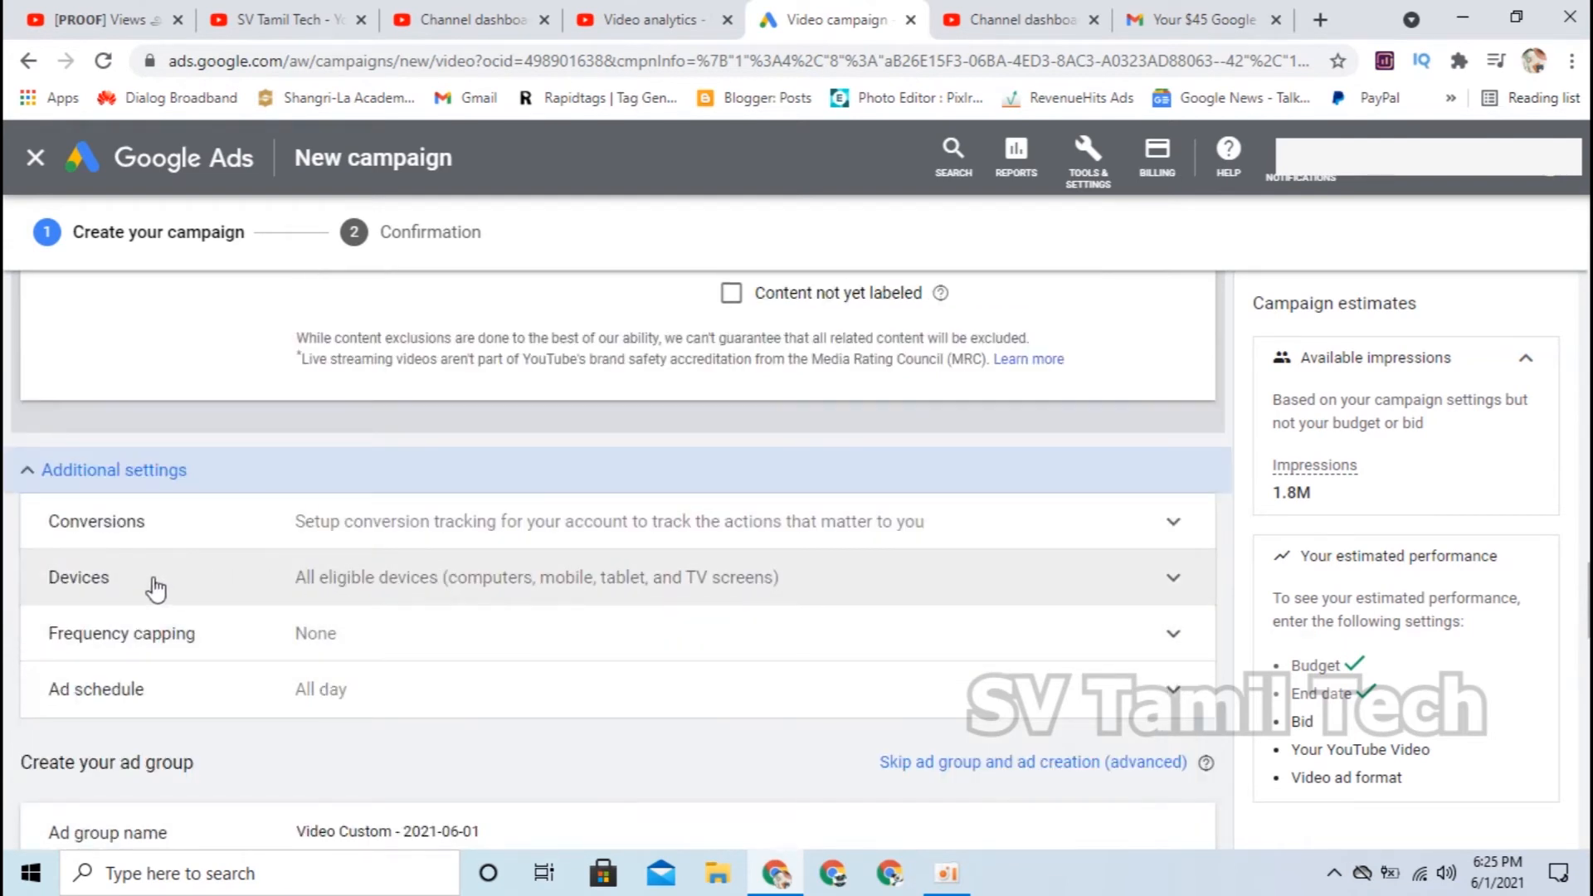
click(528, 584)
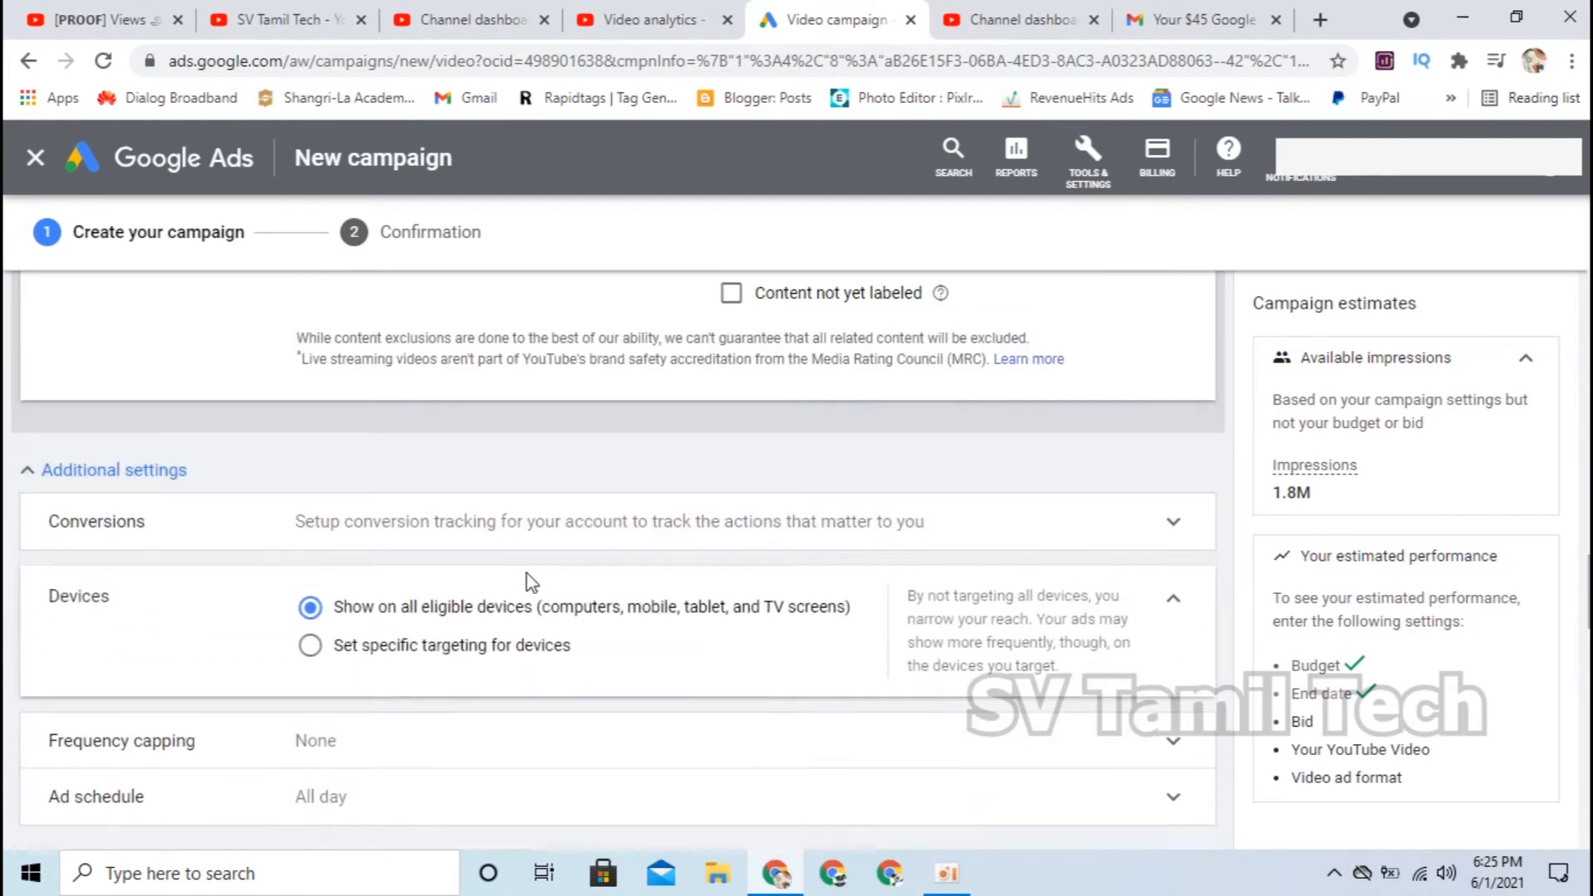
click(340, 662)
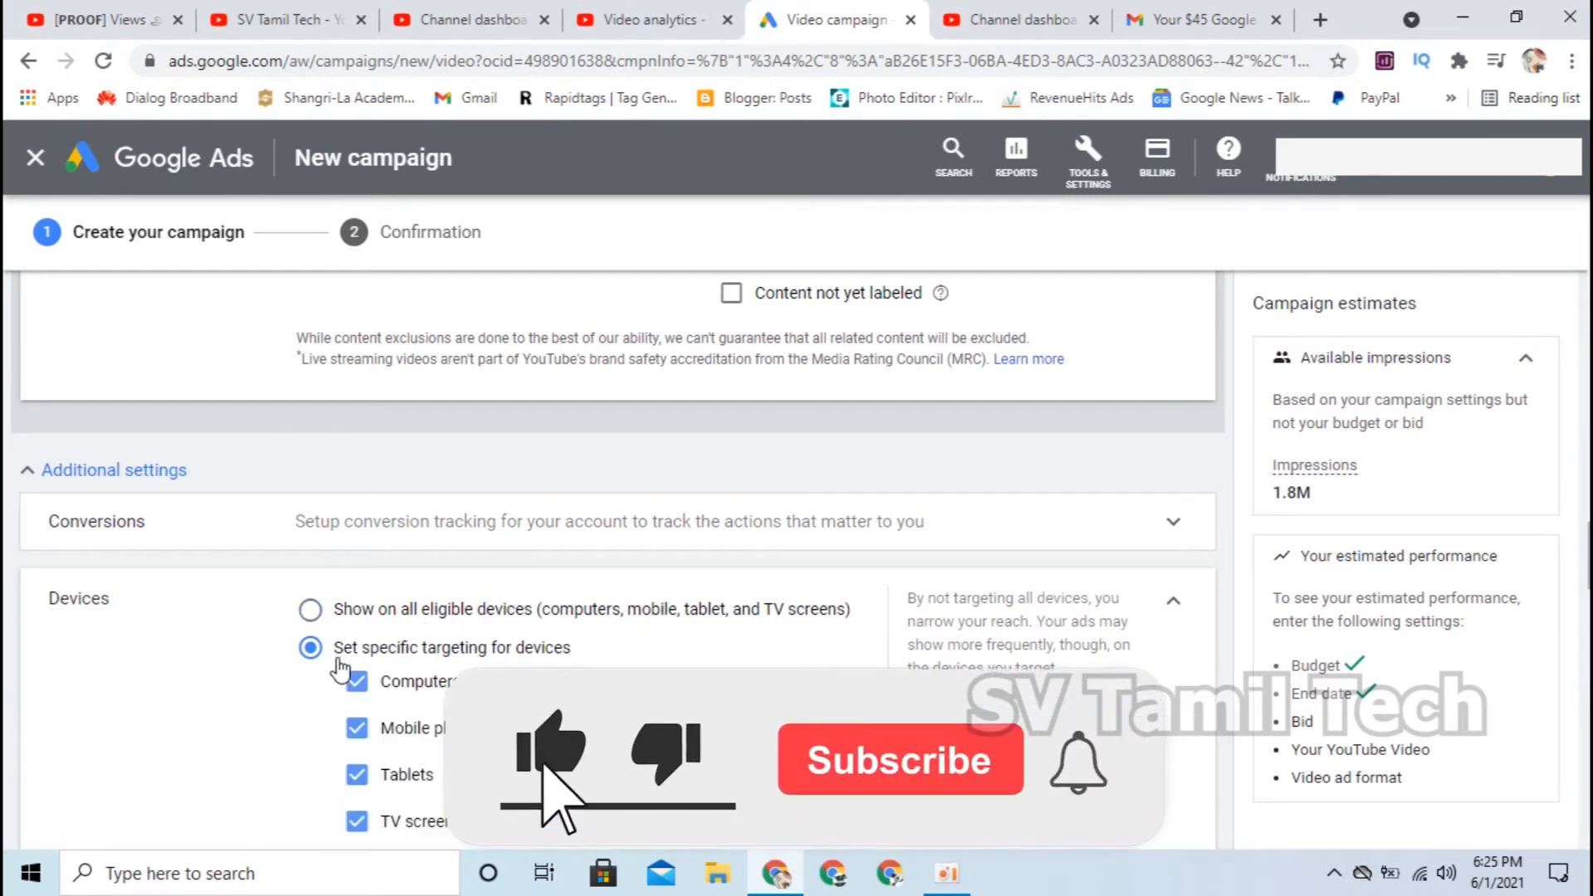
scroll(340, 669, down, 1)
click(357, 611)
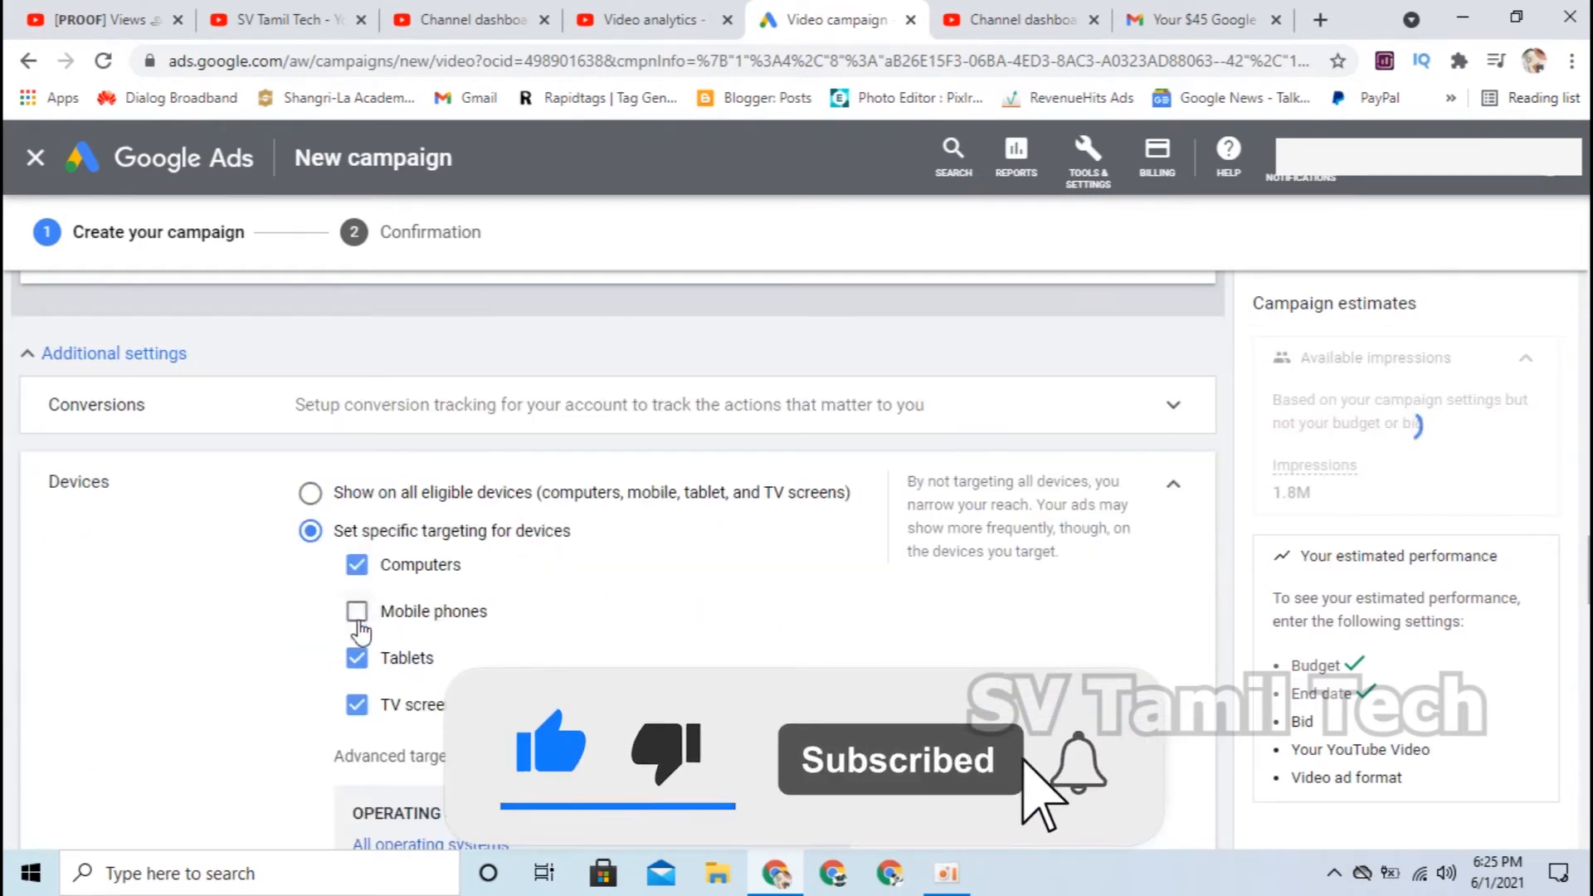
click(356, 657)
click(357, 704)
click(357, 611)
click(357, 564)
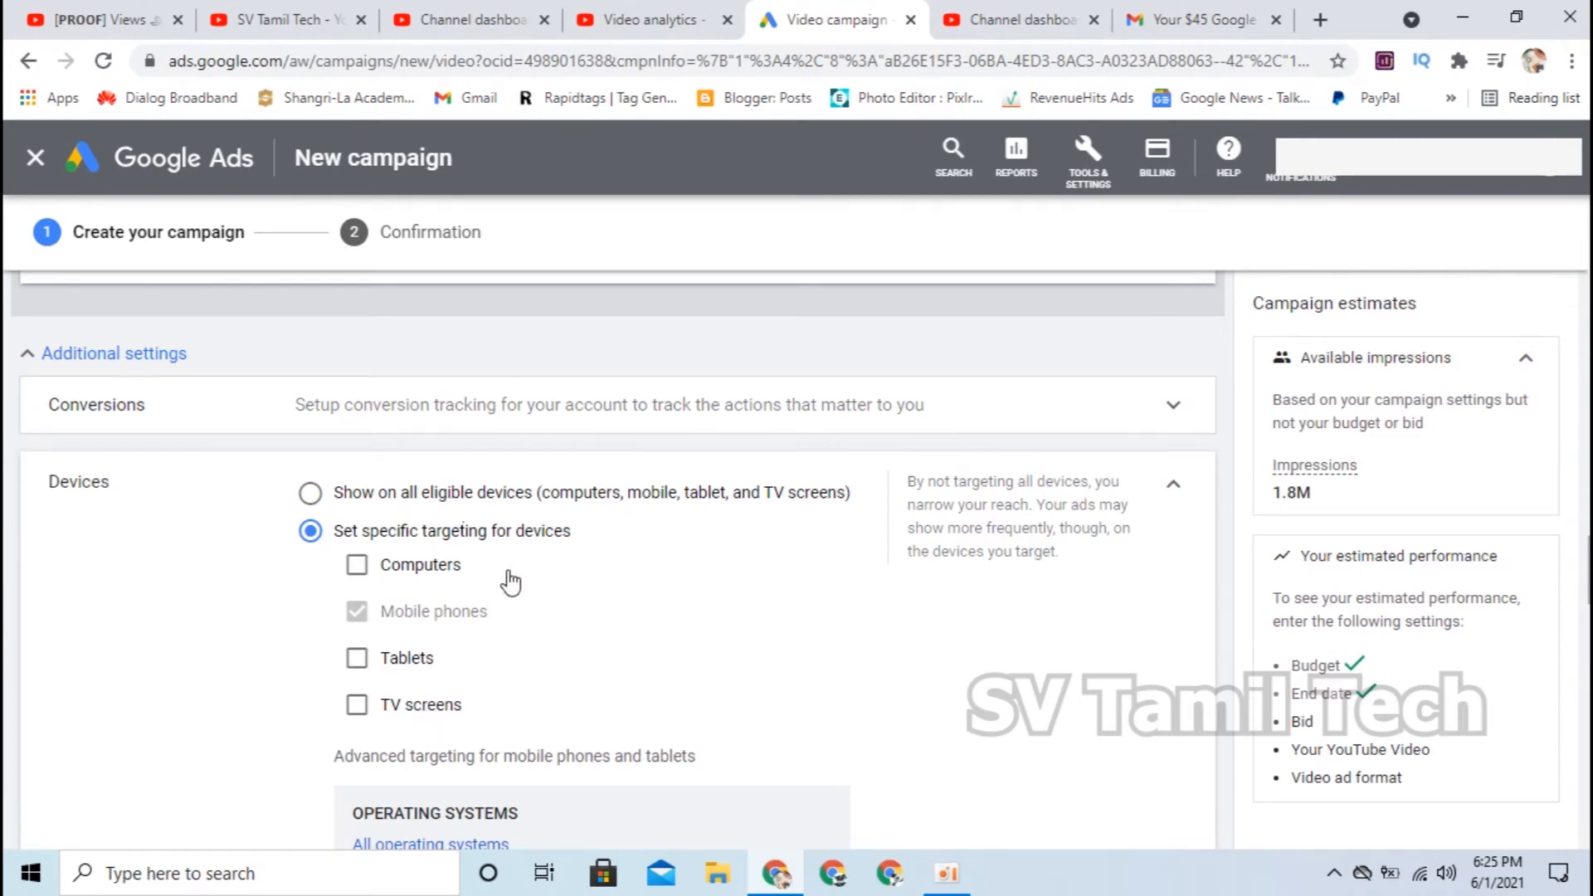
- Cap the campaign's impression frequency on a per-week basis and expand the ad schedule settings
scroll(555, 462, down, 7)
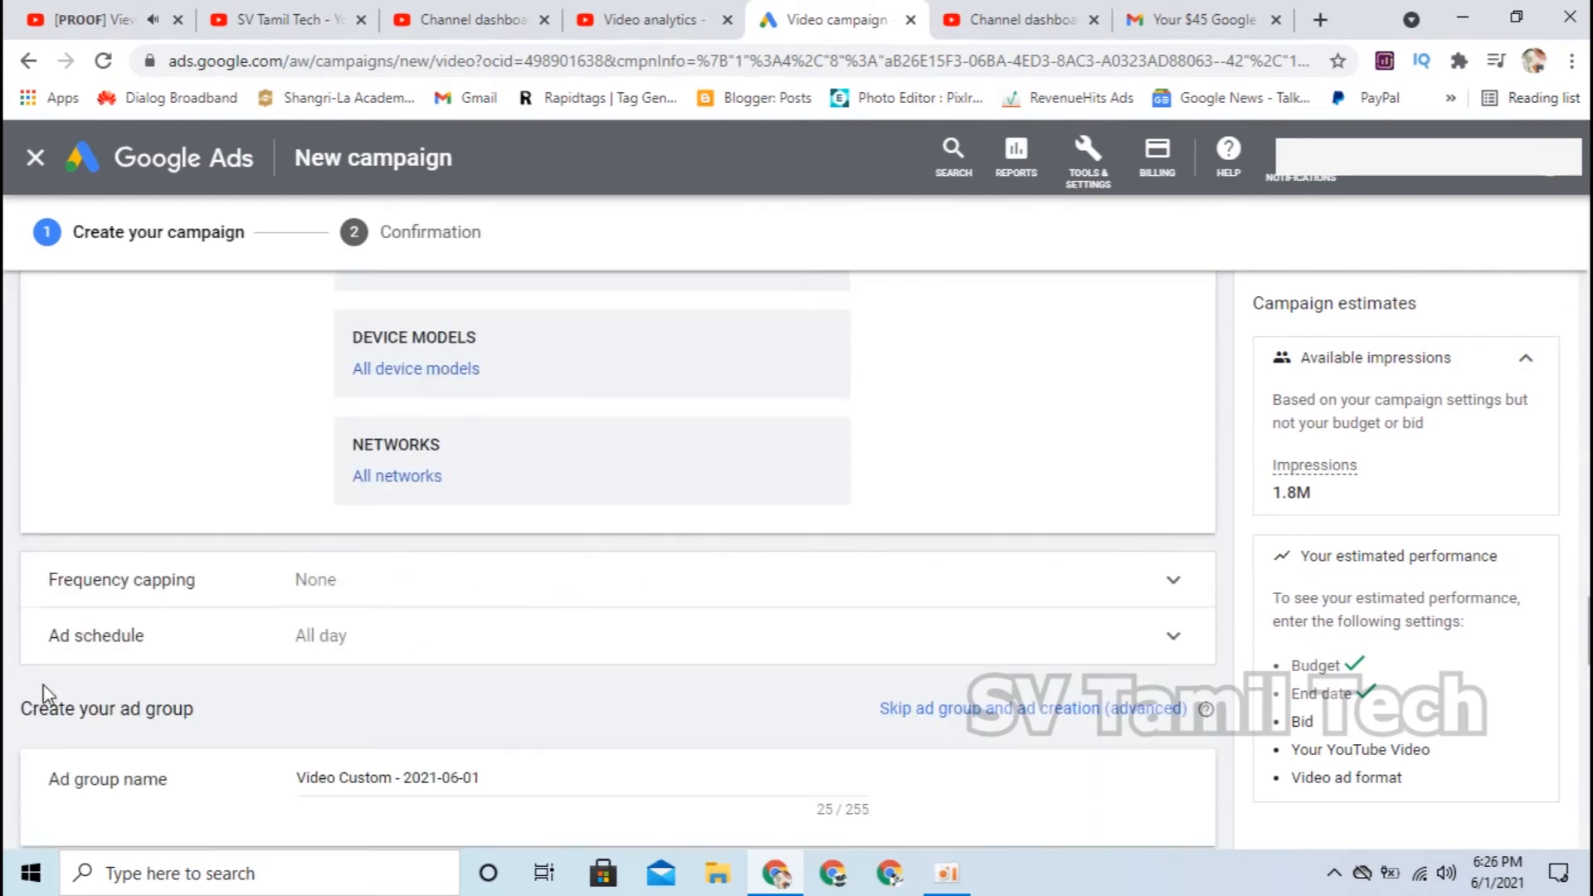
click(407, 596)
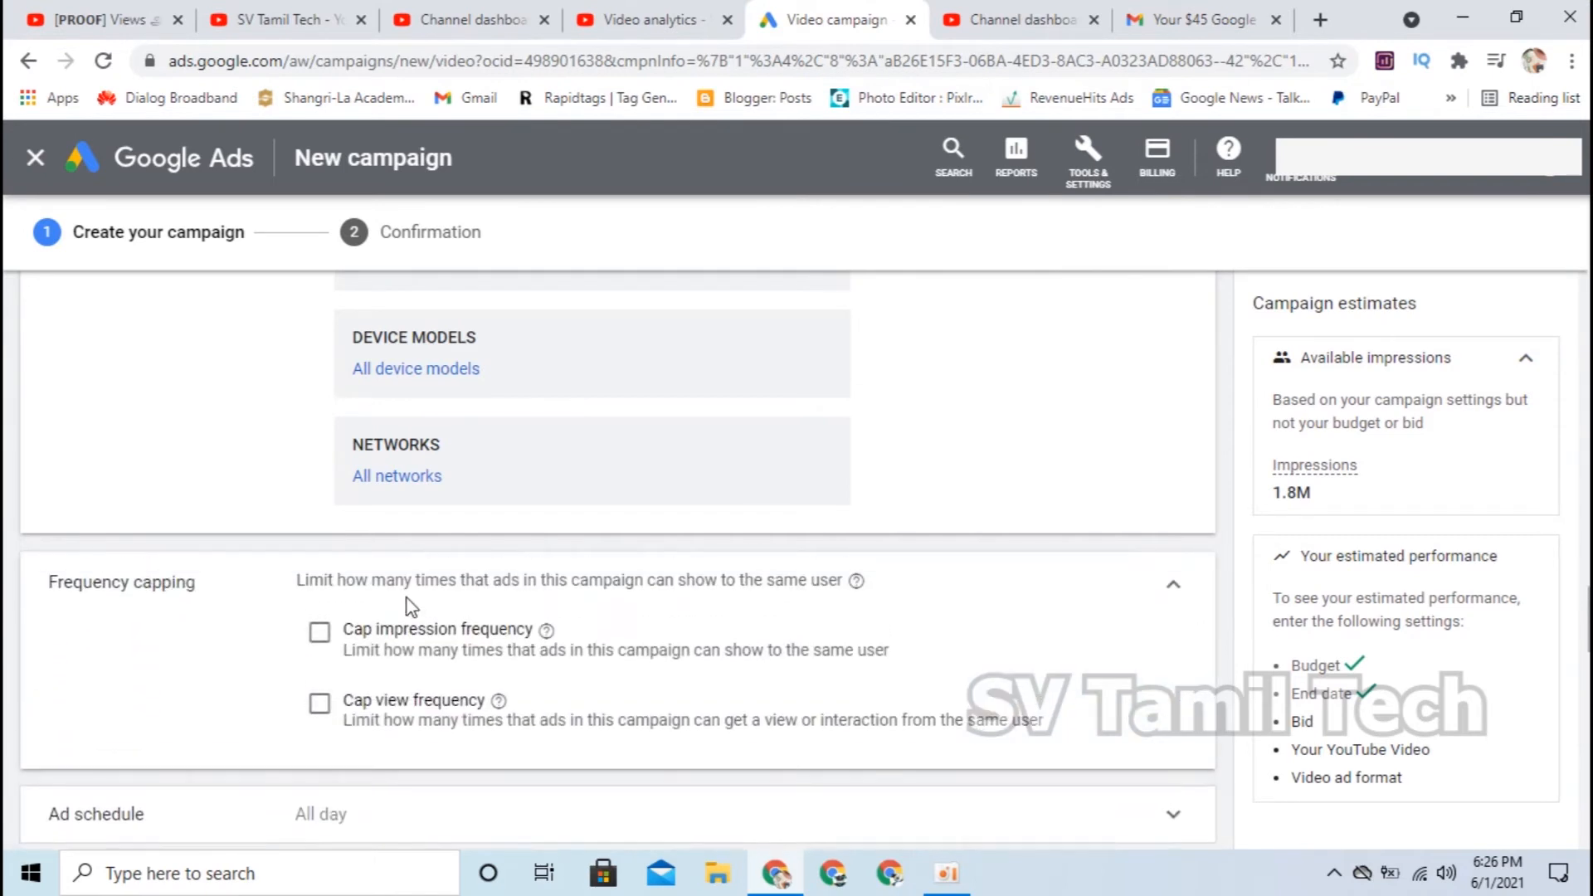
click(319, 634)
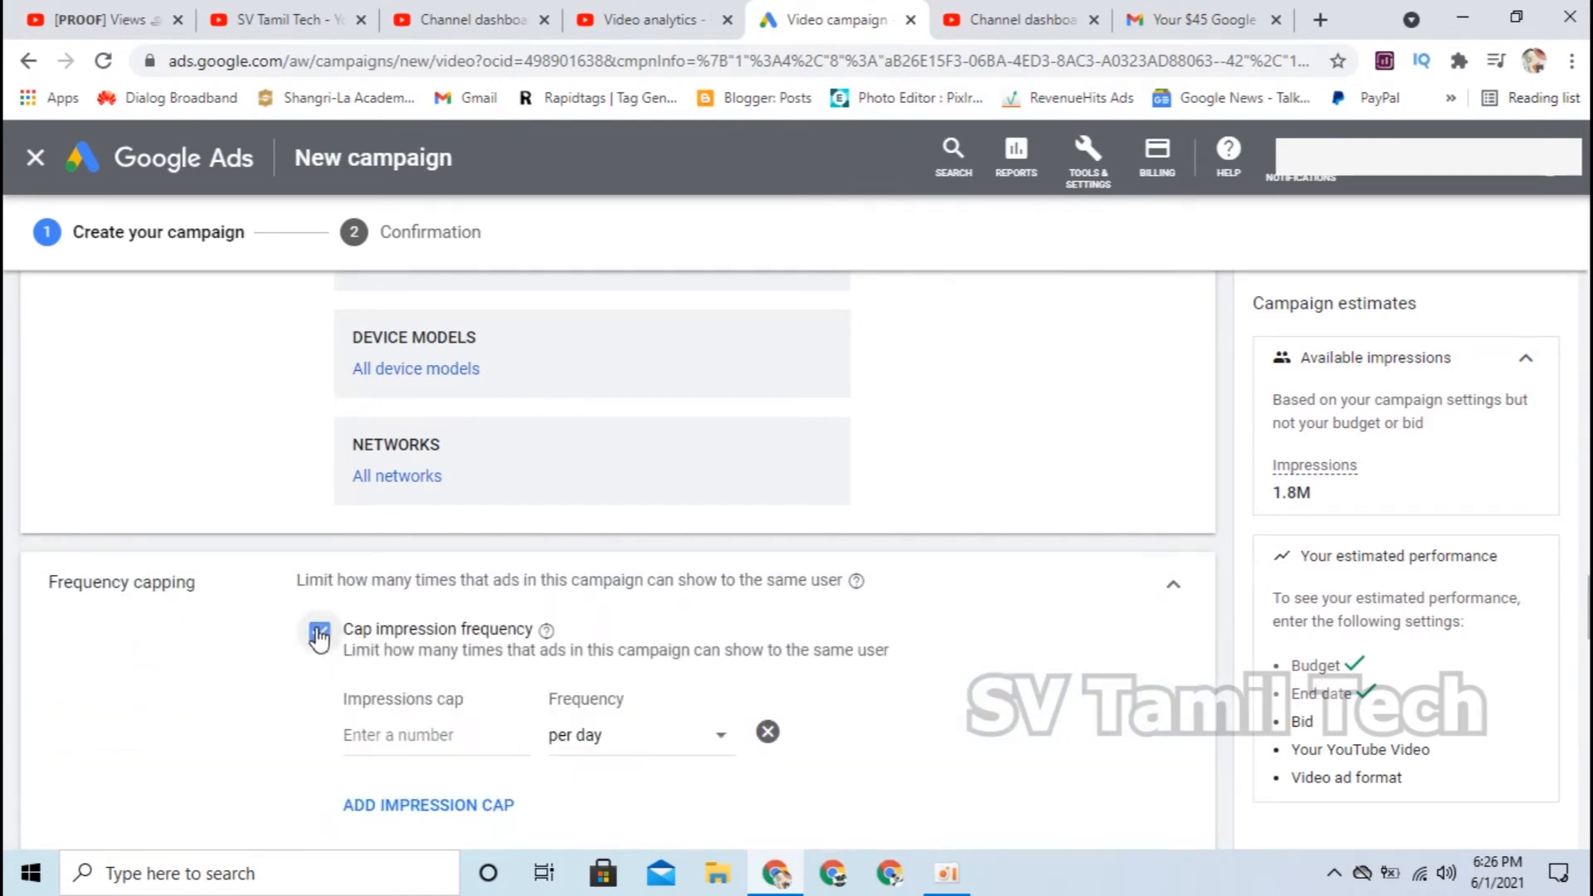
scroll(318, 639, down, 1)
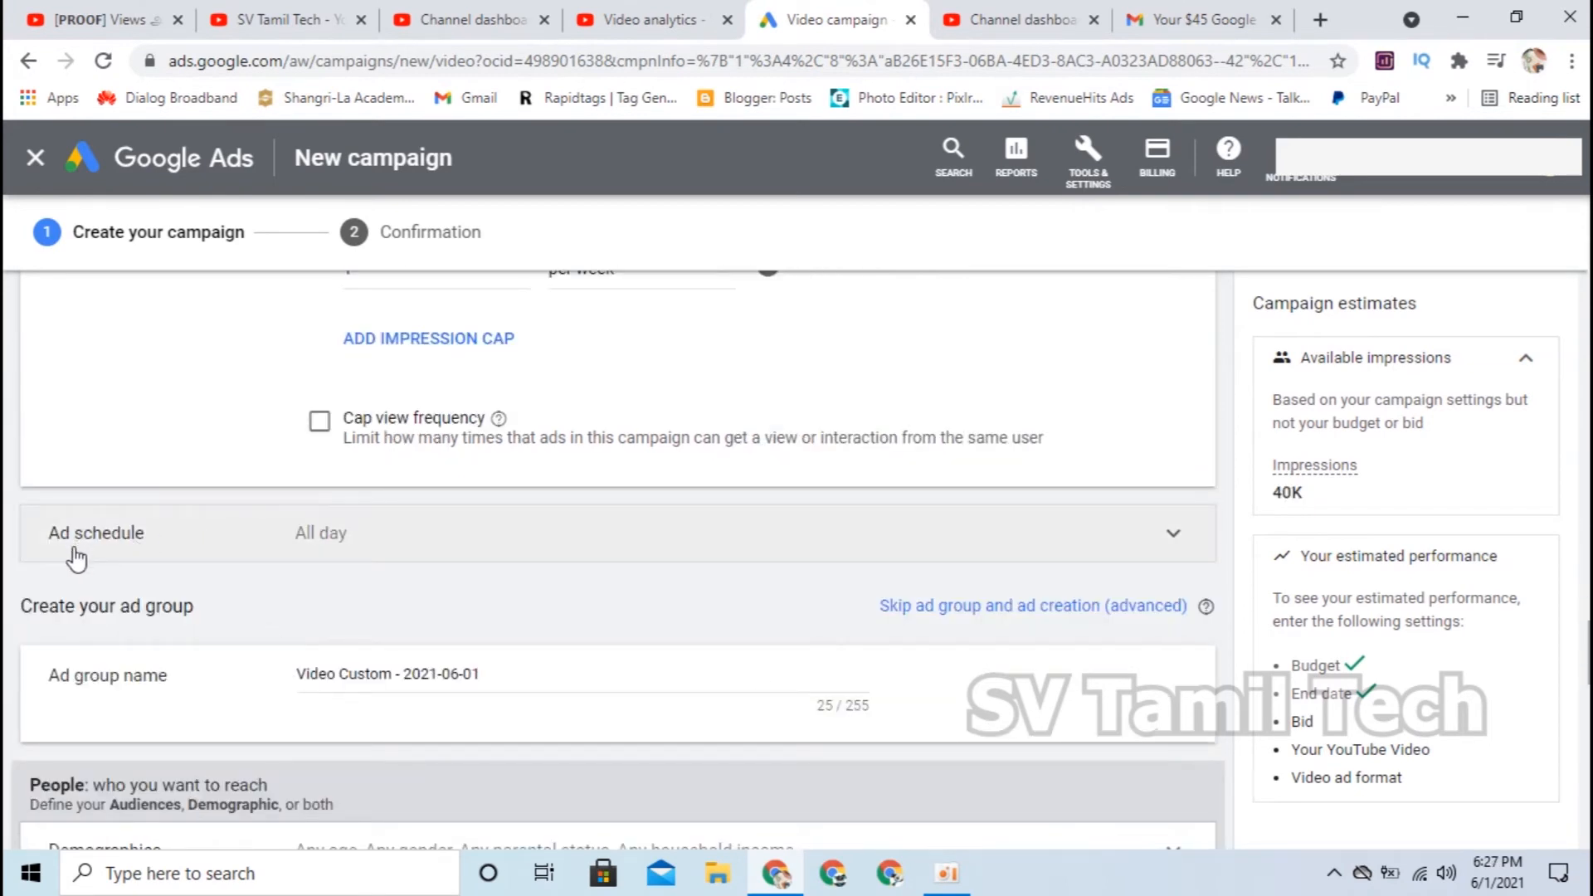
click(415, 549)
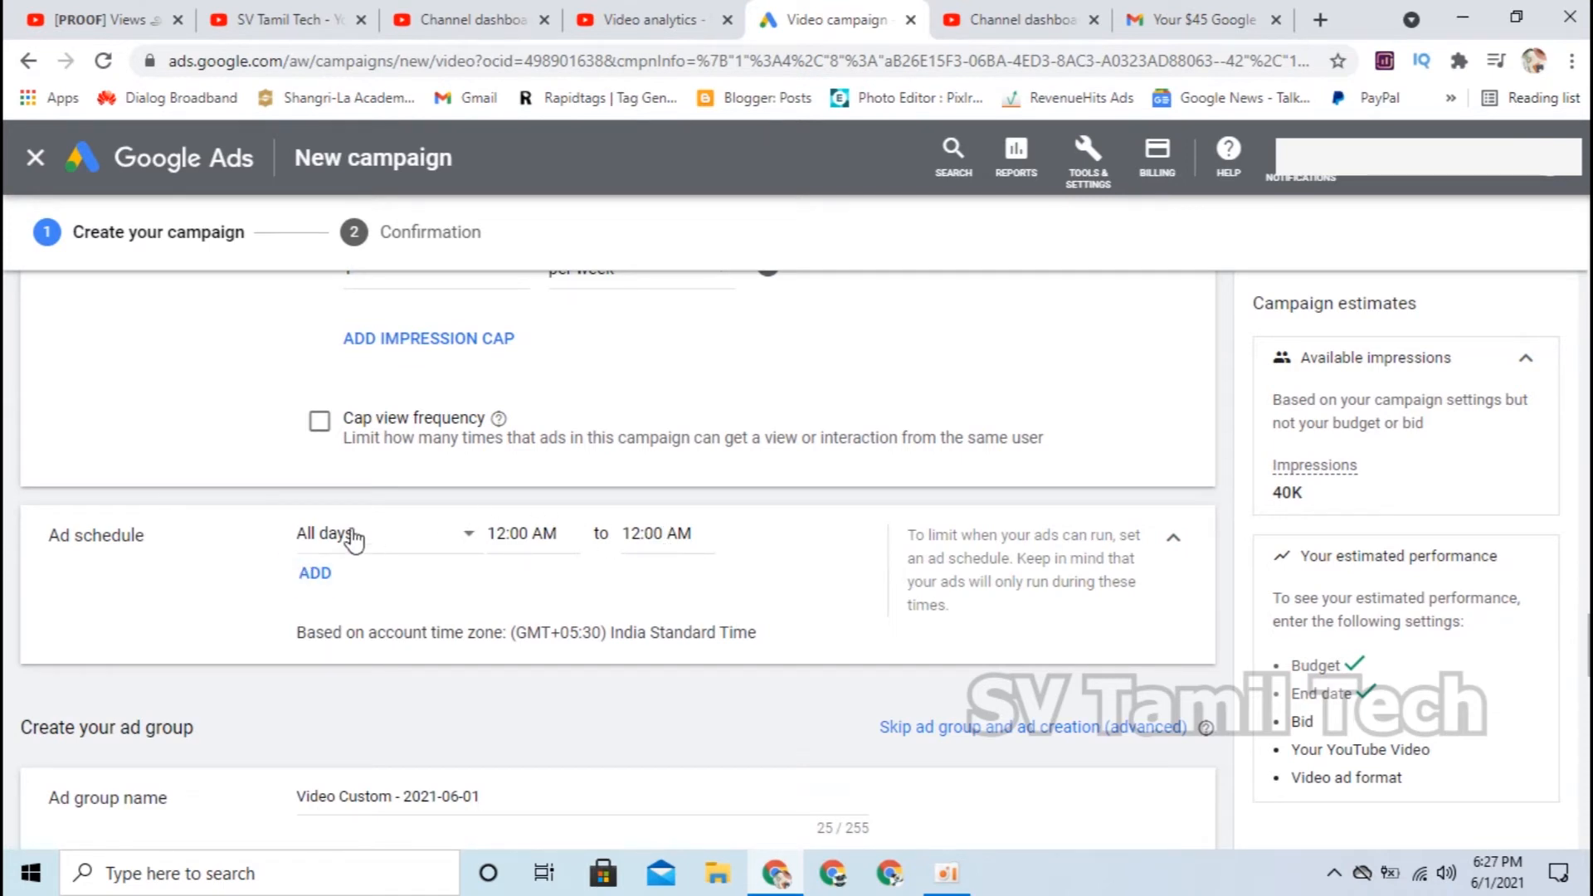
scroll(453, 554, down, 2)
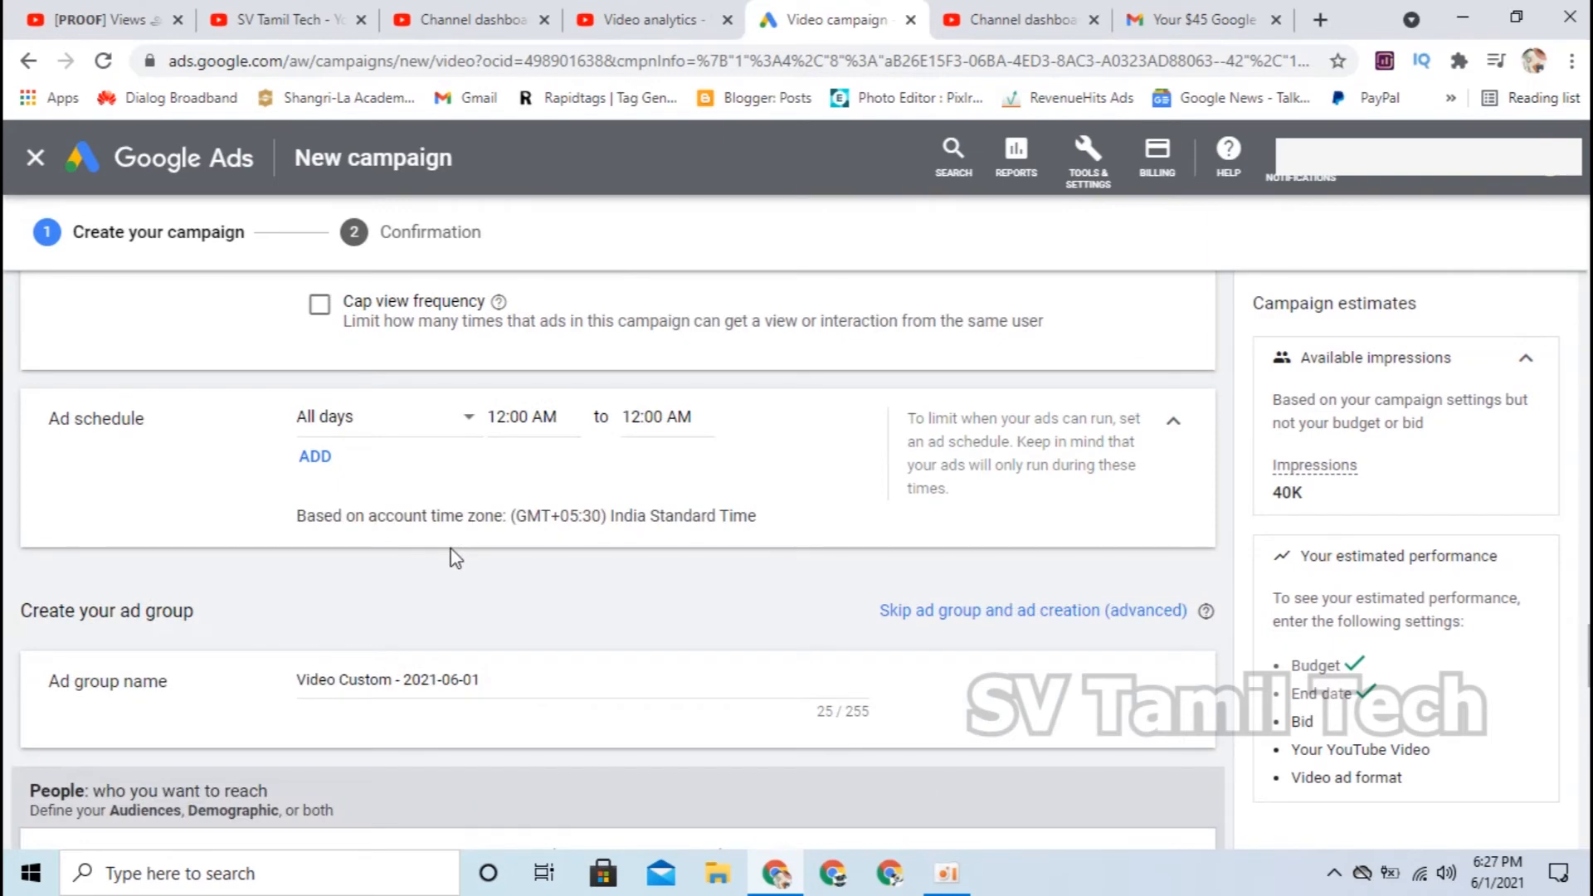
- Append "( ebay Dropshipping)" to the existing ad group name
scroll(473, 506, down, 2)
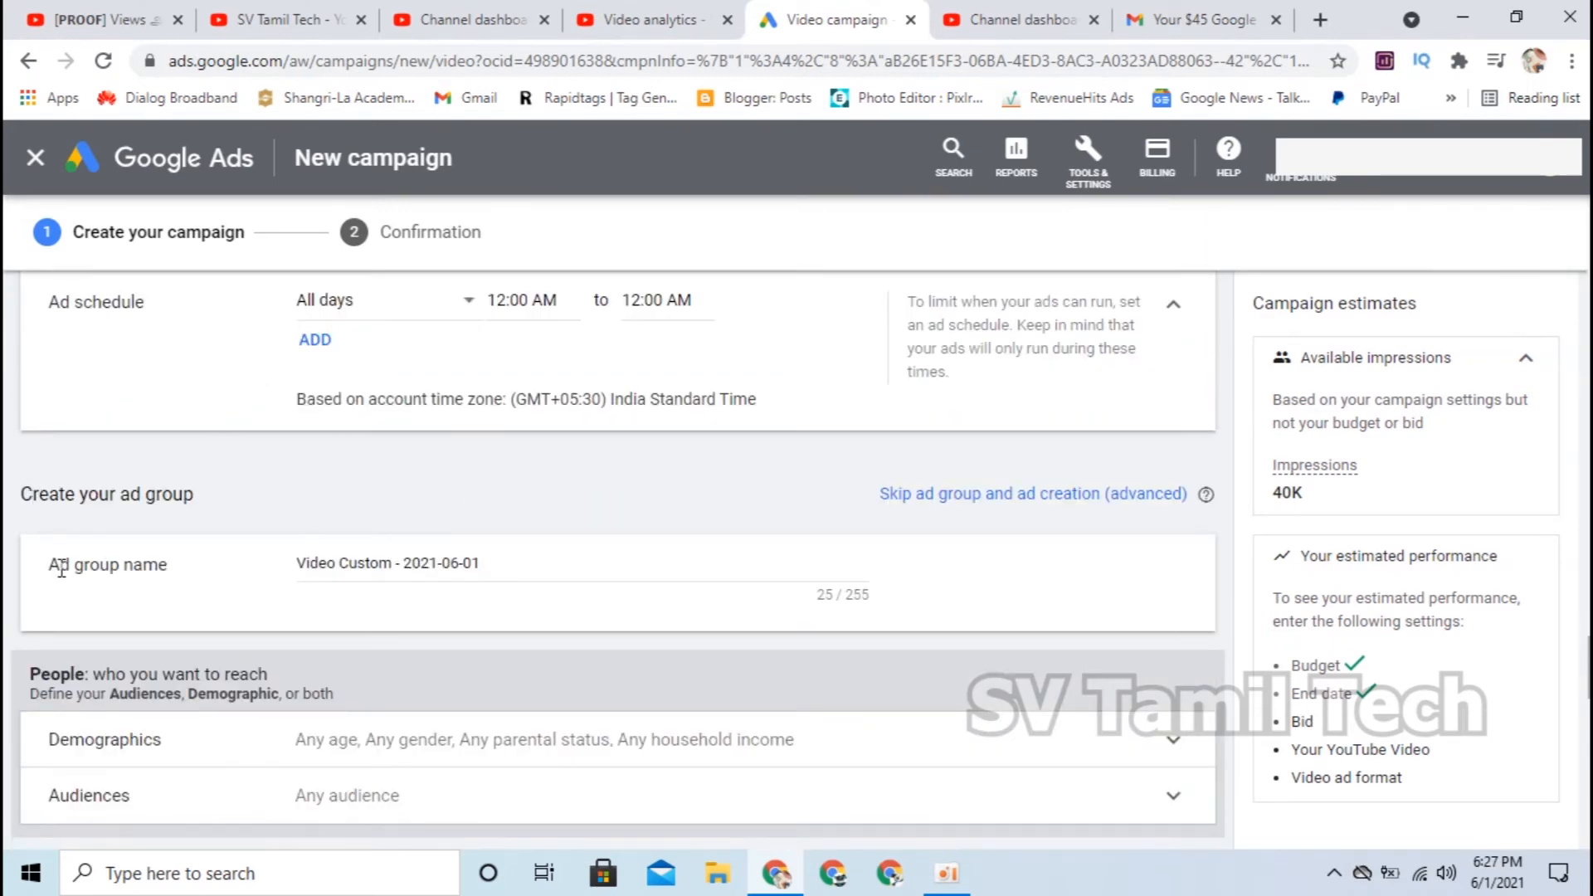
drag(60, 568, 162, 571)
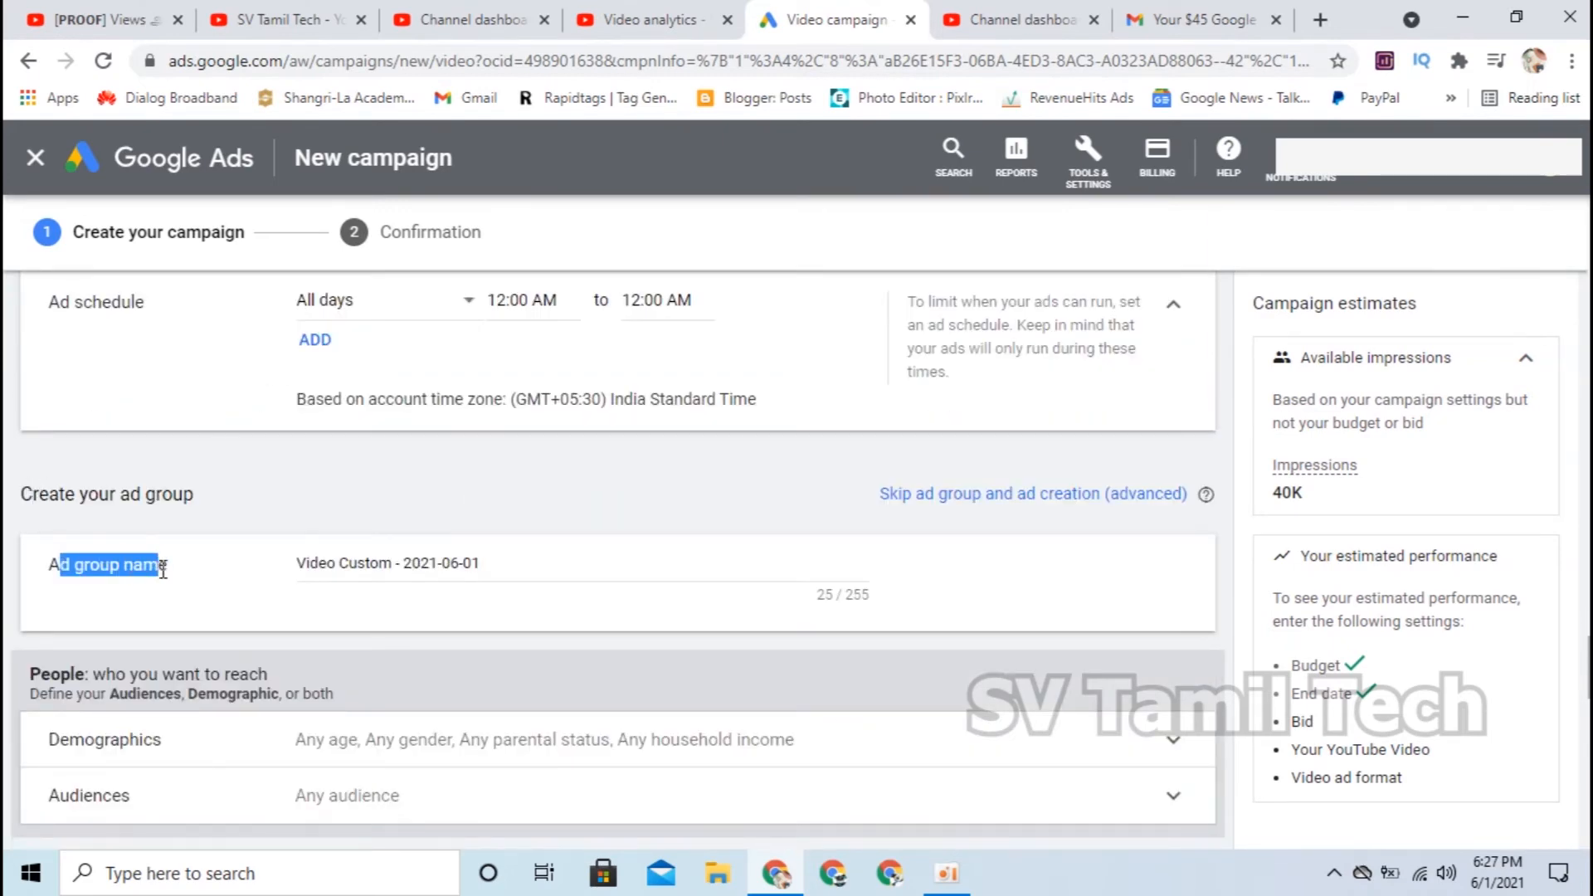
click(560, 567)
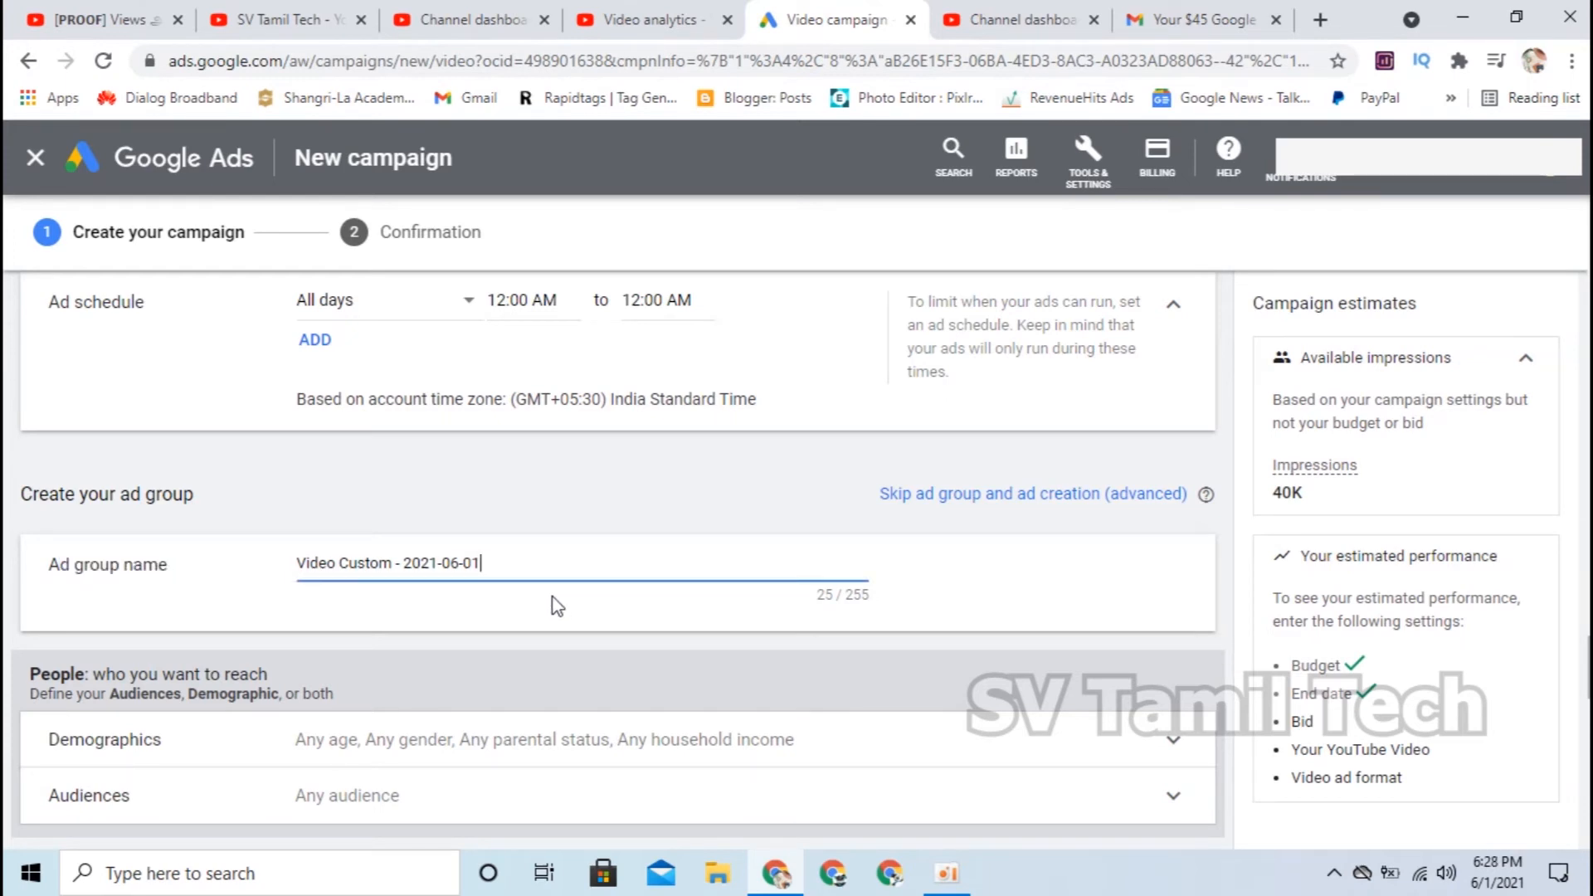
text(( ebay Dropshipping))
- Exclude the 45 - 54, 55 - 64, 65+ and Unknown age groups from the ad group's demographic targeting
scroll(531, 594, down, 1)
scroll(488, 578, down, 1)
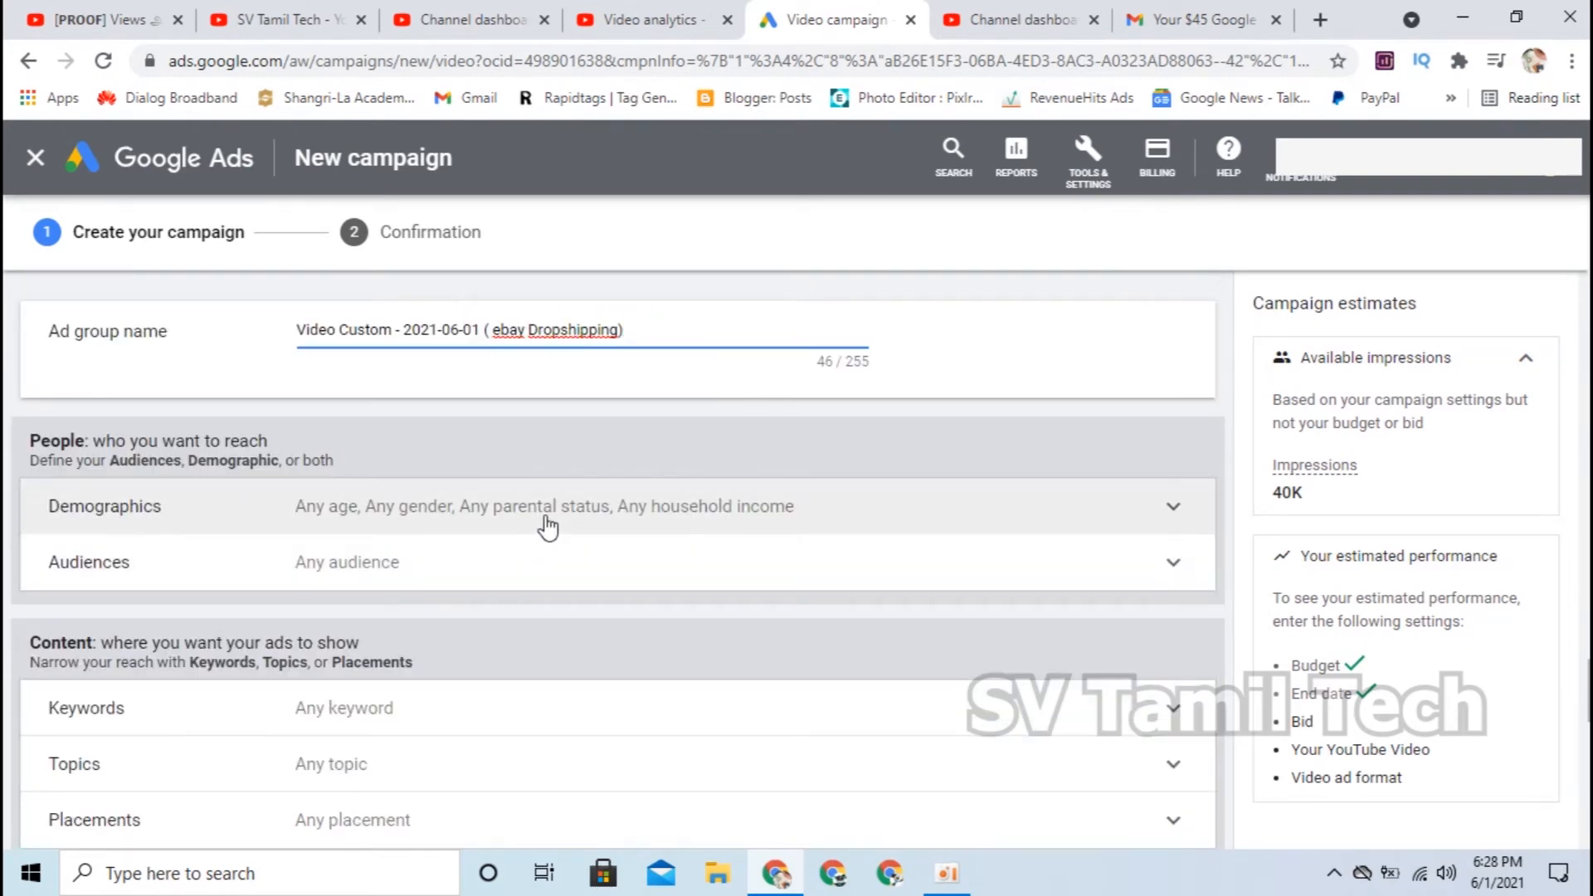
click(544, 526)
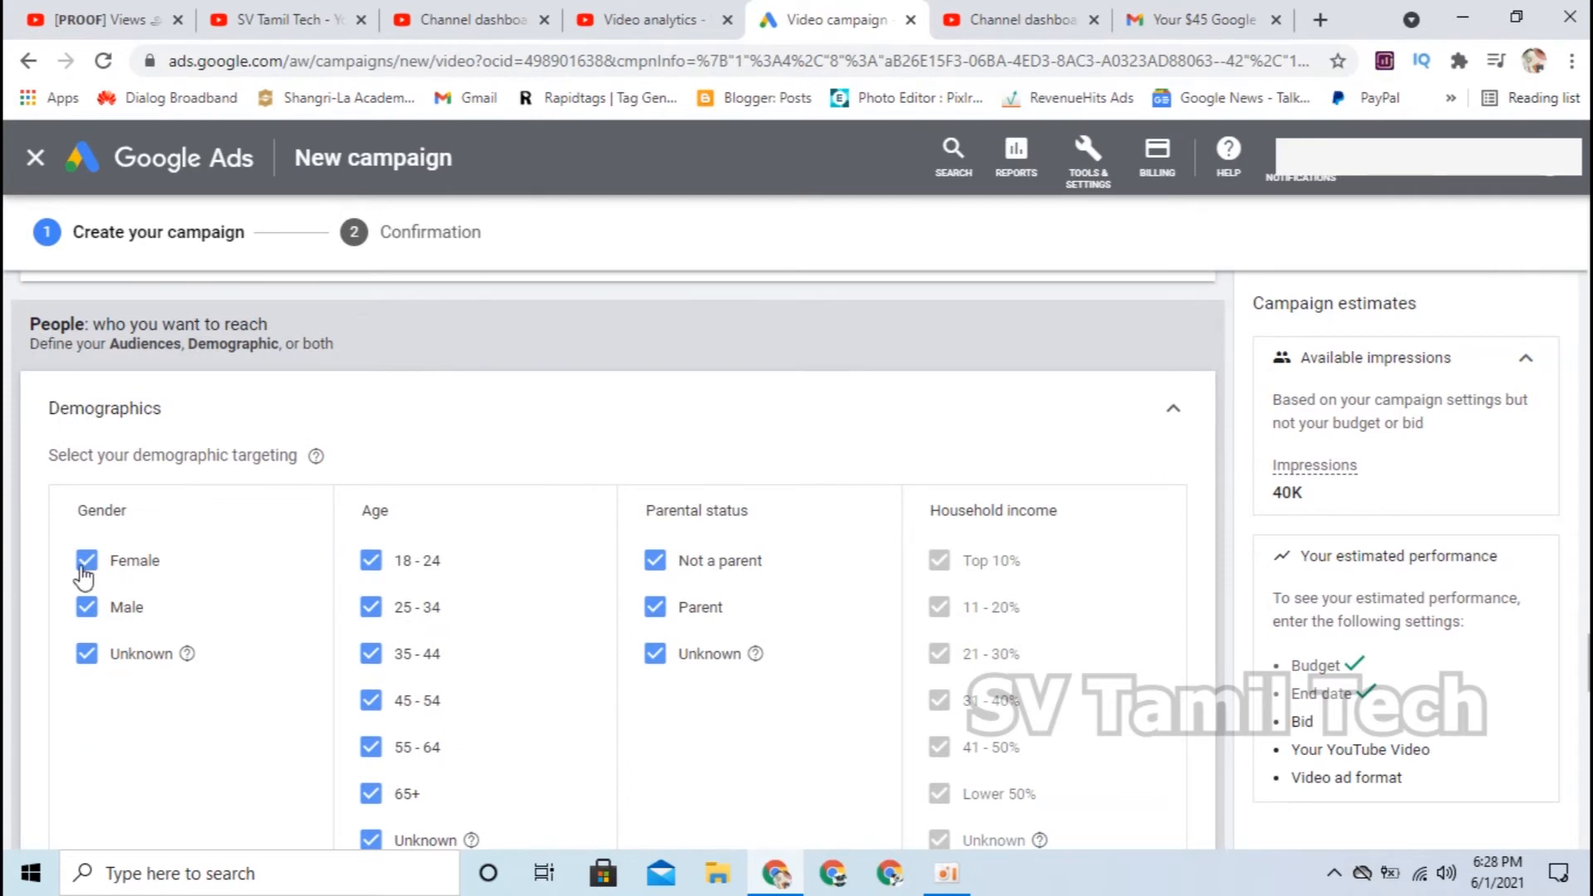
scroll(473, 672, down, 2)
scroll(477, 673, up, 2)
scroll(745, 597, down, 2)
scroll(741, 622, up, 2)
scroll(218, 615, down, 1)
click(371, 724)
click(371, 677)
click(371, 630)
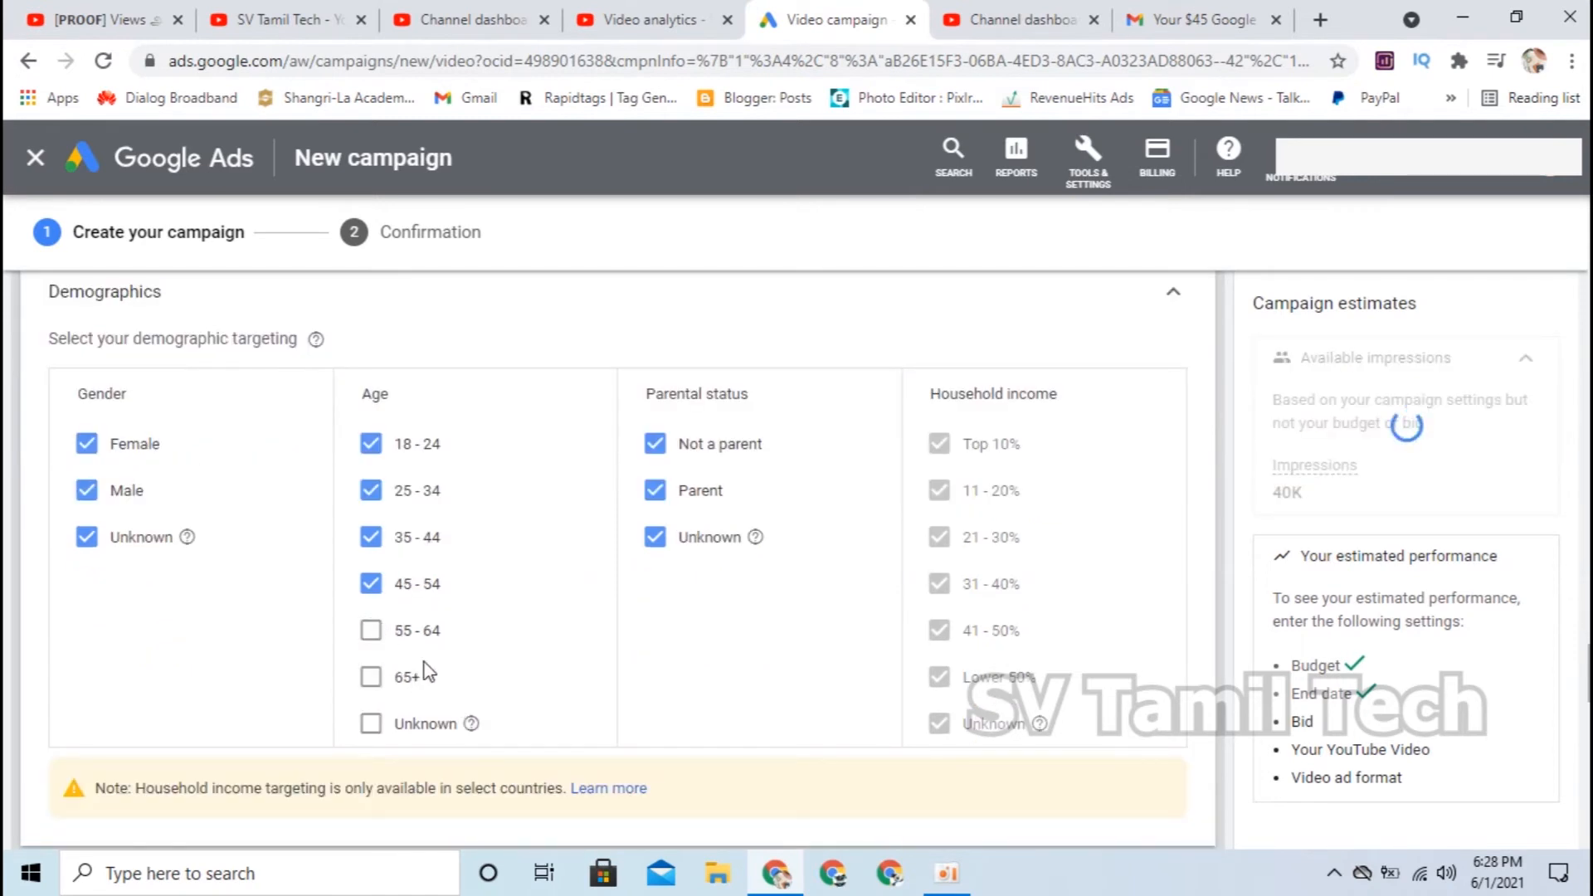
click(371, 583)
scroll(1076, 575, up, 1)
scroll(1055, 588, down, 2)
scroll(1054, 606, up, 1)
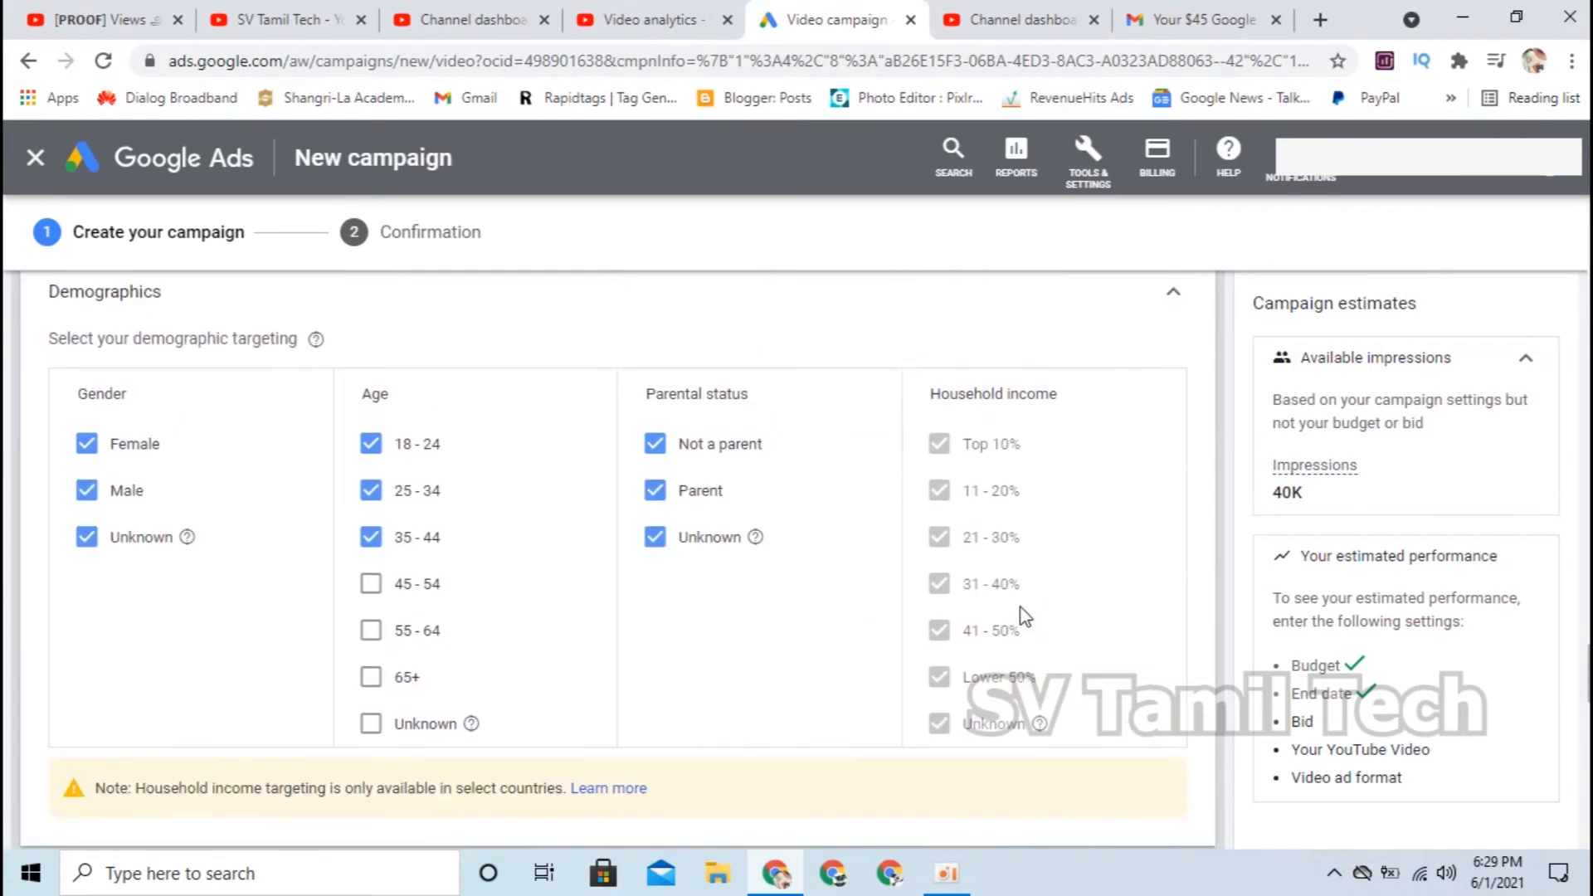
- Examine the audience targeting options and collapse them without selecting an audience
scroll(1029, 618, down, 2)
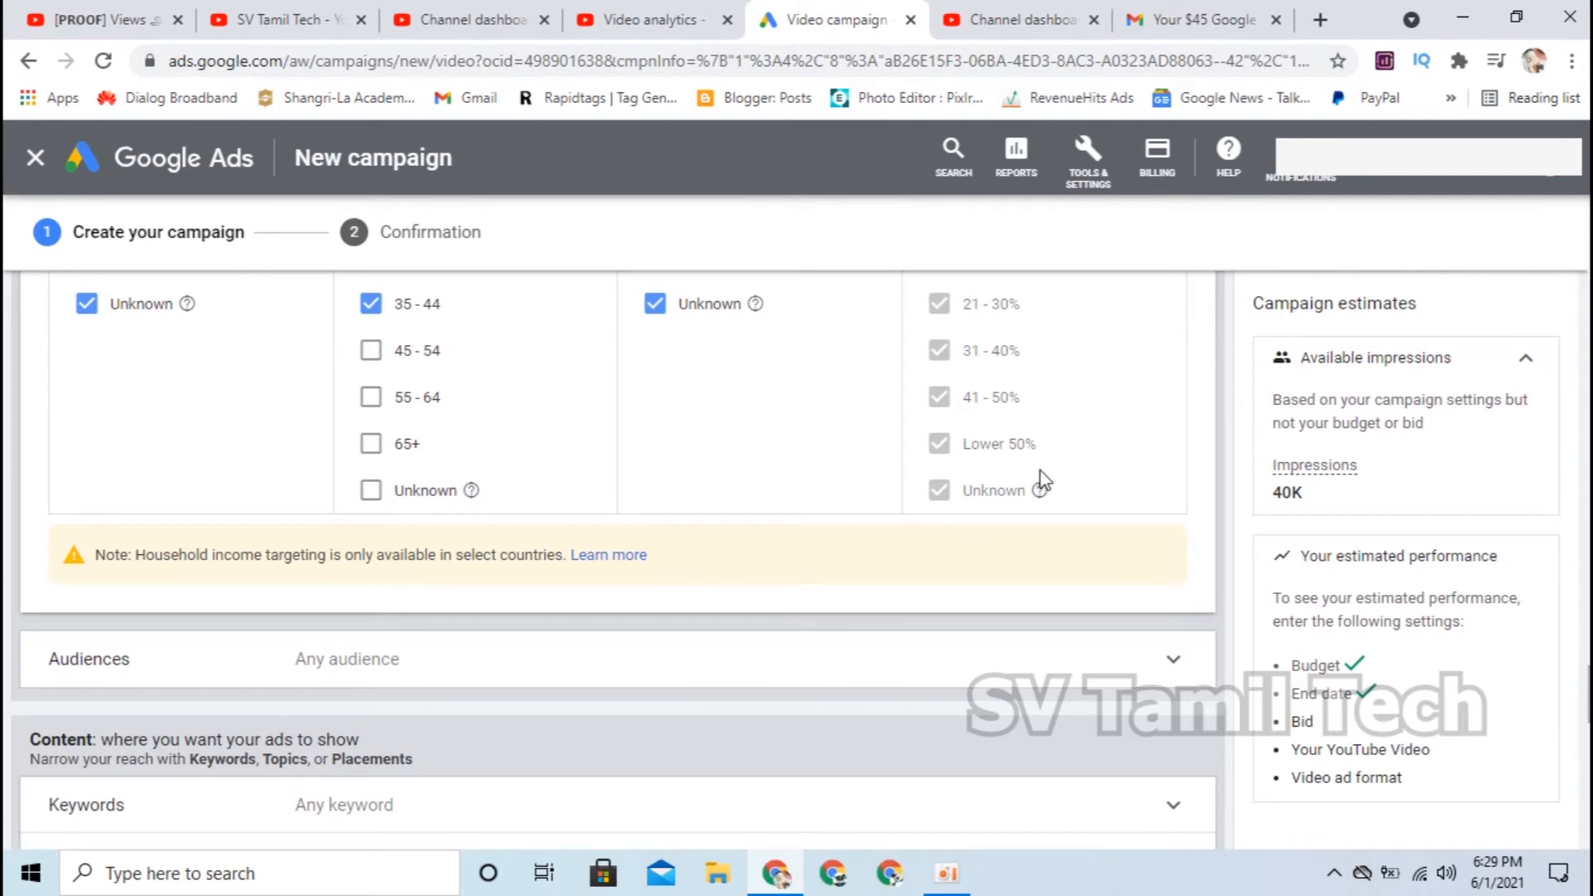
scroll(1037, 494, up, 1)
scroll(1012, 514, down, 2)
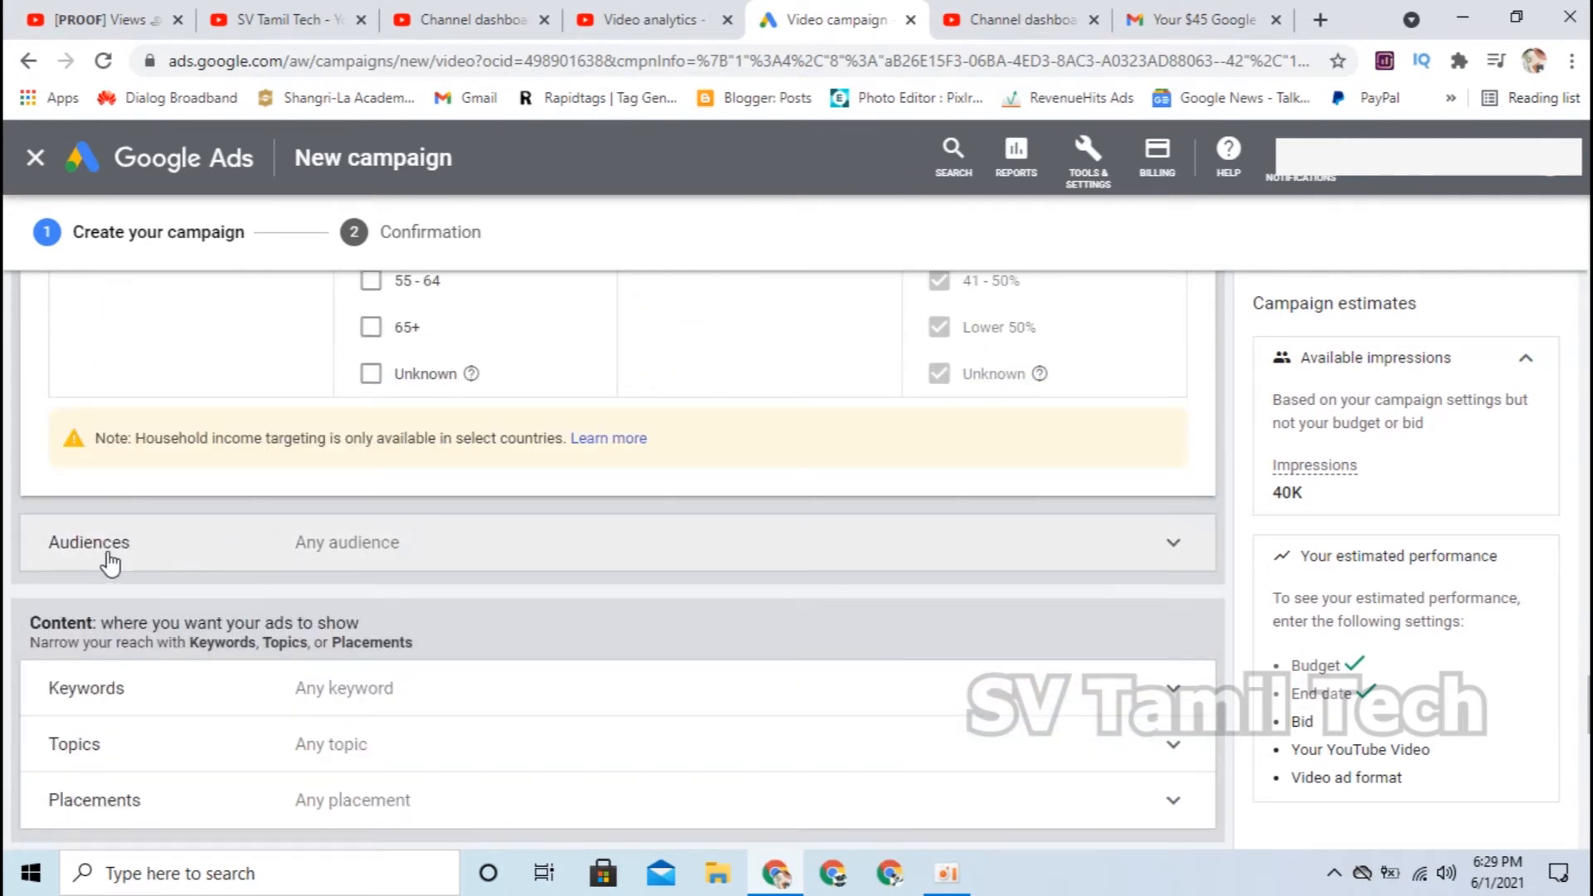
click(551, 550)
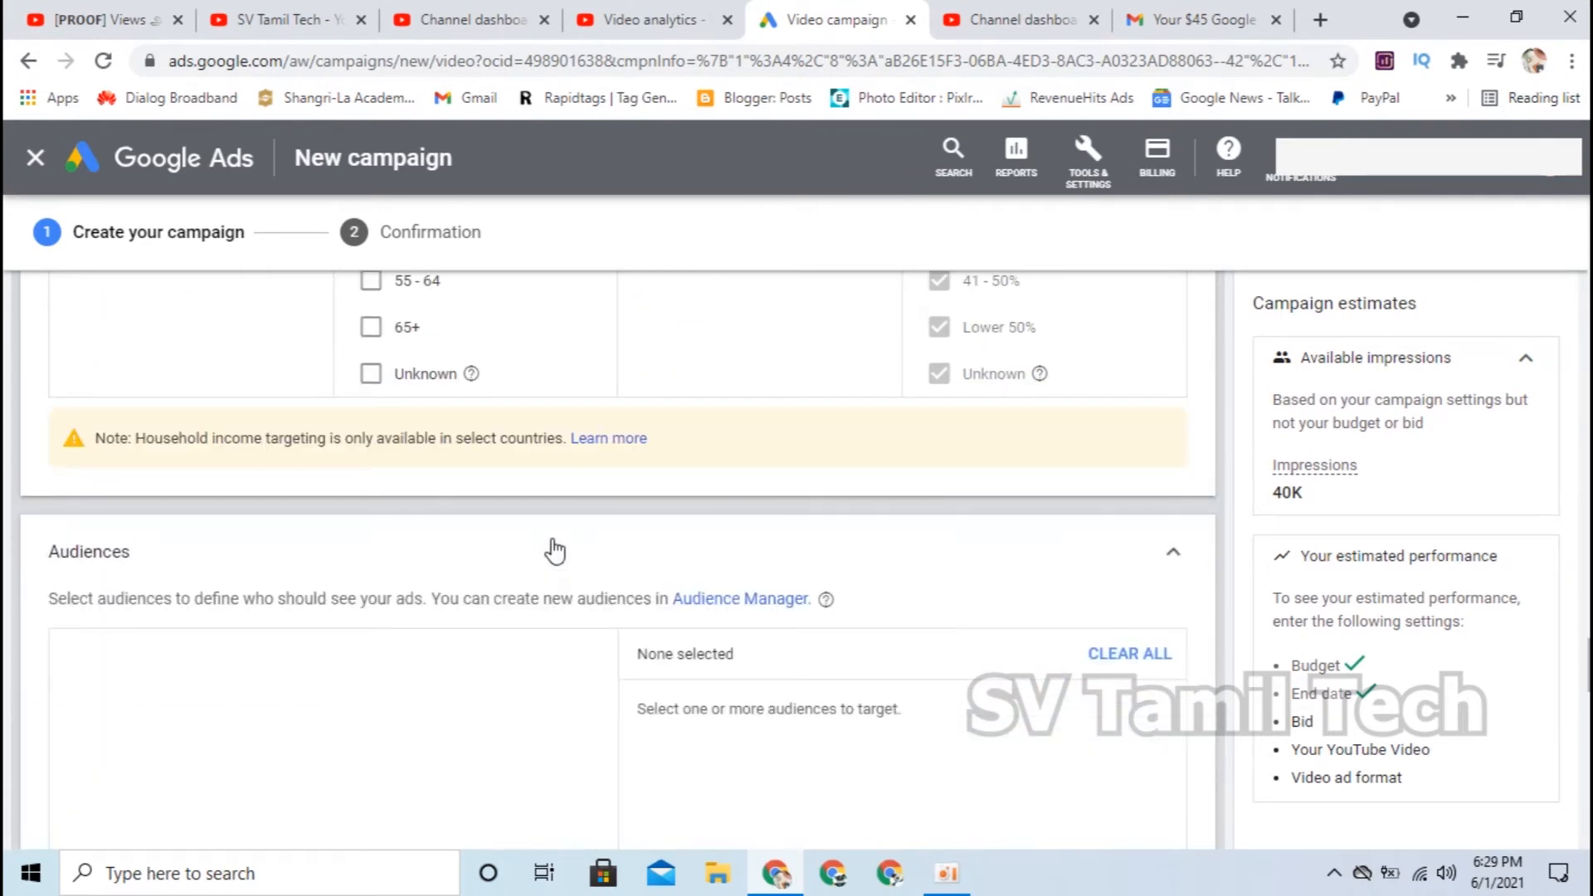
scroll(419, 593, down, 1)
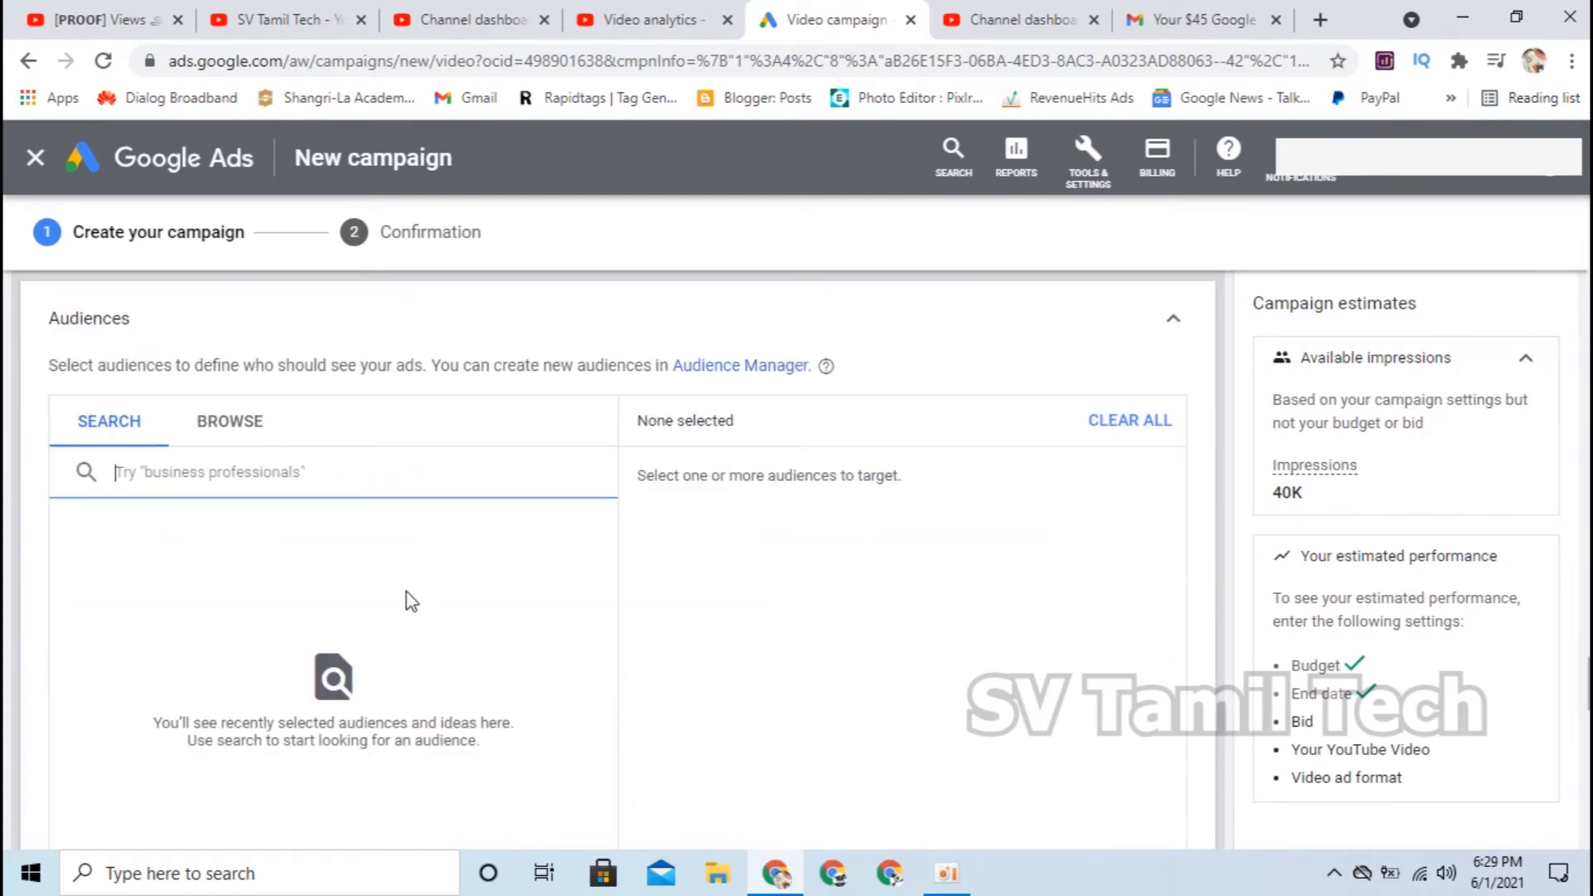
click(407, 596)
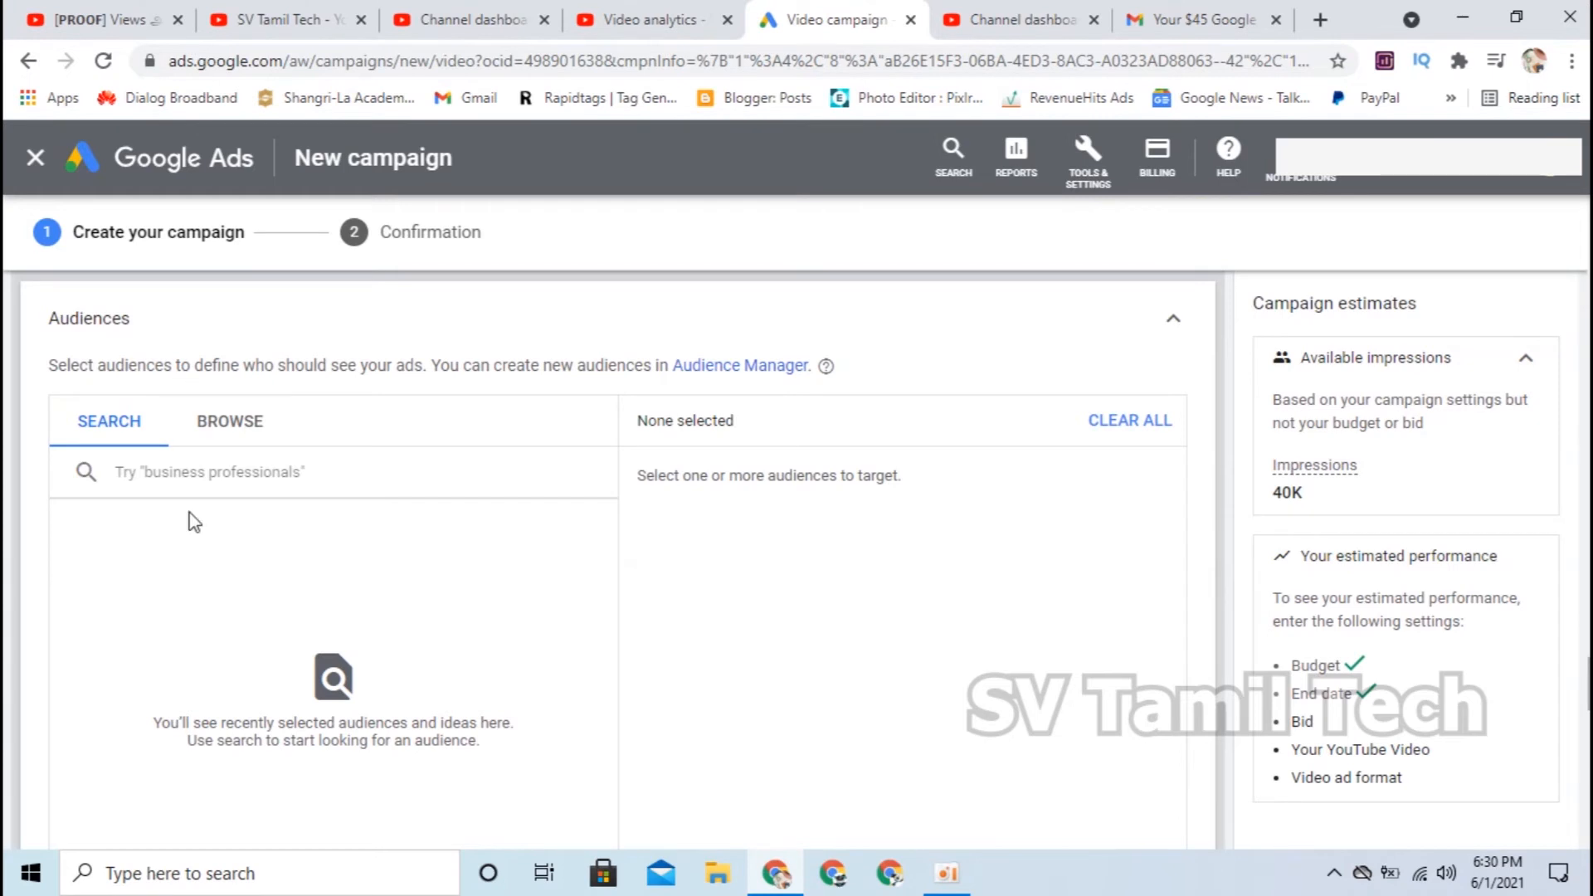
click(219, 468)
click(1148, 336)
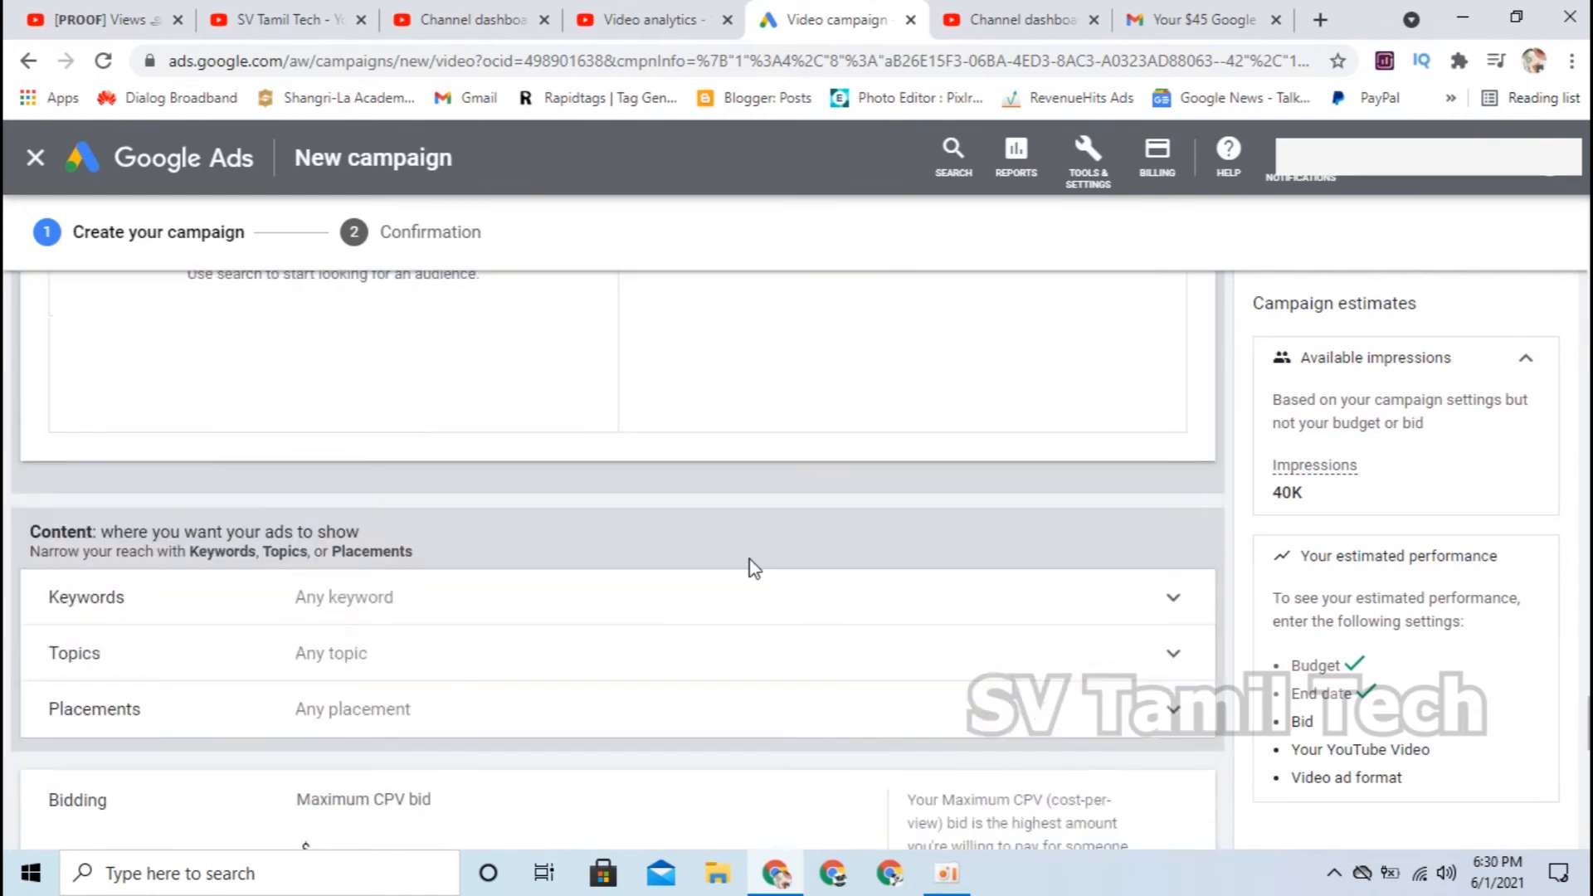
- Set the ad group's maximum CPV bid to $0.02
scroll(750, 565, down, 2)
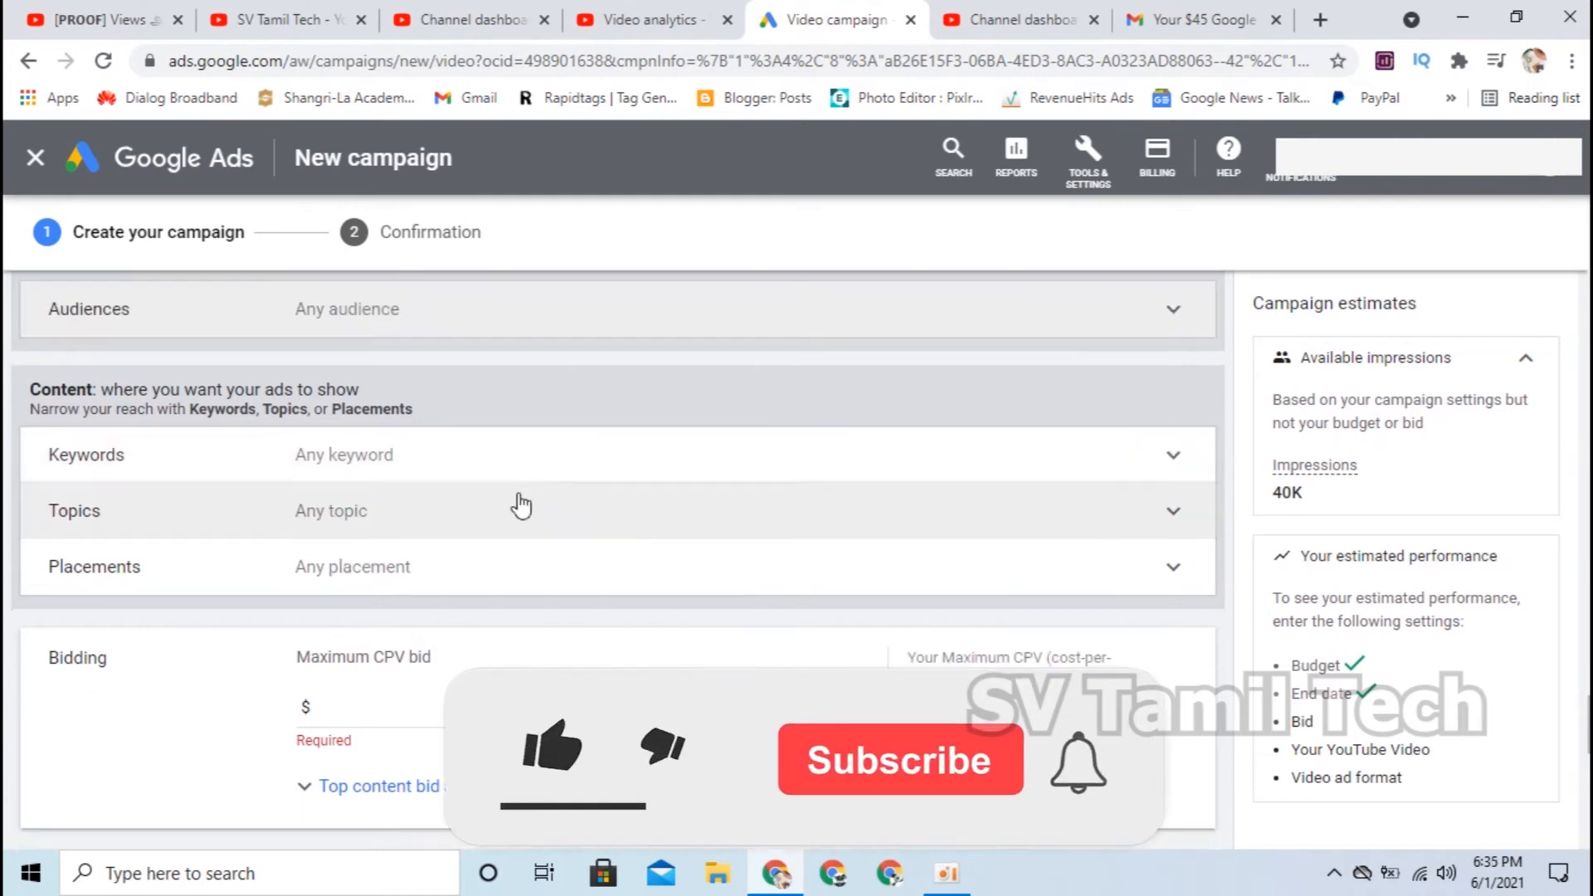
scroll(519, 501, down, 1)
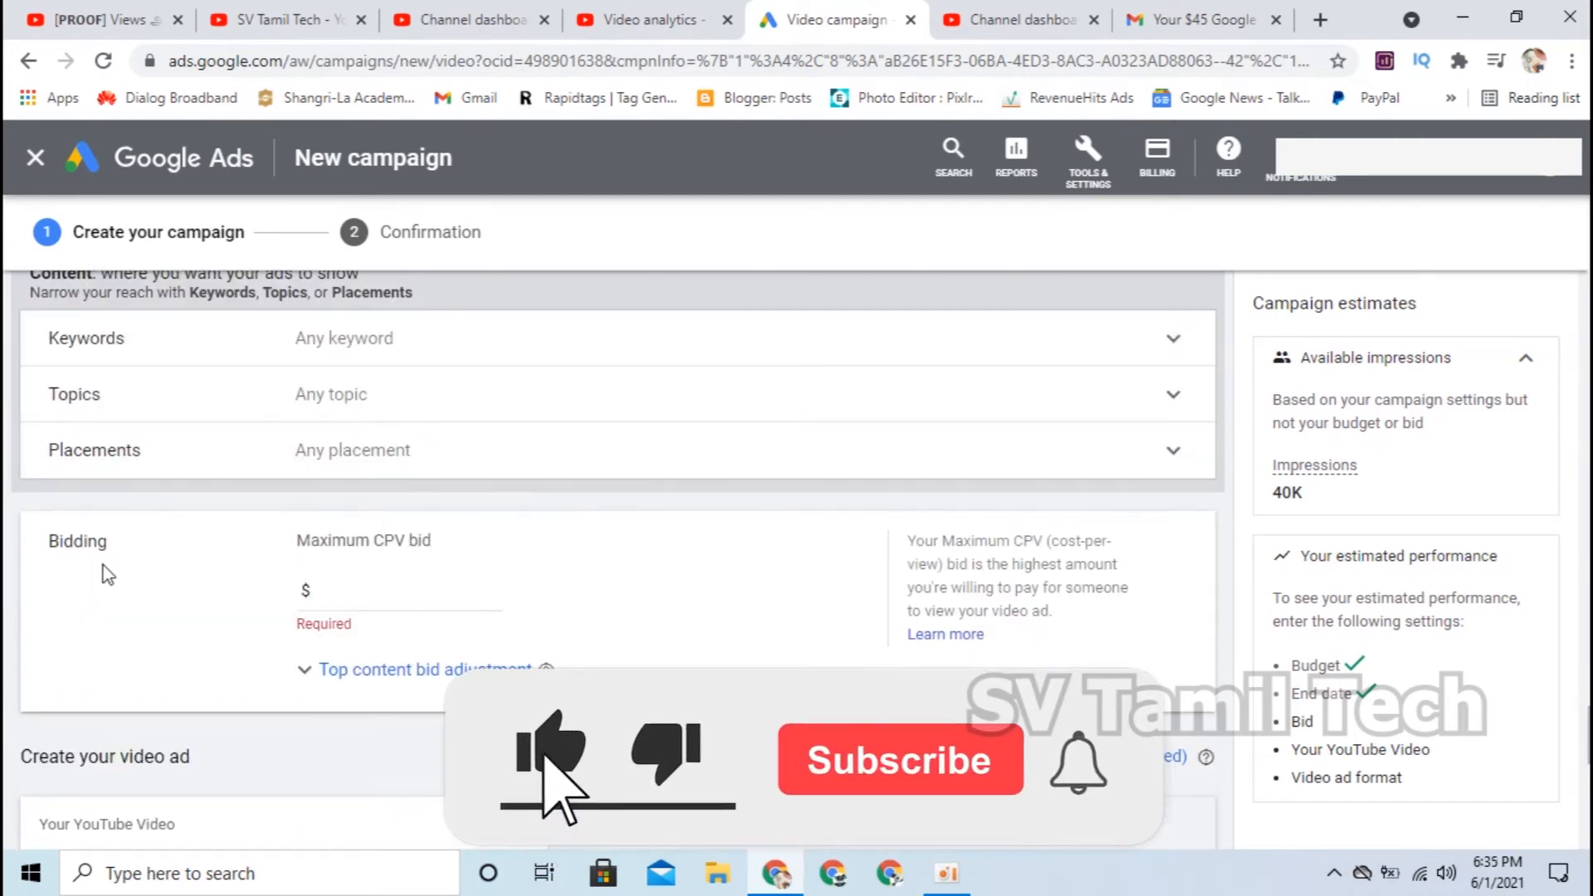
click(391, 589)
text(0.05)
double_click(472, 591)
click(542, 614)
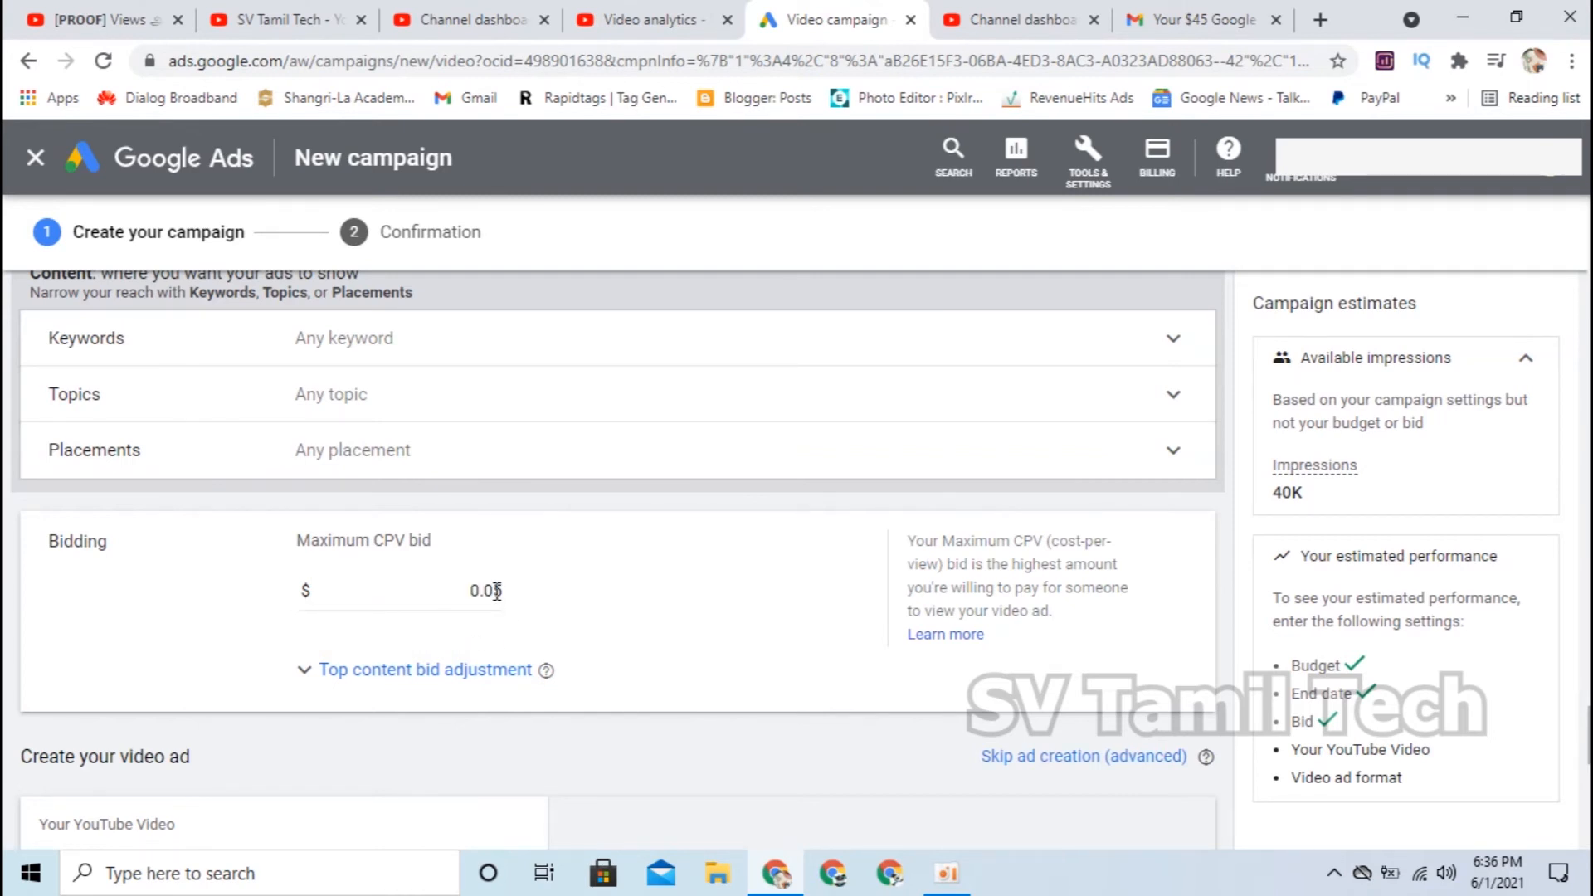
- Add the eBay dropshipping introduction video to the video ad using its YouTube URL
scroll(655, 515, down, 5)
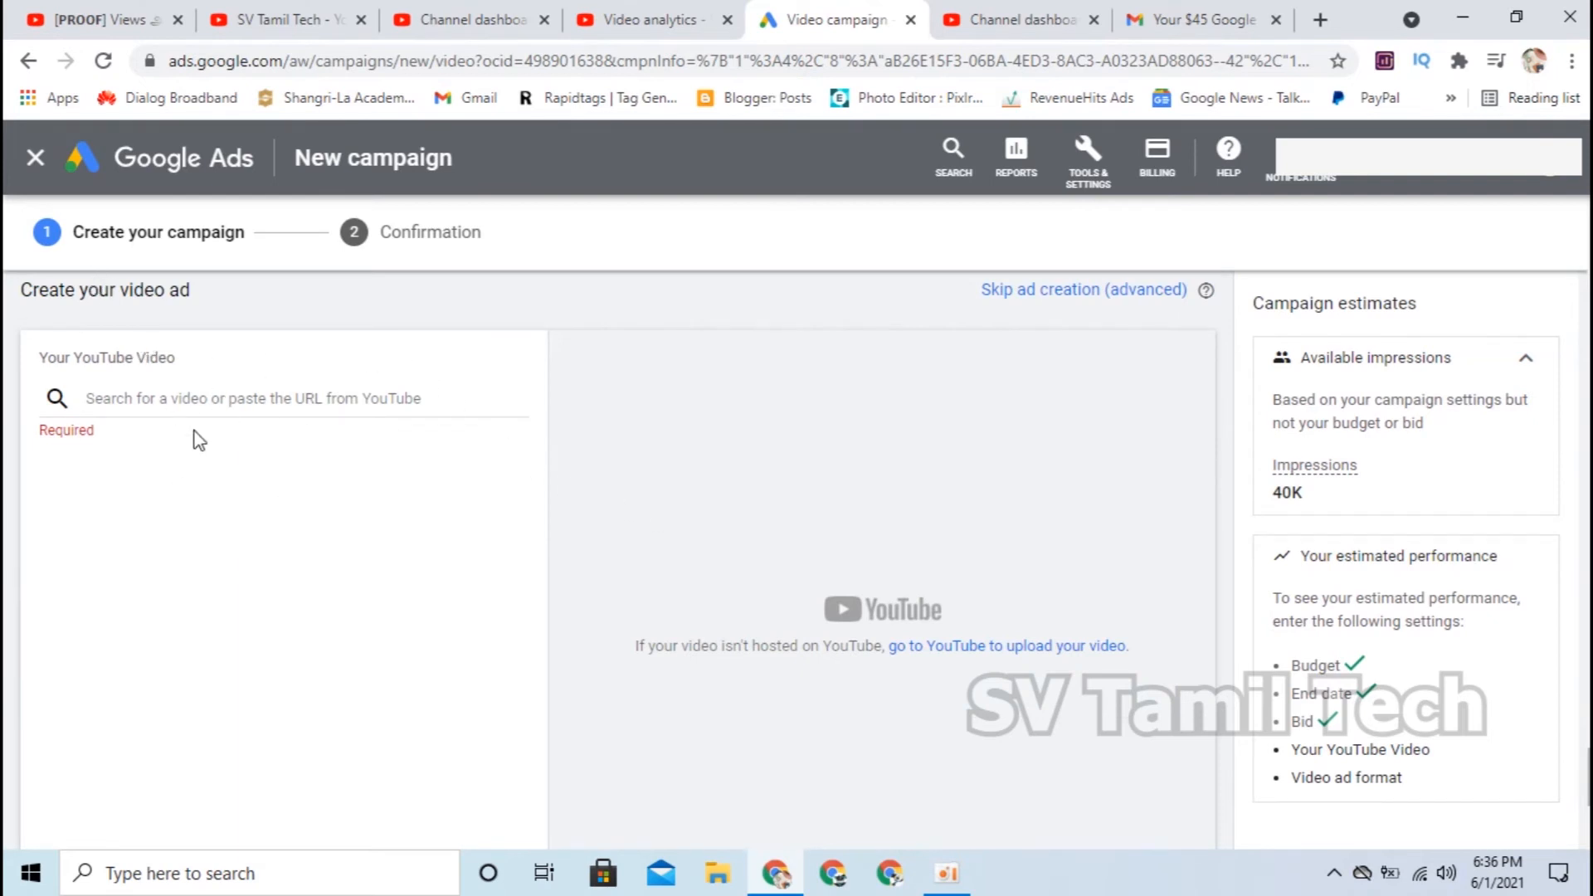
click(294, 7)
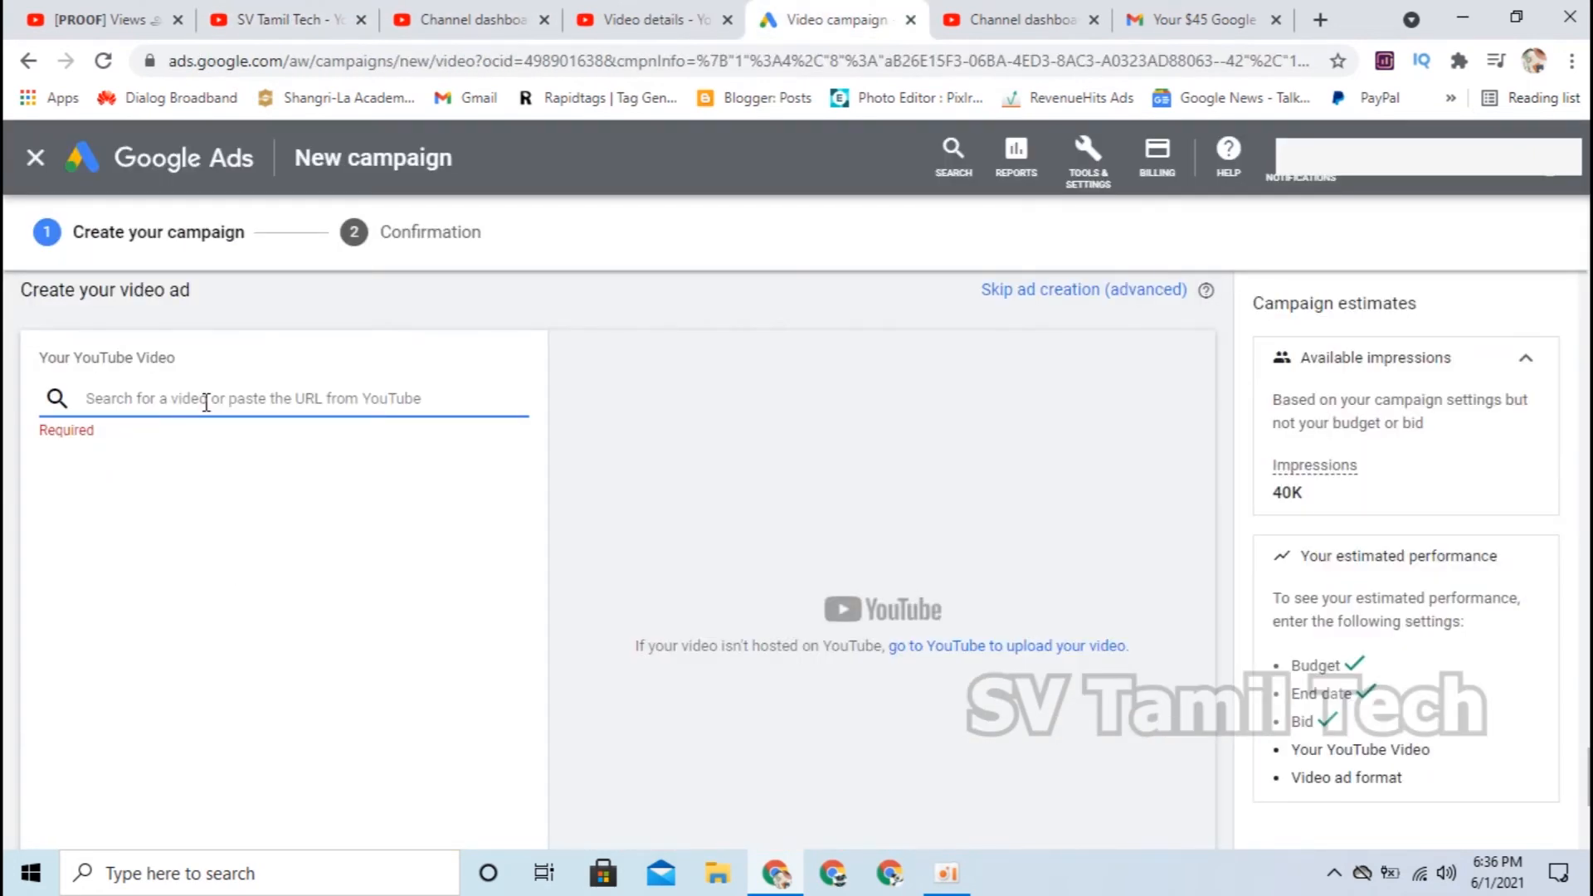
key(ctrl+v)
click(207, 444)
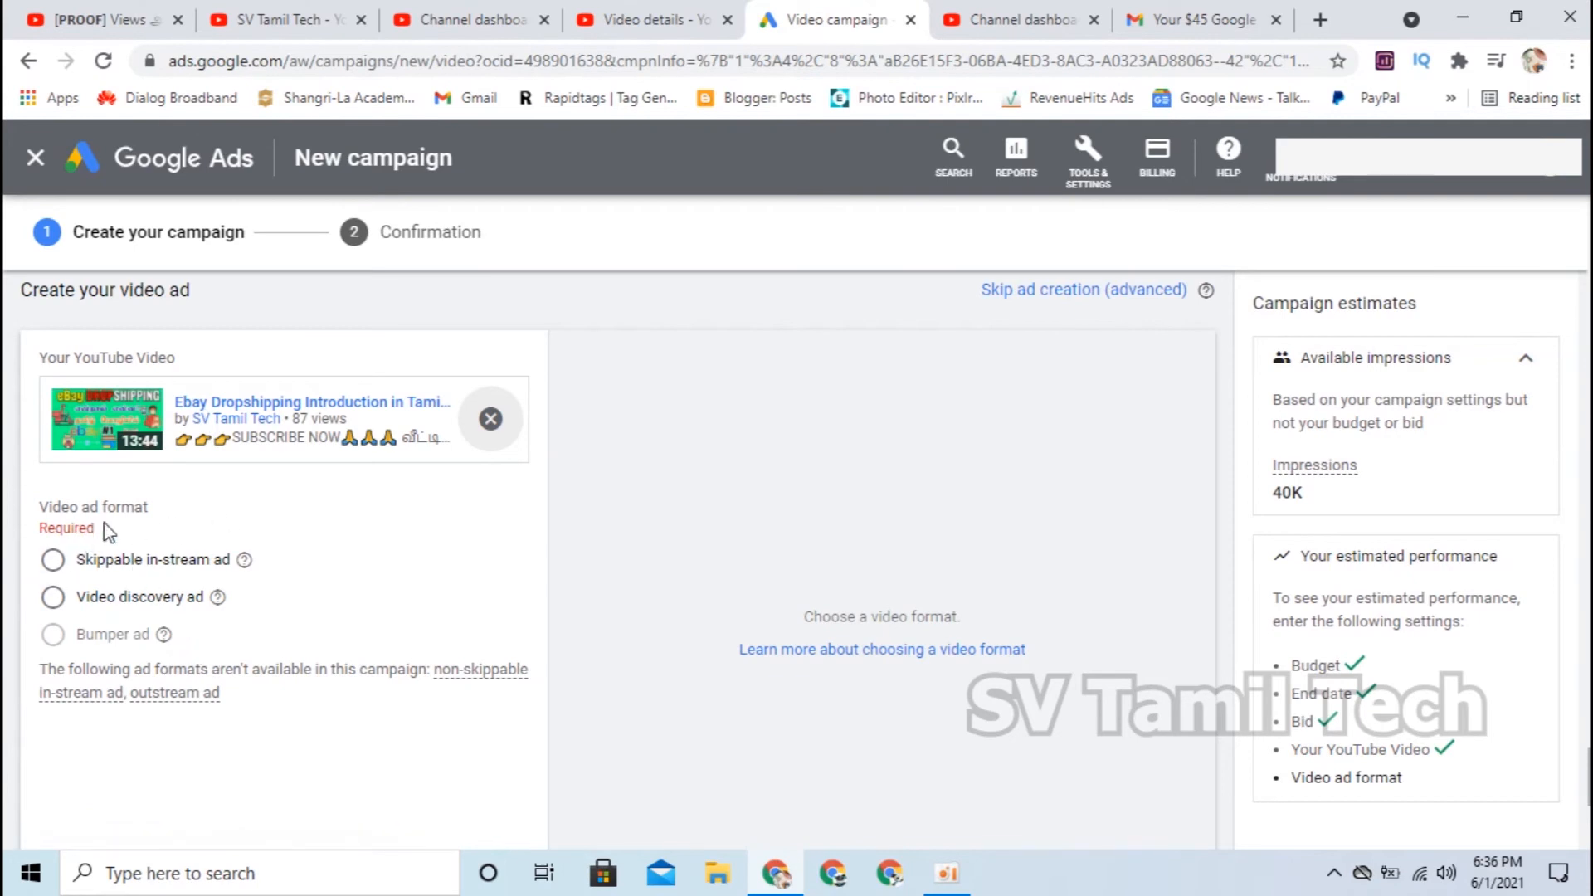
- Preview the skippable in-stream format for the ad and set the video ad format to Video discovery ad
click(65, 567)
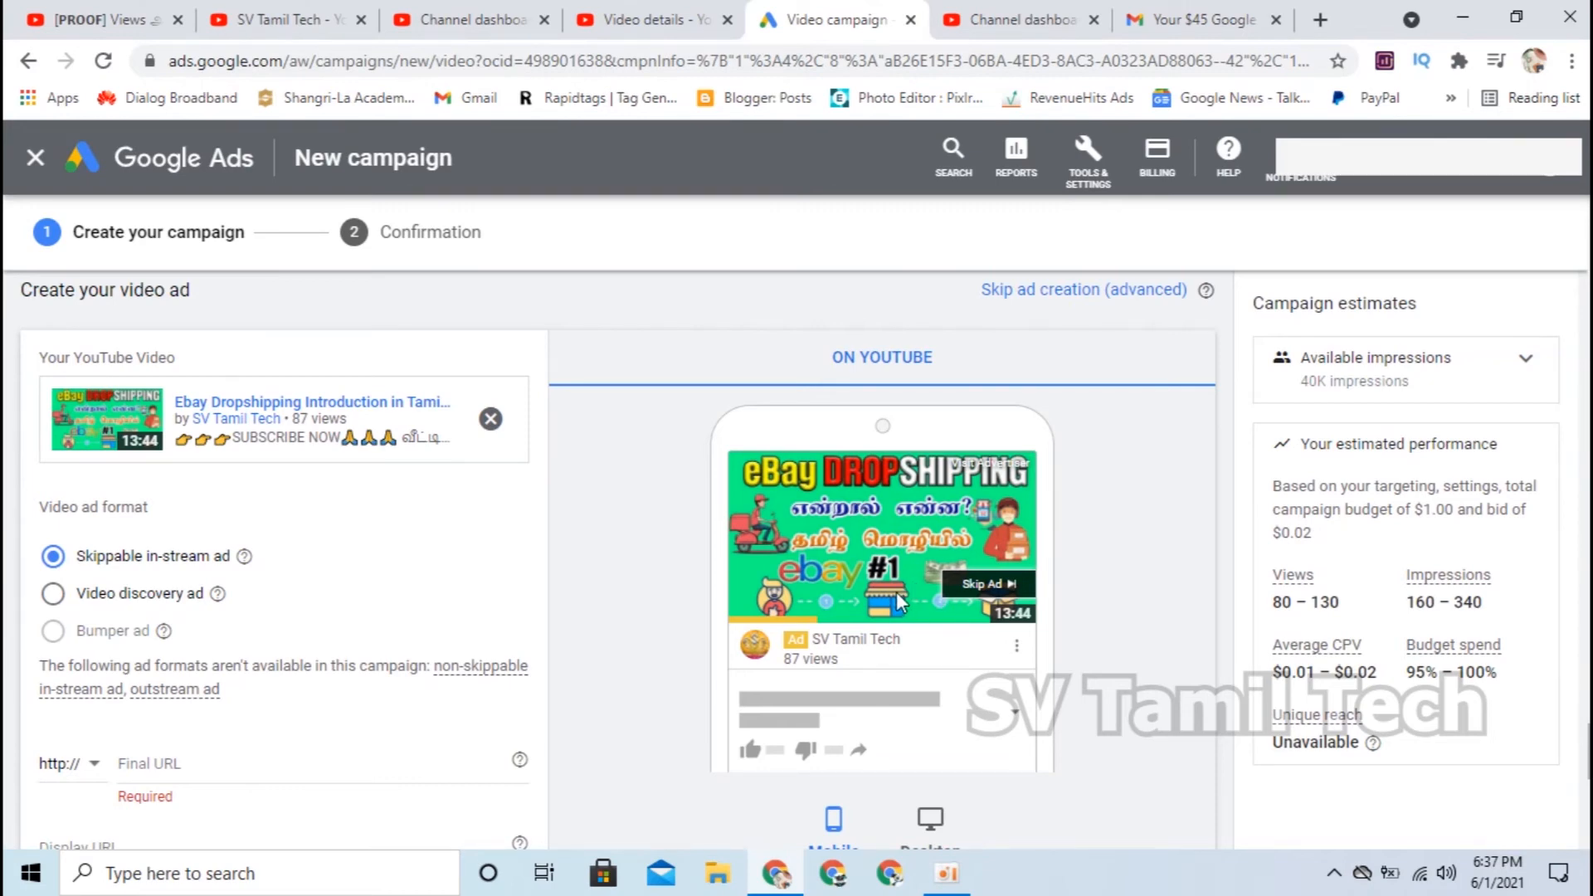
scroll(290, 523, down, 3)
scroll(250, 532, up, 1)
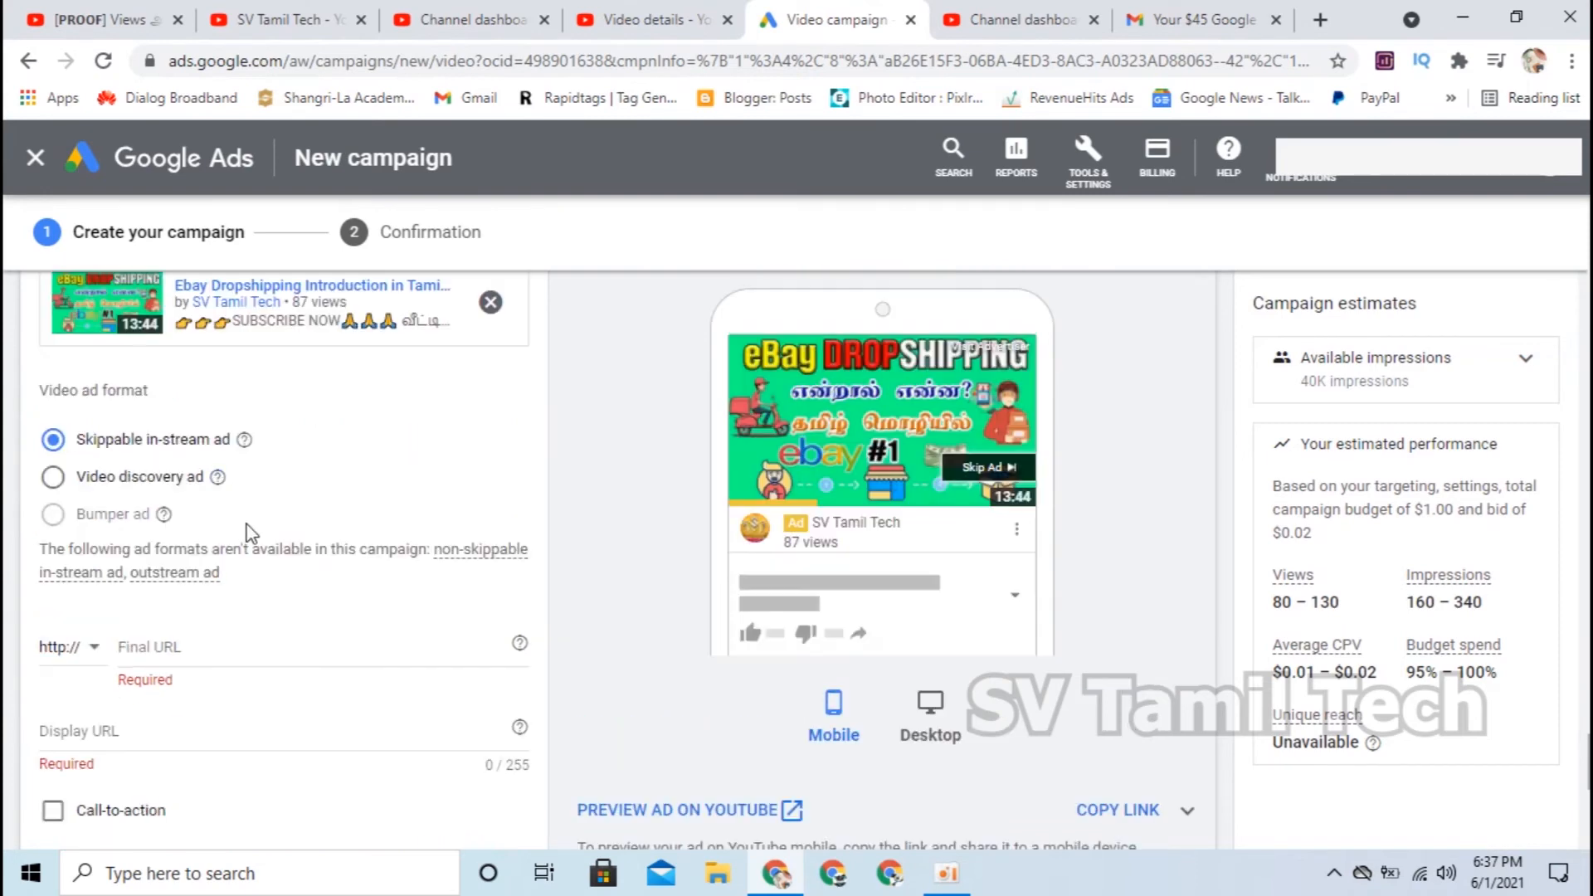
click(106, 488)
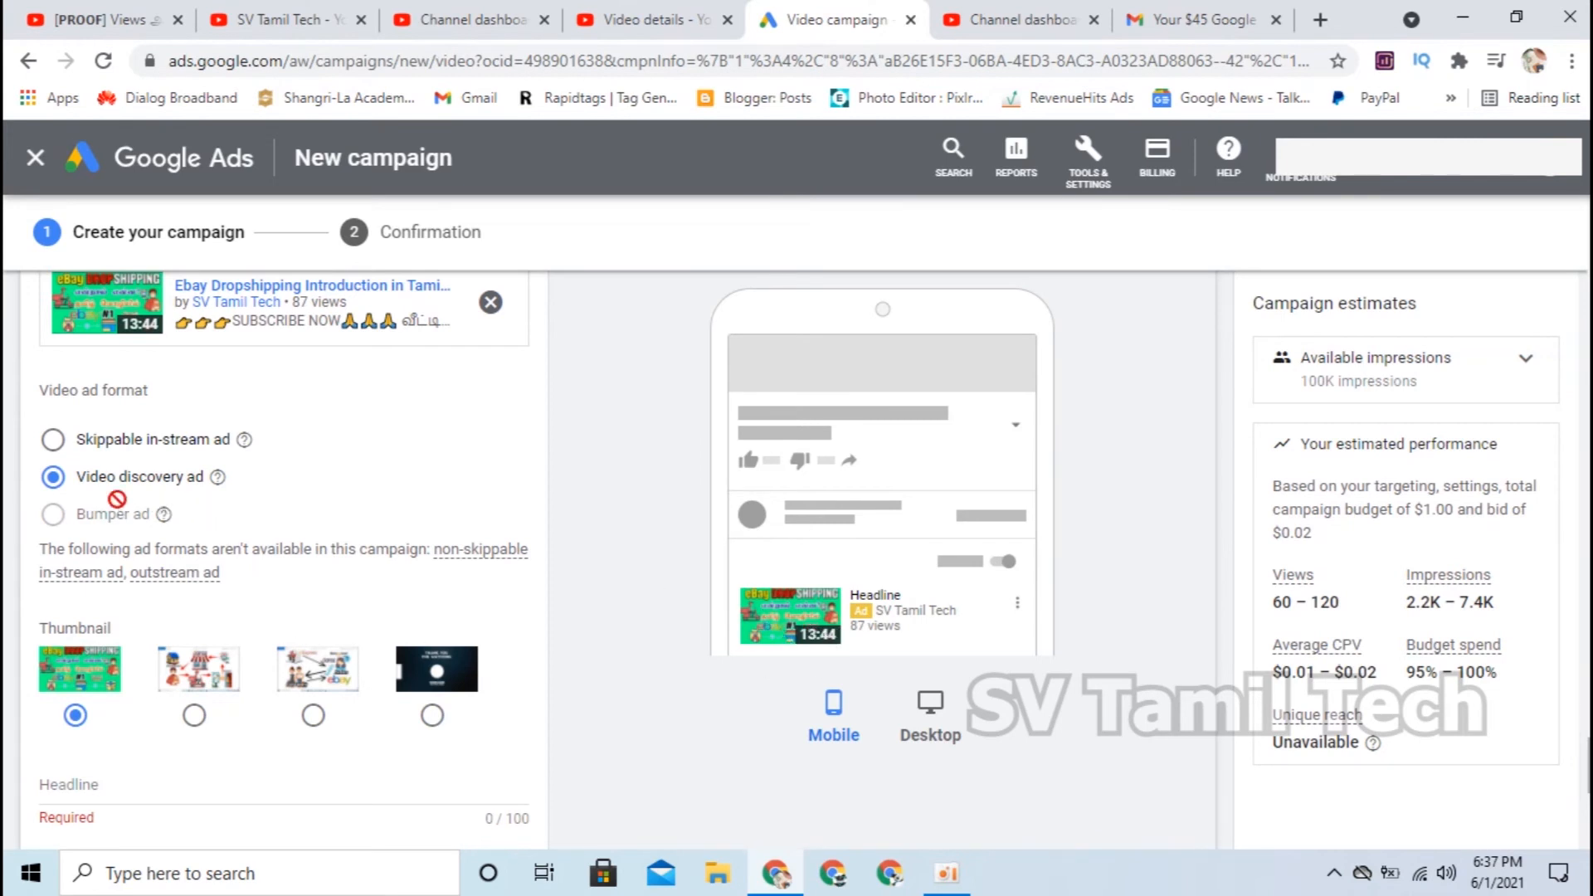
- Enter "Earn Money with Dropshping" as the video discovery ad's headline, keeping the first thumbnail
scroll(246, 510, up, 1)
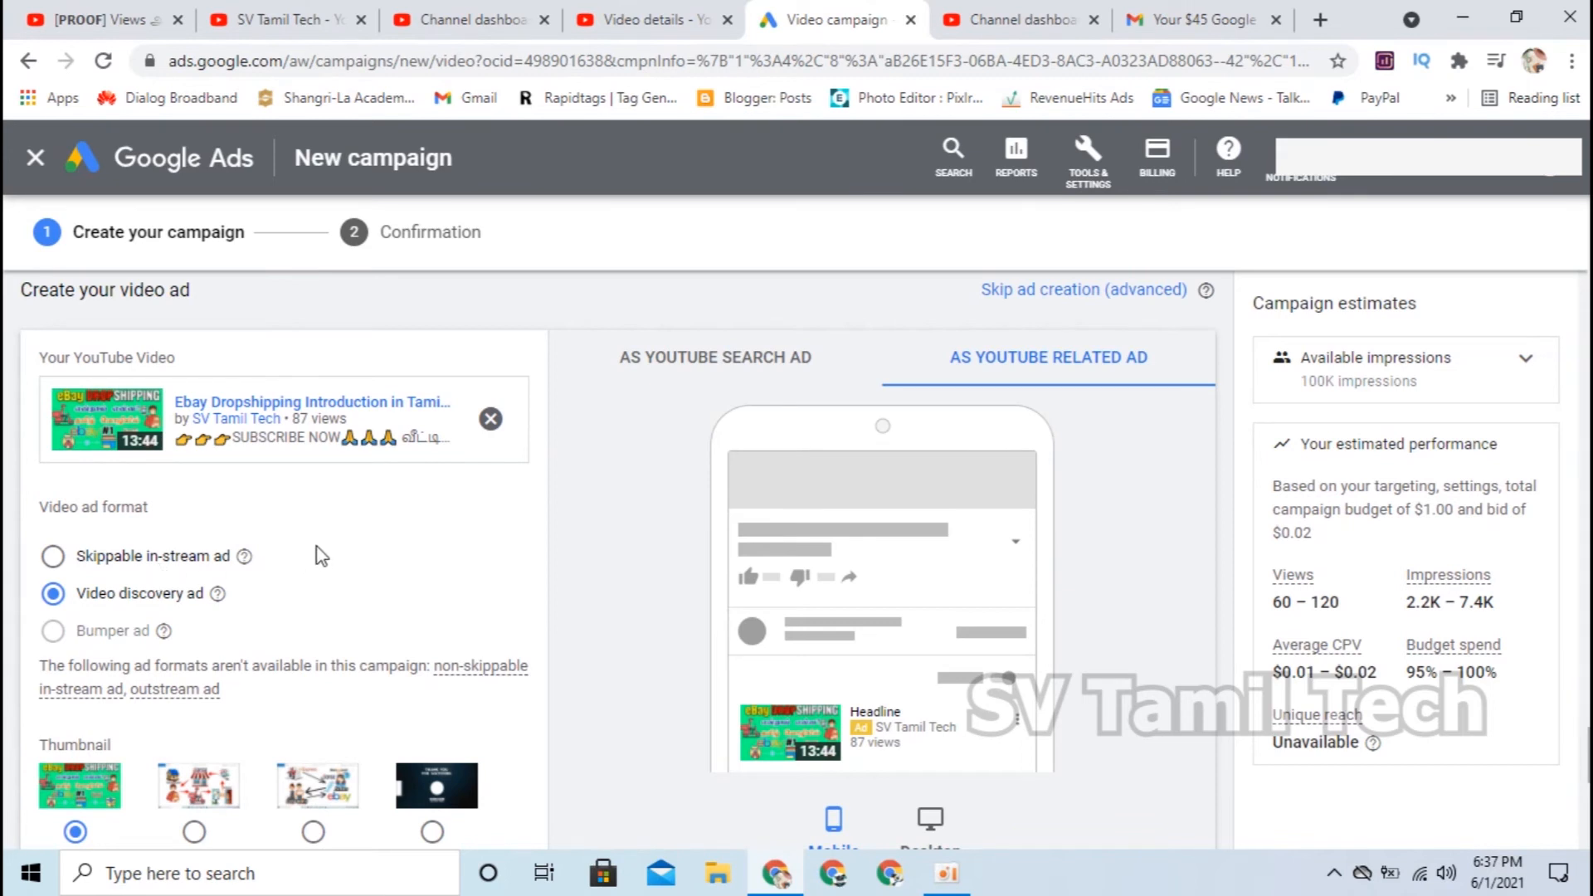
scroll(318, 547, down, 1)
scroll(184, 543, down, 1)
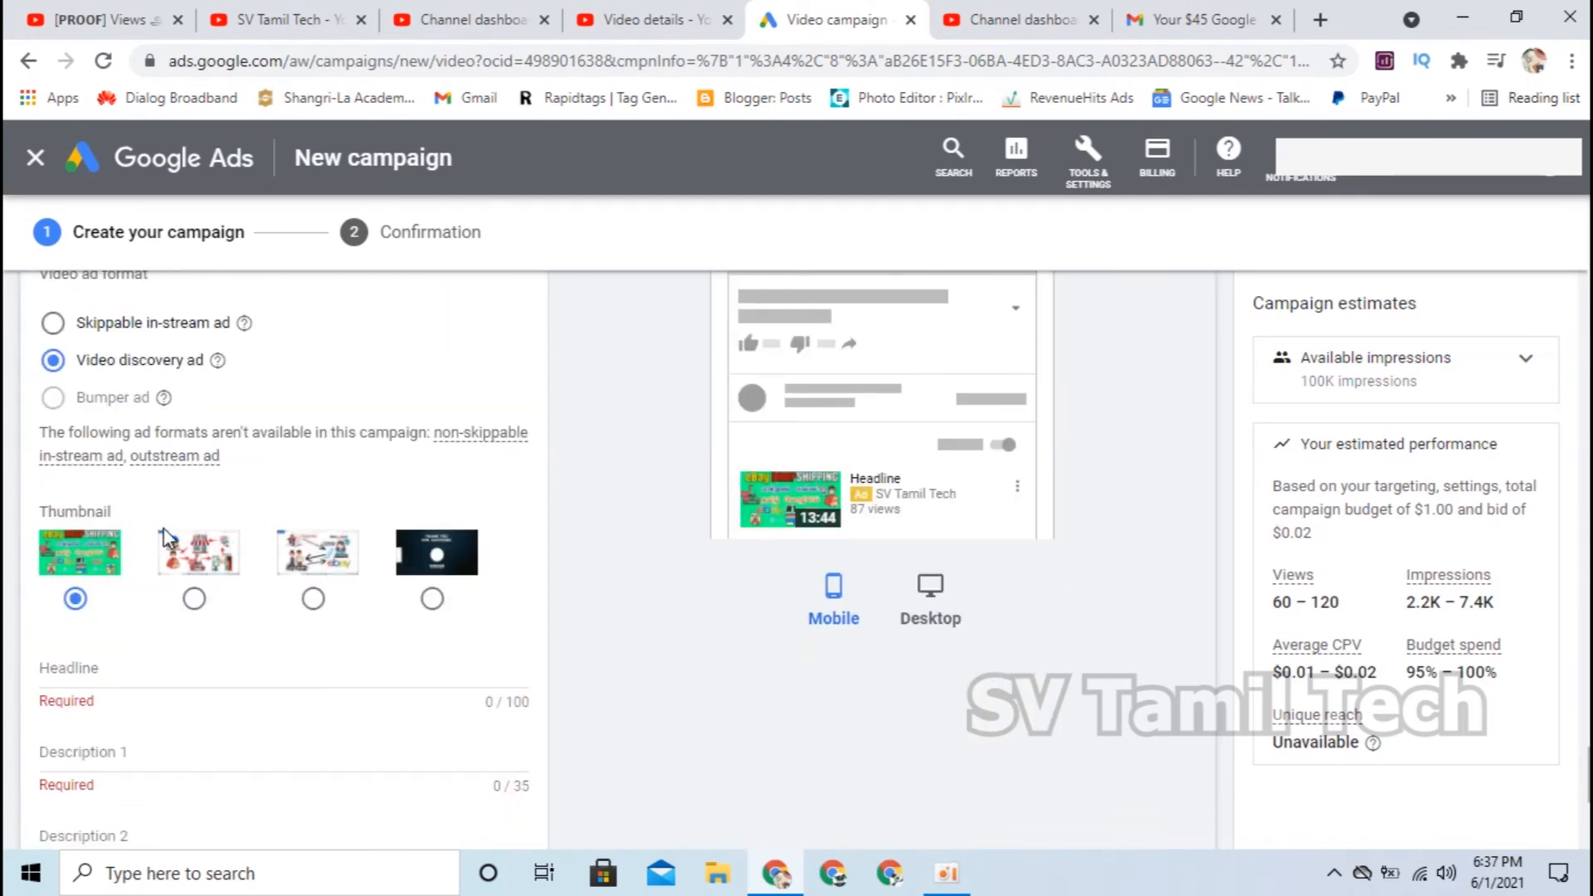
click(108, 673)
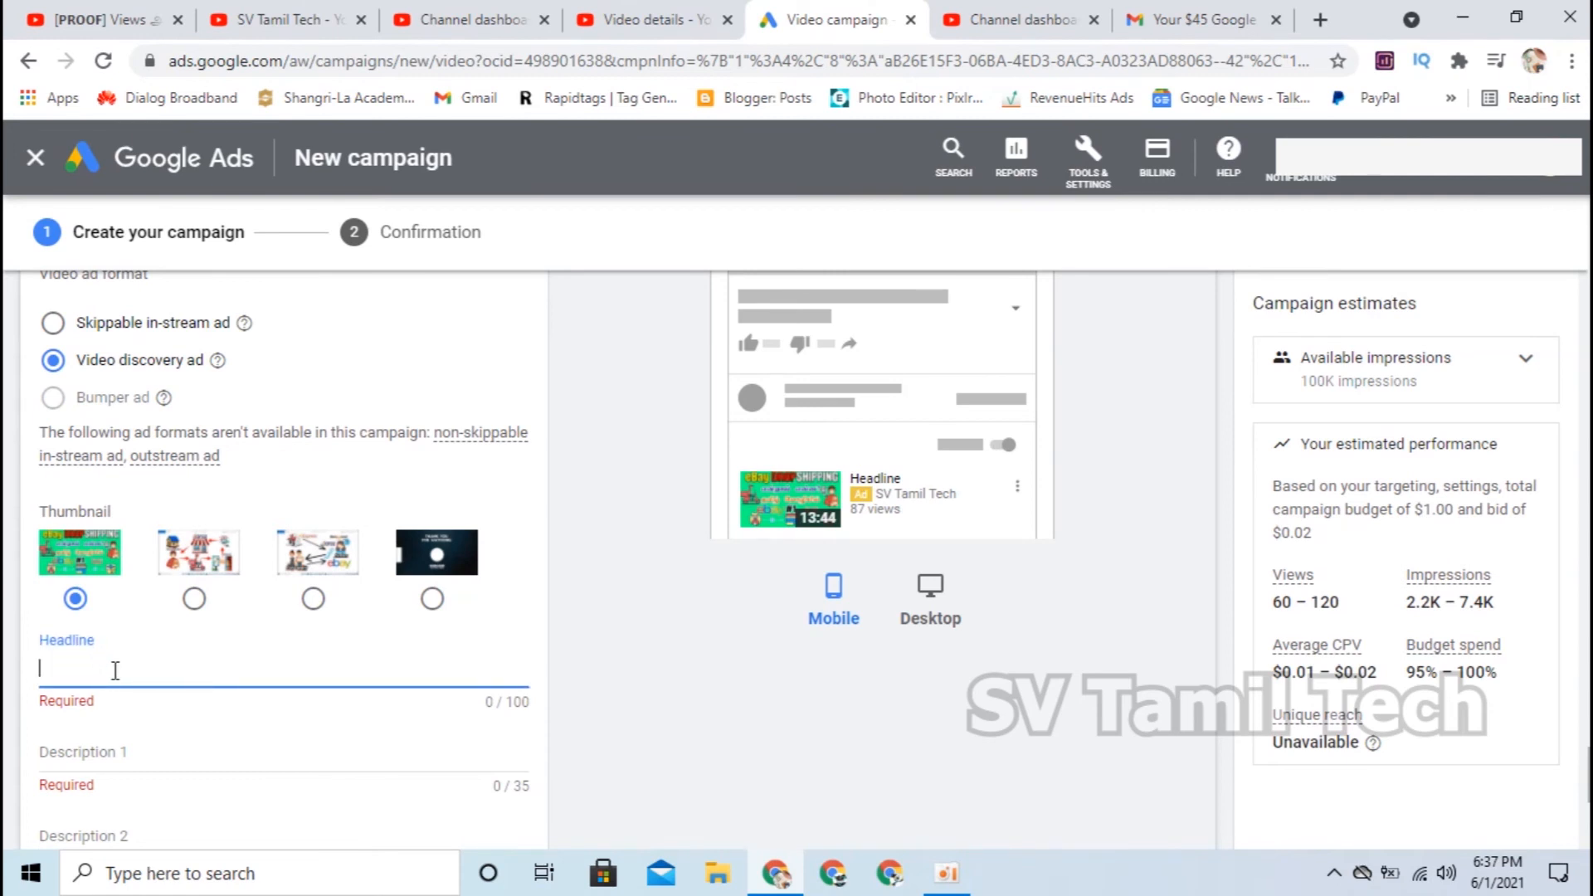
text(Earn Money with Dropshping)
key(Tab)
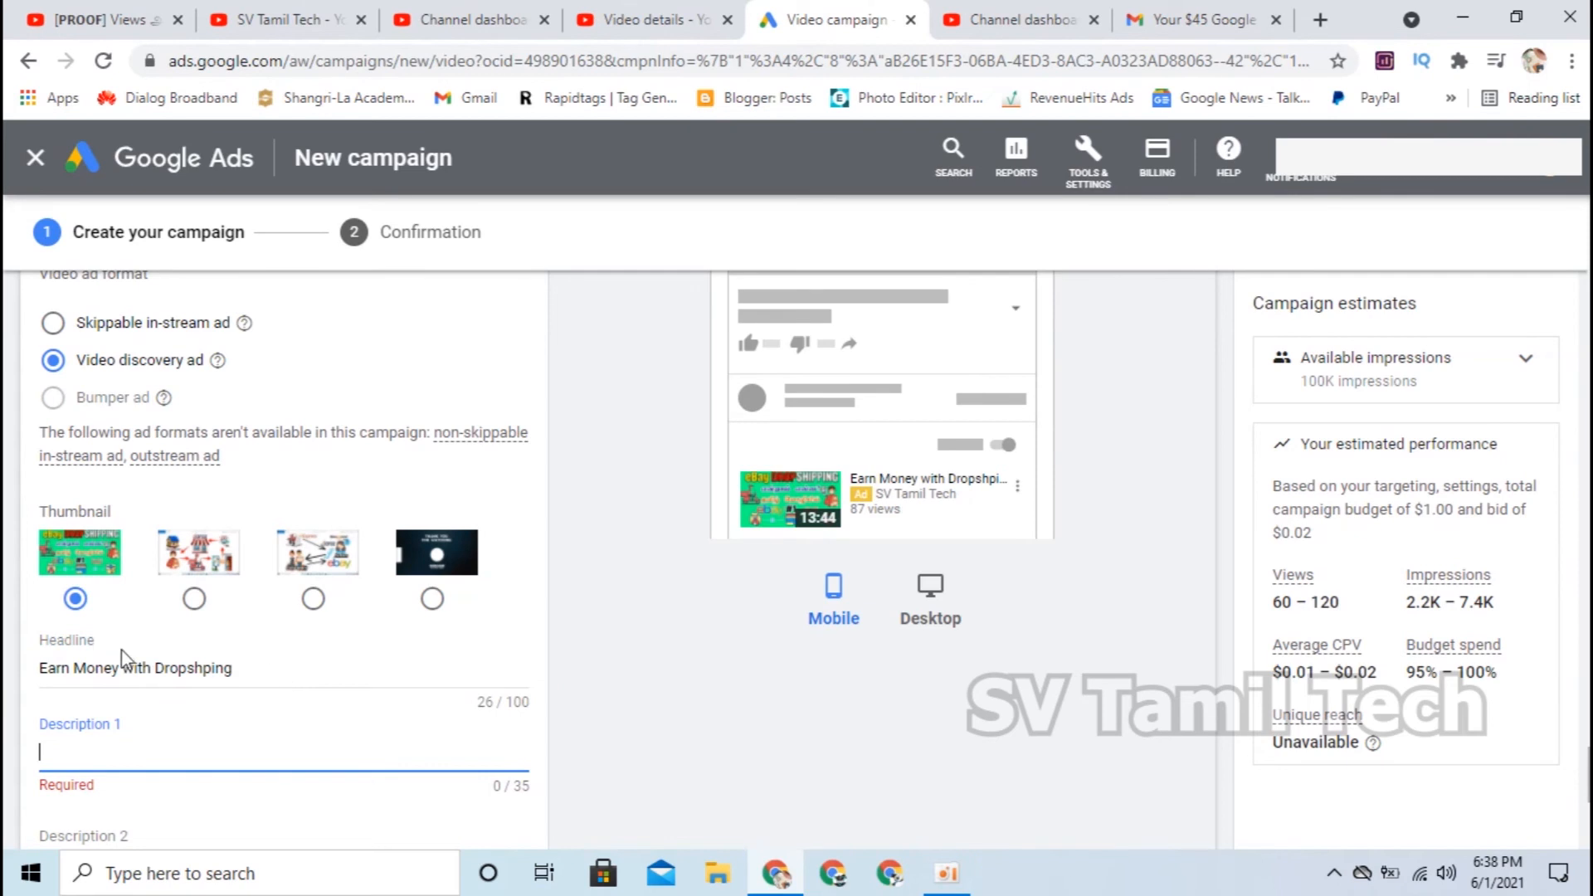
- Extend the headline in Tamil, set the descriptions to "How Much Money Make Dropshipping" and "Earn Money with Dropshipping", and name the ad "Dropshipping"
scroll(121, 651, down, 1)
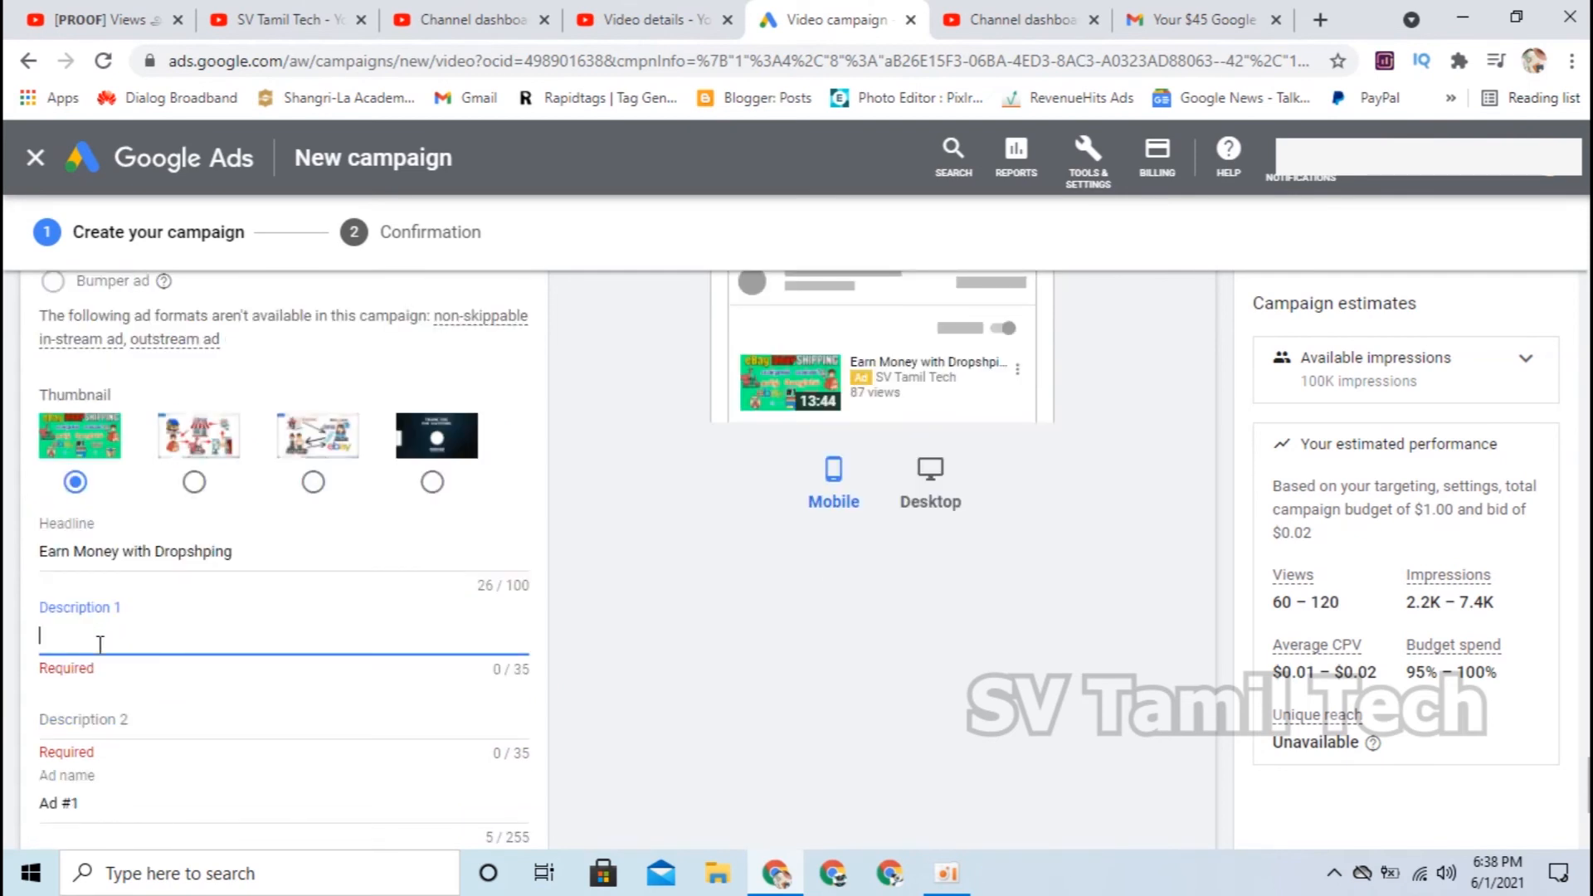
scroll(133, 643, down, 1)
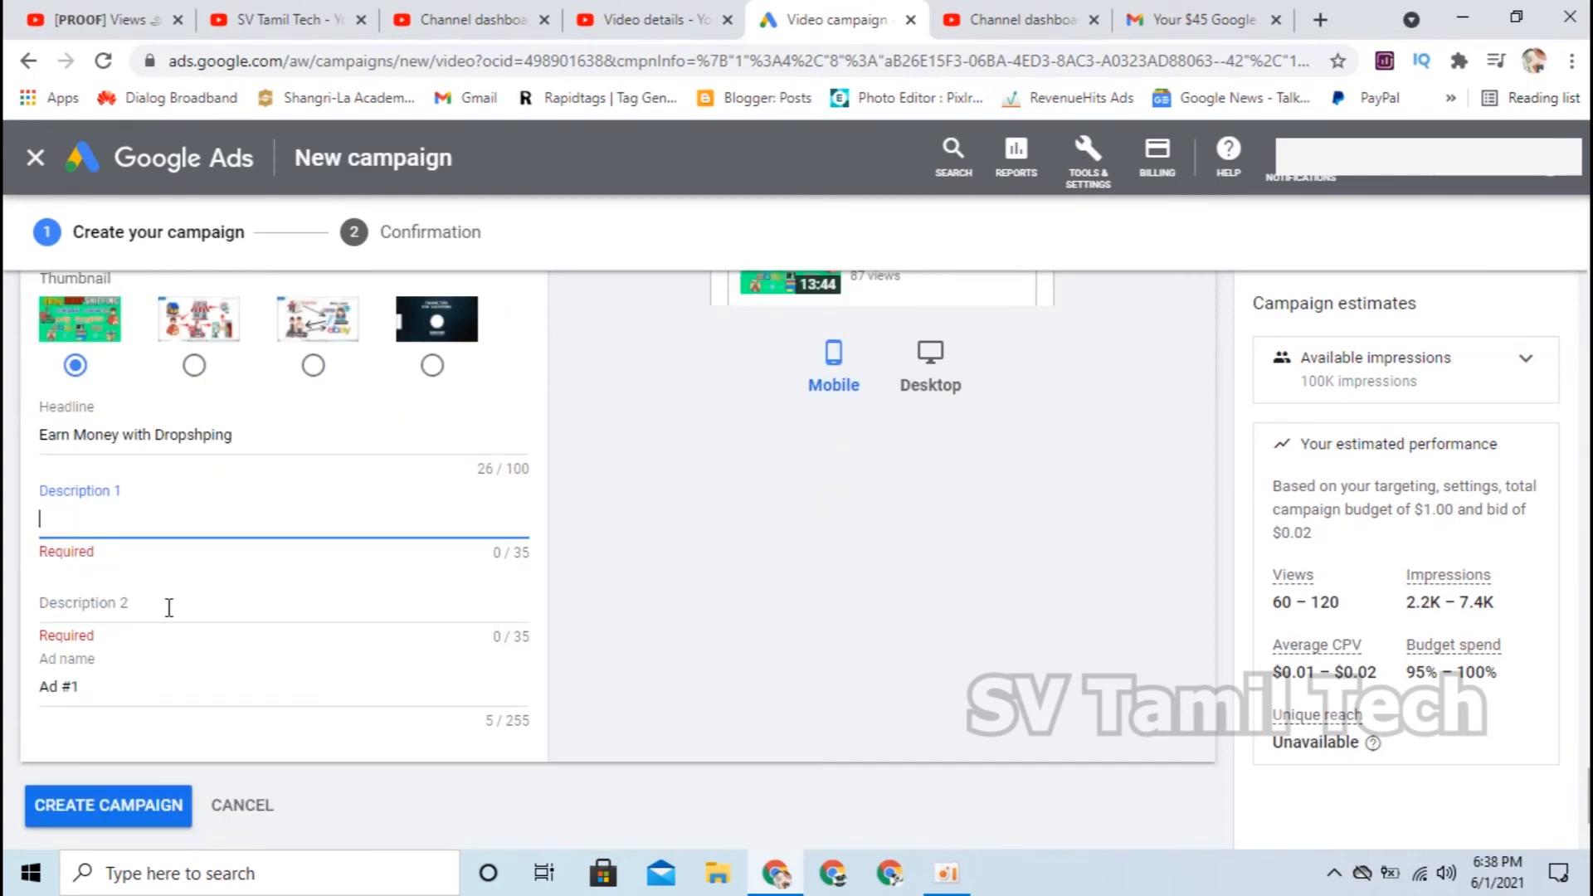
click(166, 608)
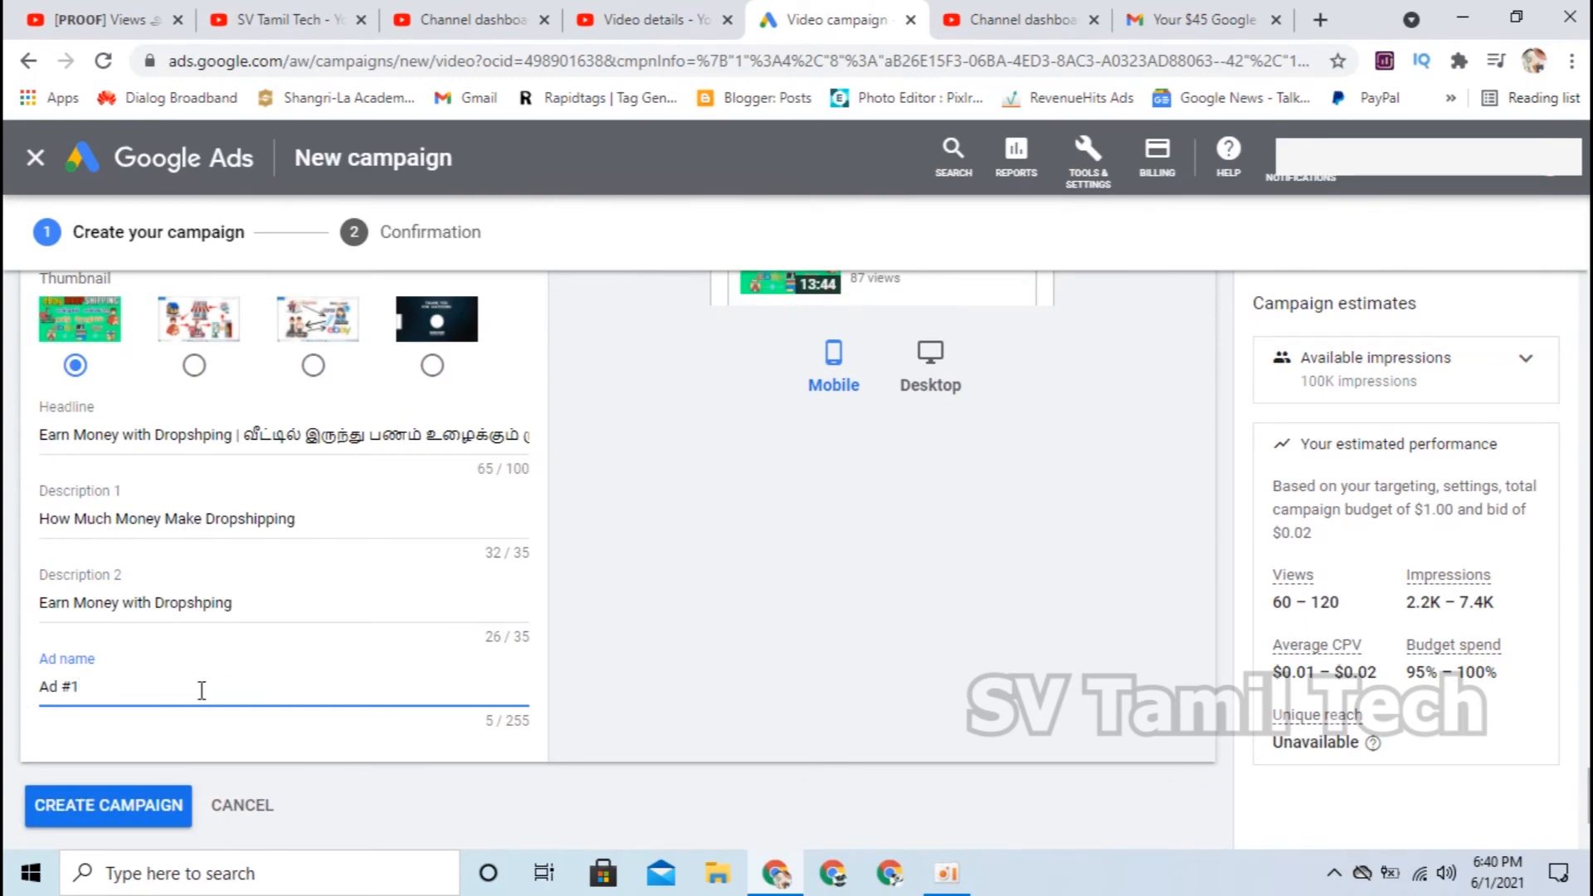
drag(201, 691, 10, 693)
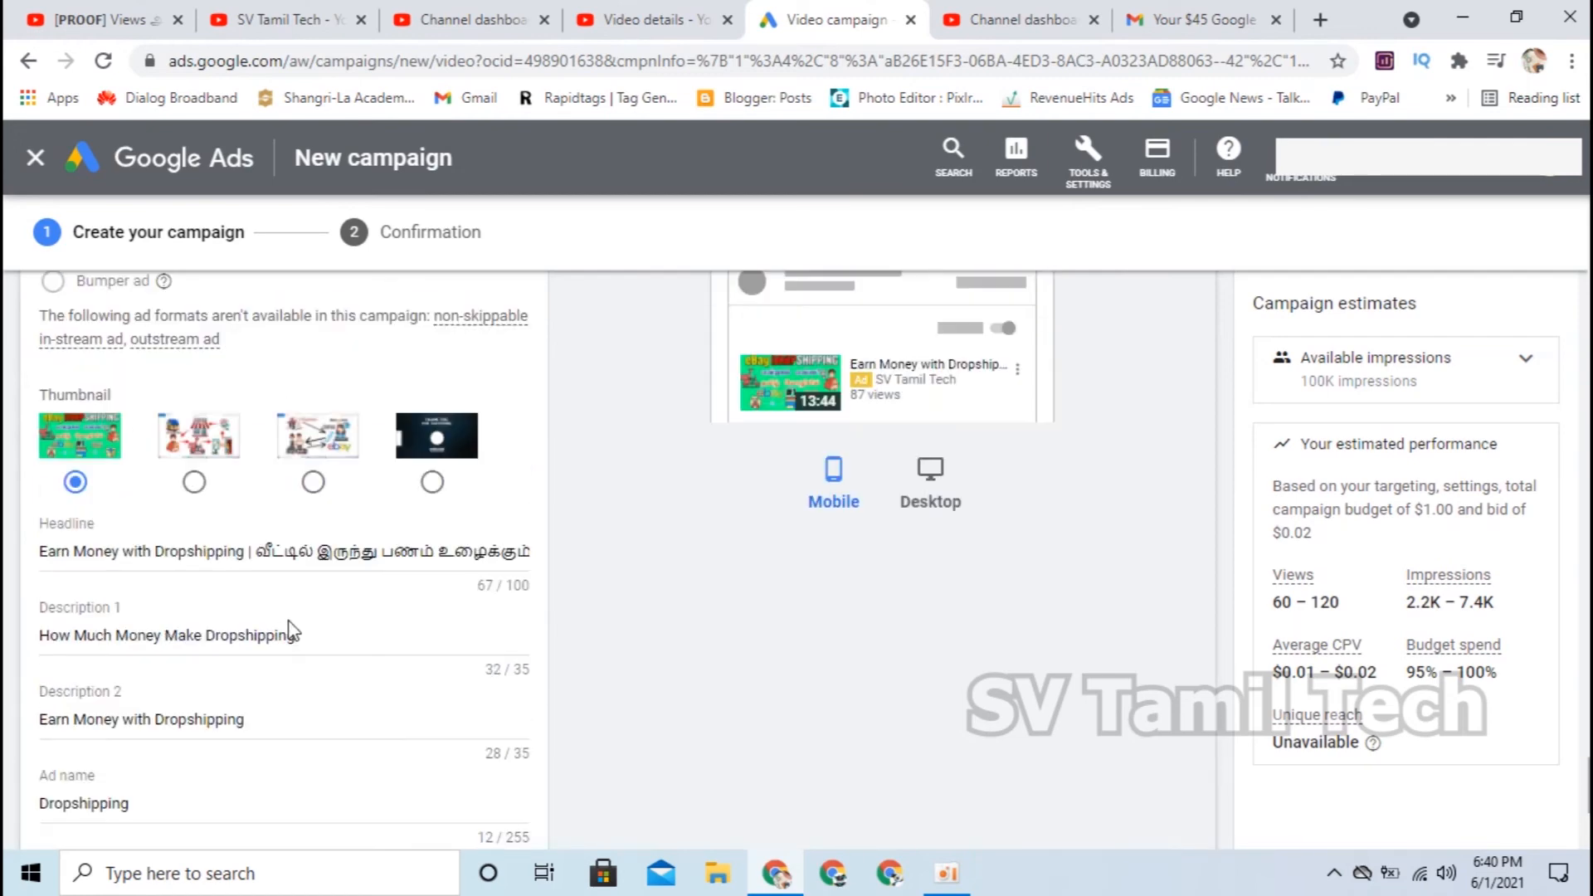
- Preview the ad in the desktop and mobile layouts, both as a YouTube search ad and as a YouTube related ad
scroll(290, 623, up, 3)
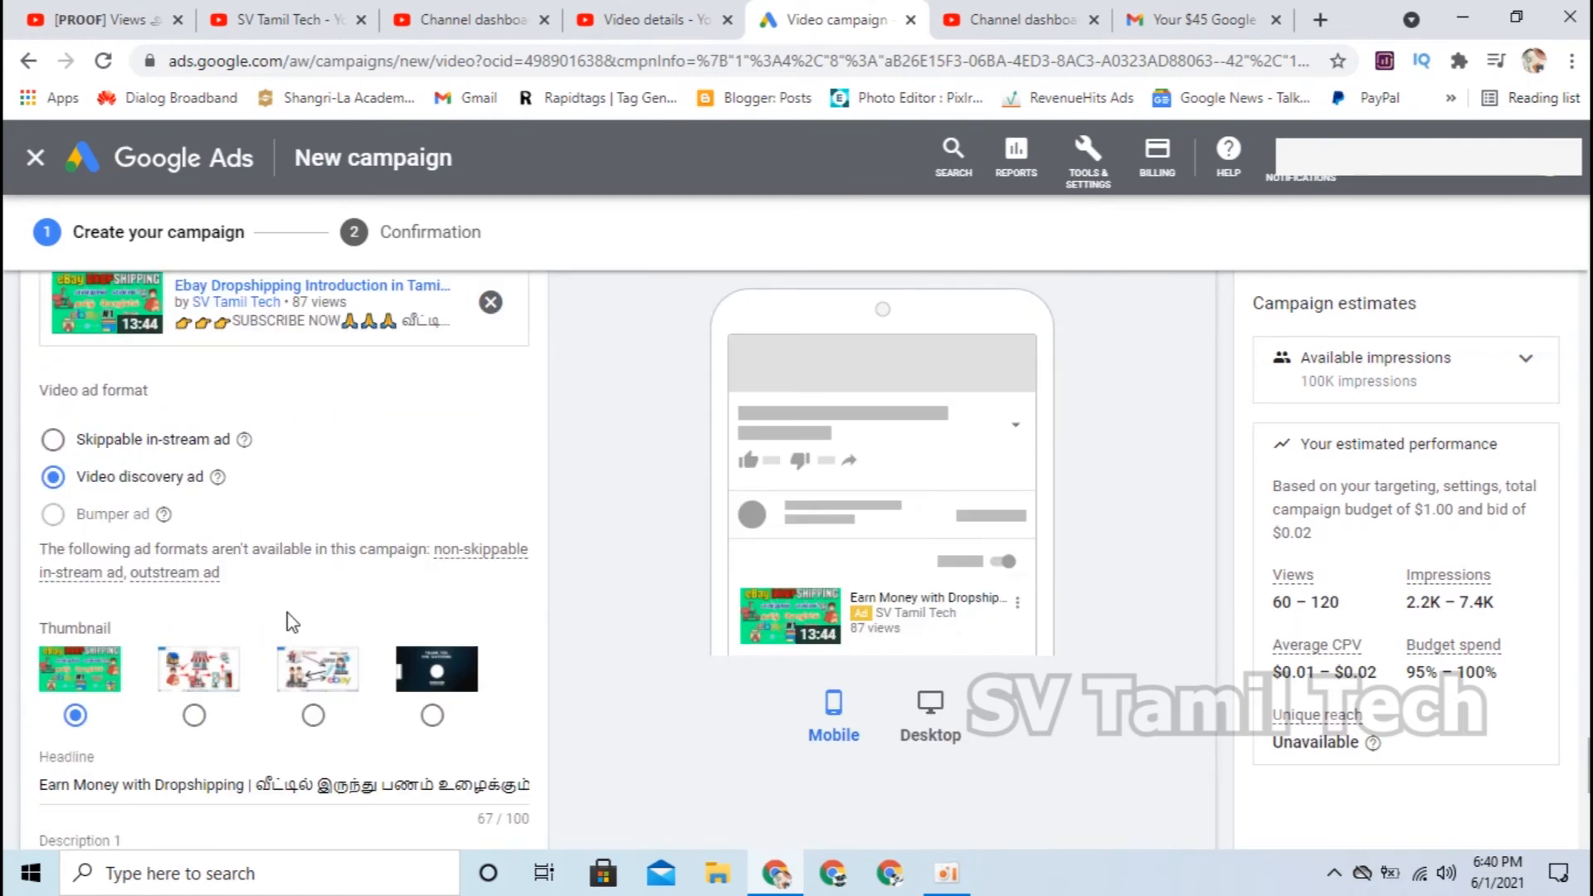
scroll(813, 570, up, 3)
scroll(801, 614, down, 2)
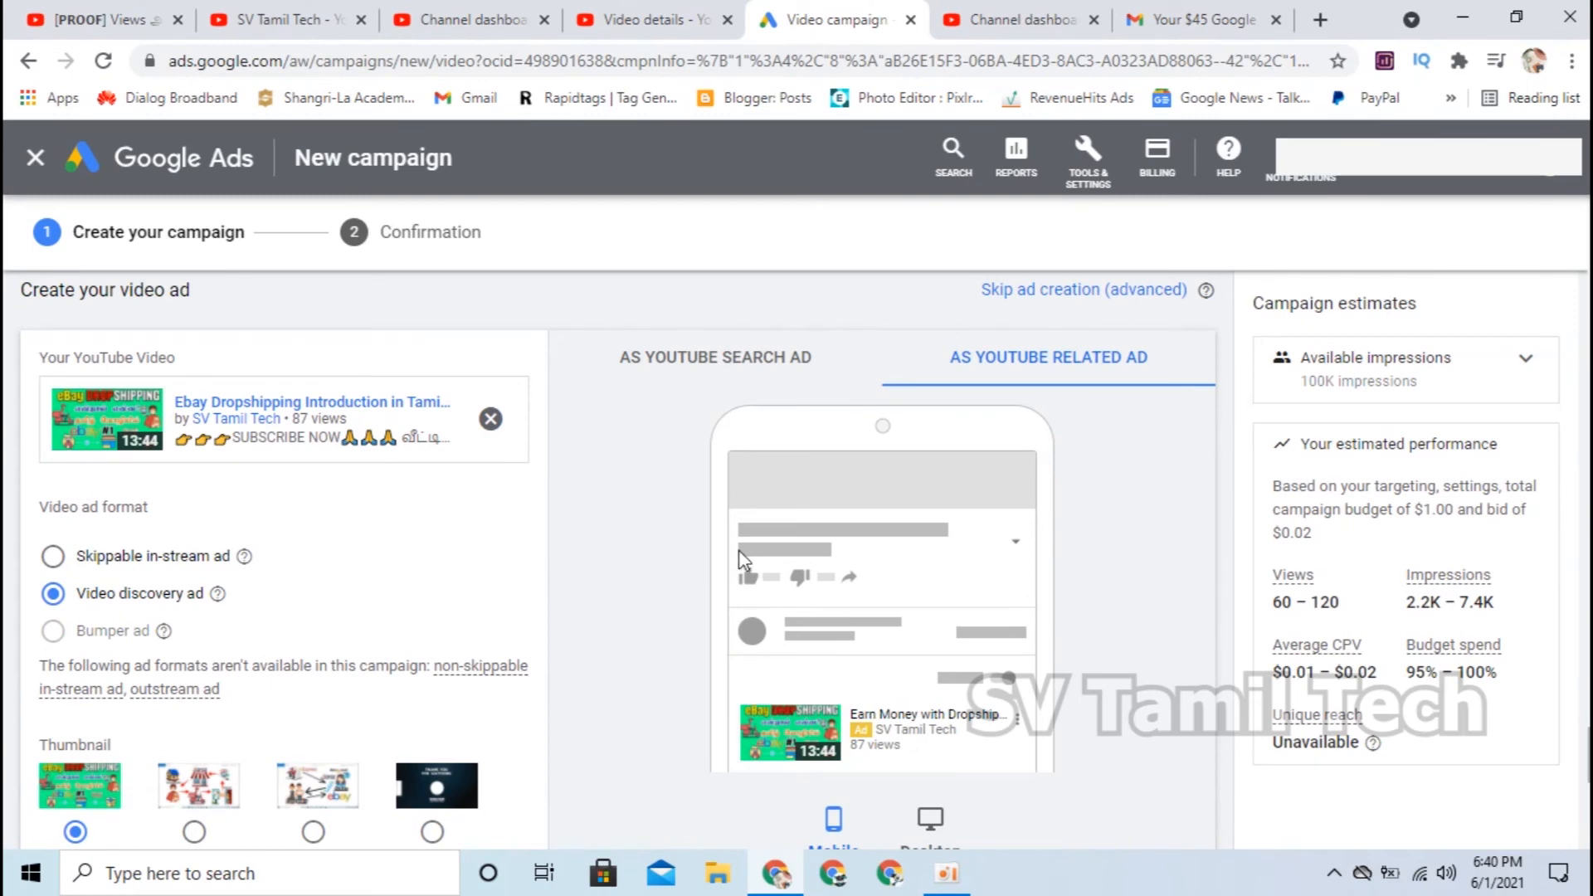
scroll(780, 551, down, 1)
click(921, 707)
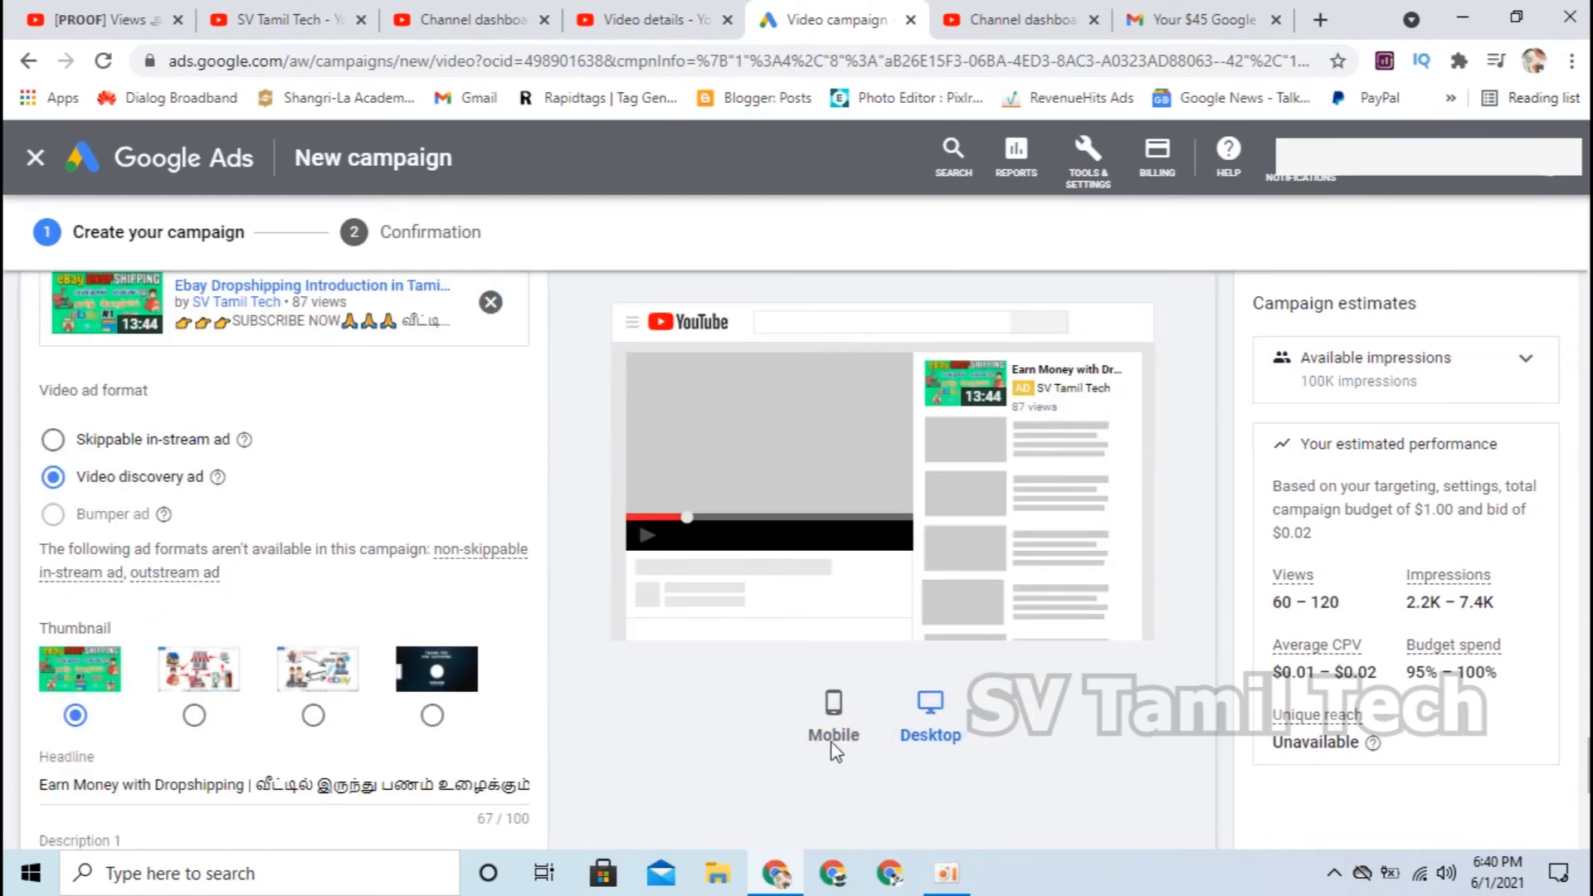
click(832, 721)
scroll(862, 722, up, 3)
scroll(862, 721, down, 3)
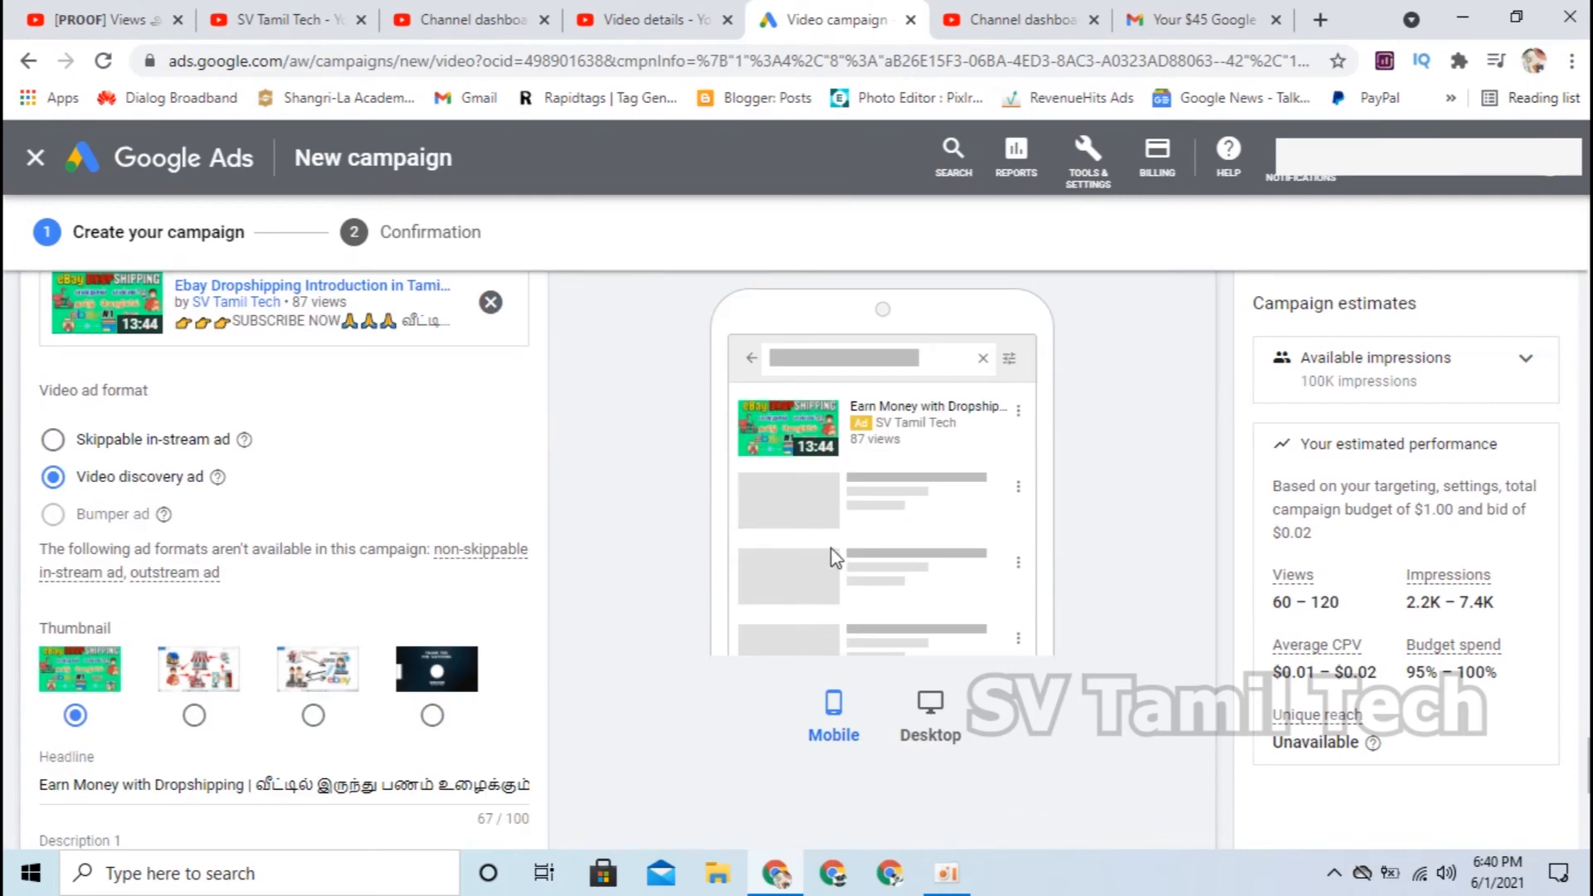
scroll(834, 558, up, 2)
click(1014, 372)
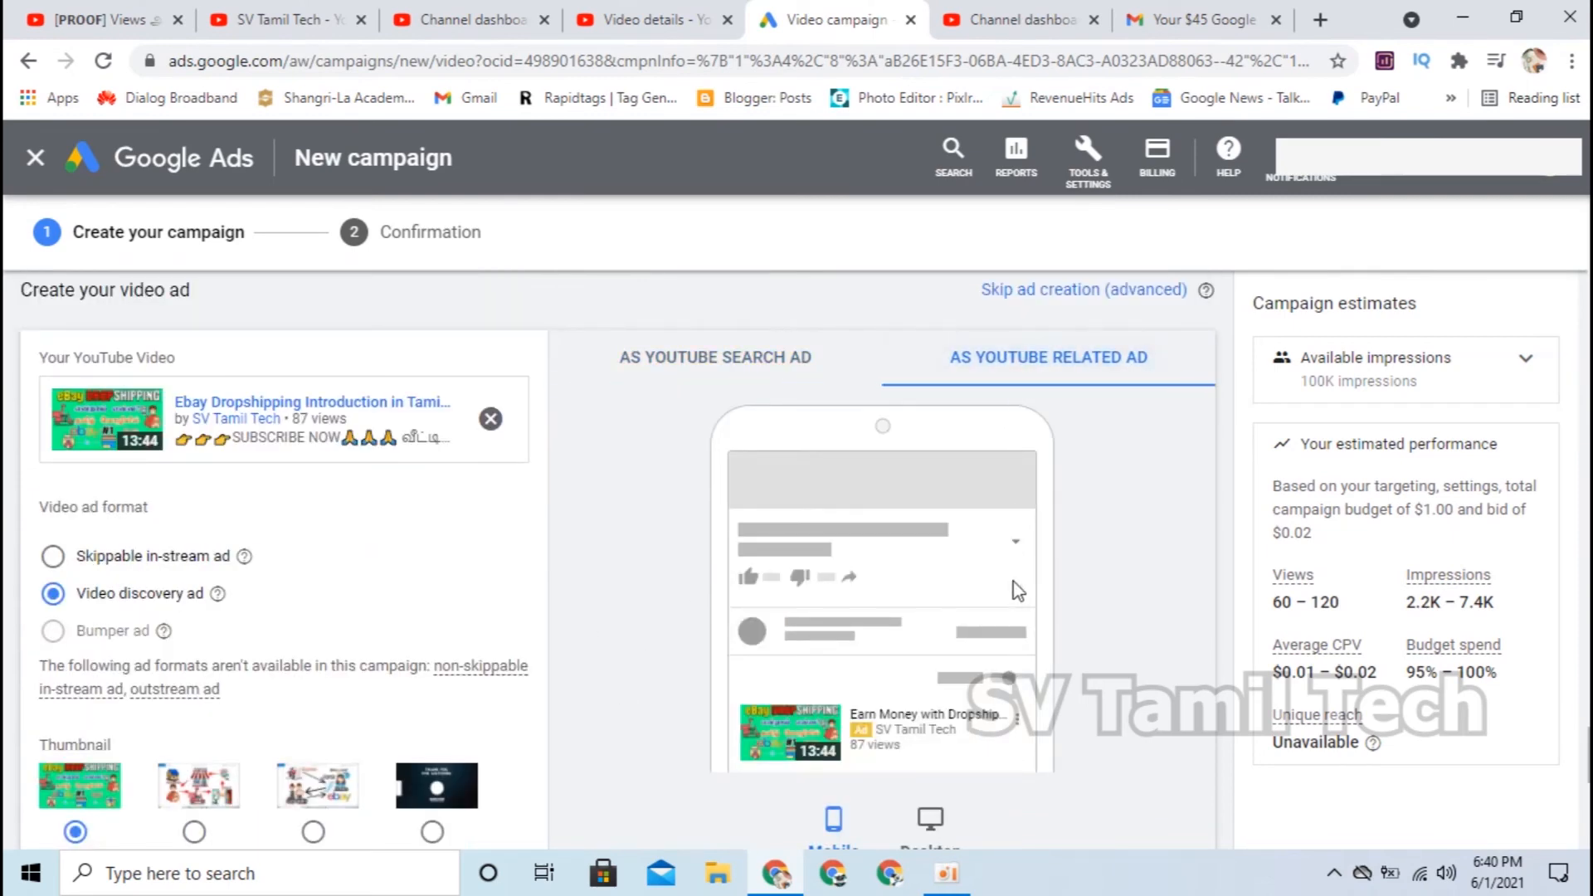
- Review the completed ad details and create the campaign
scroll(854, 747, down, 3)
scroll(736, 658, down, 6)
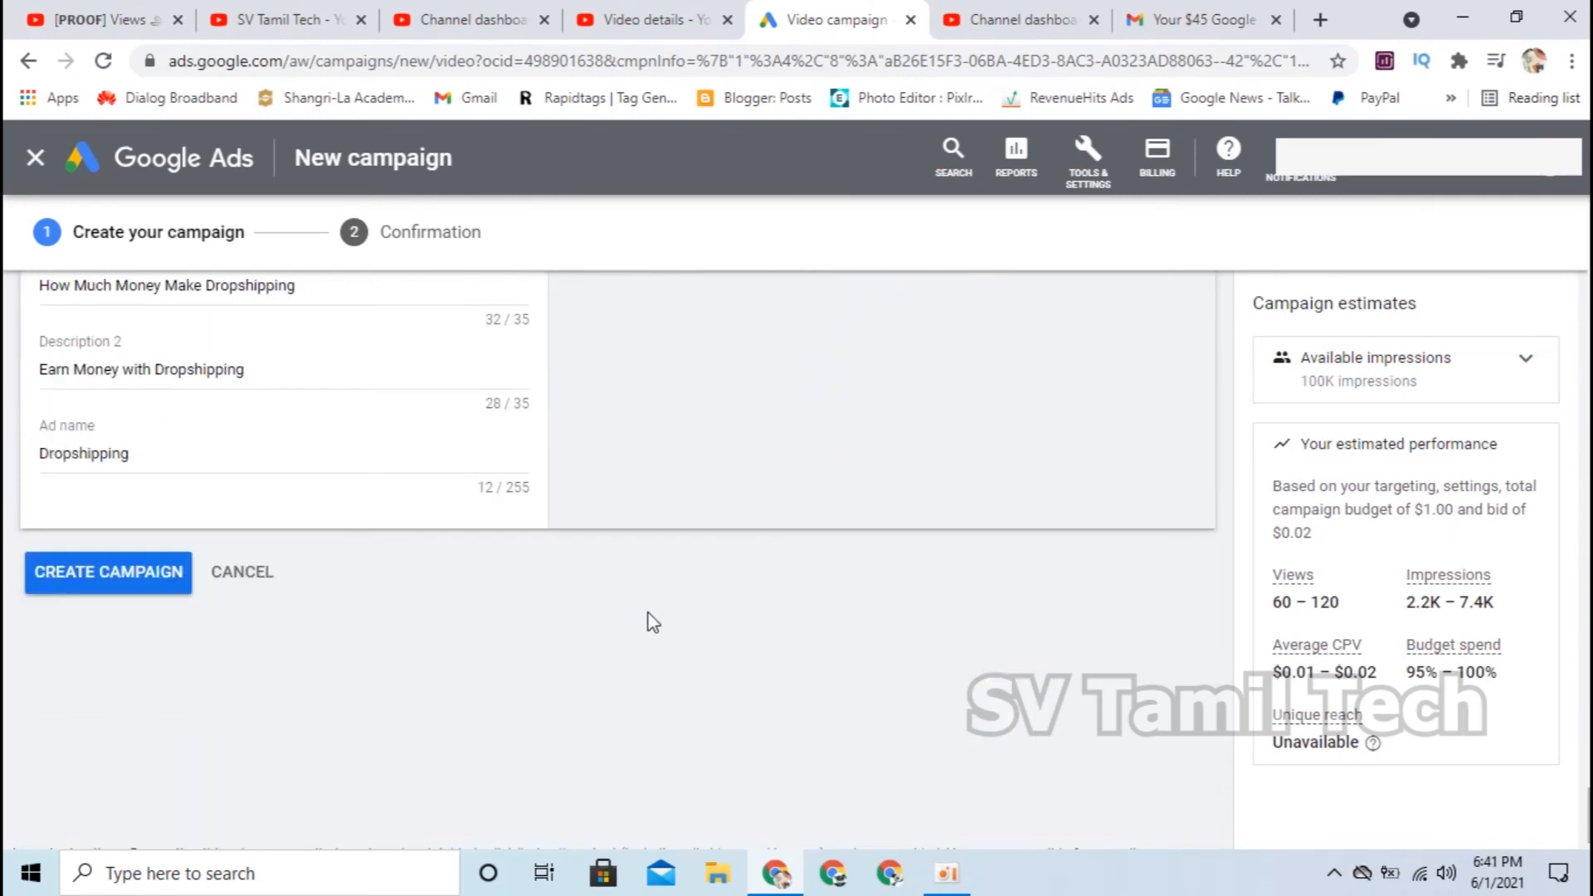
scroll(526, 579, up, 6)
scroll(526, 587, down, 6)
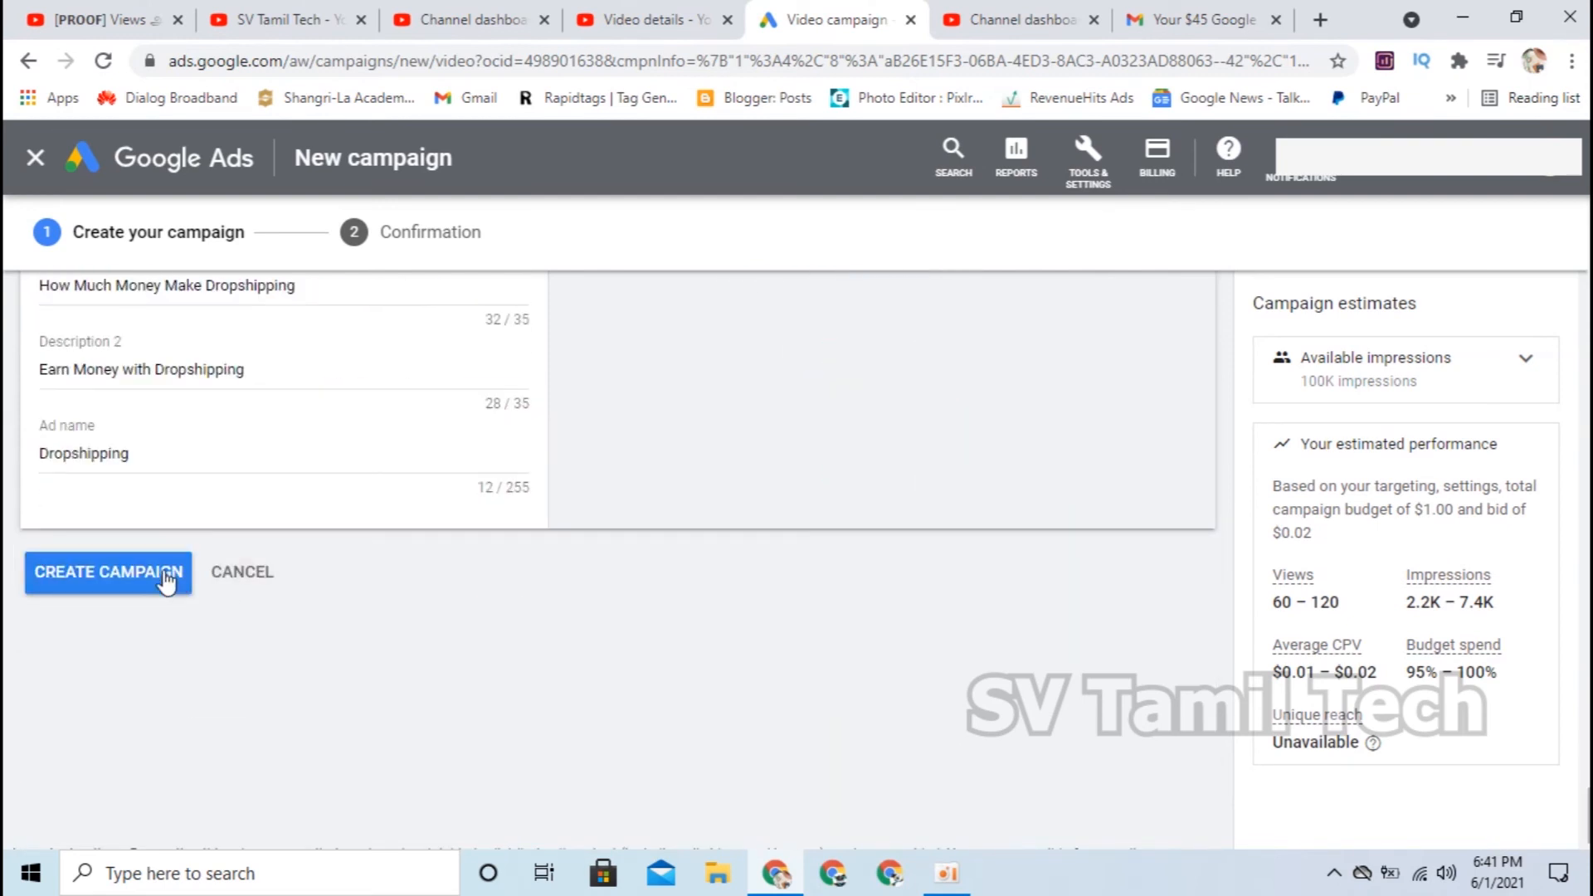
click(79, 584)
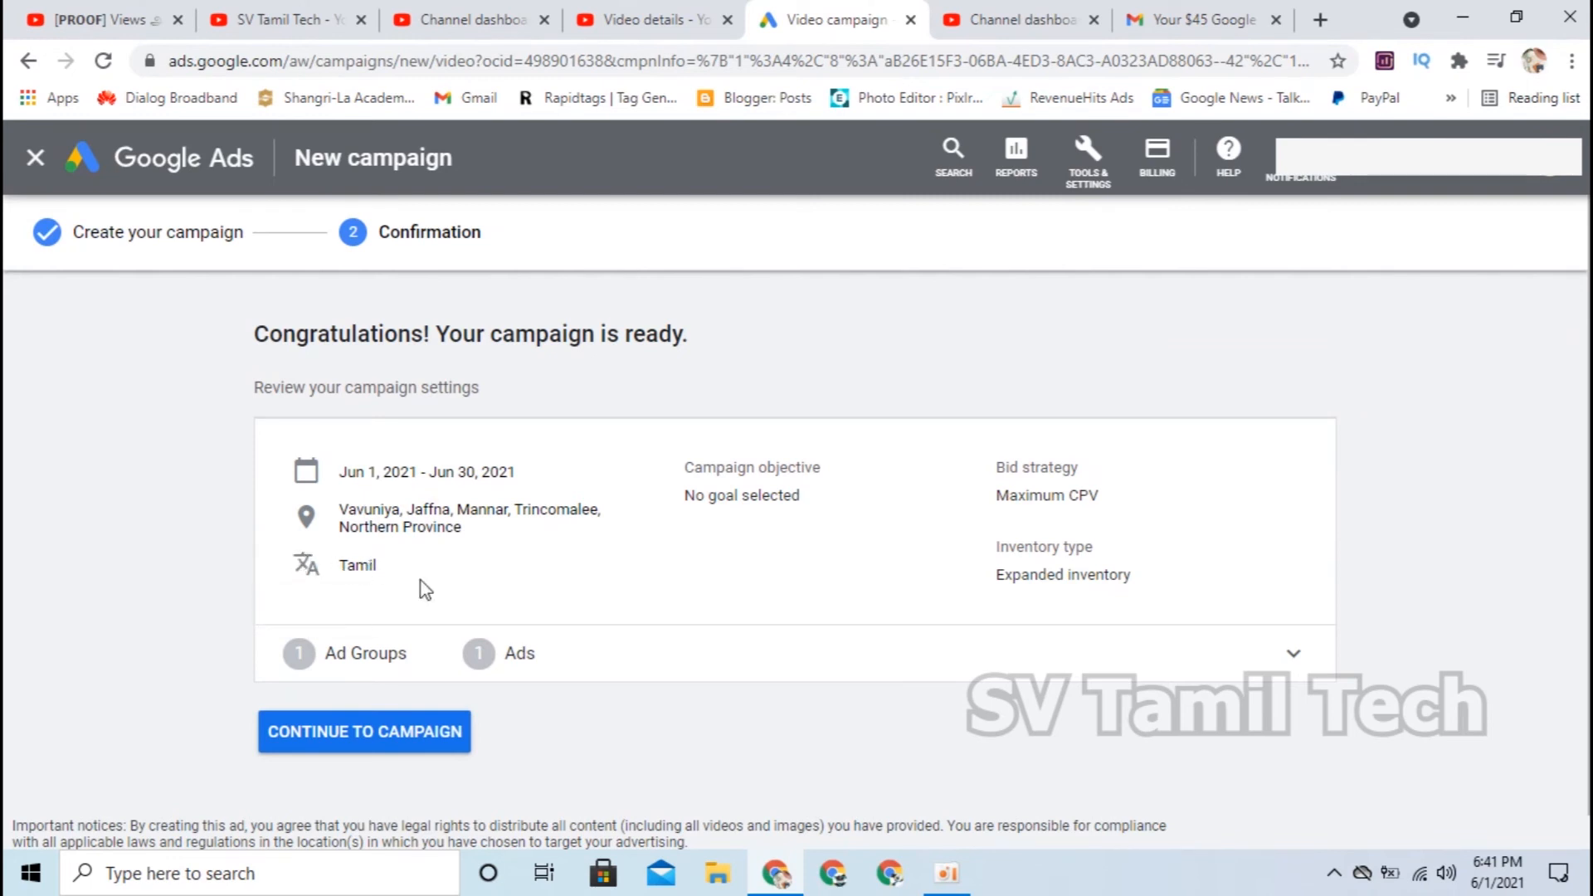
- Review the campaign settings and expanded ad group information on the confirmation page, and continue to the campaign
drag(691, 489, 801, 497)
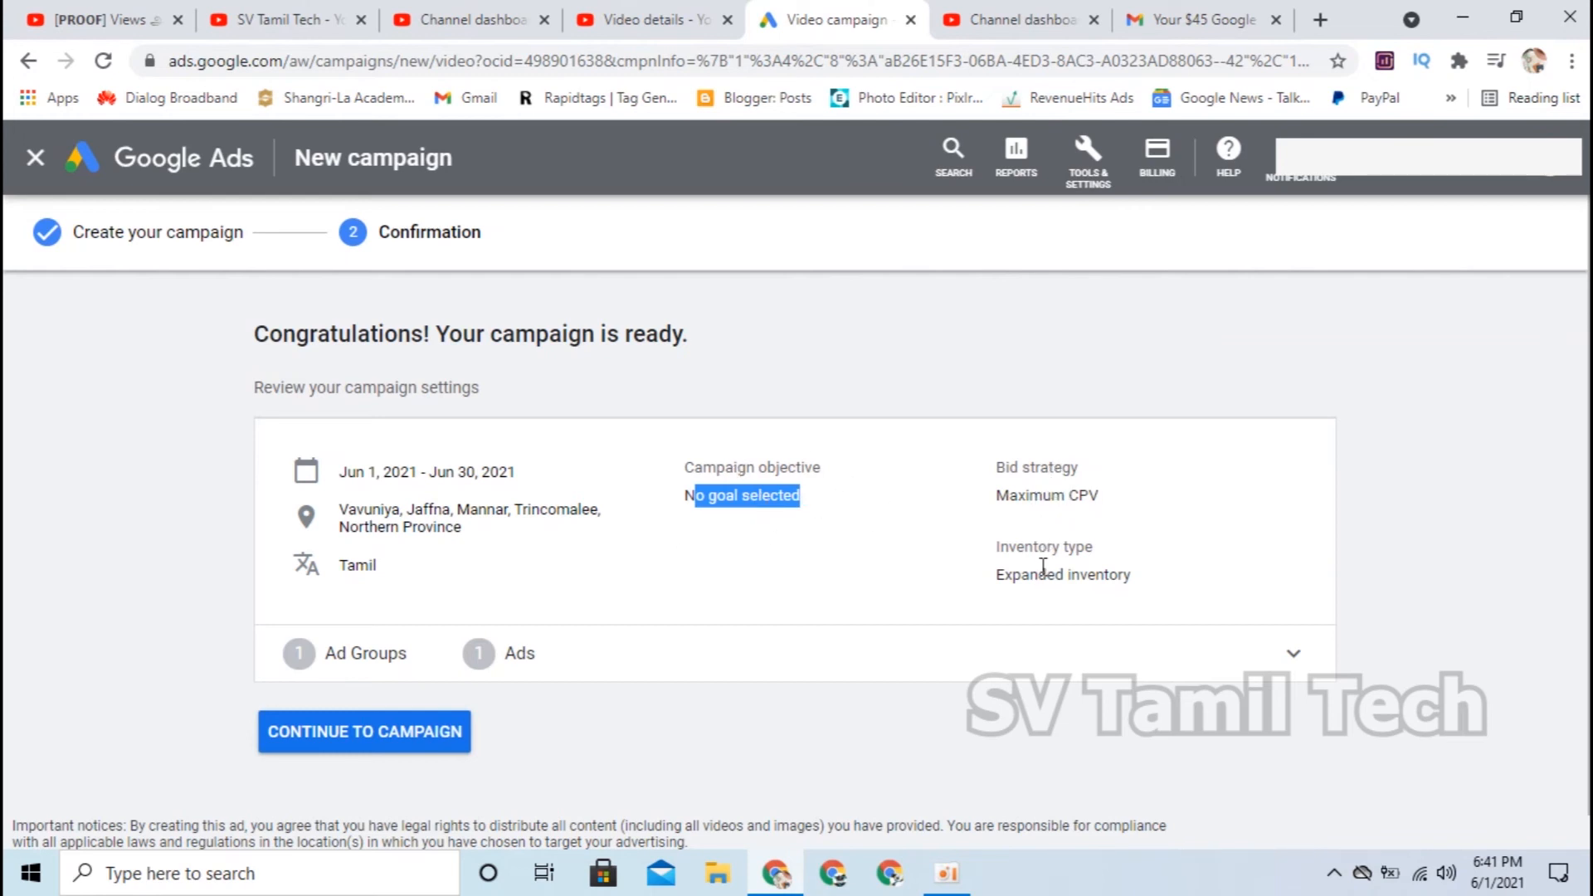
click(600, 650)
scroll(1217, 550, down, 2)
scroll(1375, 516, down, 2)
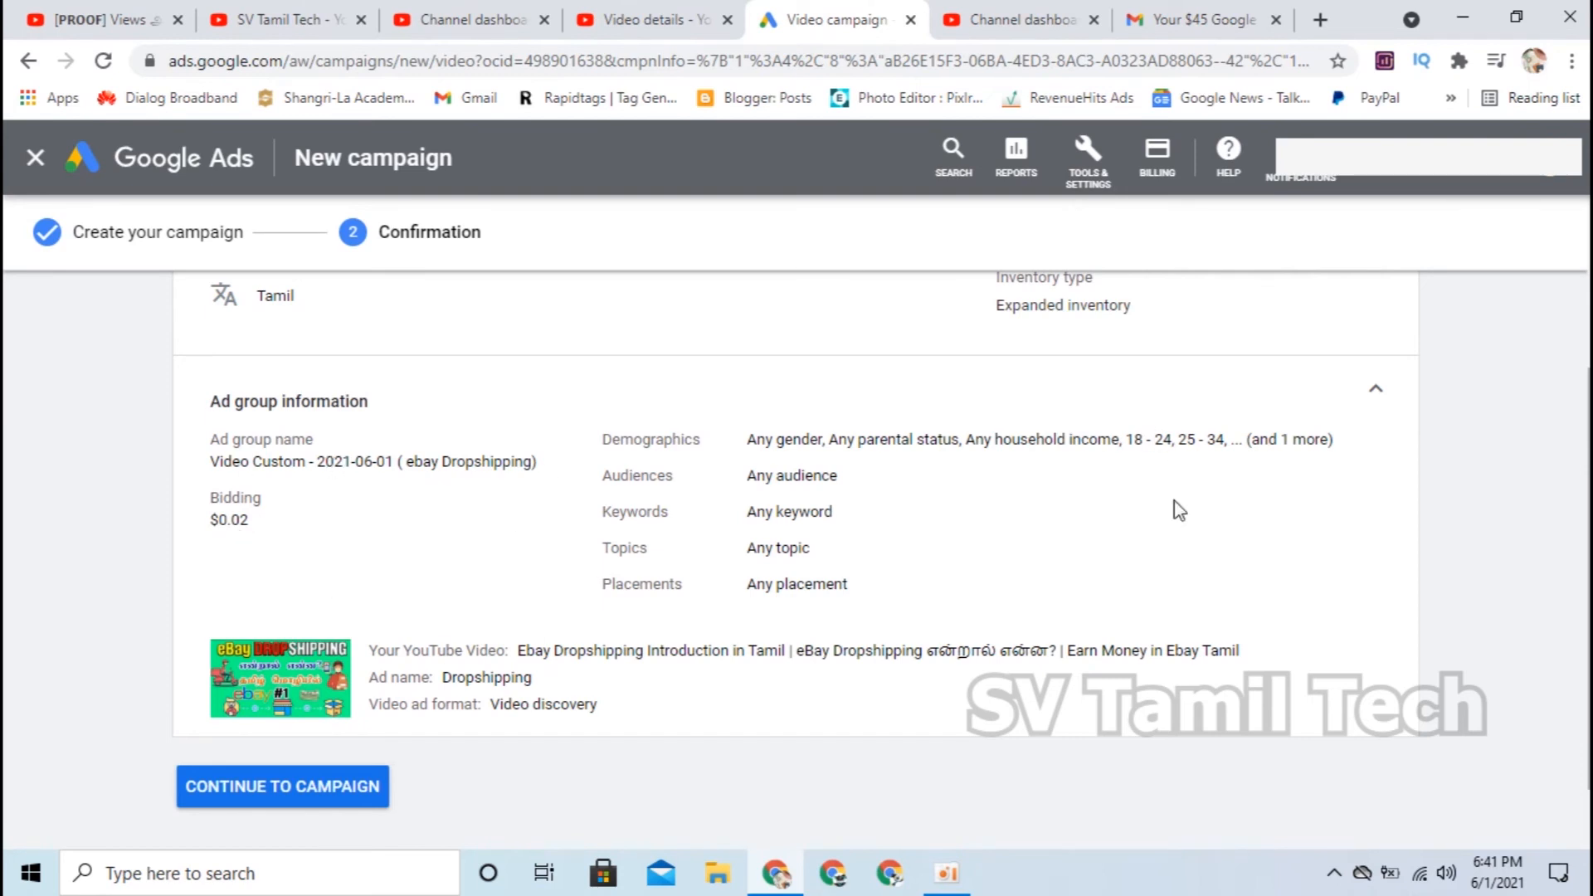
click(312, 798)
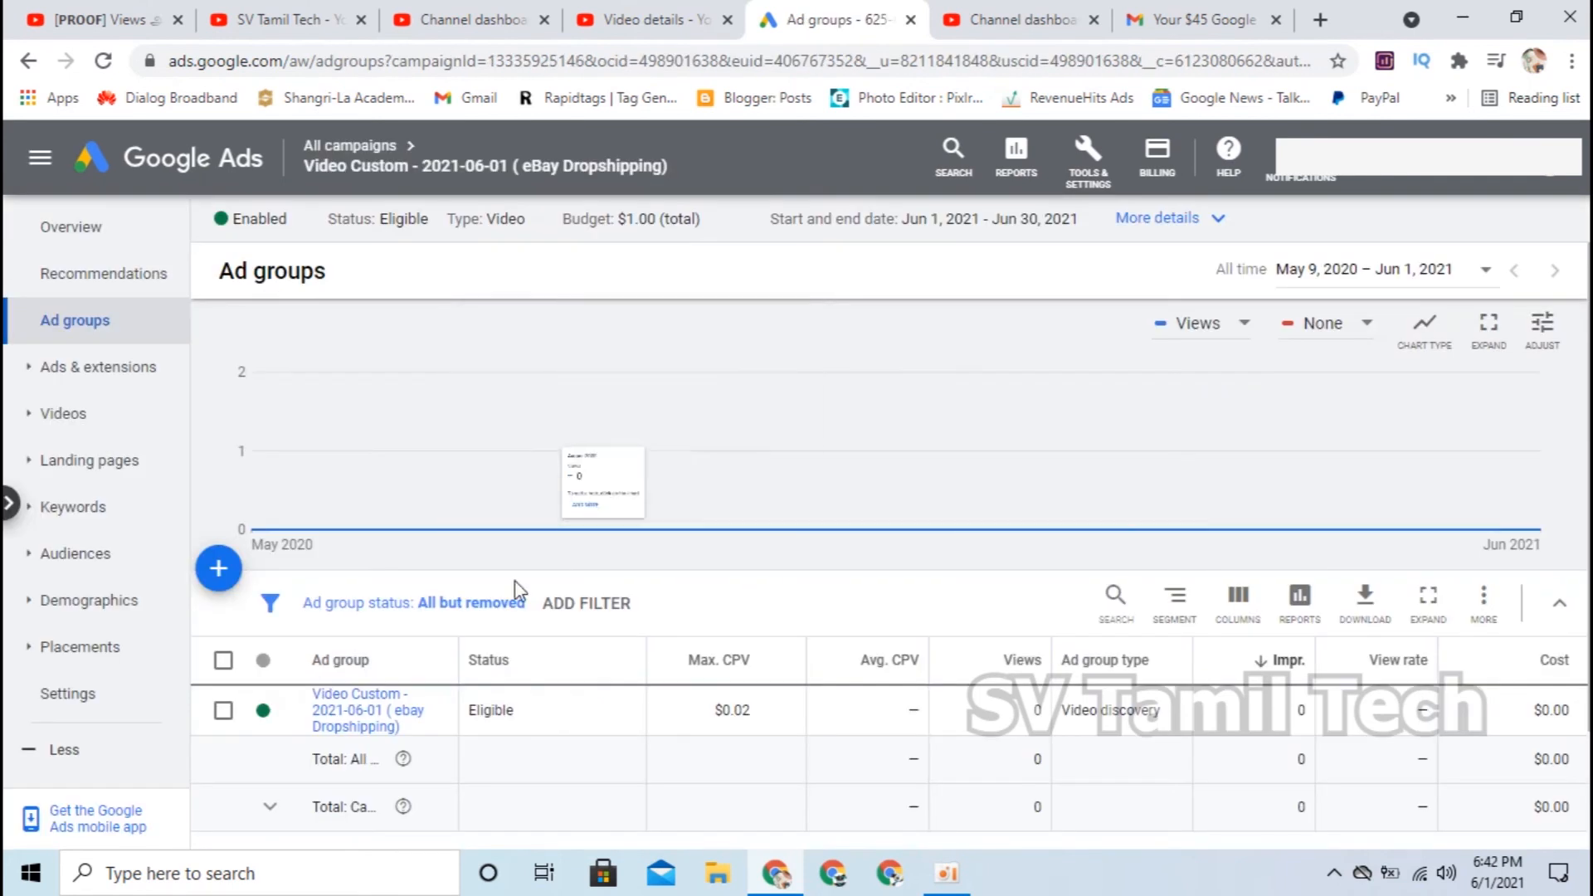
- Examine the campaign's ad groups table and check the ad group's maximum CPV bid in its editor without saving changes
scroll(344, 630, down, 2)
scroll(355, 539, up, 2)
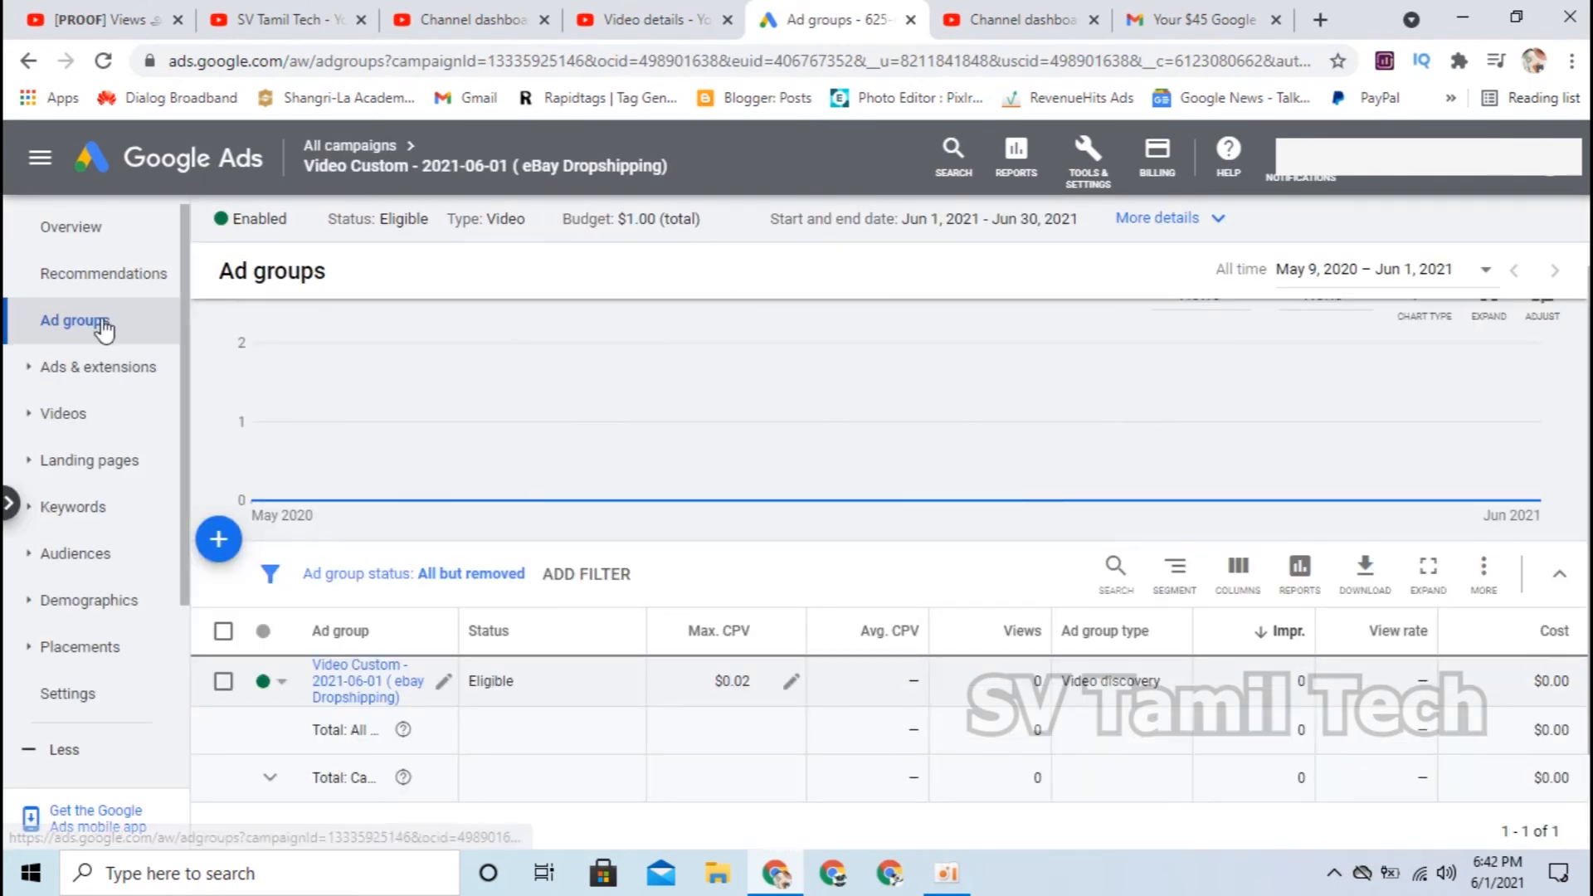
scroll(220, 562, down, 2)
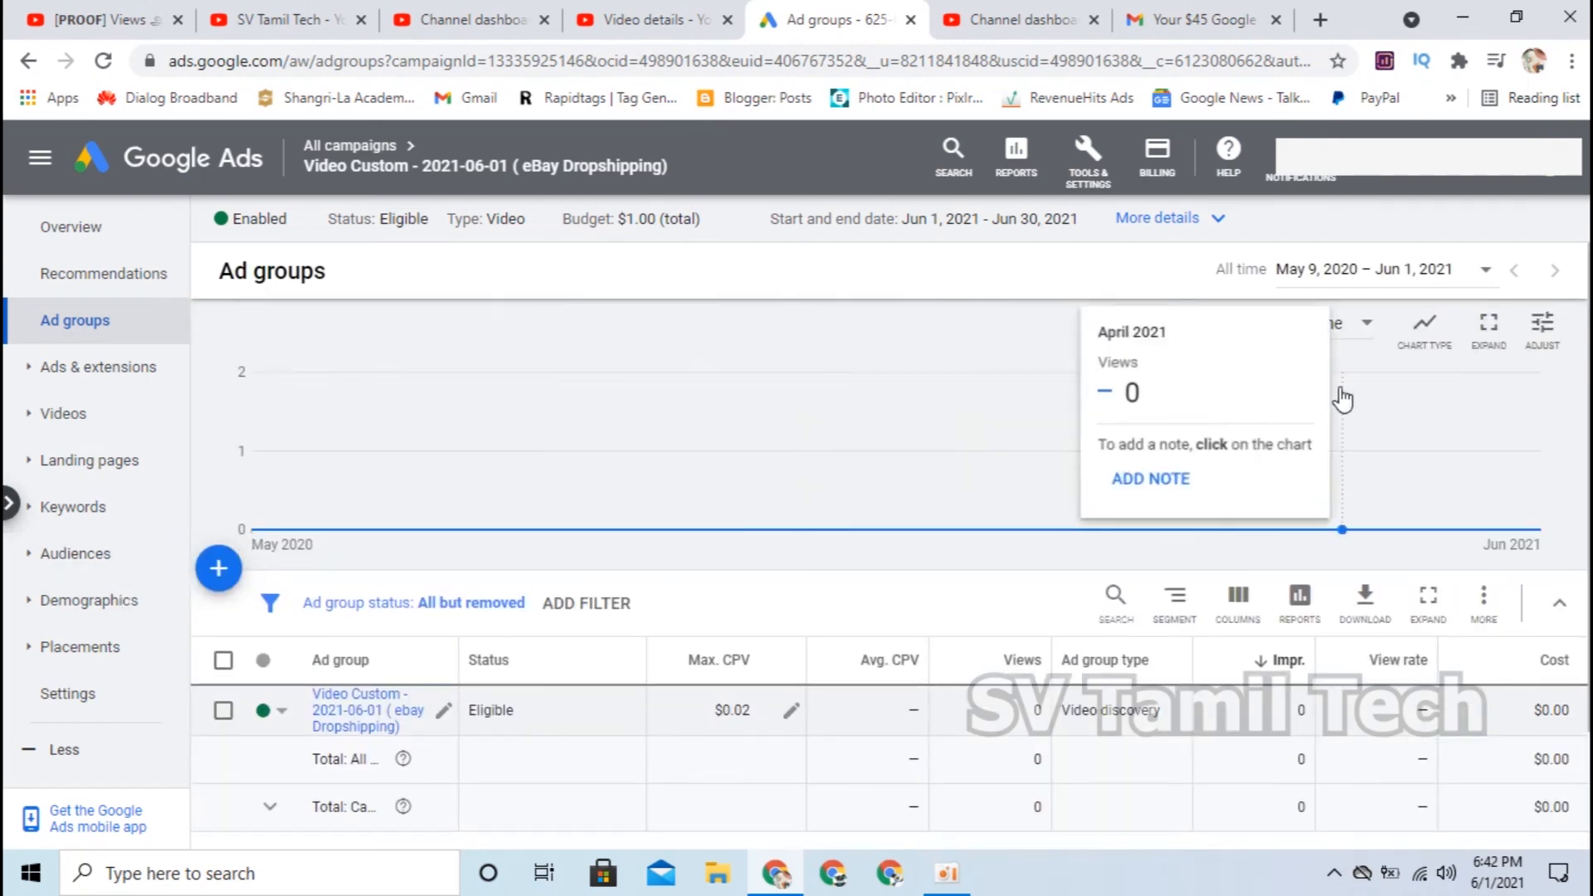
scroll(776, 415, down, 2)
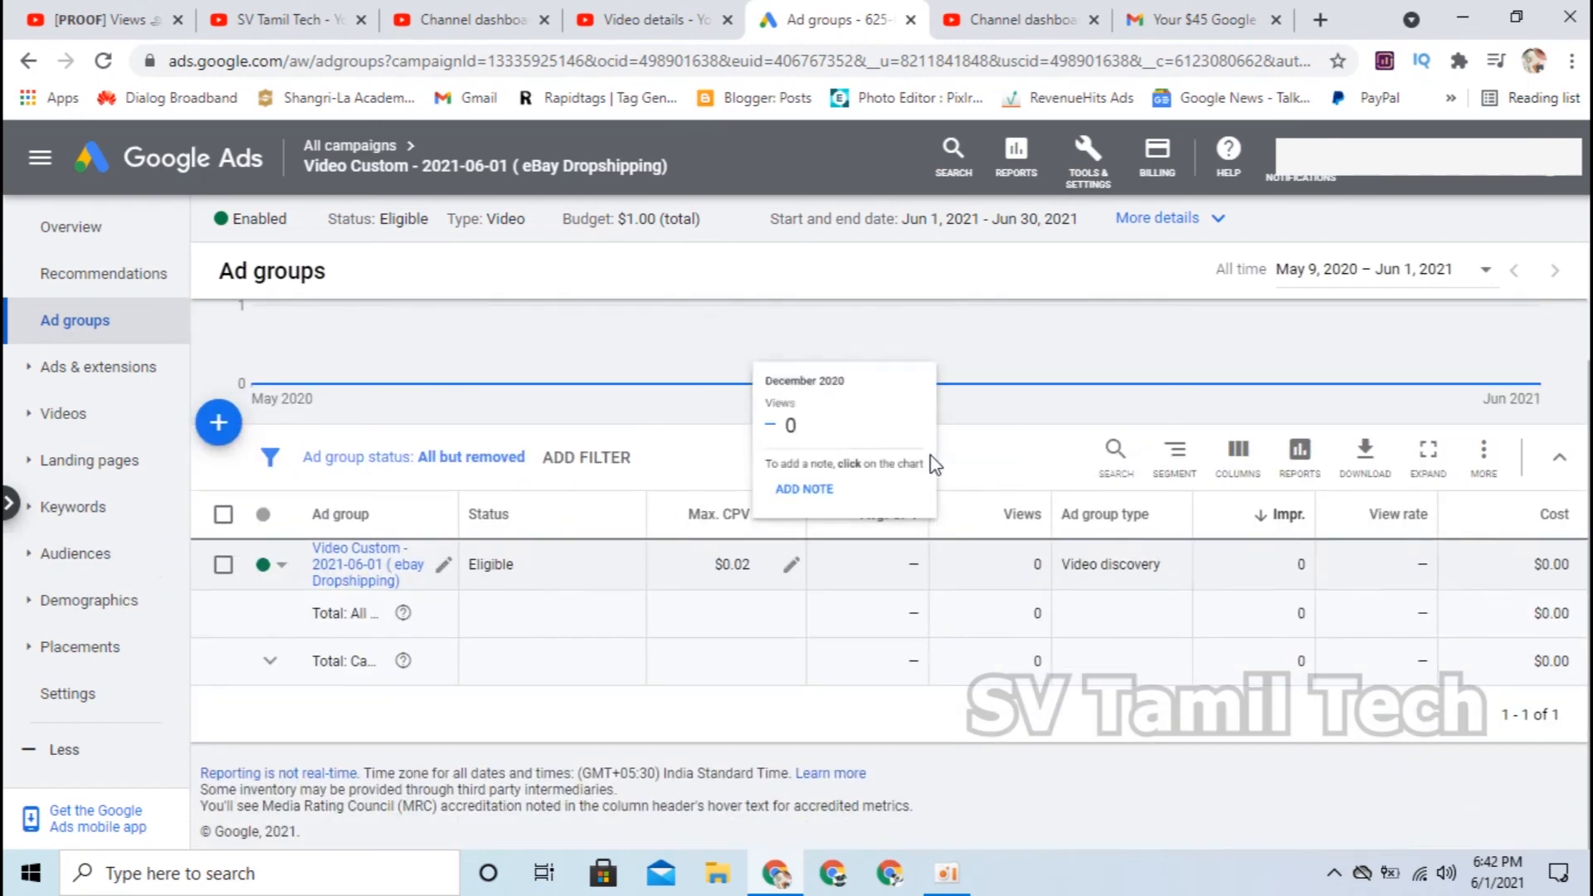
click(783, 570)
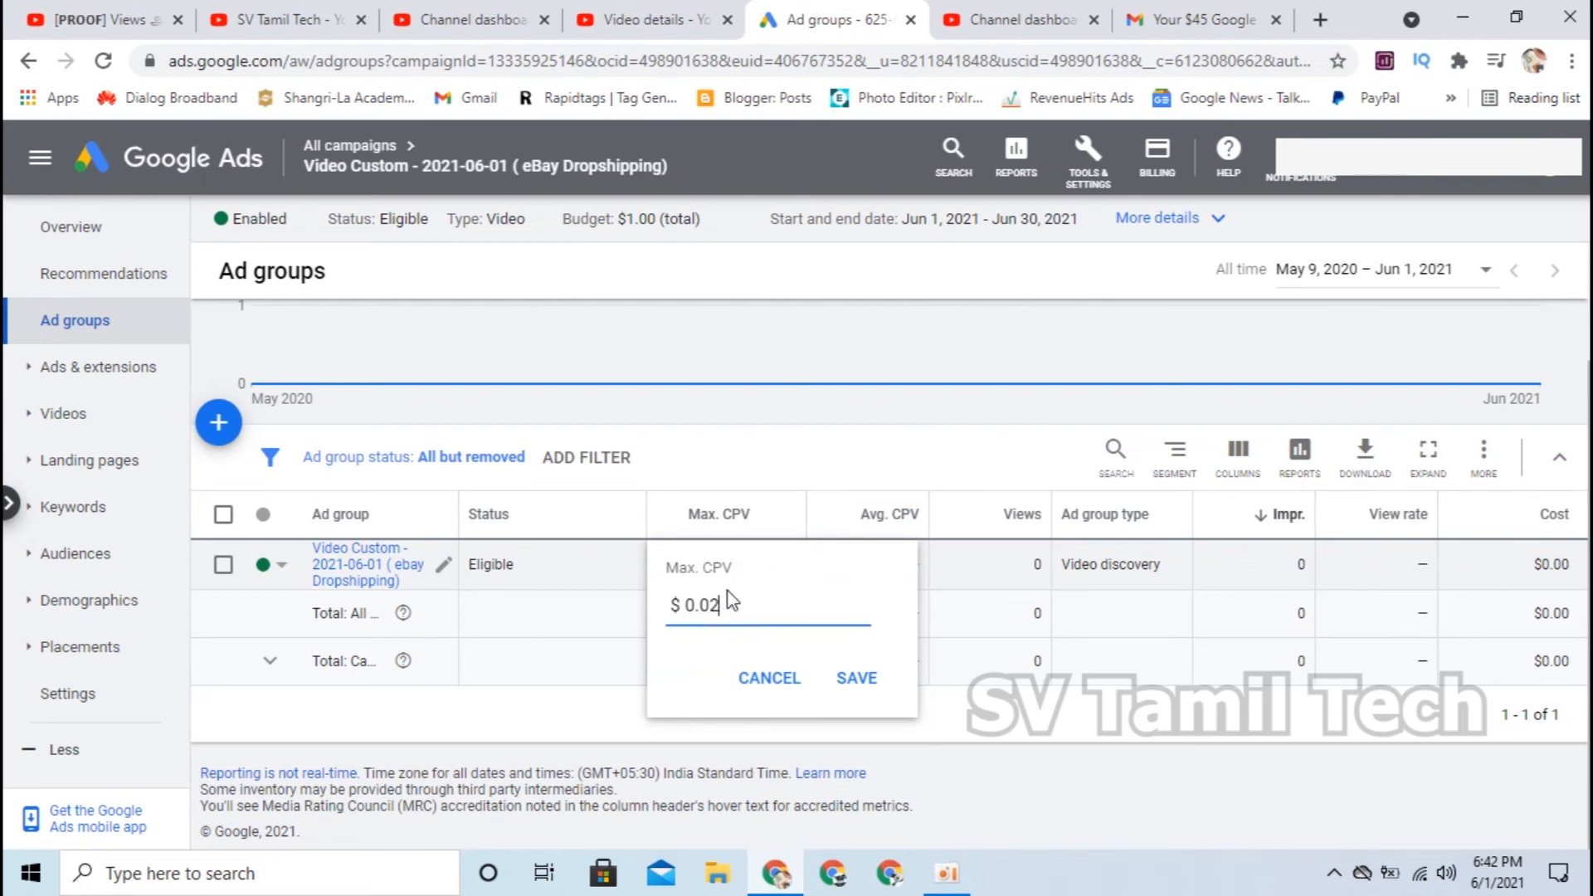
click(768, 677)
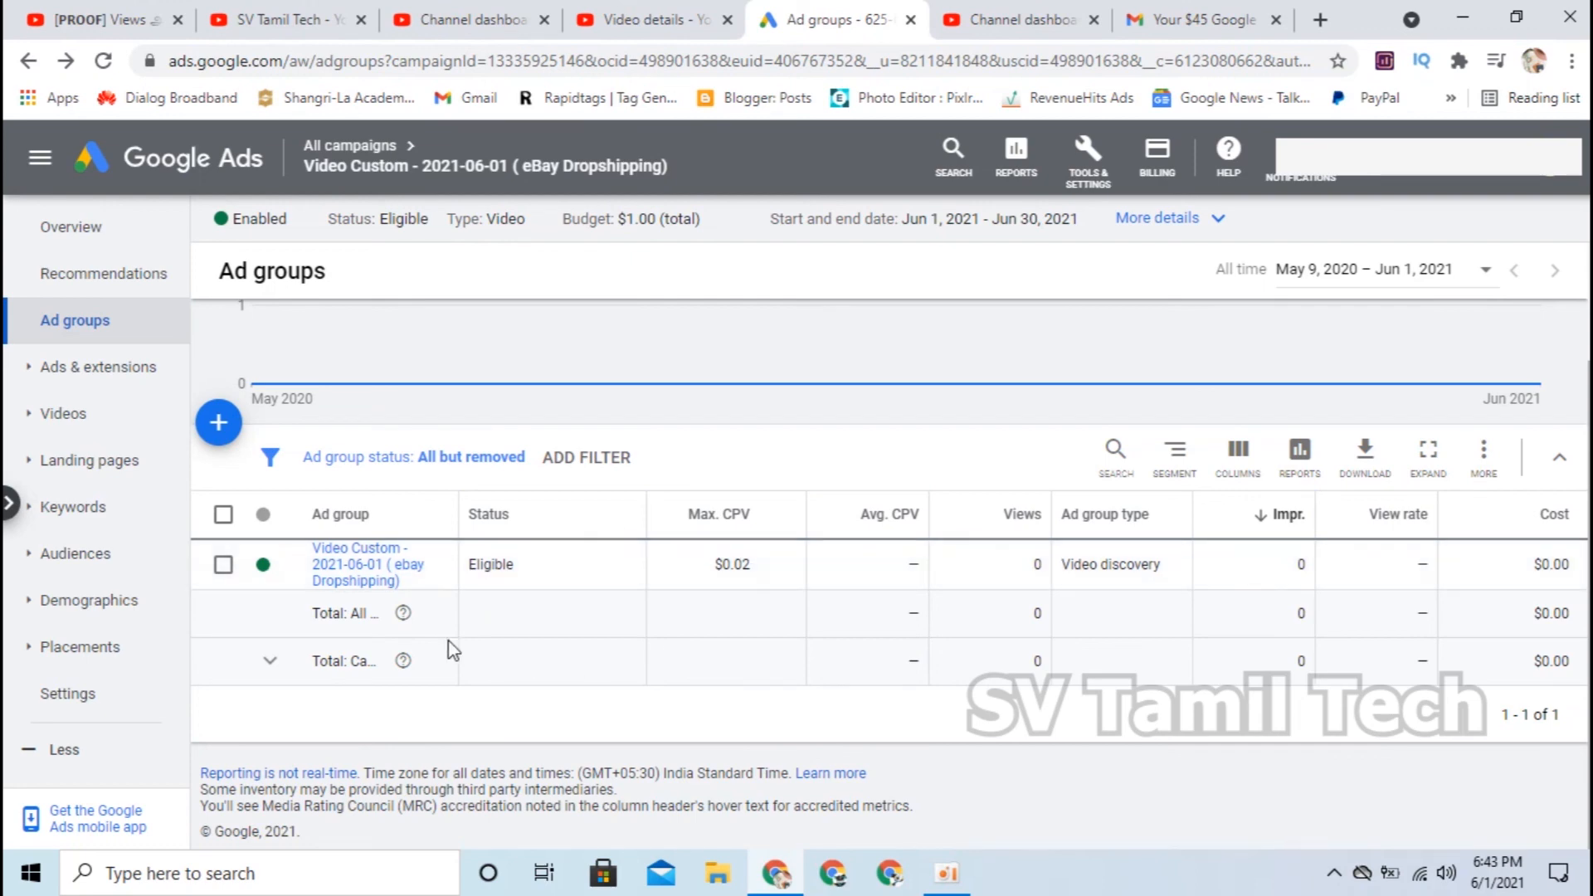
- Open the eBay dropshipping ad group's ads and check the review status details of the Dropshipping ad
click(342, 572)
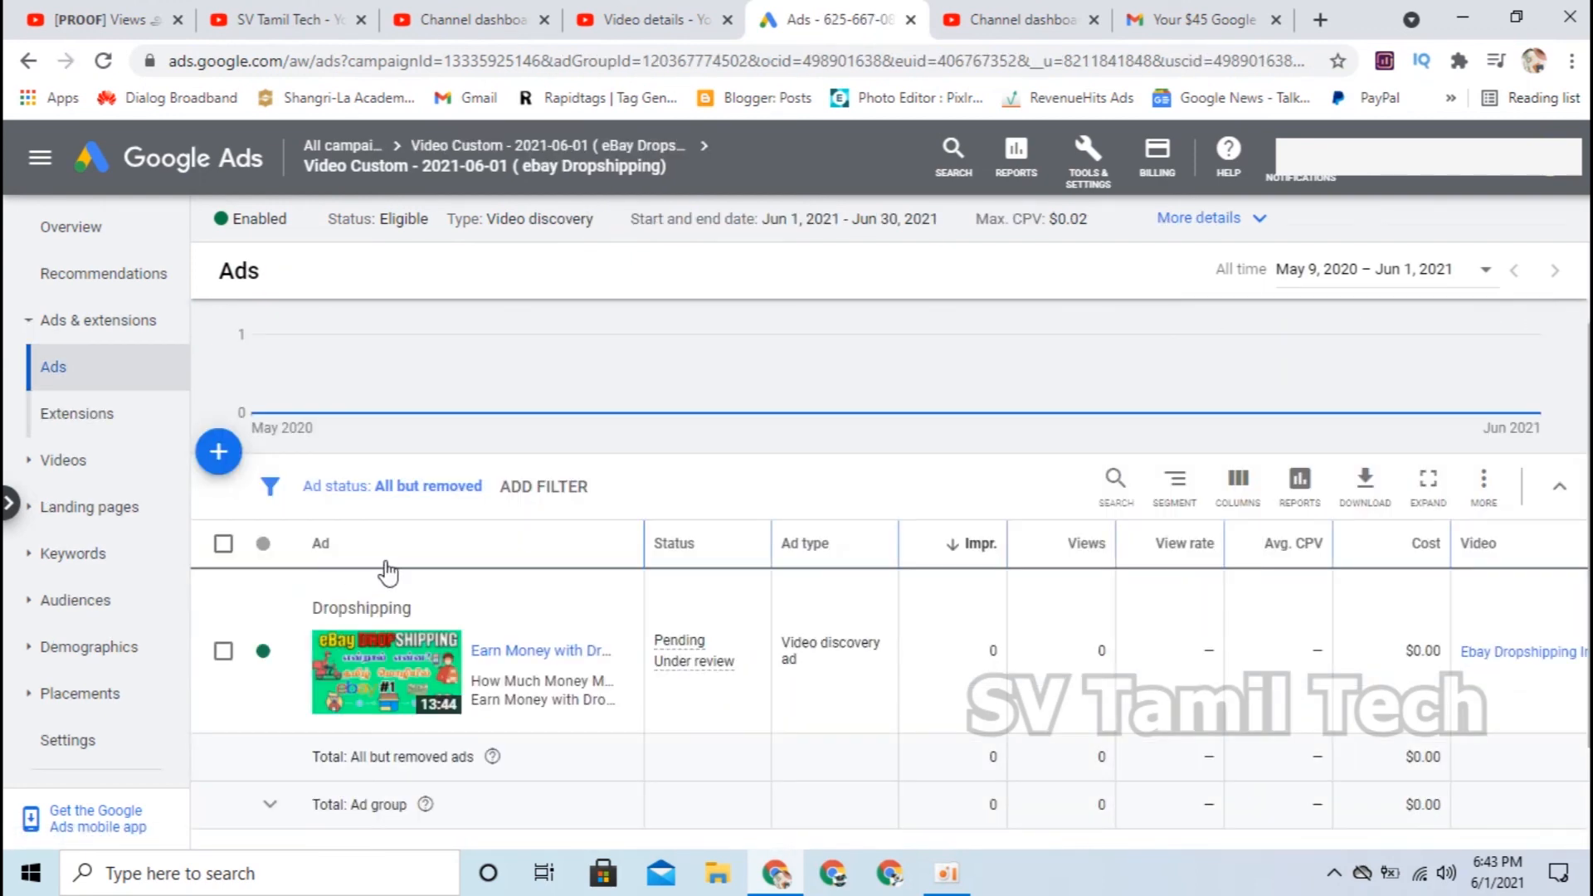
mouse_move(678, 660)
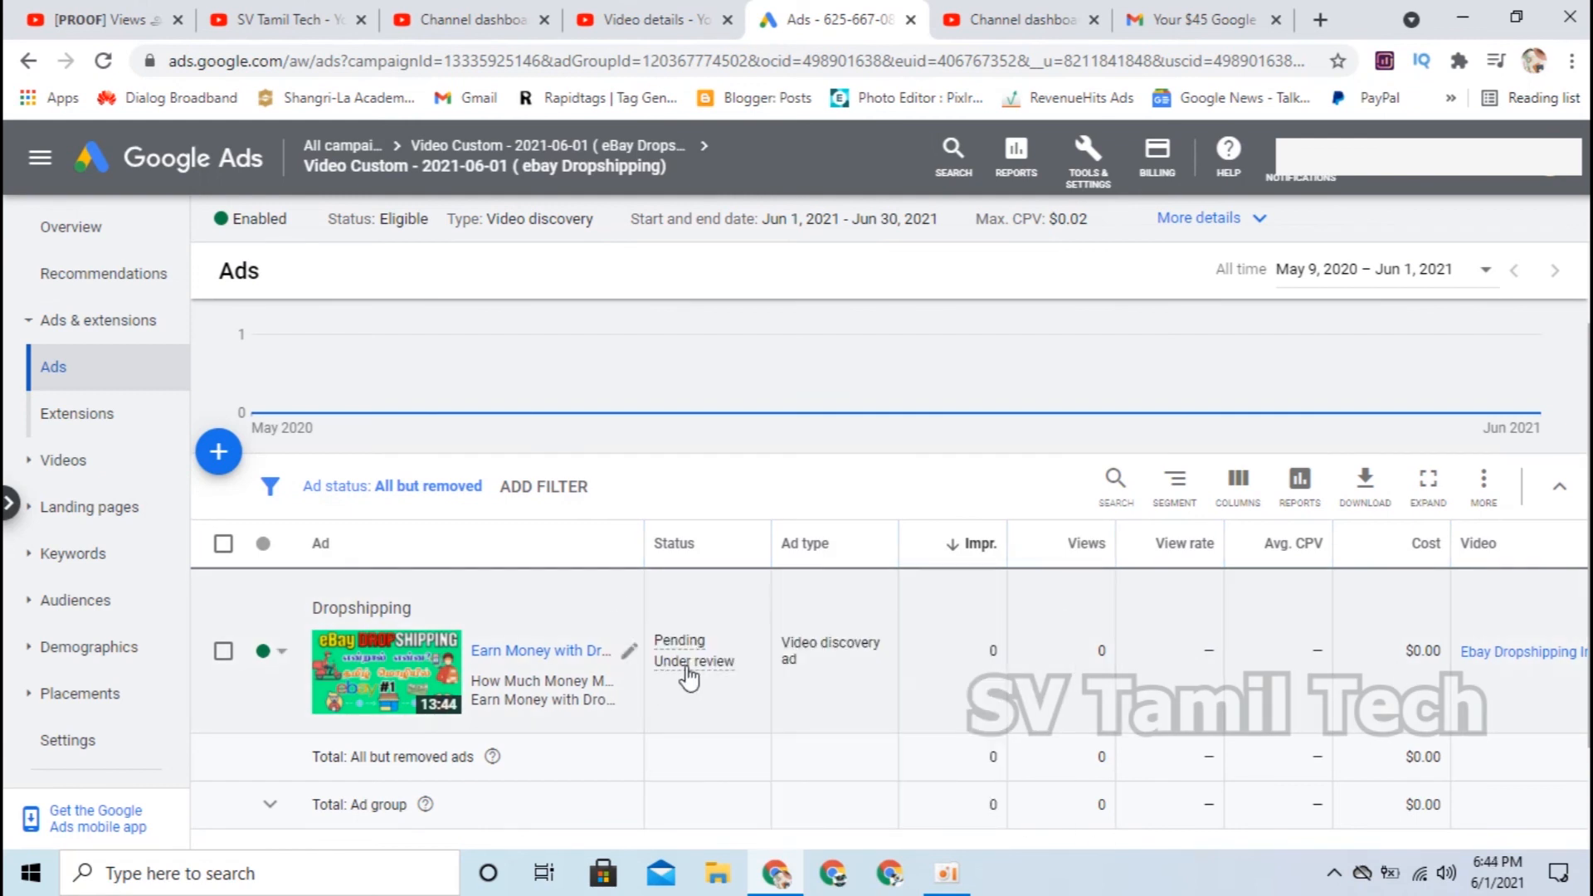
mouse_move(688, 676)
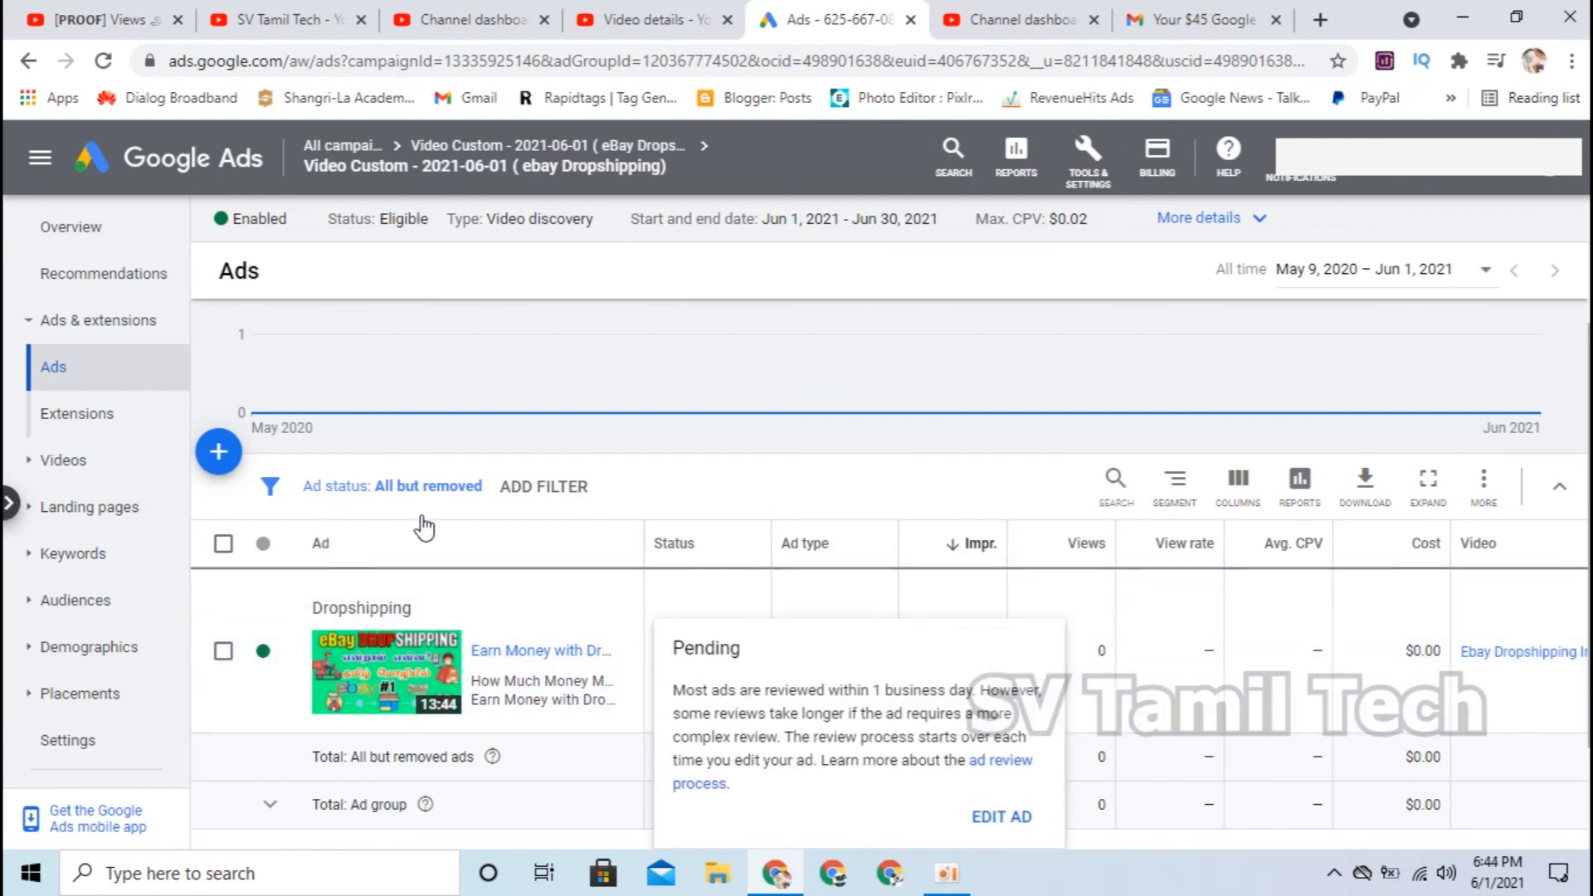
scroll(763, 511, down, 2)
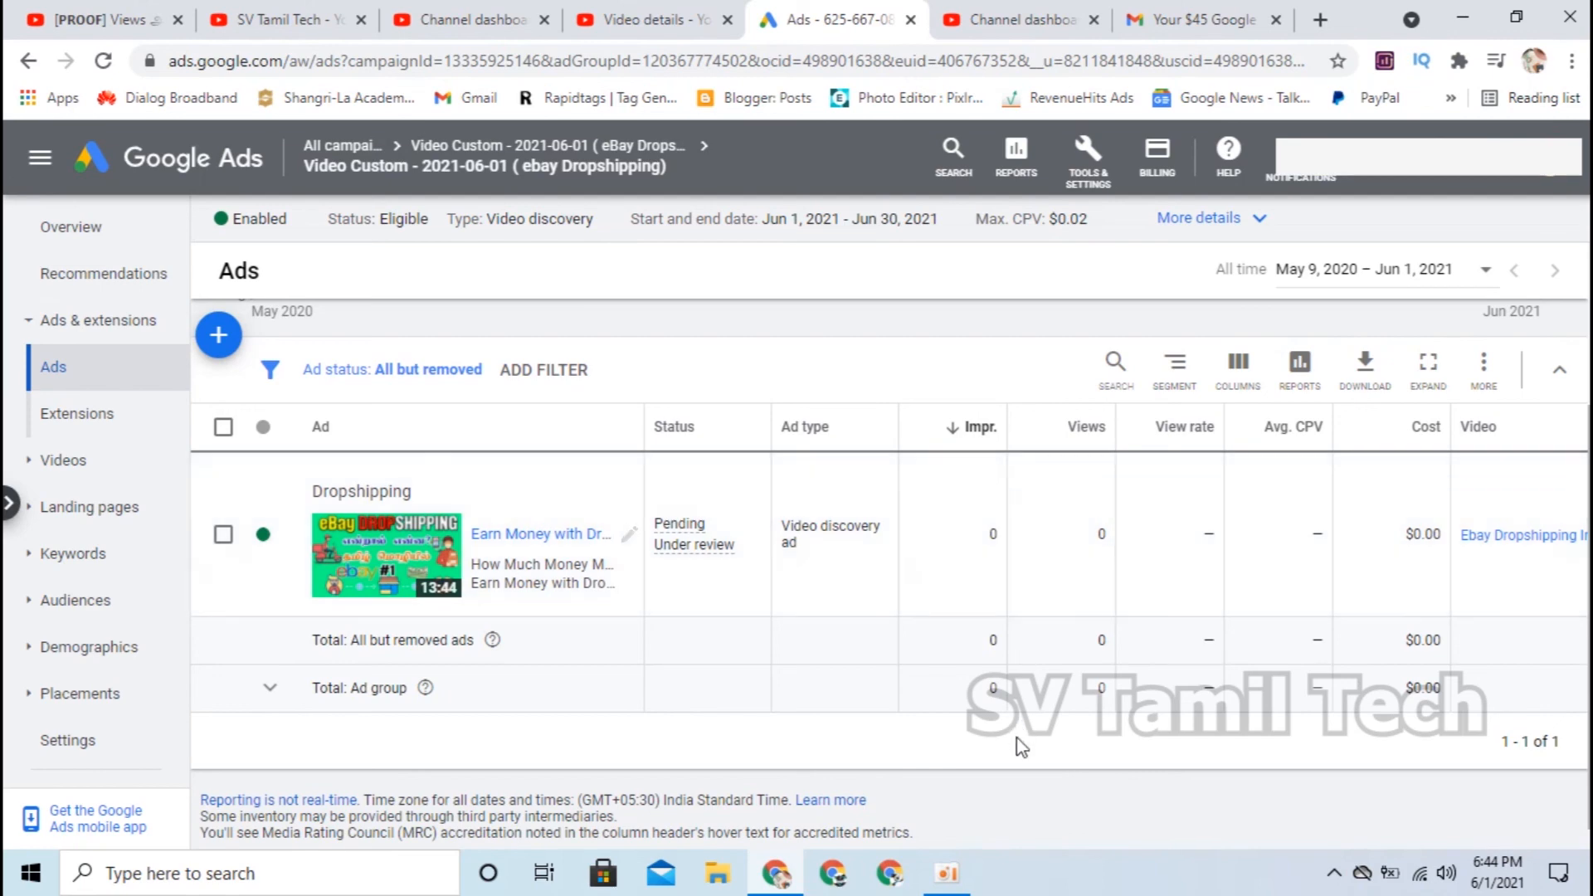
scroll(553, 508, up, 3)
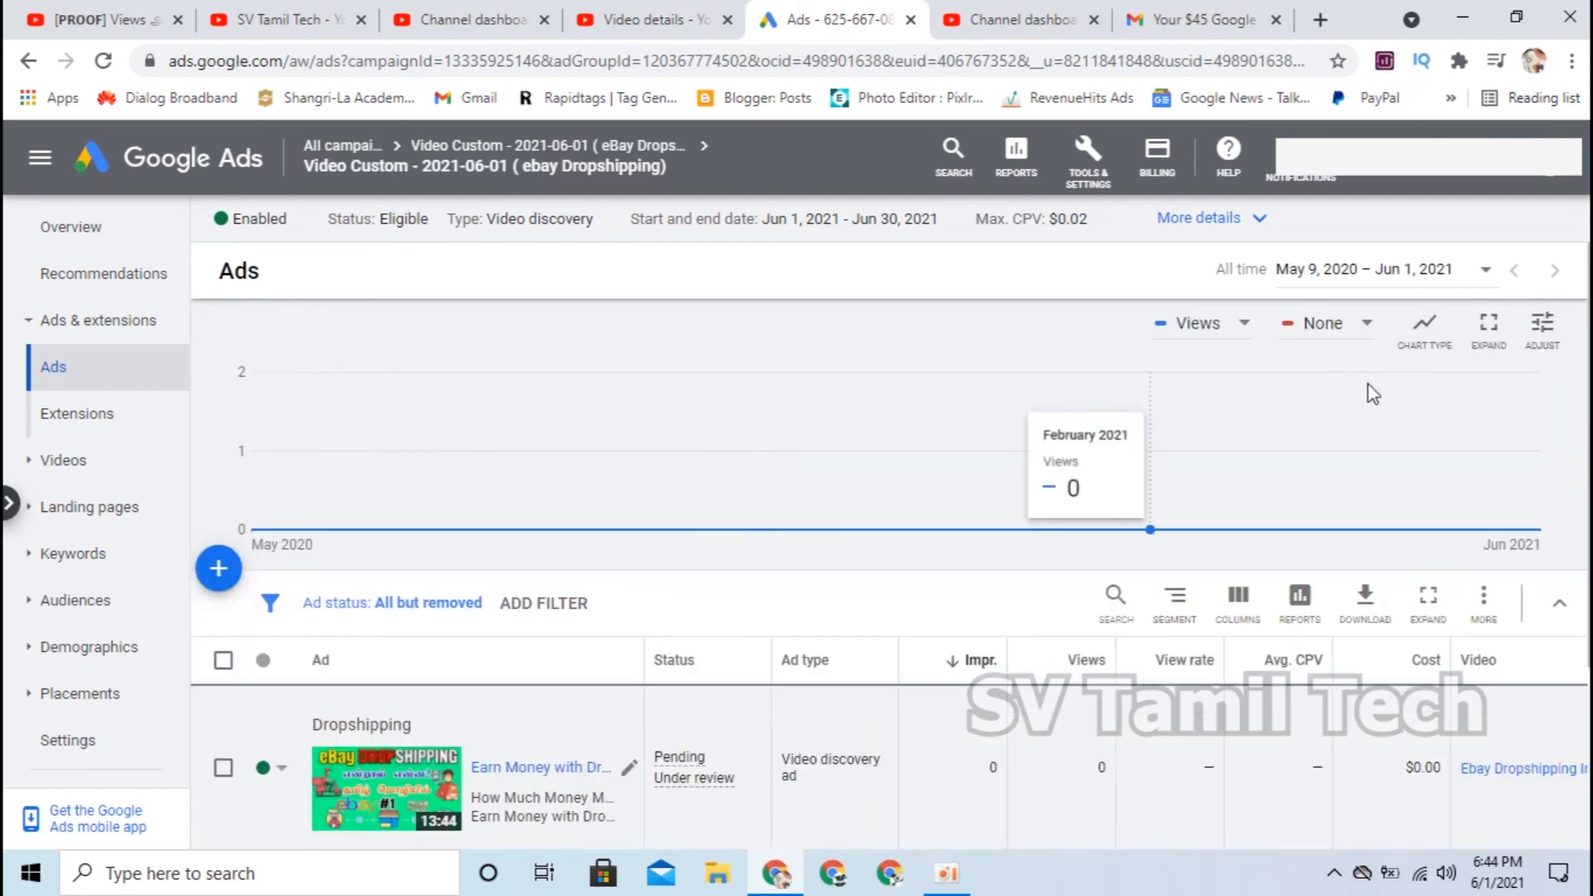
scroll(1426, 635, down, 3)
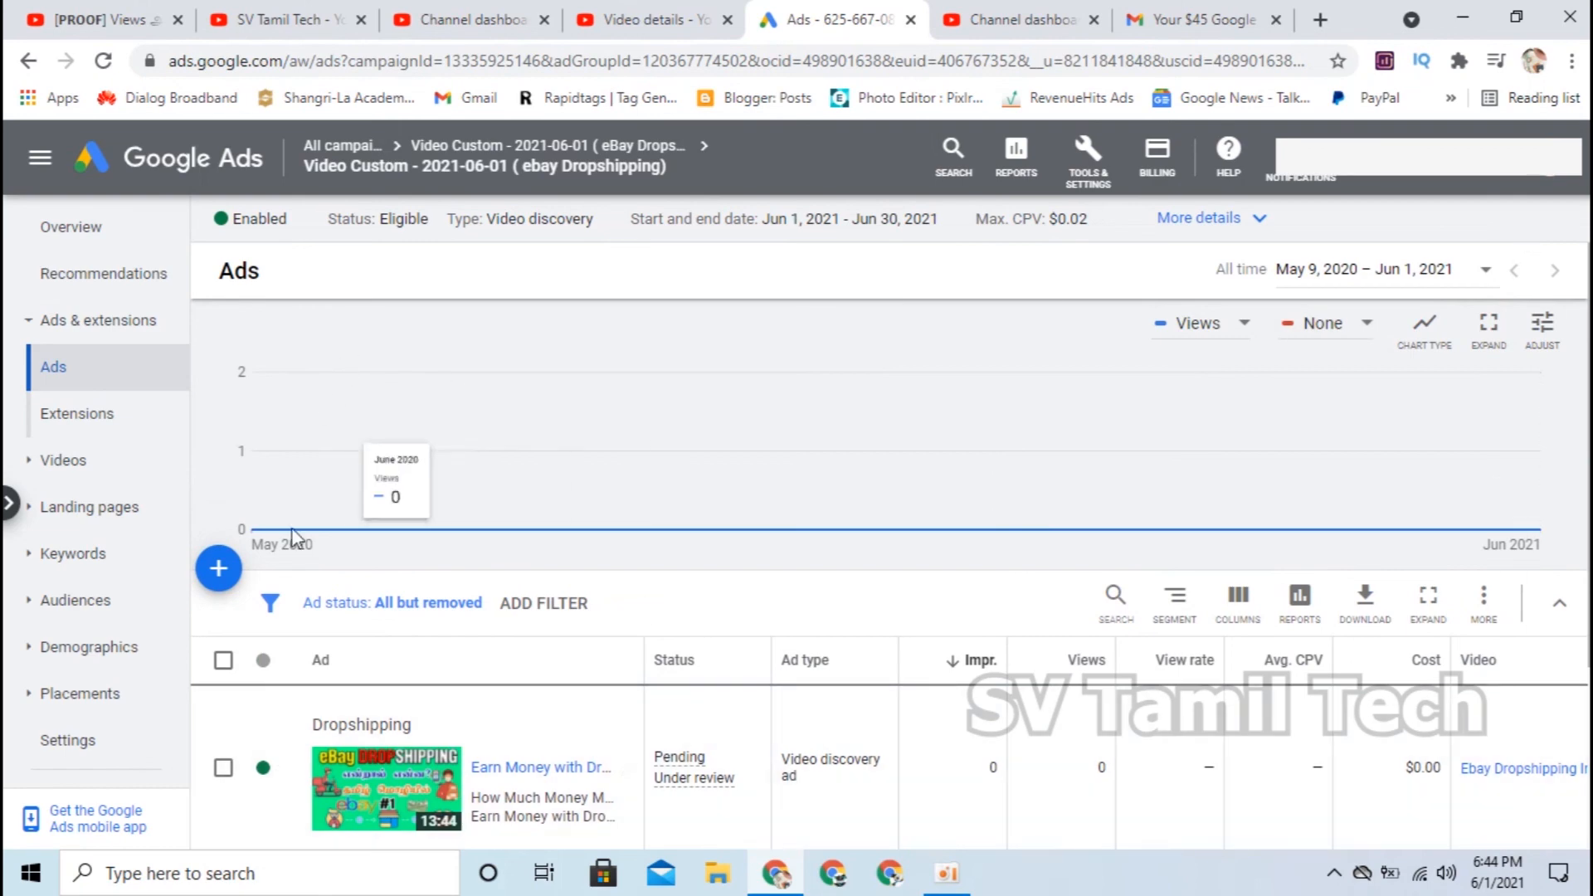
- Switch to the SV Tamil Tech channel page on YouTube and browse its uploaded videos
click(289, 20)
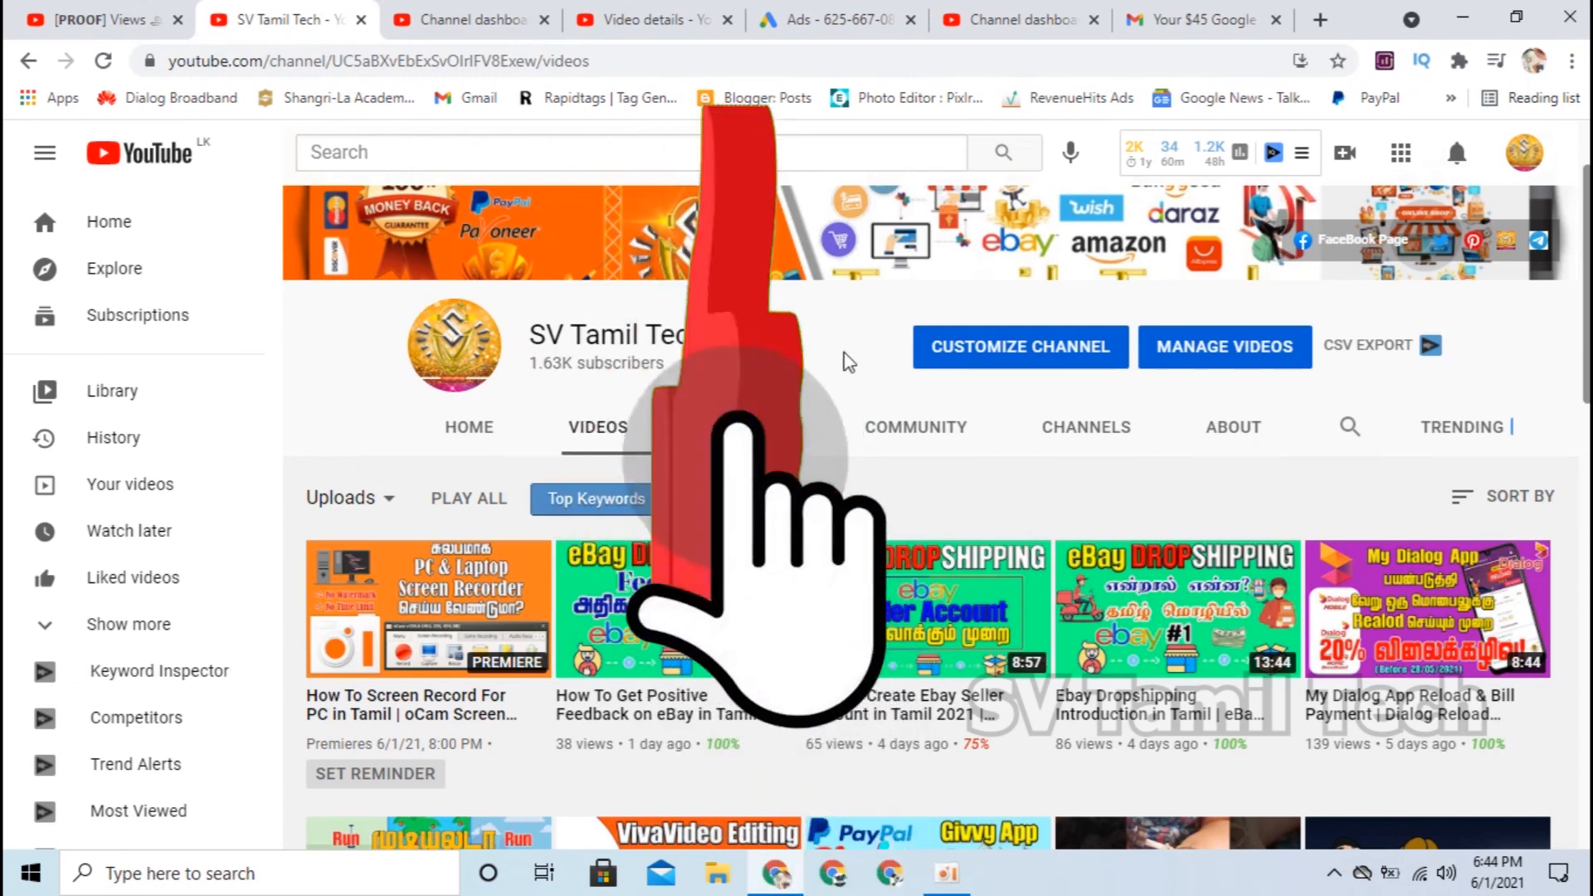
drag(710, 336, 534, 317)
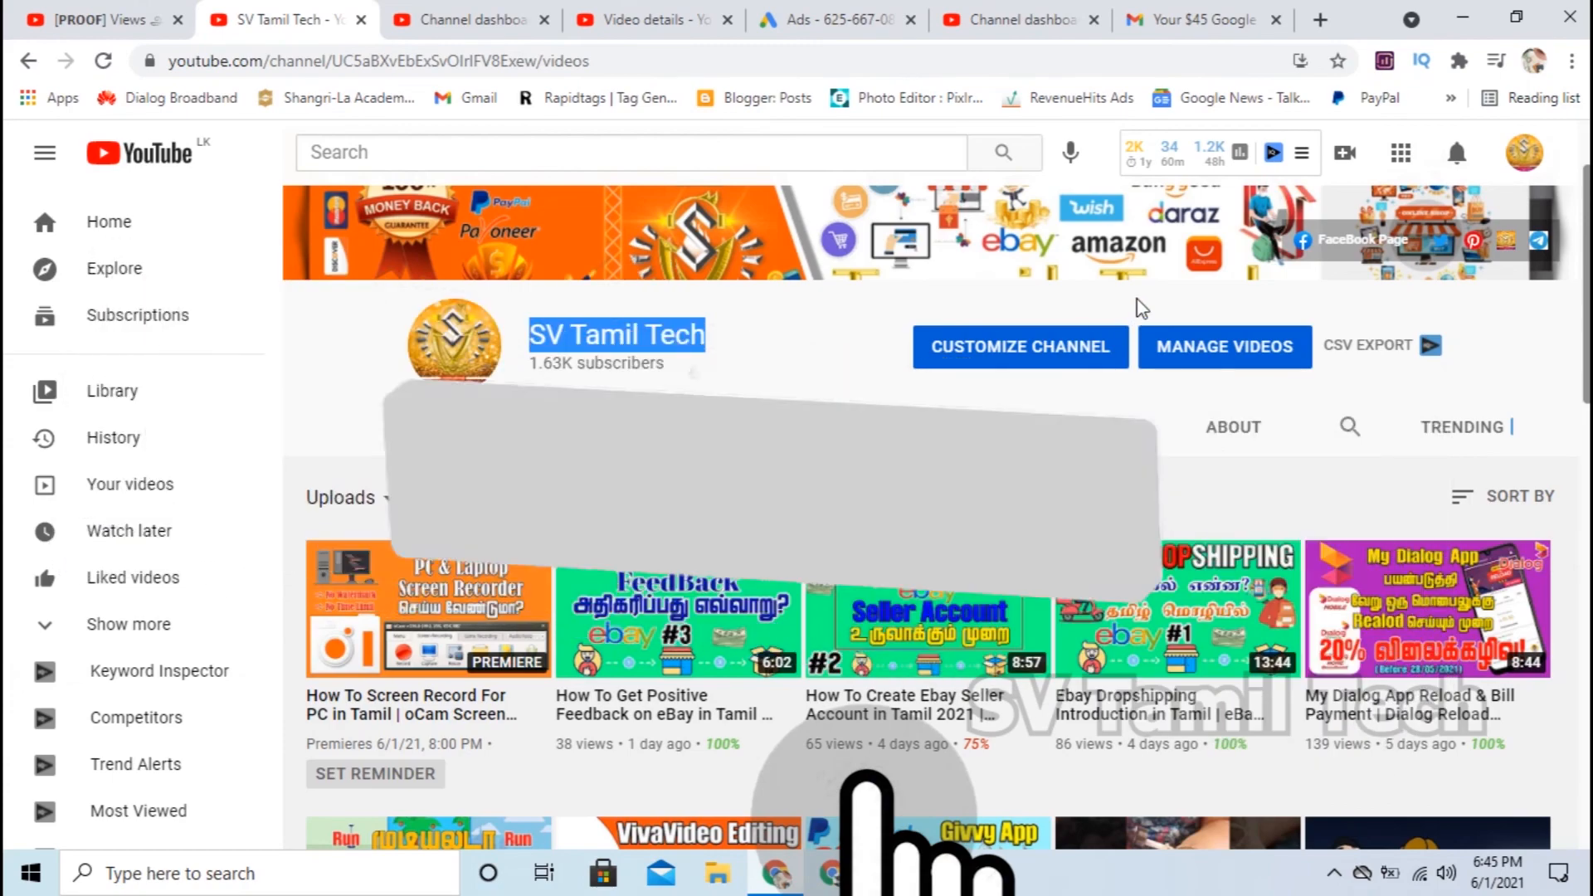
scroll(1227, 287, down, 3)
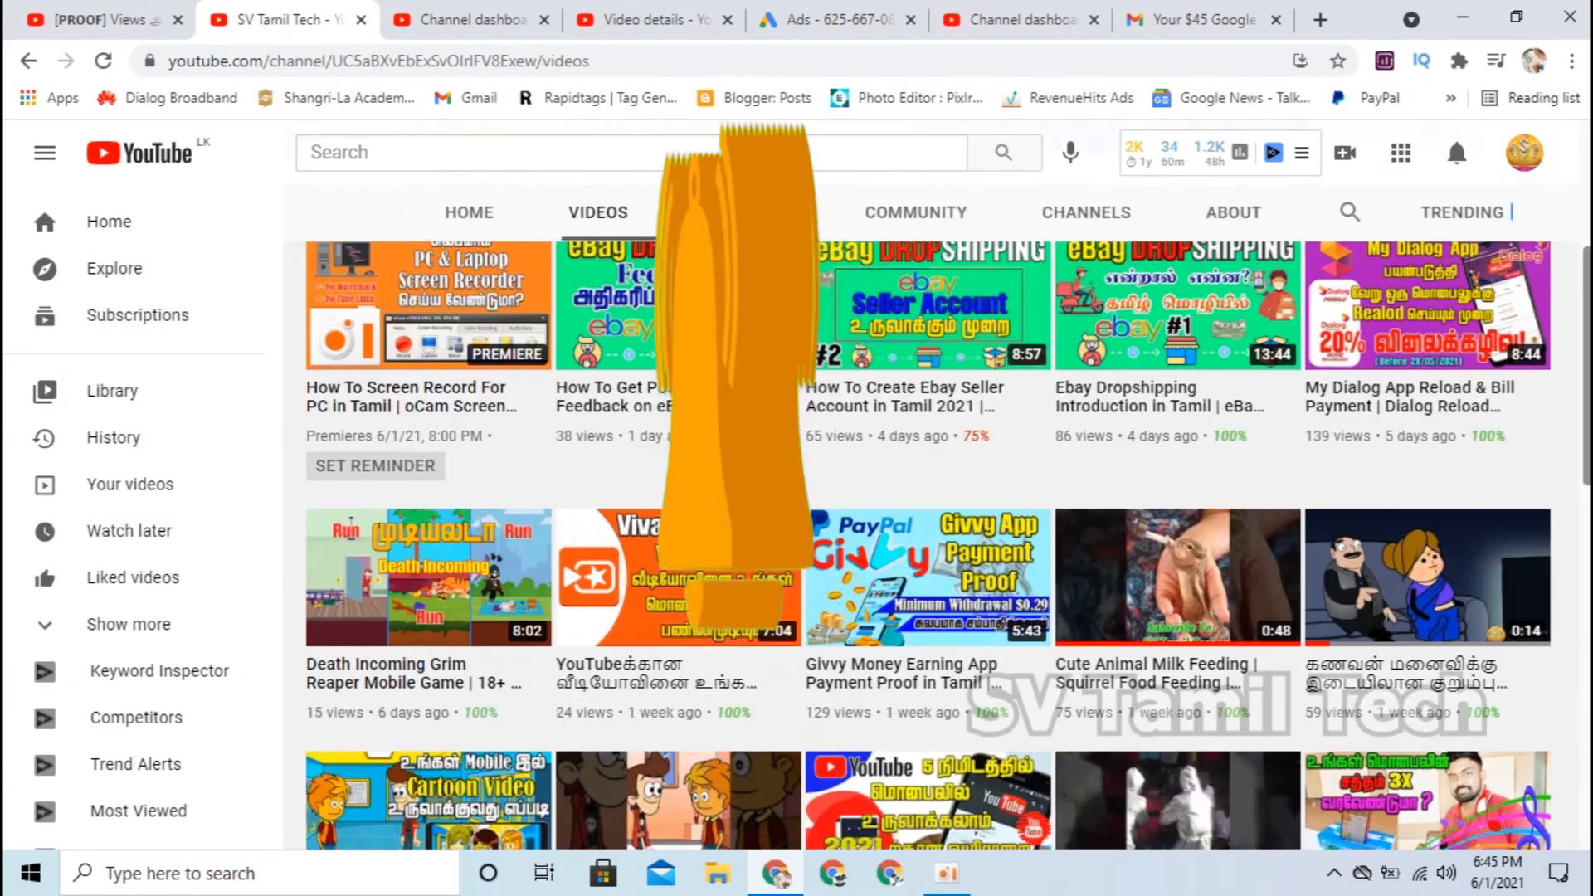
scroll(760, 481, down, 8)
scroll(760, 481, up, 12)
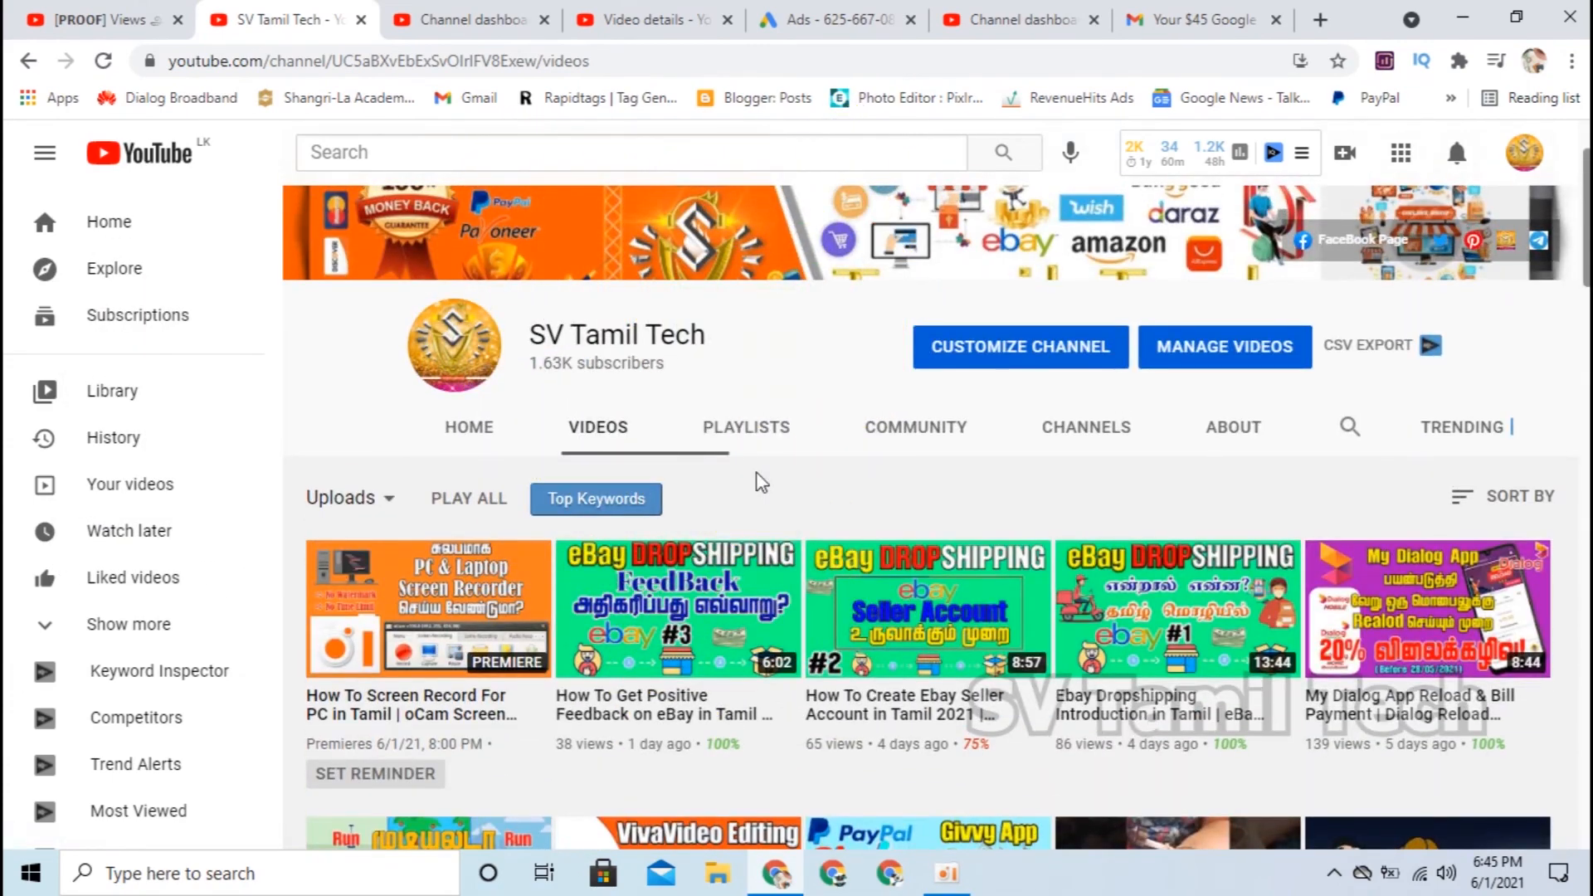